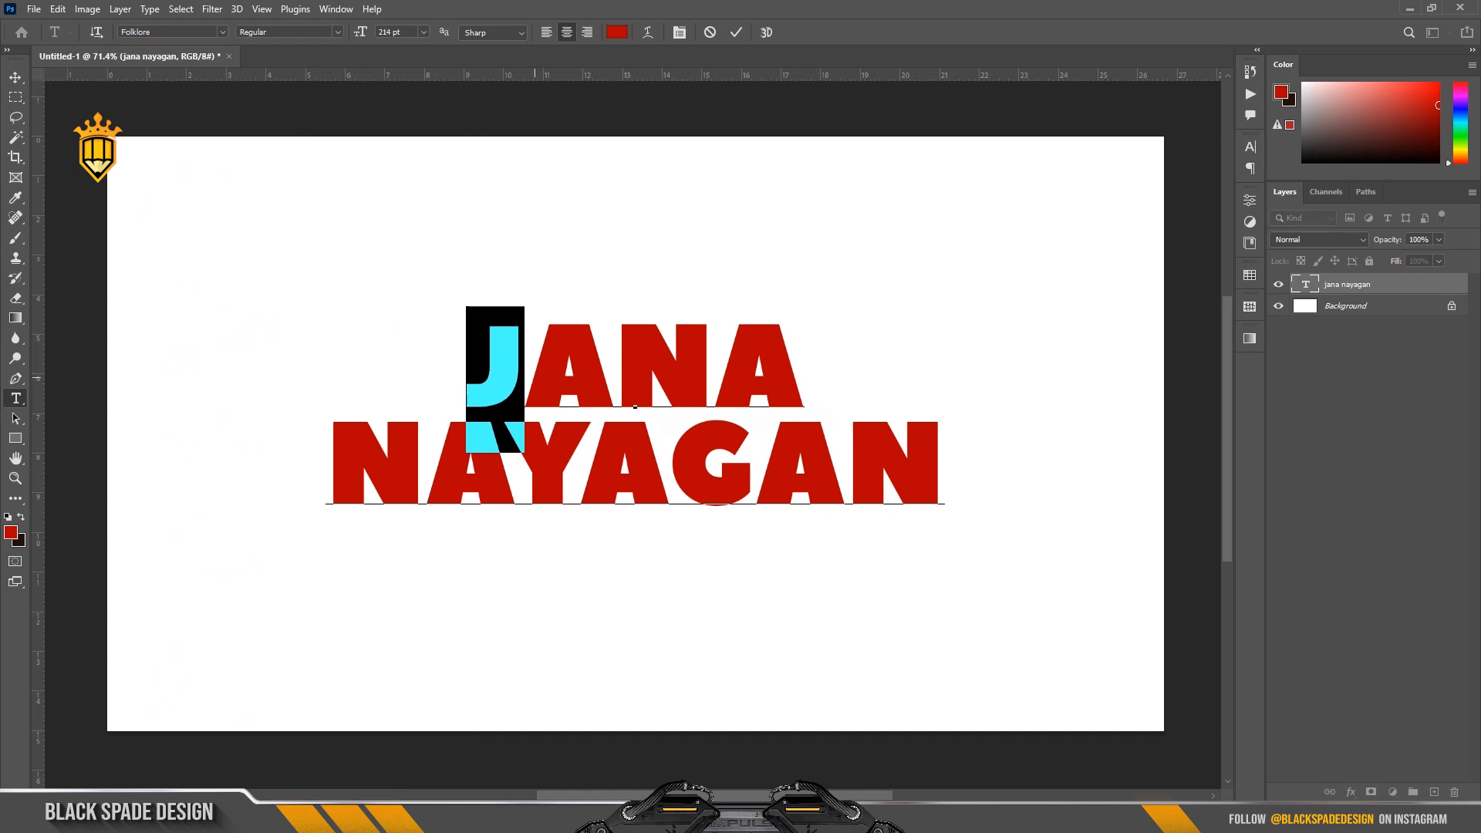
Change the font of the letter G in NAYAGAN to Folklore.
left_click(728, 485)
key("shift+Left")
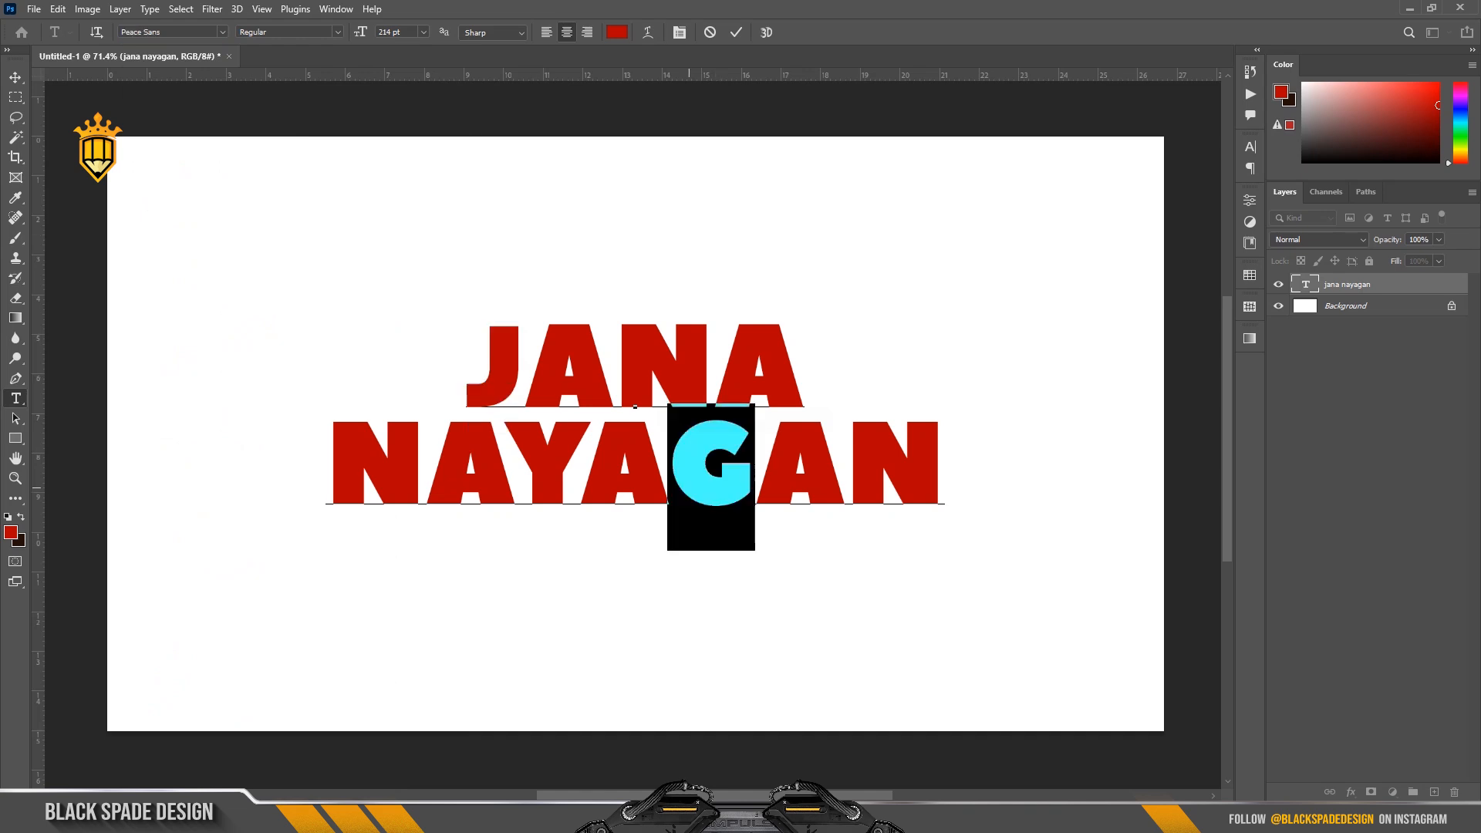
left_click(222, 32)
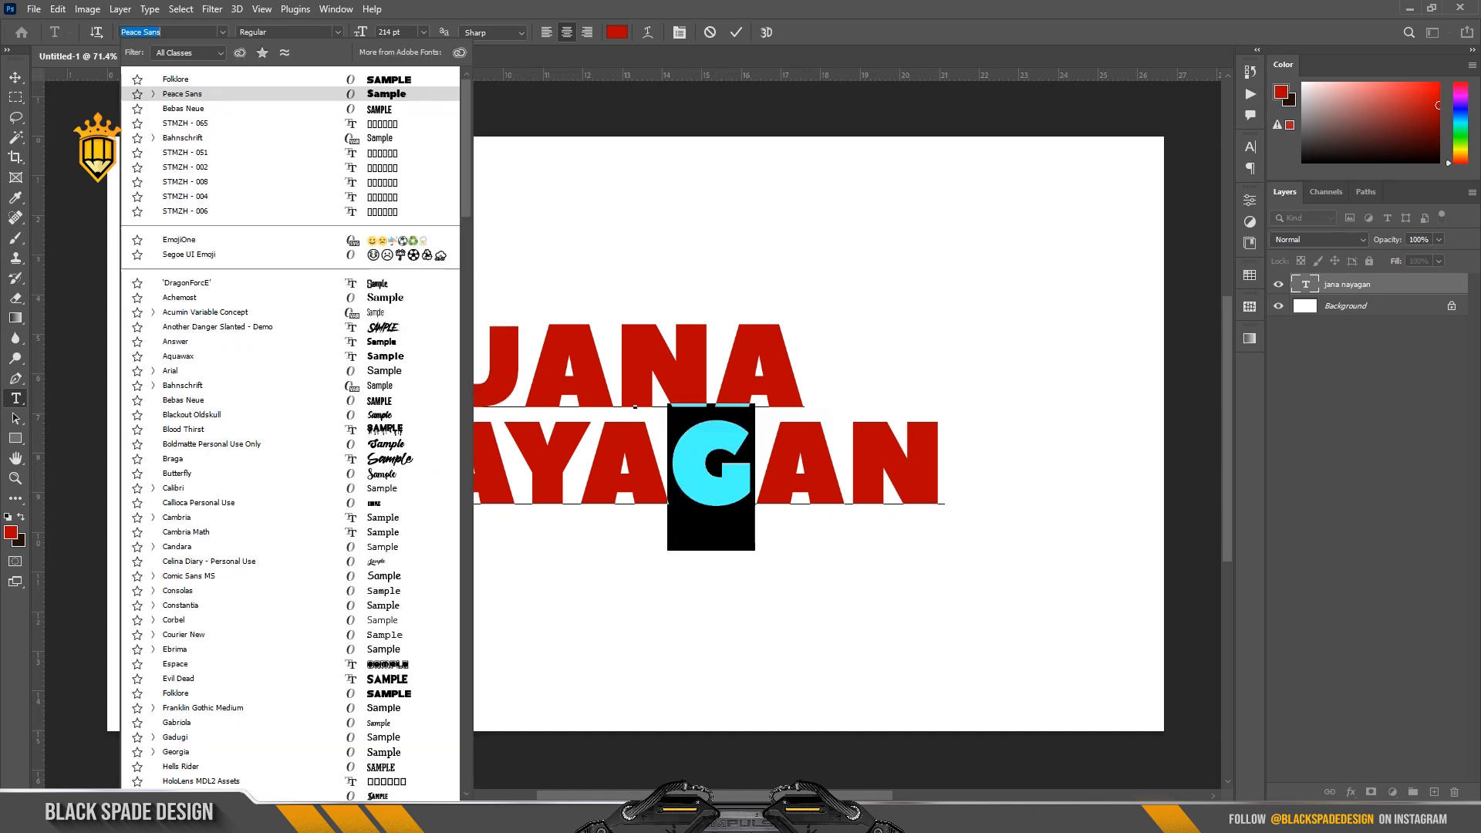
key("Up")
left_click(175, 79)
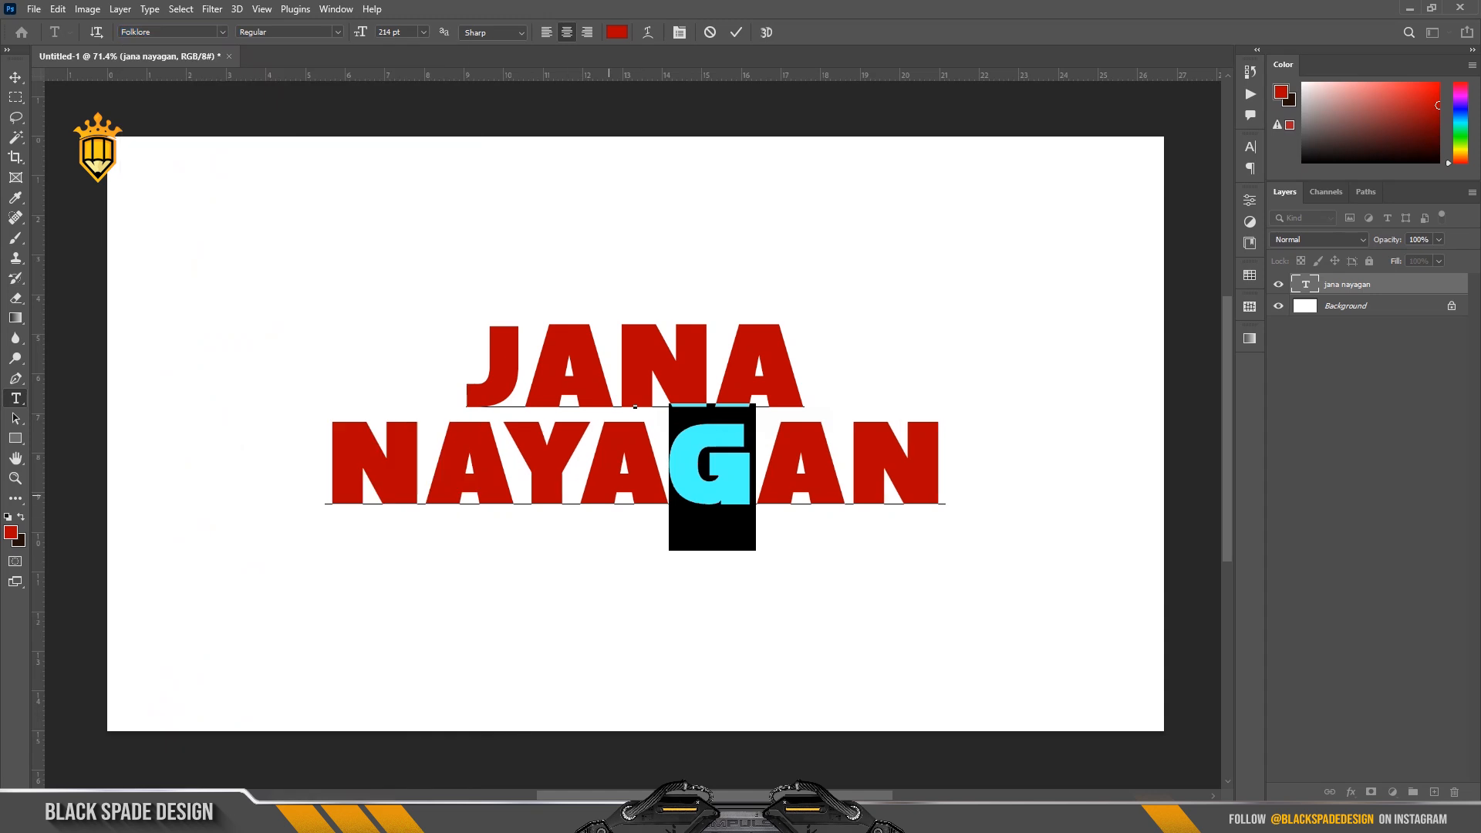
left_click(603, 467)
Set the NAYAGAN line's vertical scale to 121% and its font size to 220 pt.
scroll(621, 442, "up", 5)
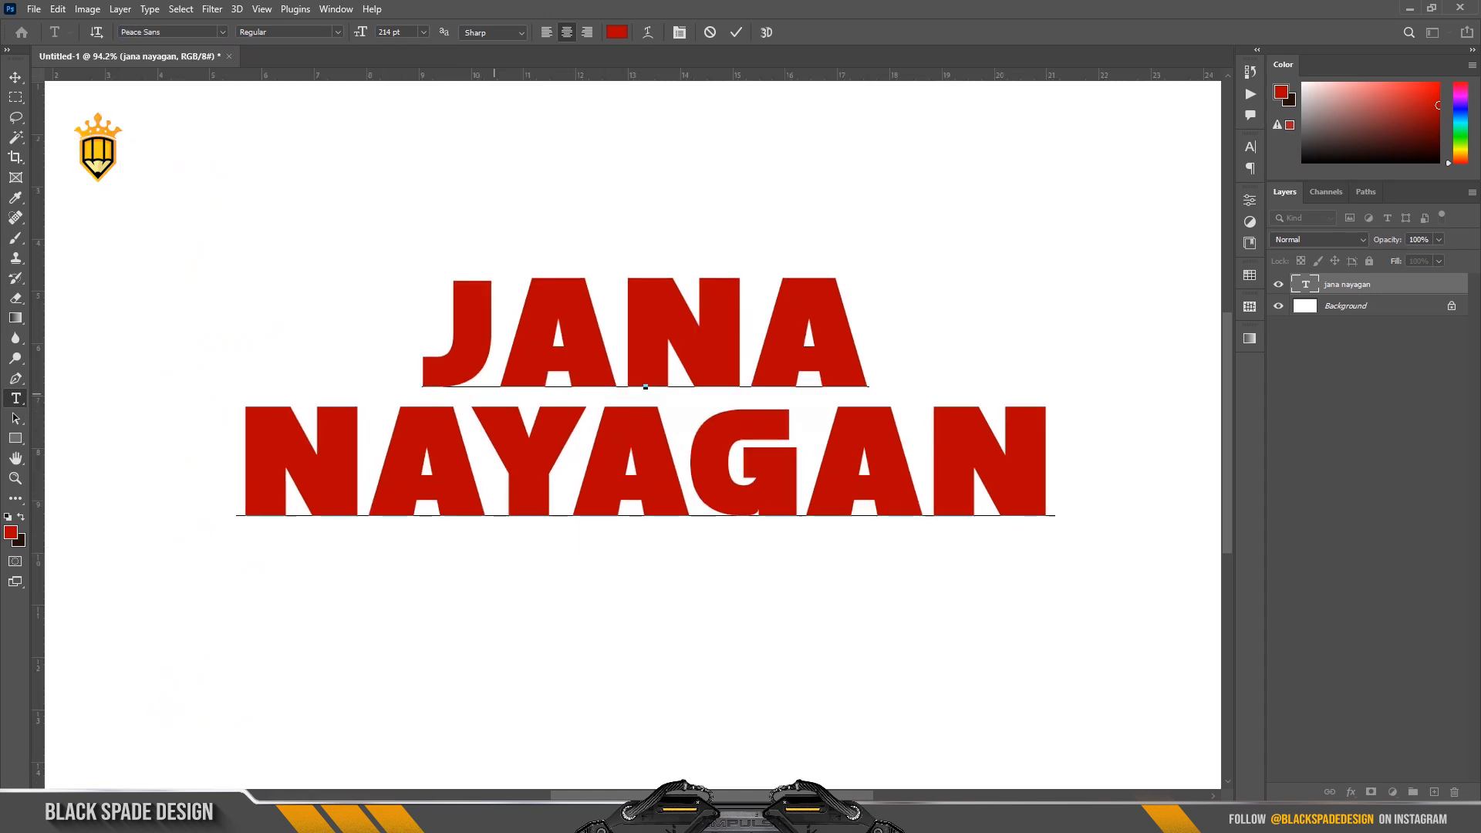
scroll(603, 472, "down", 1)
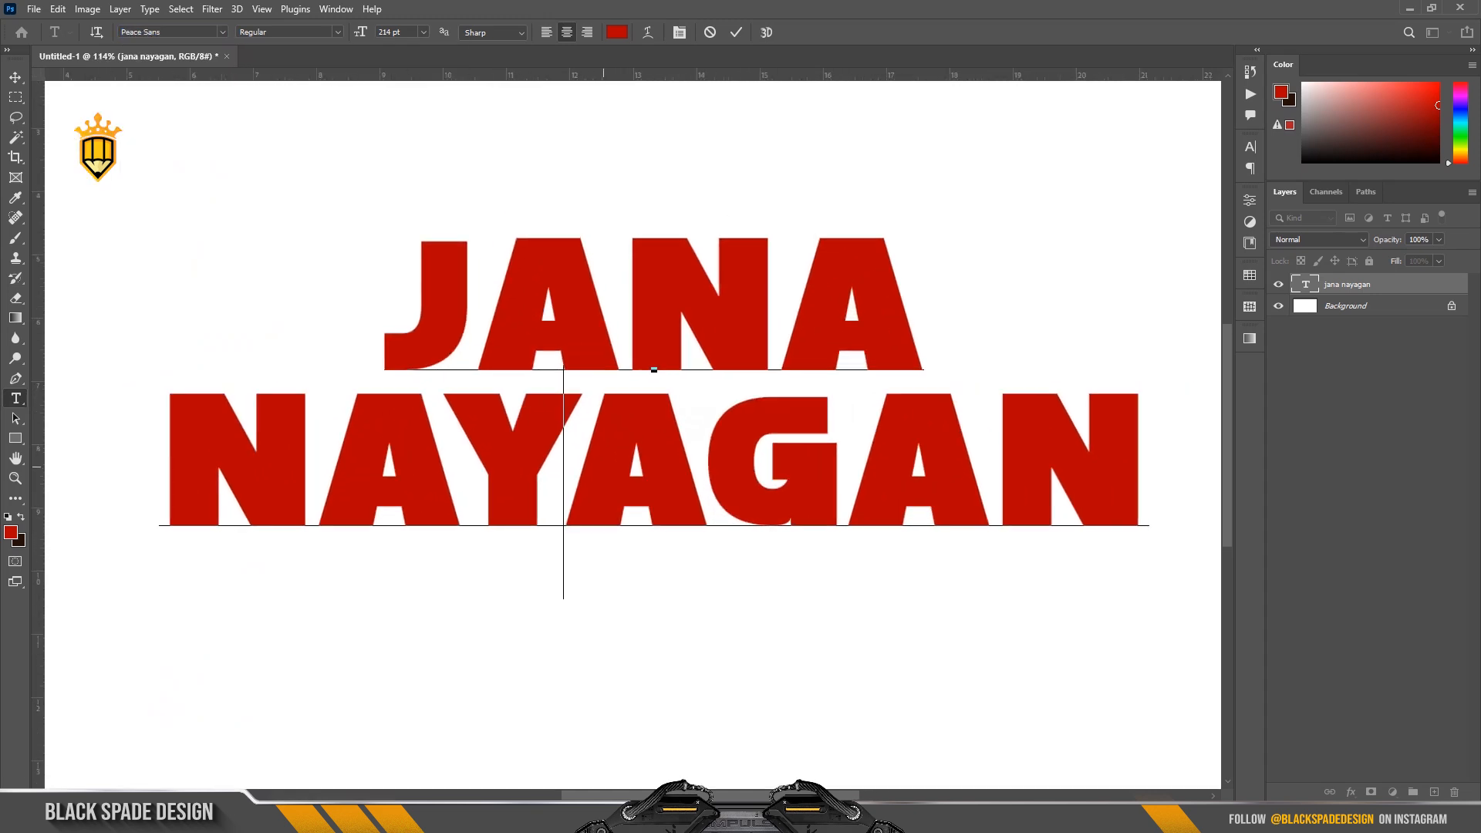
scroll(606, 464, "down", 2)
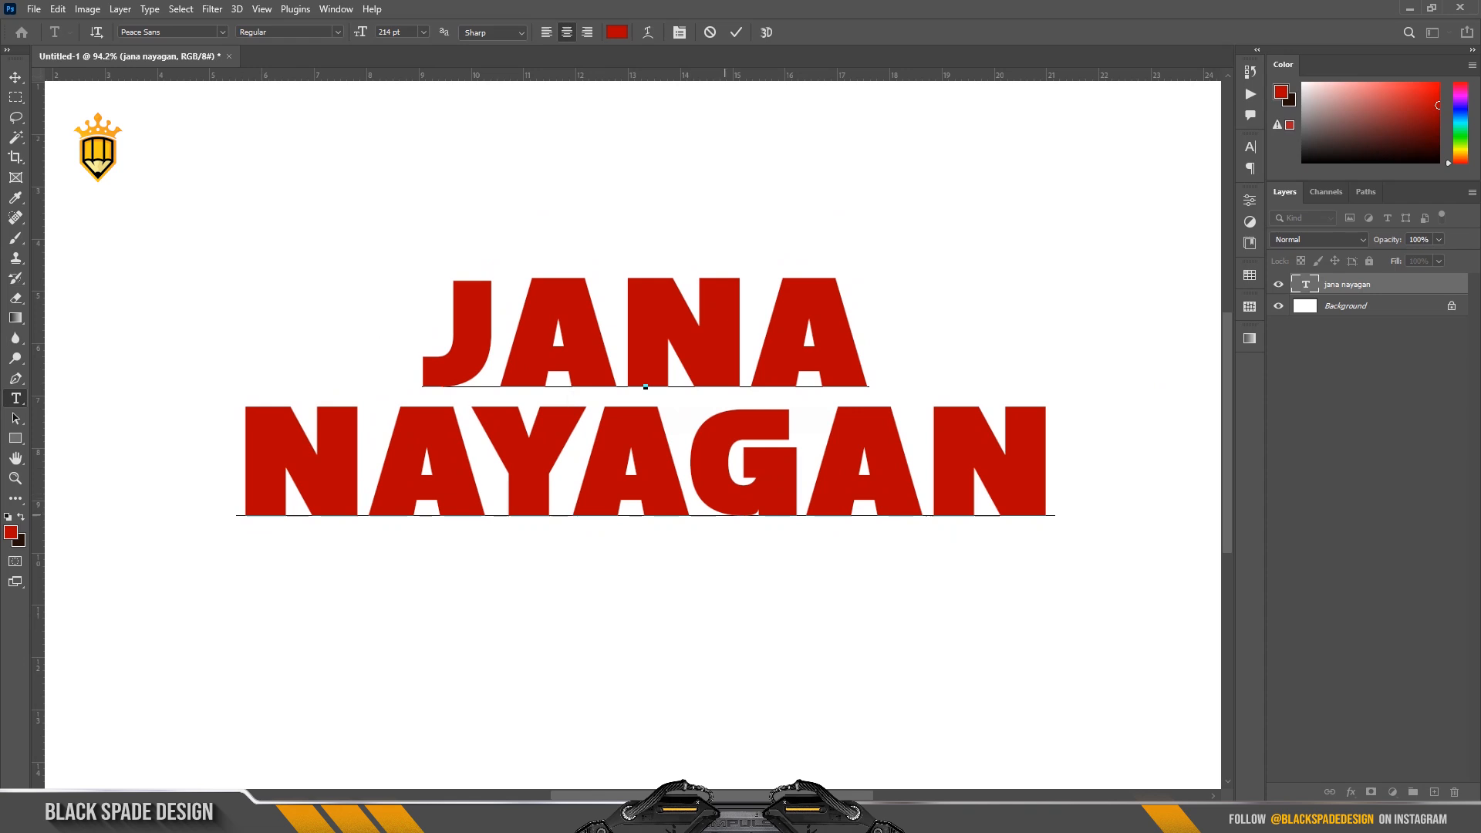
left_click_drag(1052, 504, 234, 485)
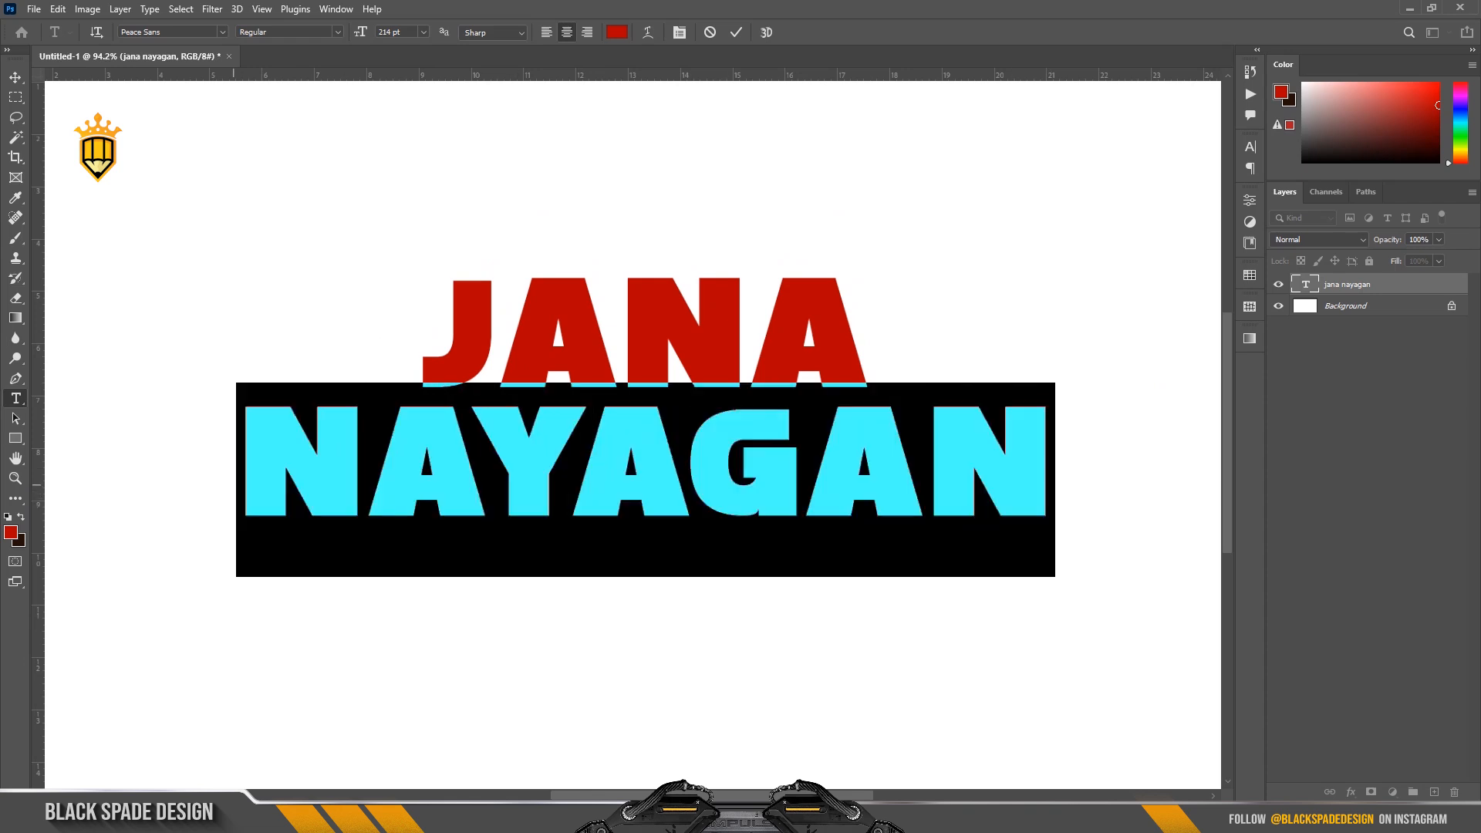
key("ctrl+t")
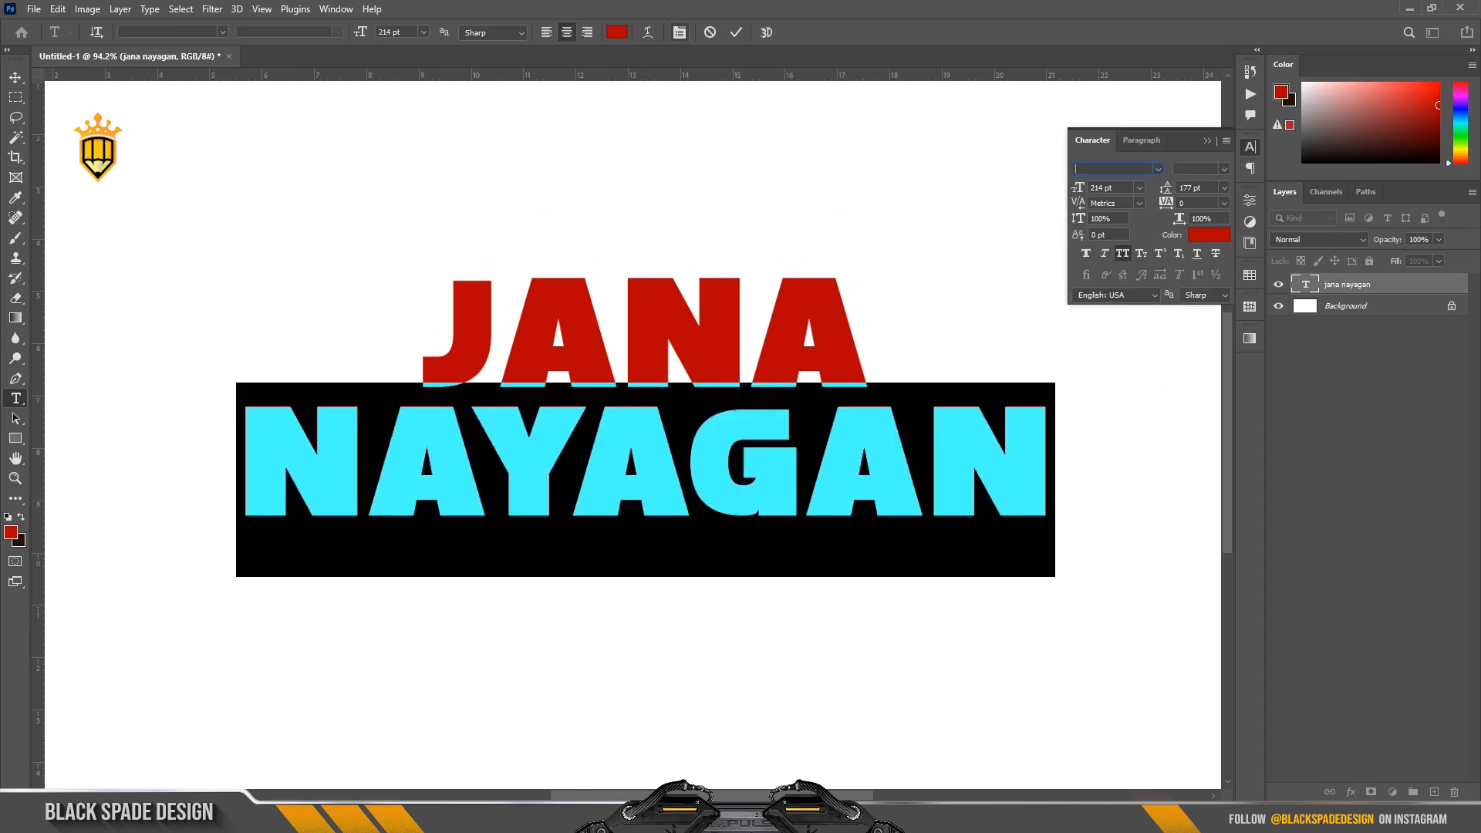
left_click_drag(1079, 218, 1095, 218)
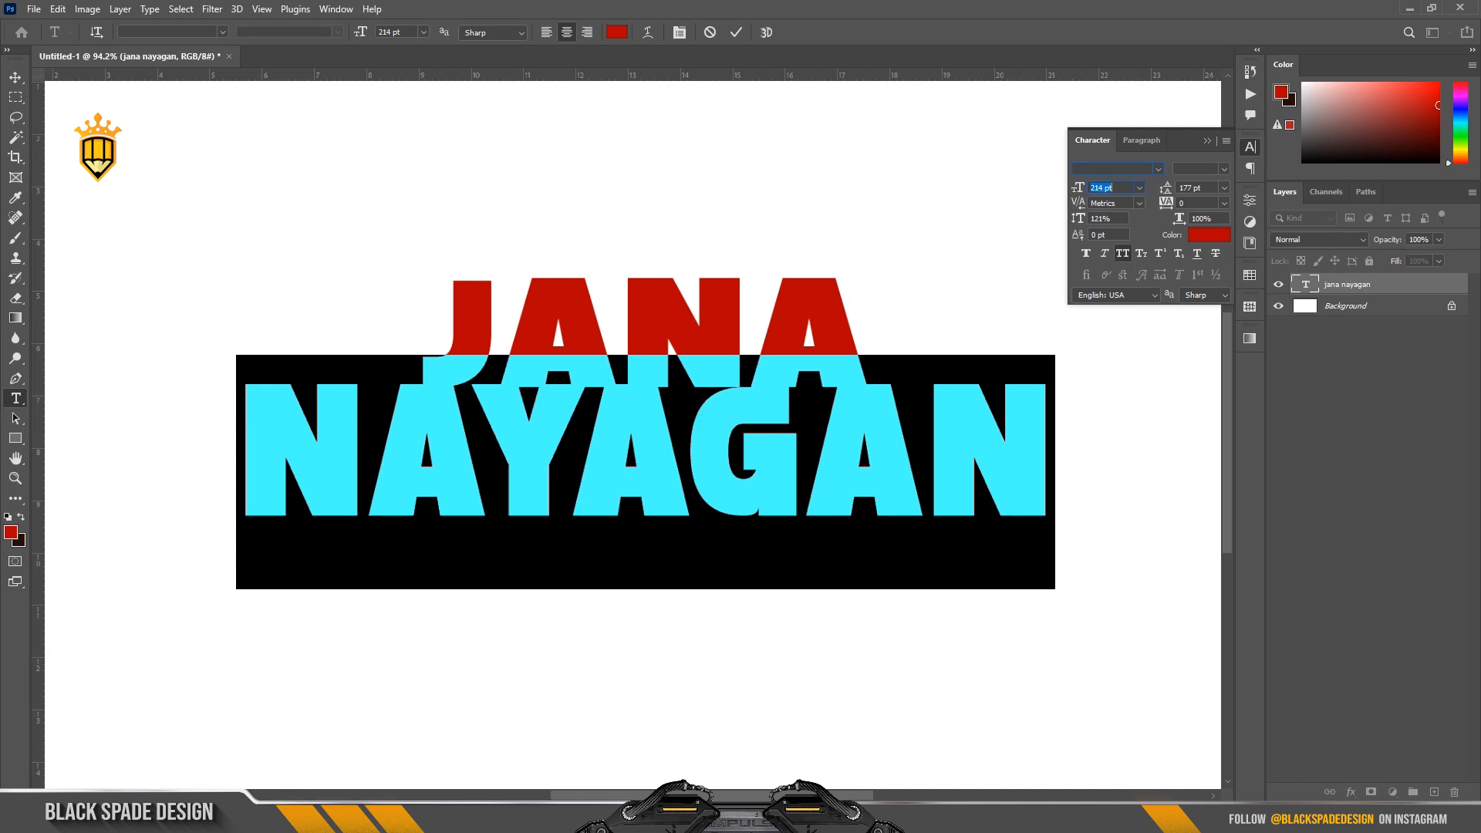
type("220")
key("Return")
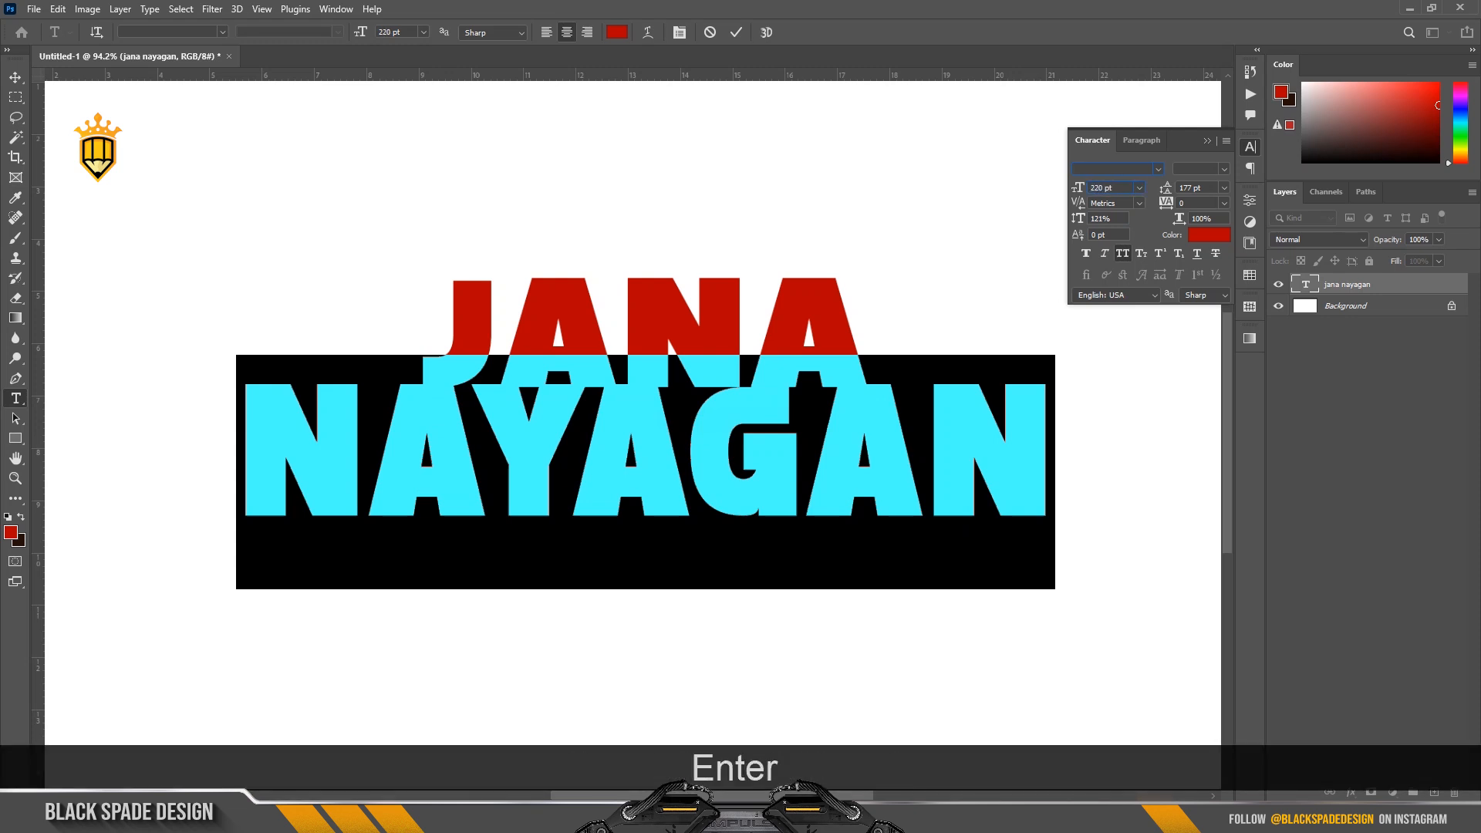
Increase the leading of the whole JANA NAYAGAN text to 198 pt and commit the text edit.
left_click(846, 295)
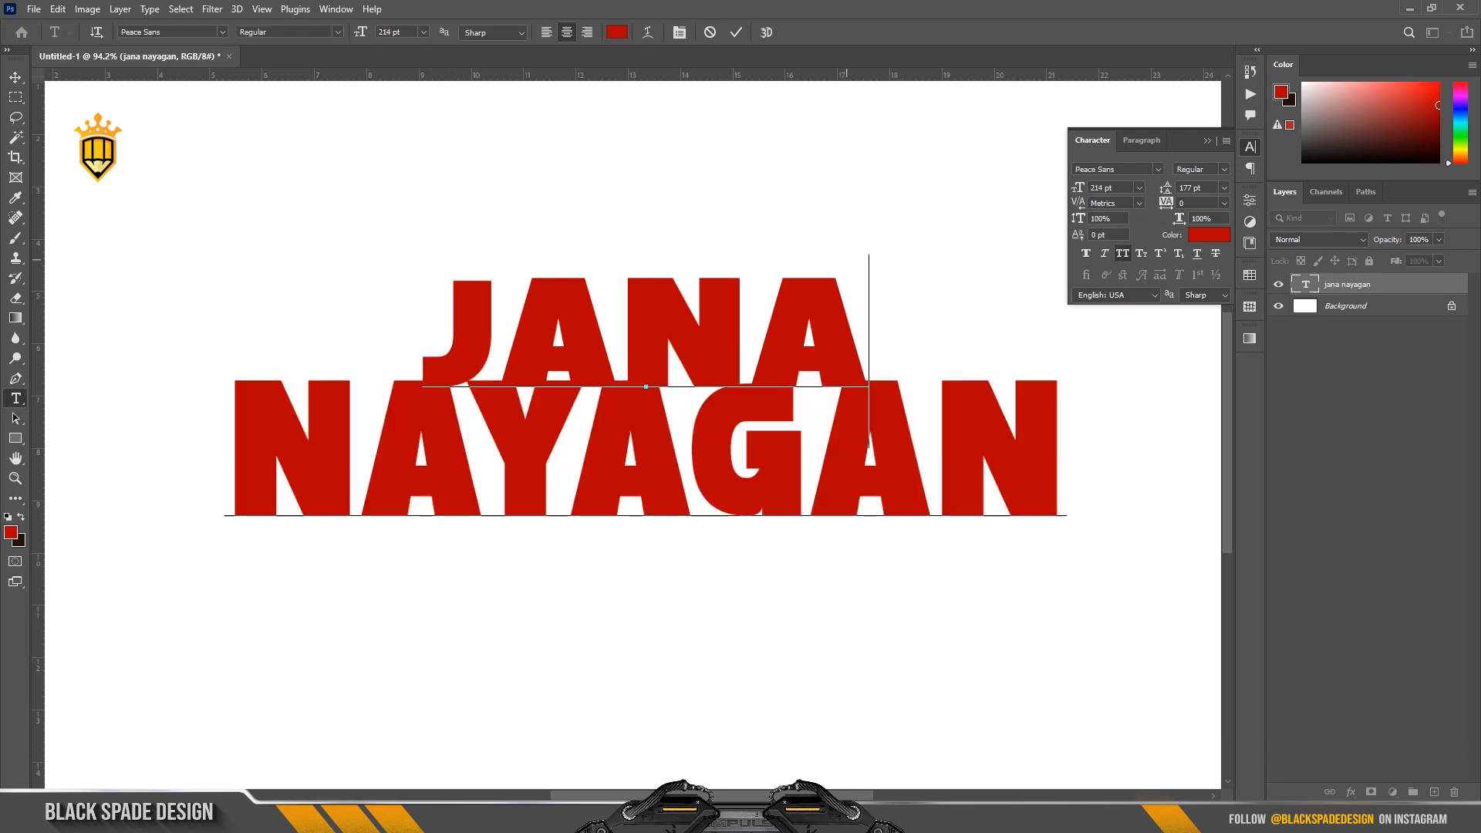
left_click_drag(846, 260, 446, 259)
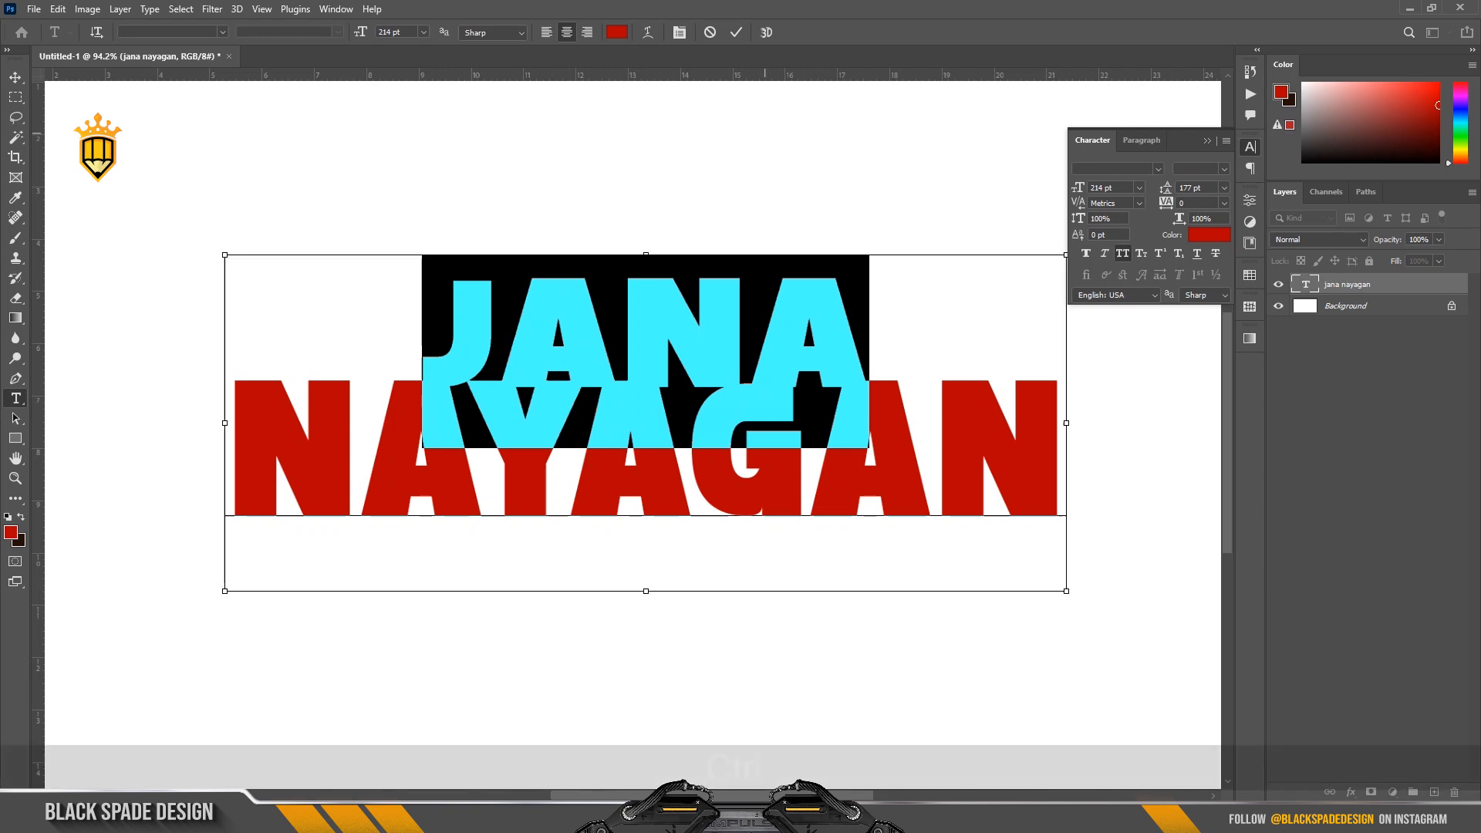
key("ctrl+a")
key("Up")
key("Up")
key("Up")
key("Up")
key("Up")
key("Up")
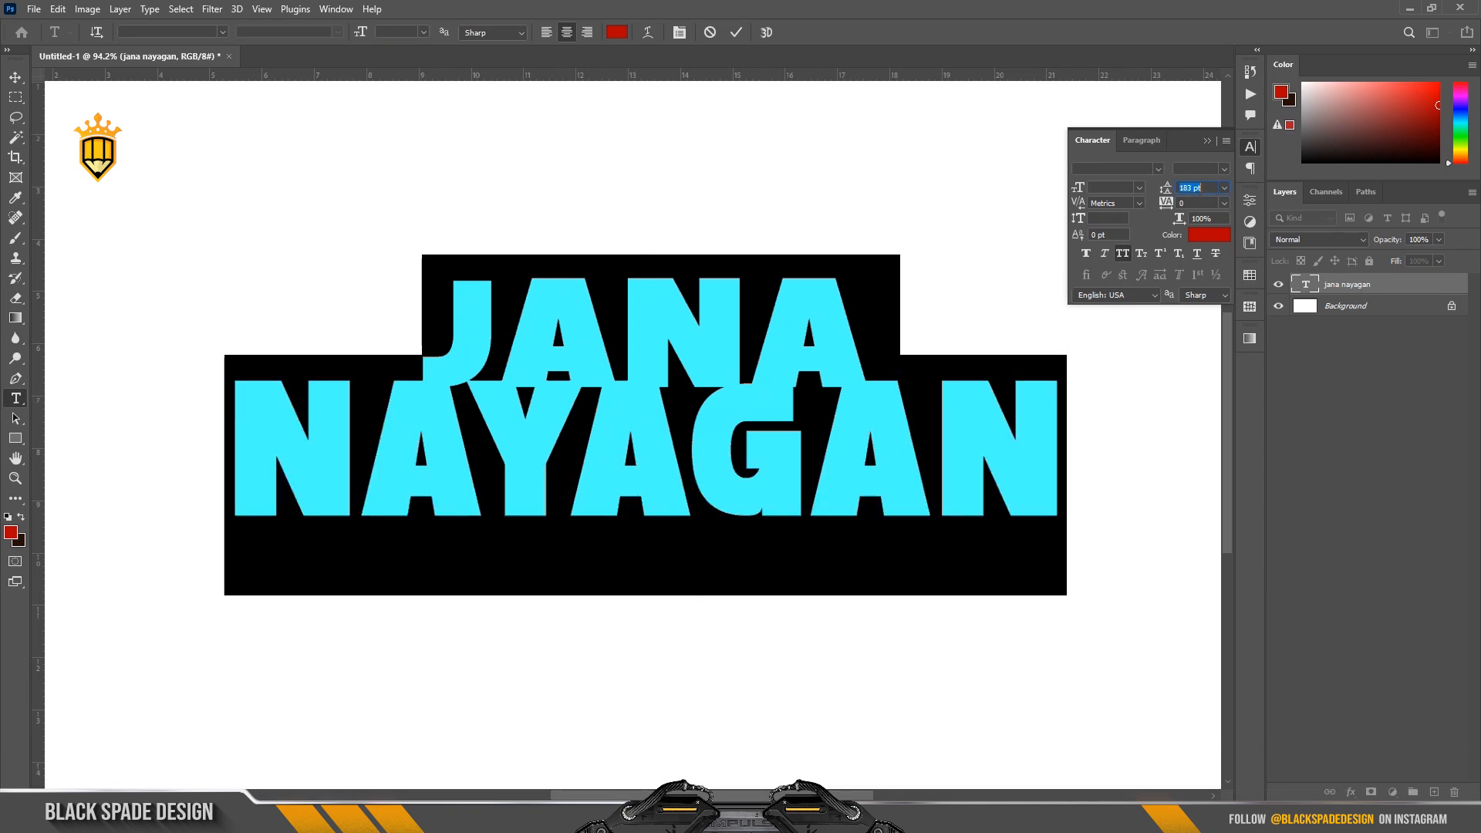
key("Up")
key("Up")
key("Up")
key("Up")
key("Up")
key("Up")
key("Up")
key("Up")
key("Up")
key("Up")
key("Up")
key("Up")
key("Up")
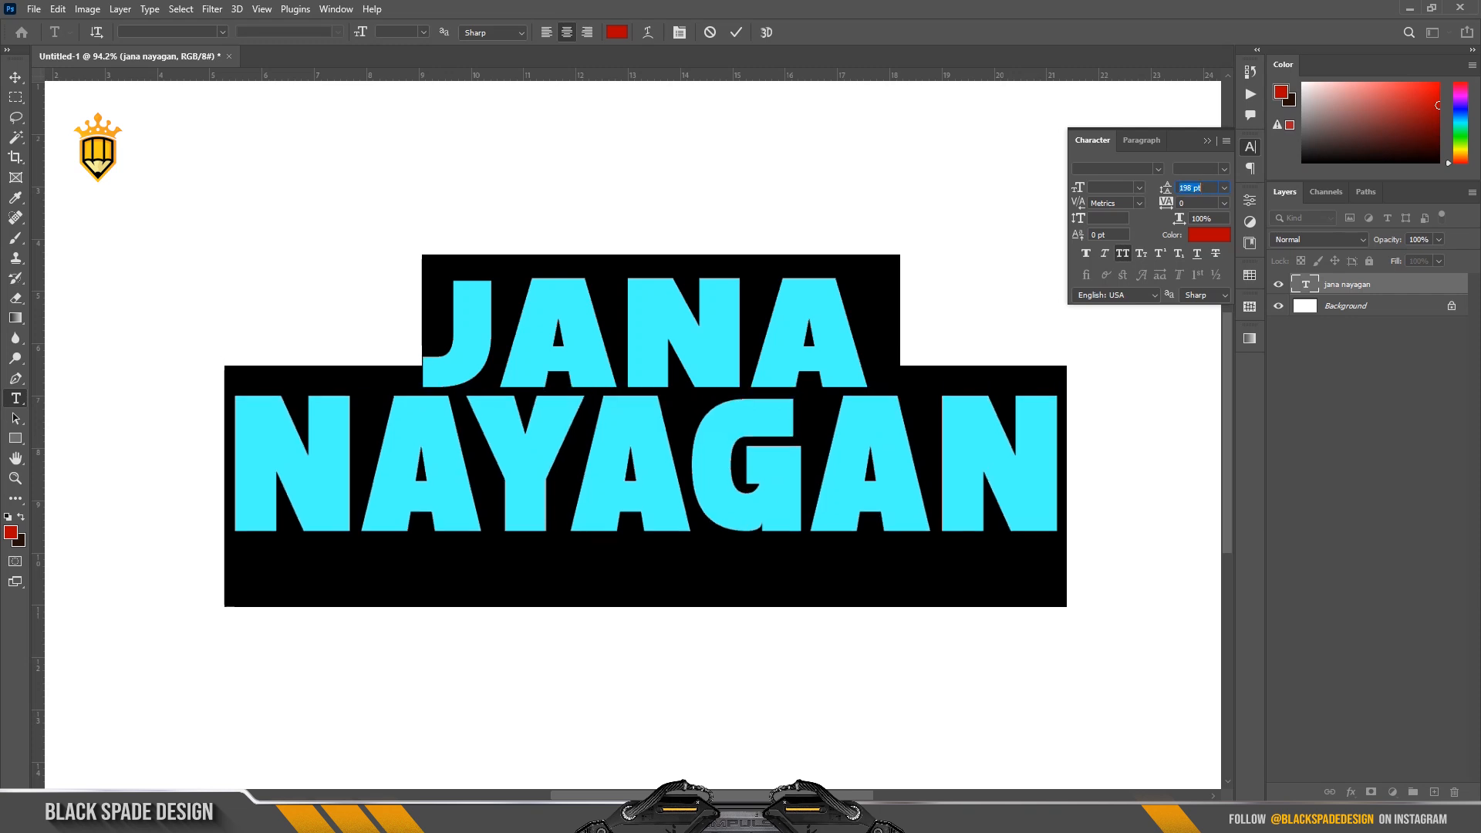
left_click(736, 31)
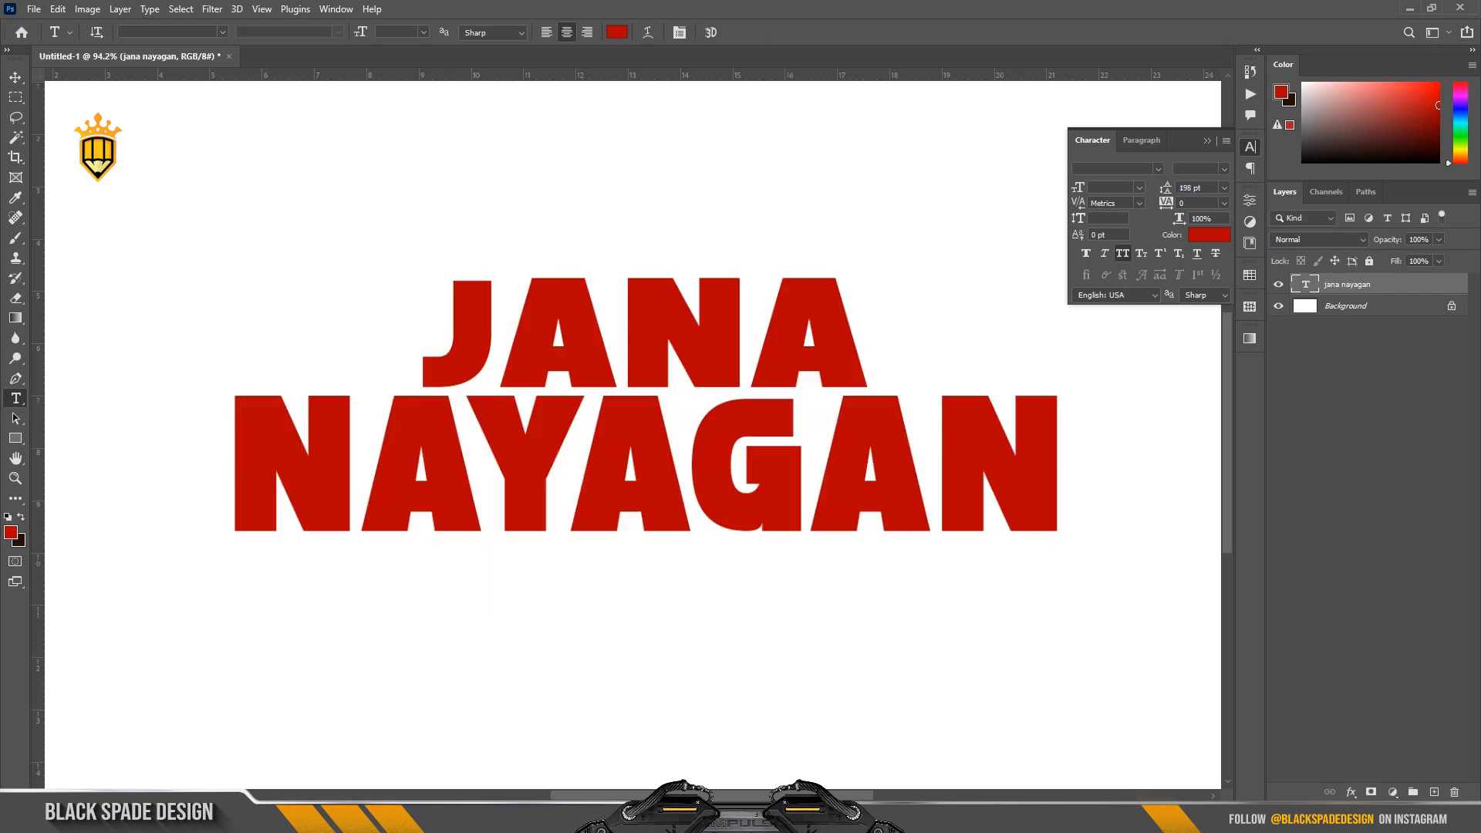
Duplicate the jana nayagan text layer and hide the original.
scroll(824, 349, "down", 5)
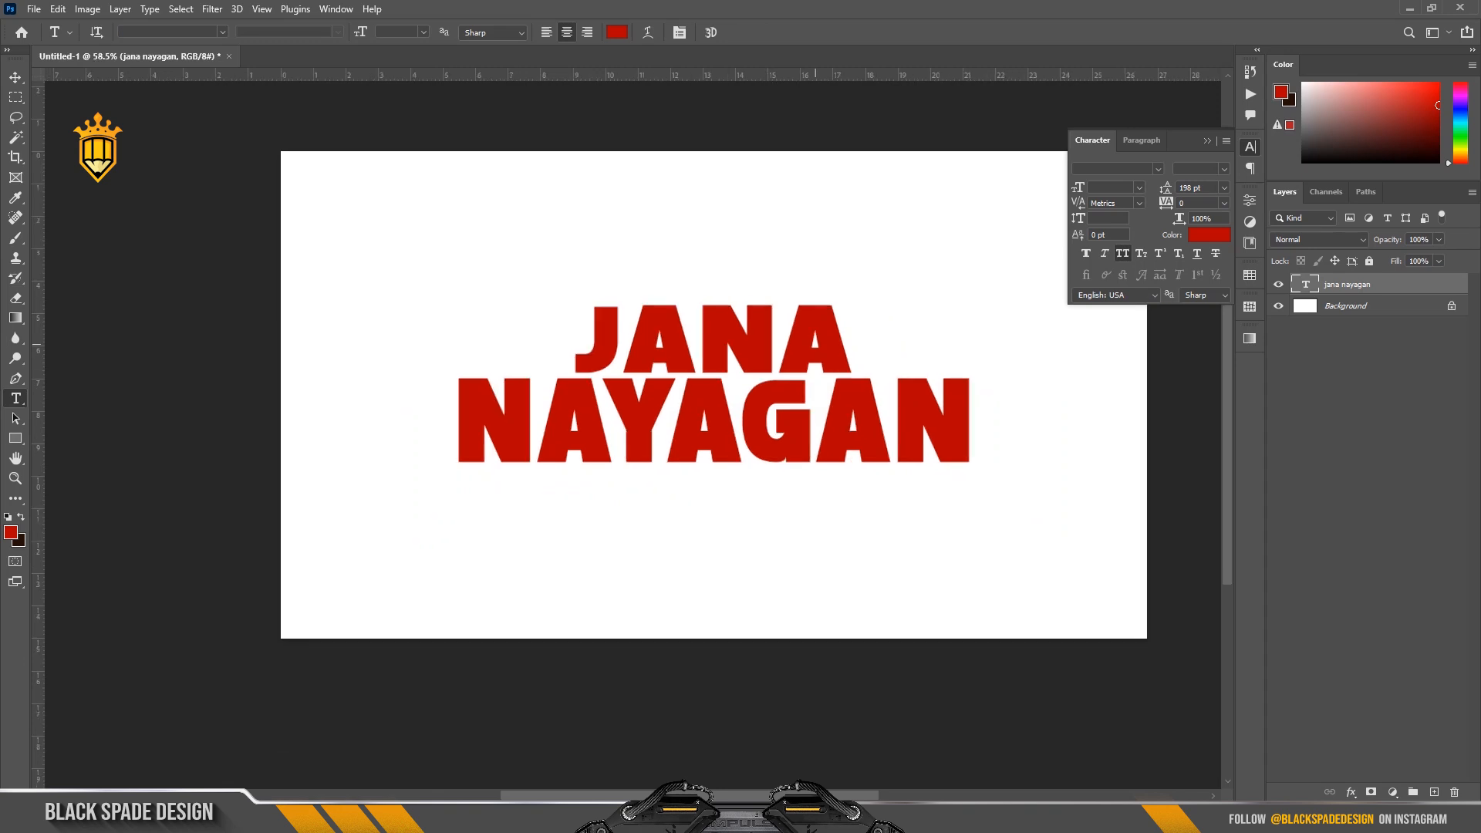
scroll(754, 326, "up", 2)
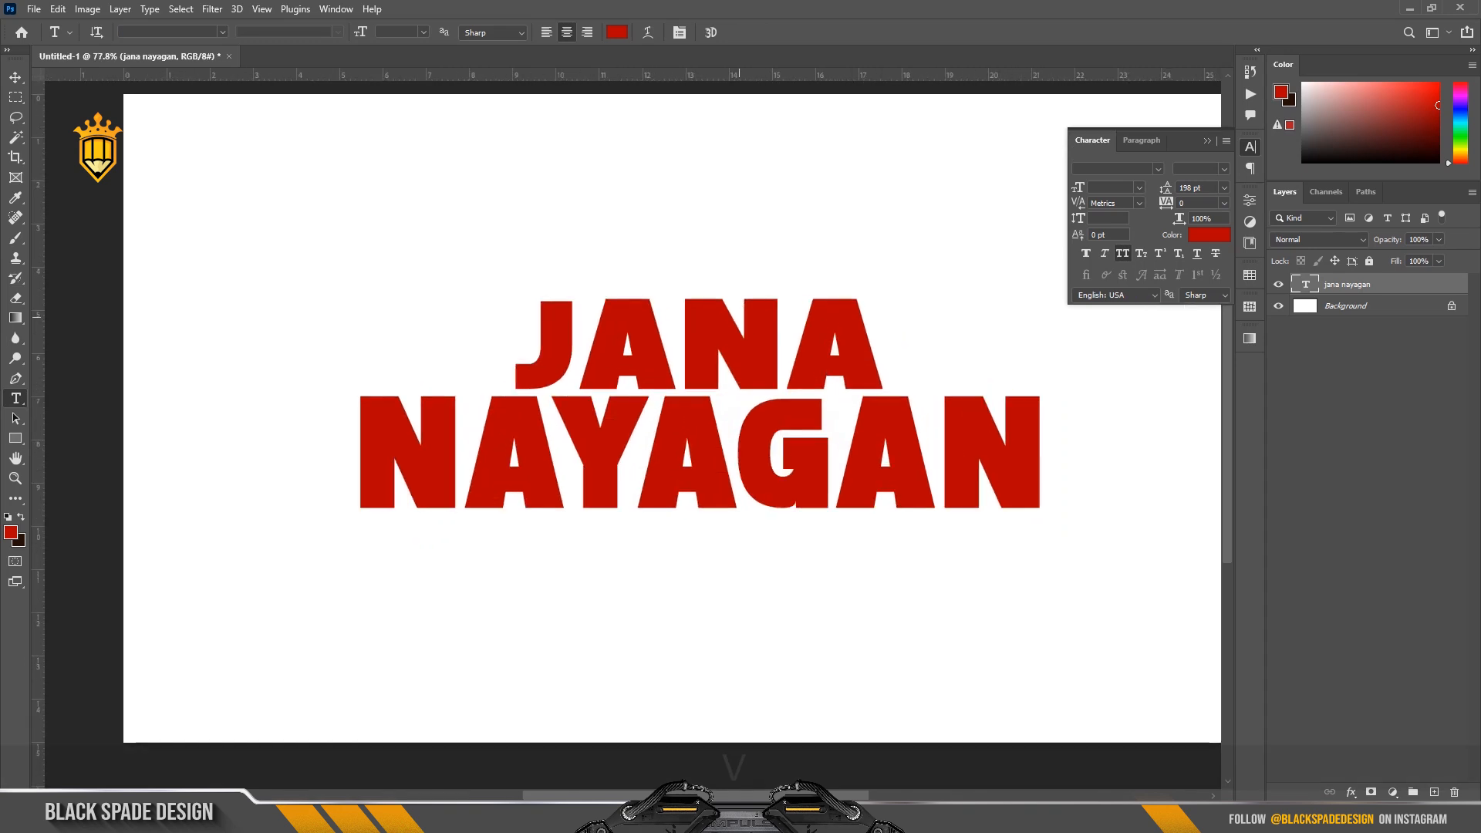
key("v")
key("ctrl+j")
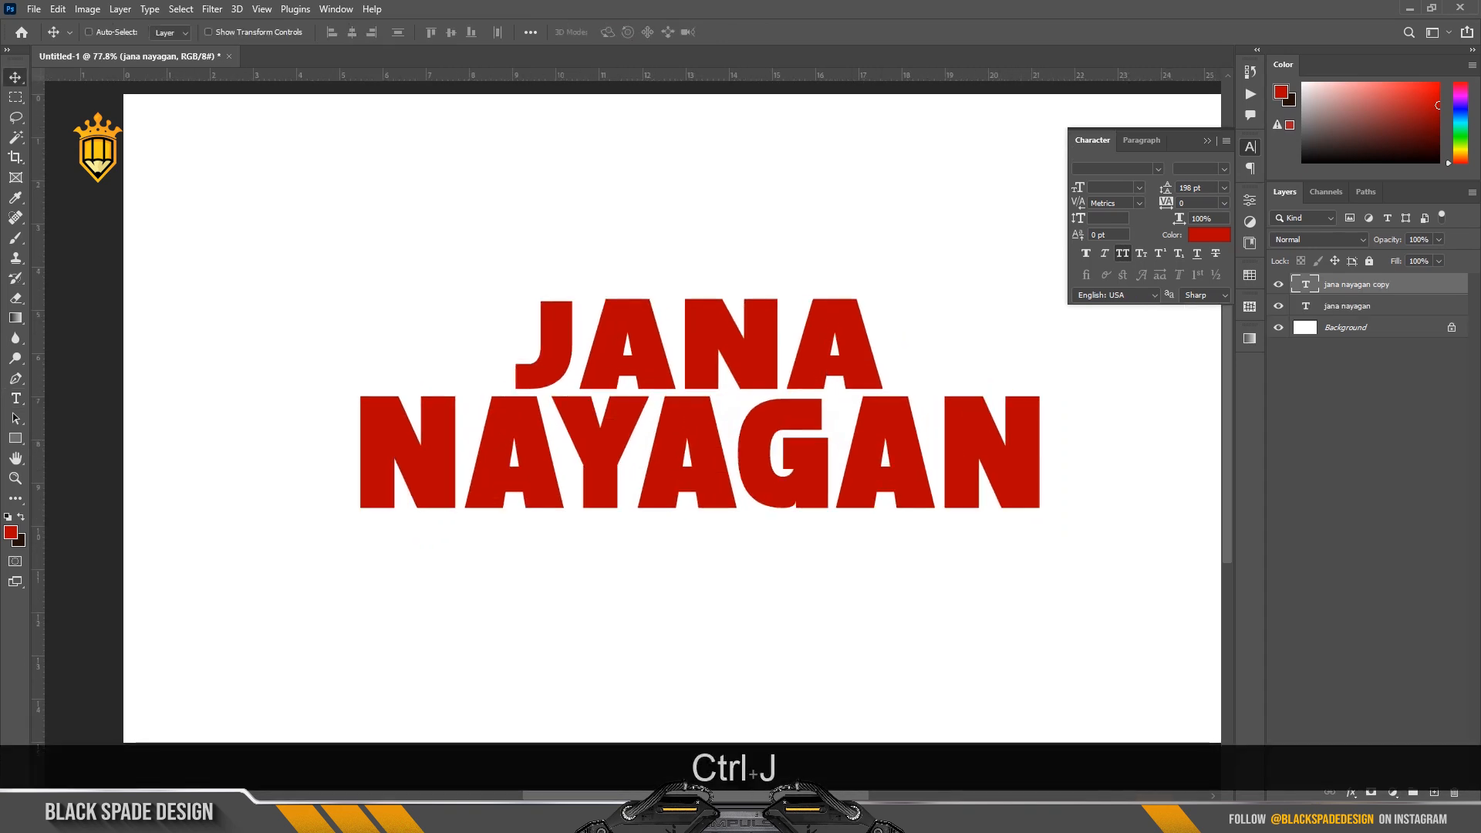
left_click(1278, 307)
Convert the jana nayagan copy layer to a shape and activate the Path Selection tool.
right_click(1357, 284)
left_click(1311, 375)
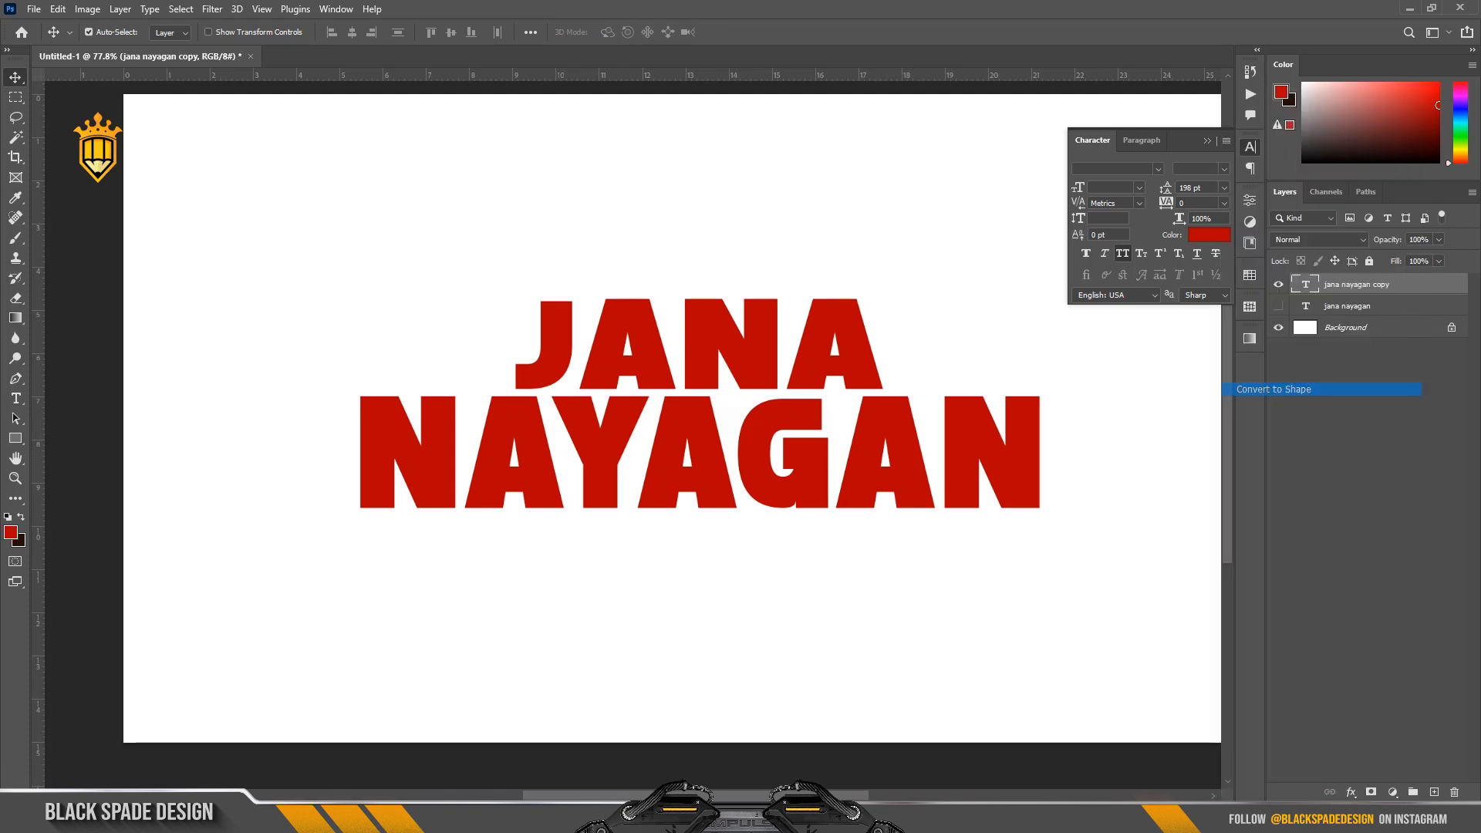
key("t")
left_click(16, 418)
left_click(74, 418)
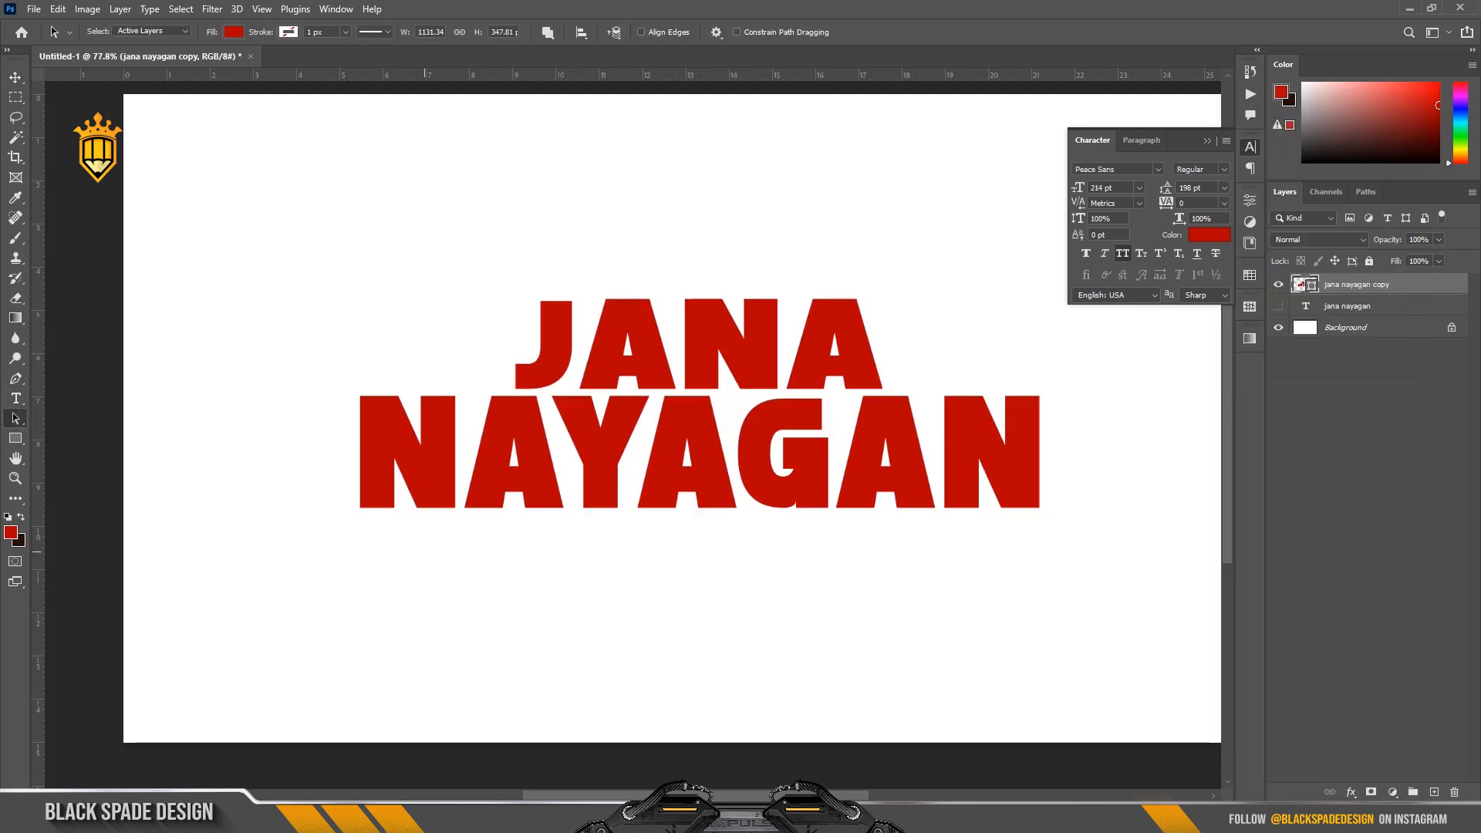
Nudge the first N of NAYAGAN about 8 px to the right, closer to the adjacent A.
scroll(395, 503, "up", 1)
scroll(530, 505, "up", 1)
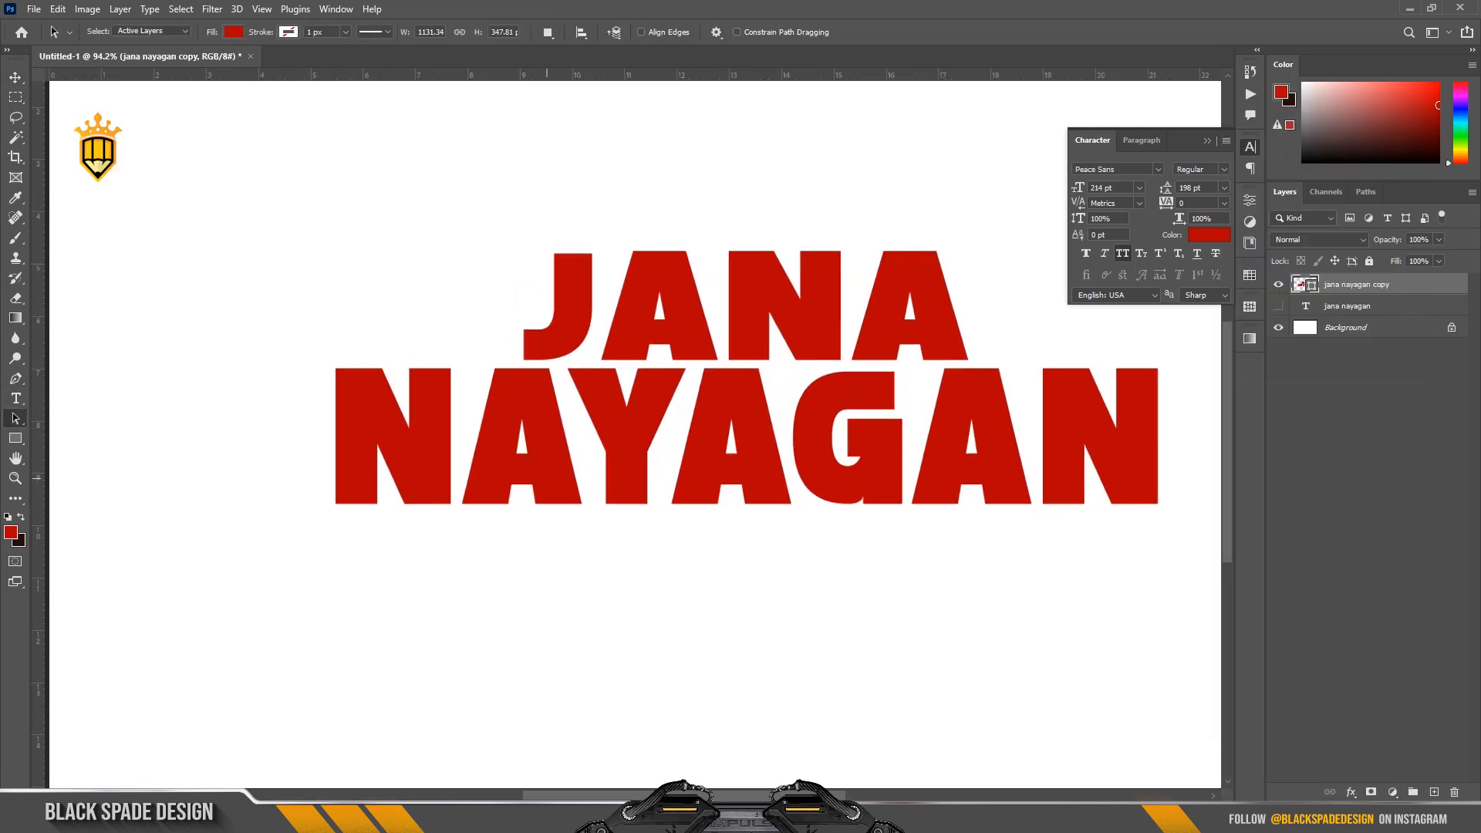
left_click(547, 478)
scroll(546, 471, "up", 1)
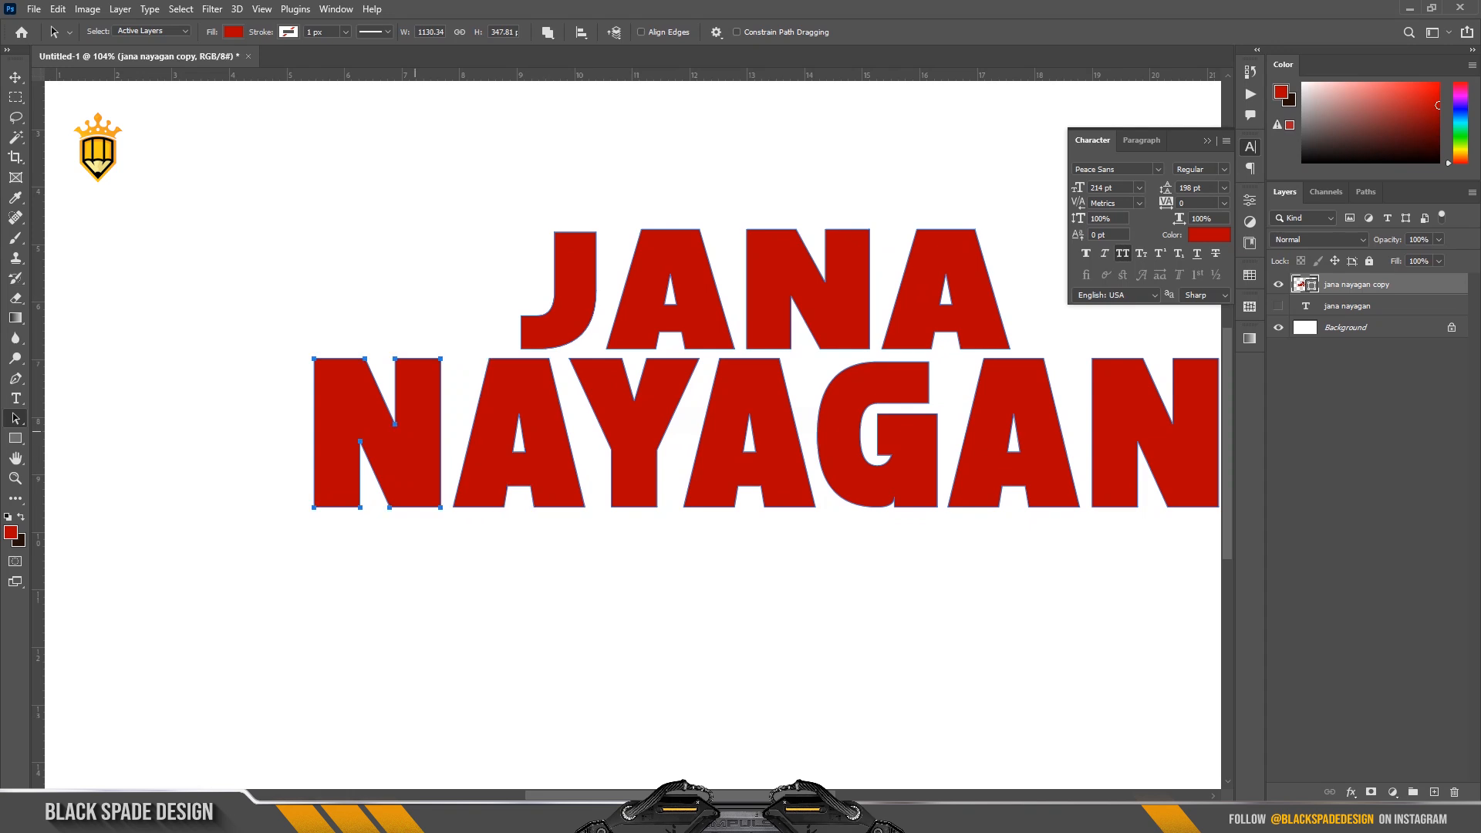
key("Right")
key("Right")
key("Right")
key("Right")
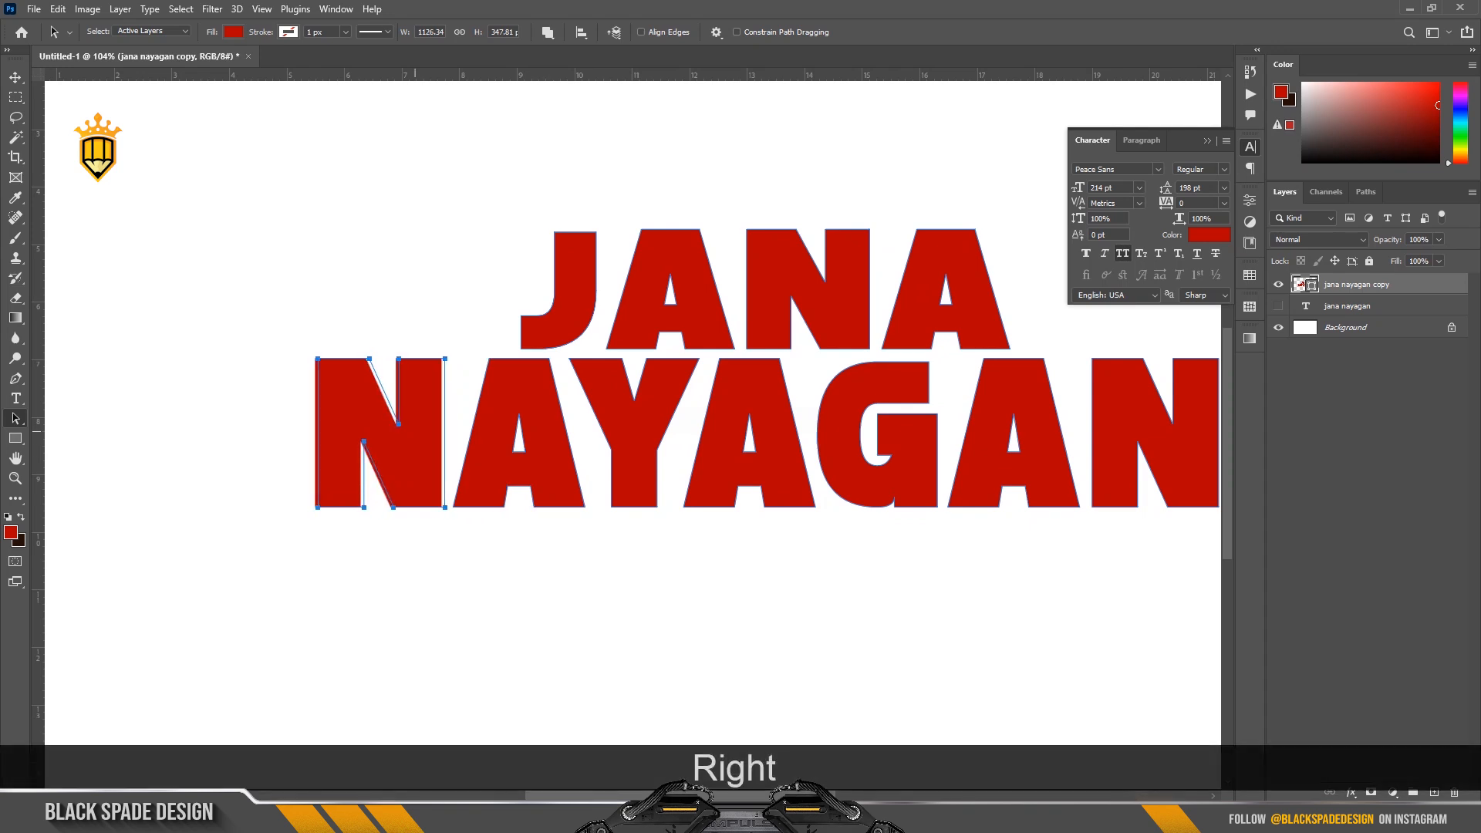
key("Right")
key("Right")
key("Right")
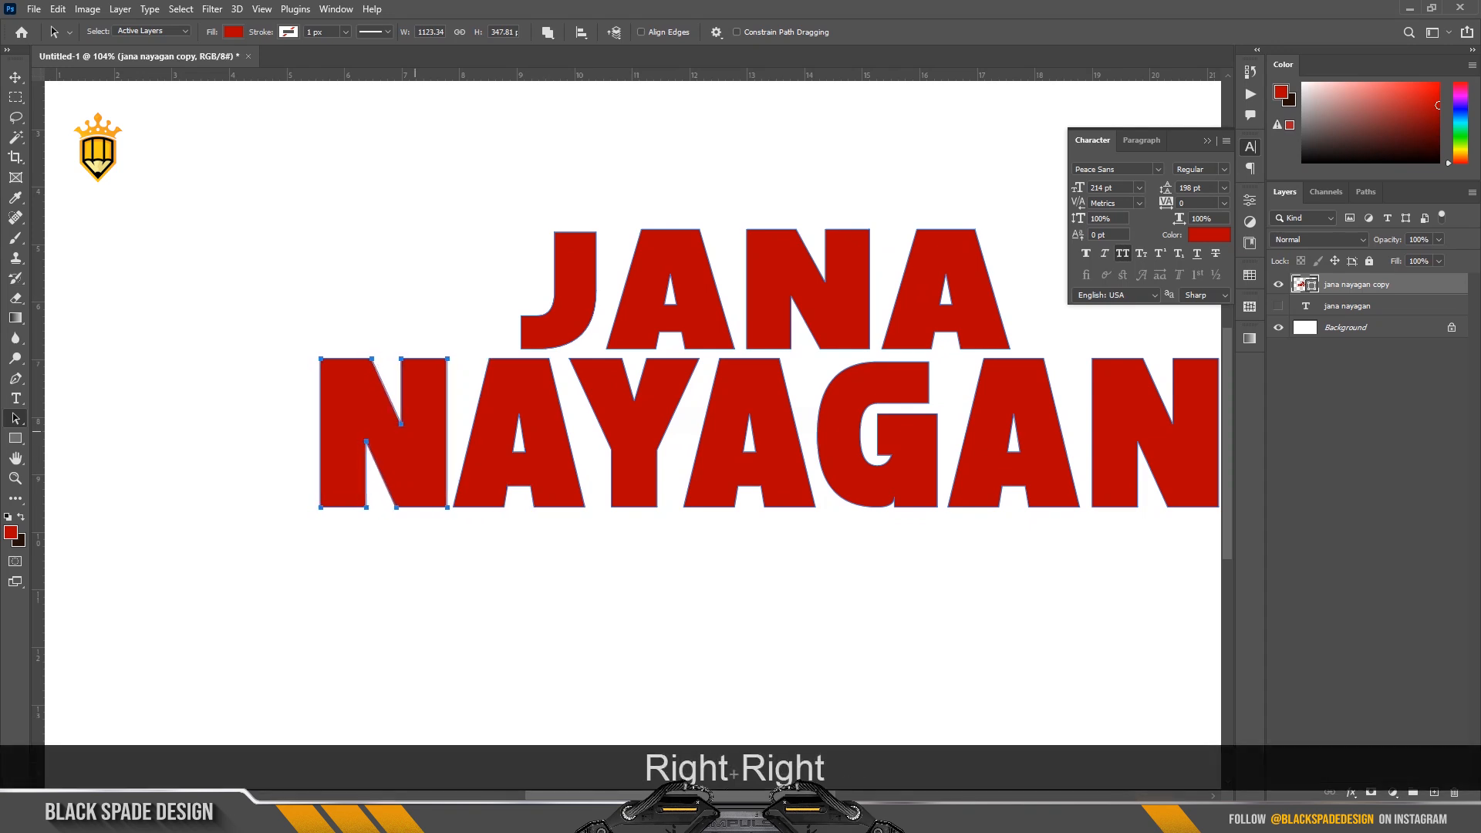
Nudge the G of NAYAGAN to the left to tighten the gap with the A before it.
left_click(647, 477)
scroll(648, 476, "up", 1)
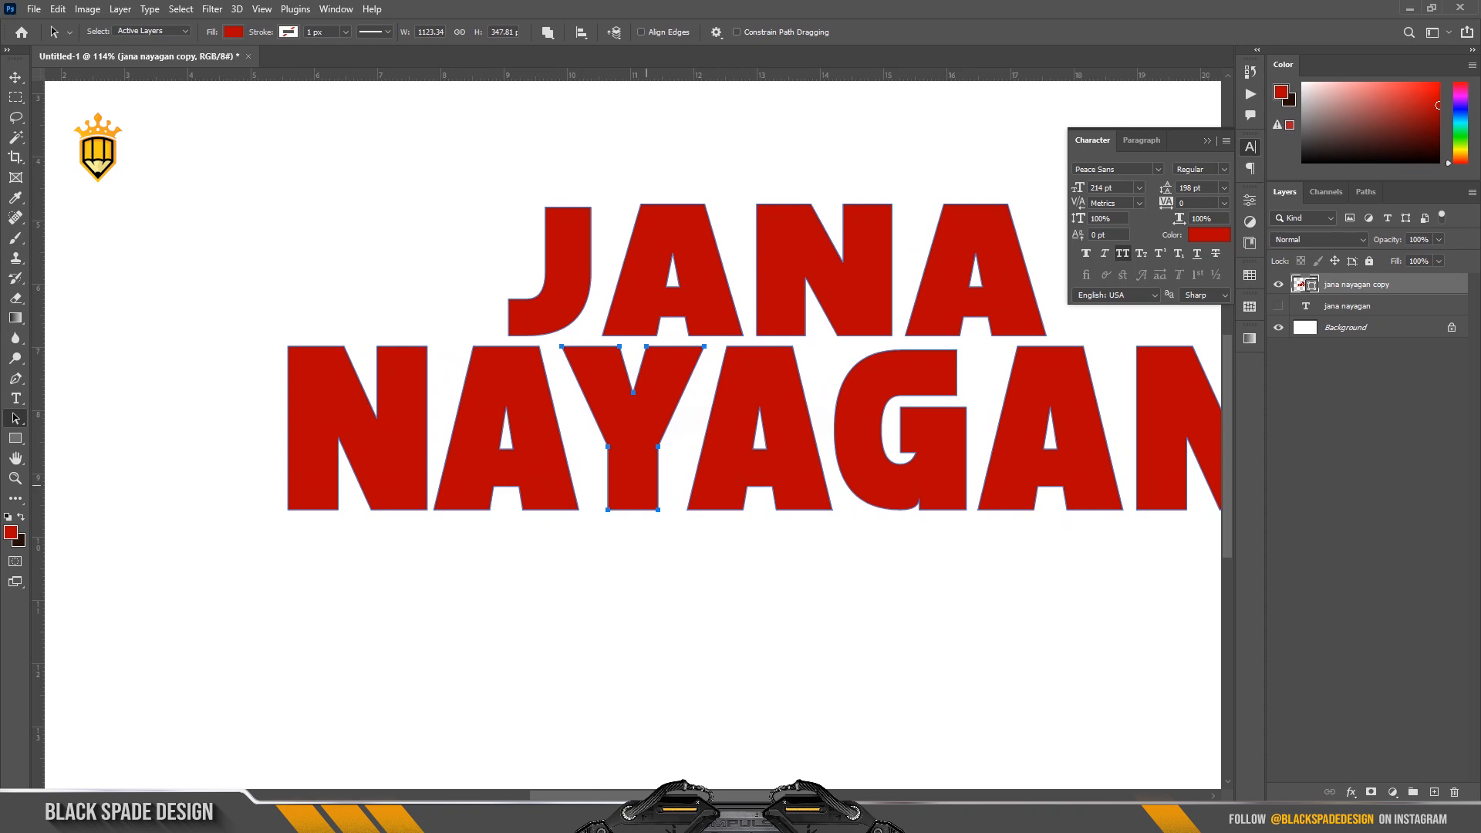
key("space")
left_click_drag(910, 487, 712, 515)
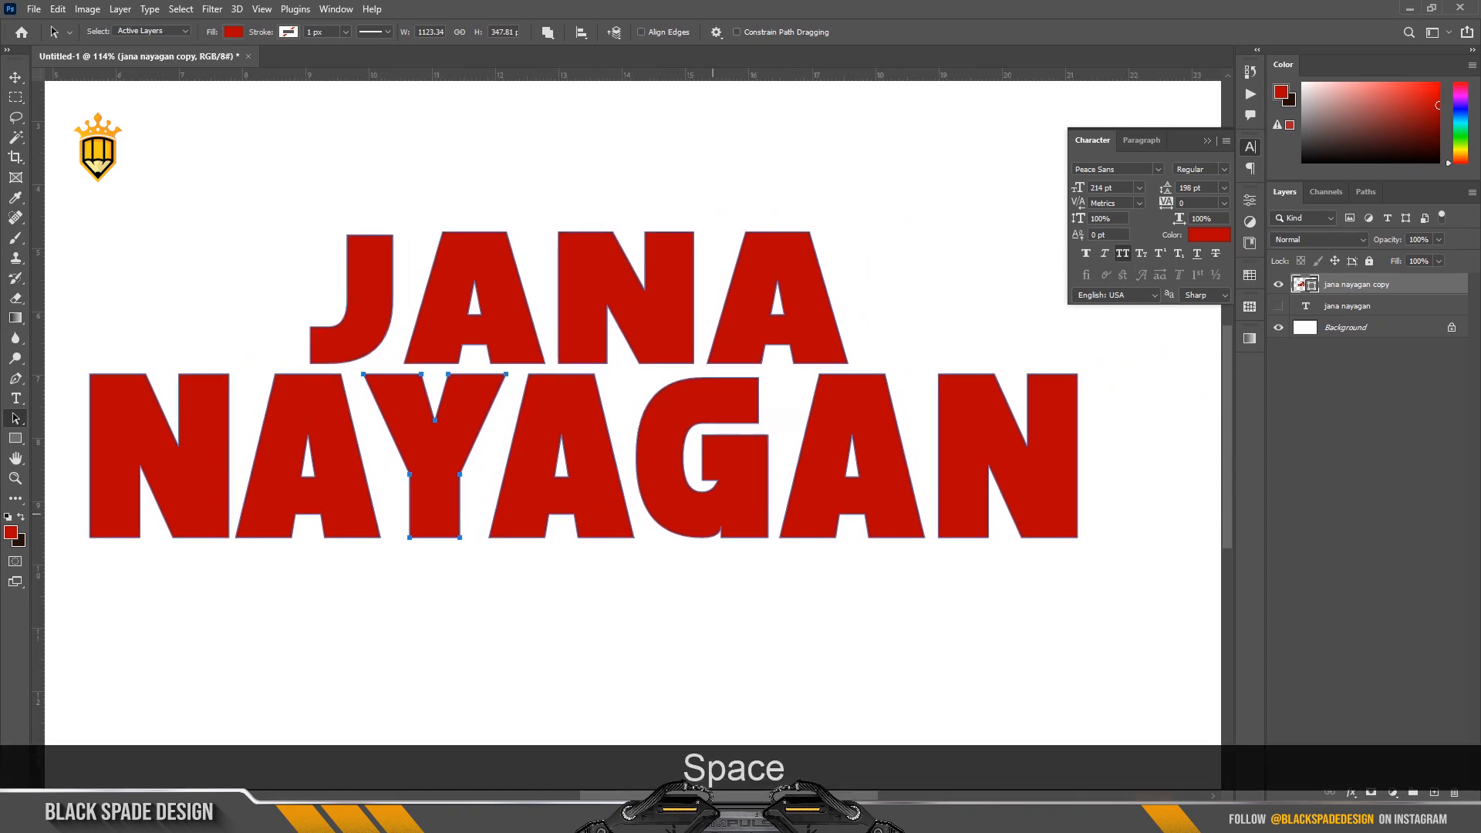
key("Left")
key("Left")
key("Left")
key("Left")
key("Left")
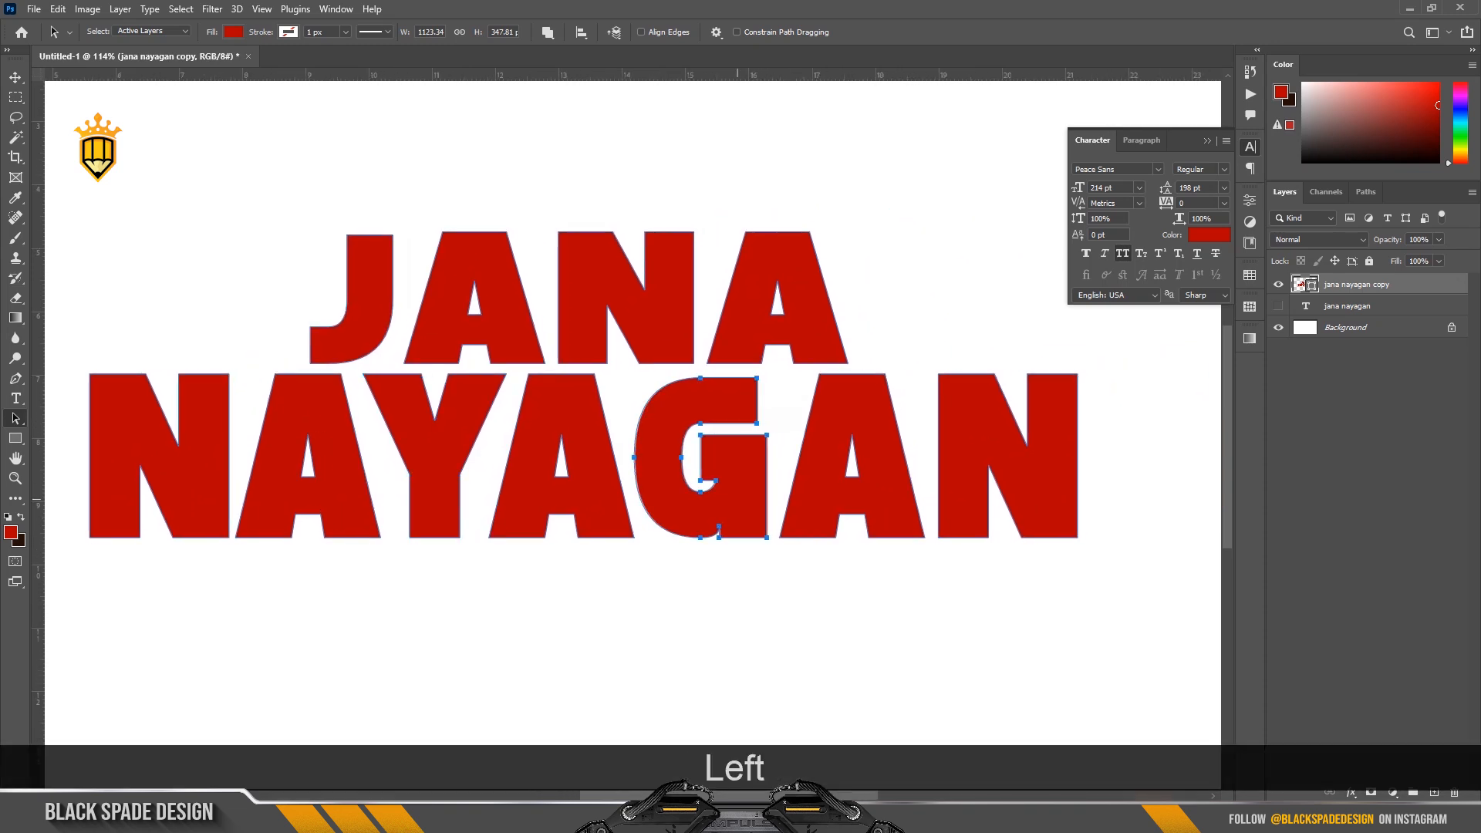
key("Left")
key("Left")
key("Left")
key("Left")
key("Left")
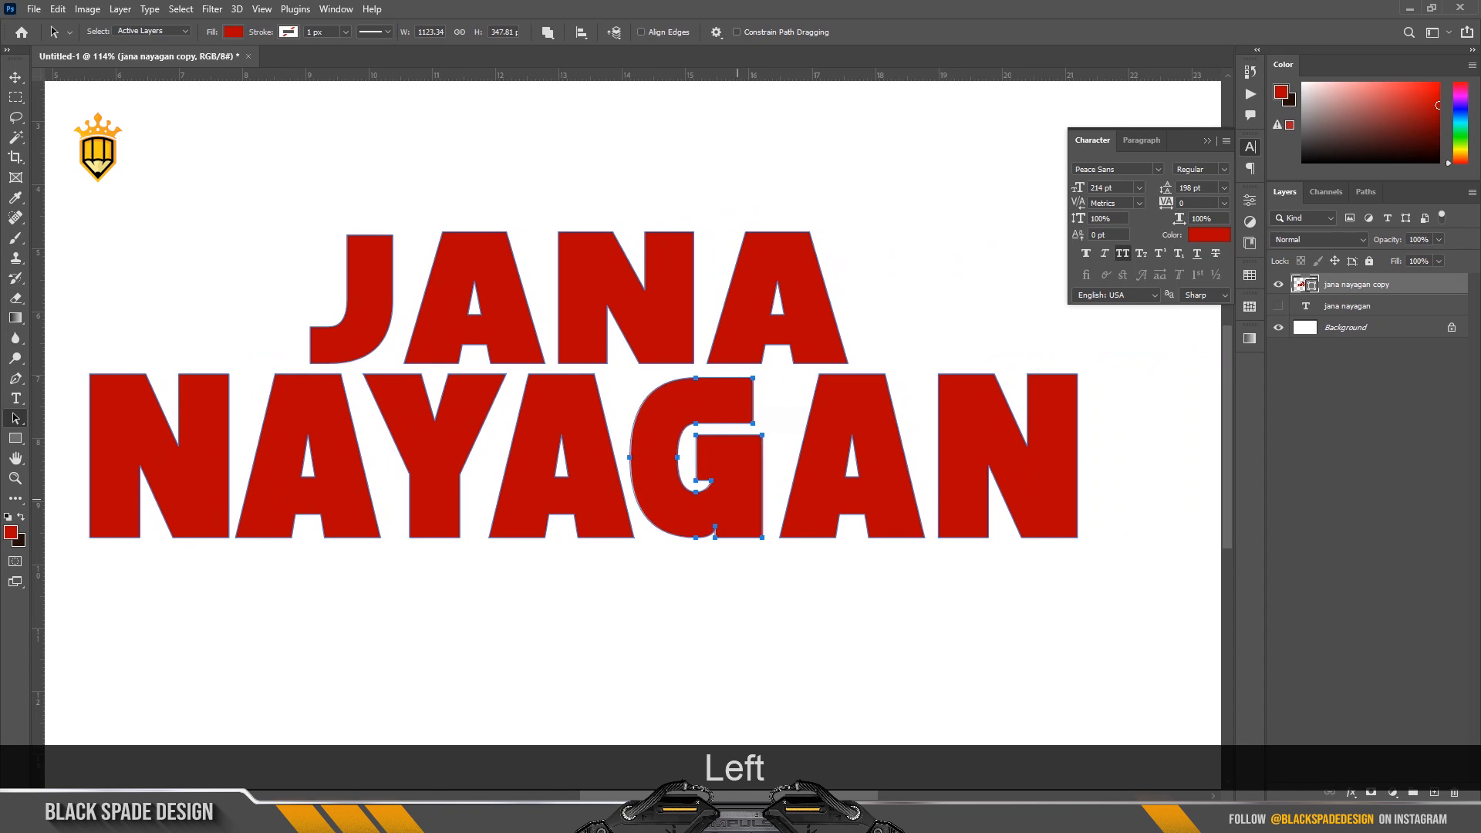
key("Left")
key("Left")
key("Left")
key("Left")
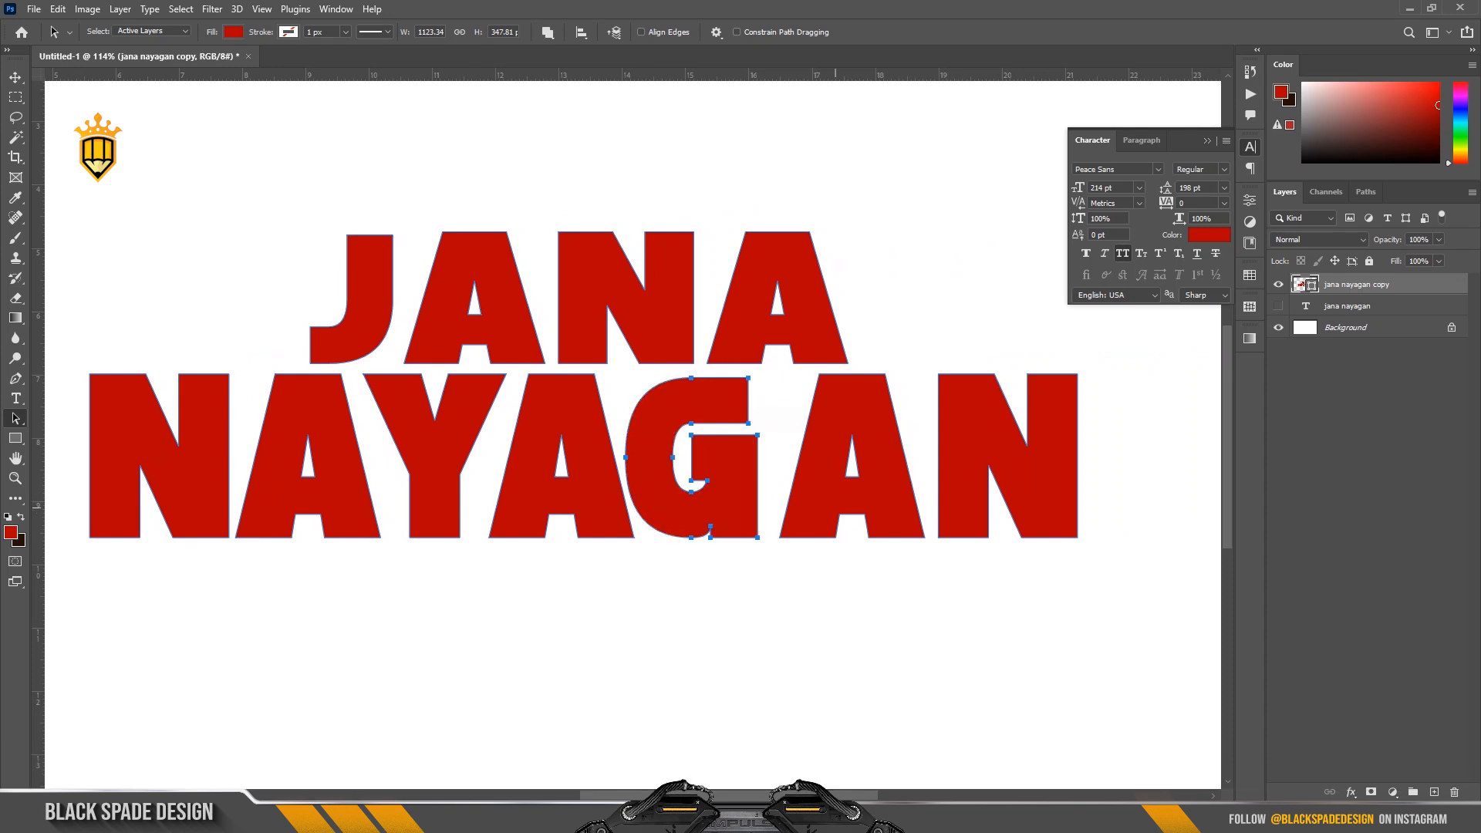
Nudge the last A of NAYAGAN to the left, close to the G.
left_click(909, 505)
key("Left")
key("Left")
key("Left")
key("Left")
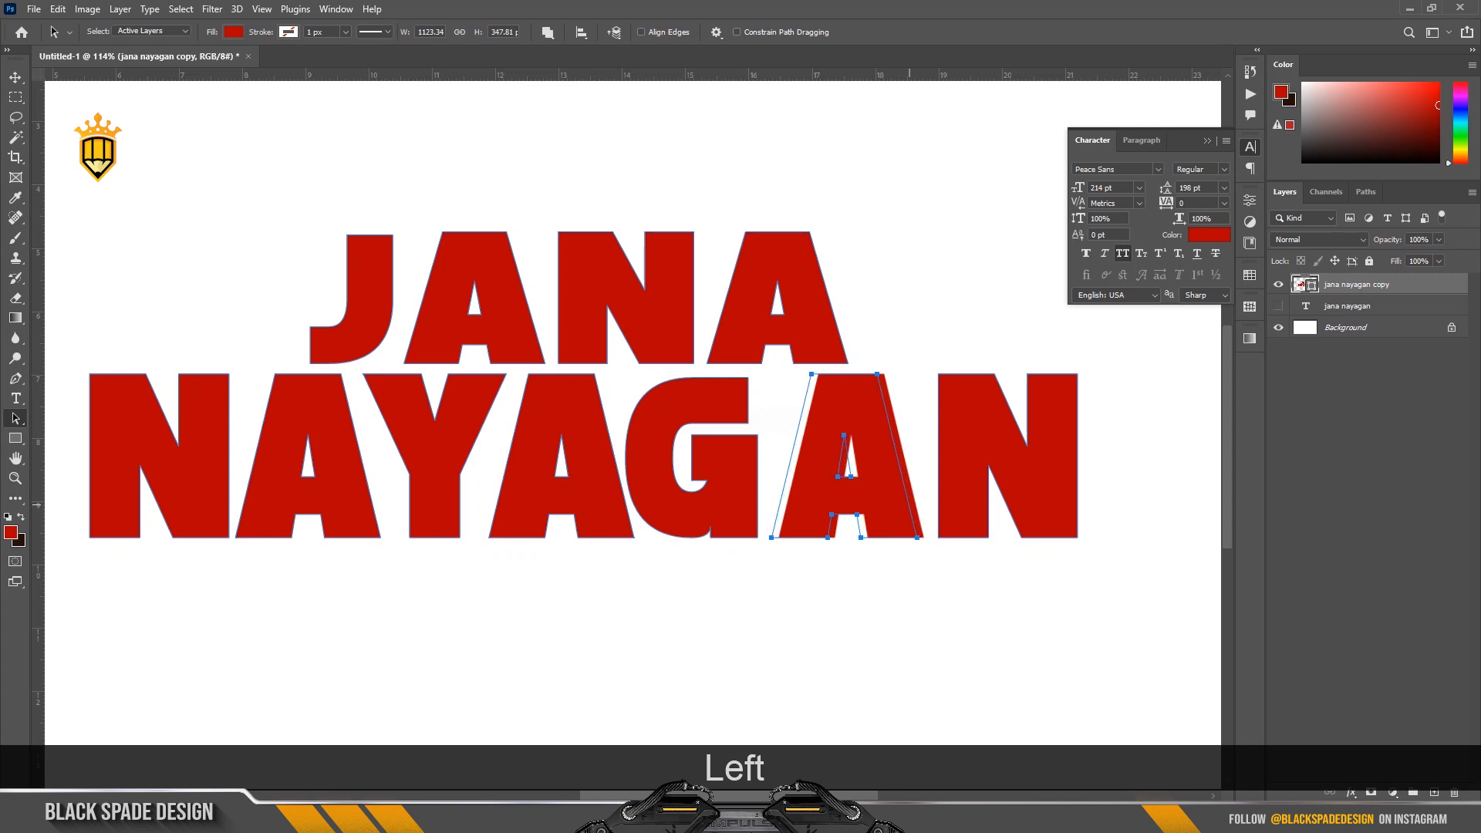
key("Left")
key("Left")
key("Left")
key("Left")
key("Left")
key("Left")
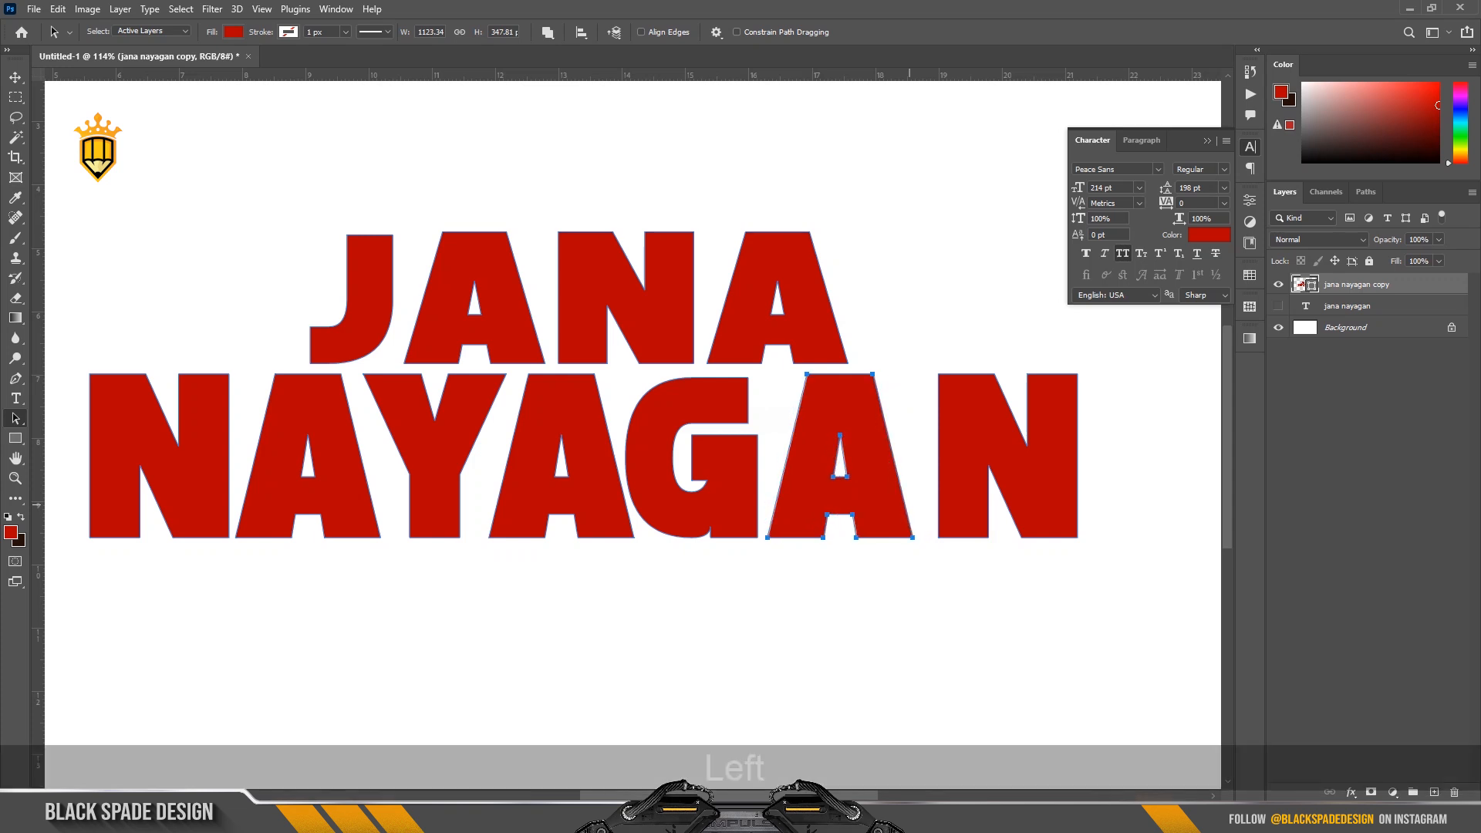
Nudge the last N of NAYAGAN about 23 px to the left, close to the A before it.
left_click(975, 495)
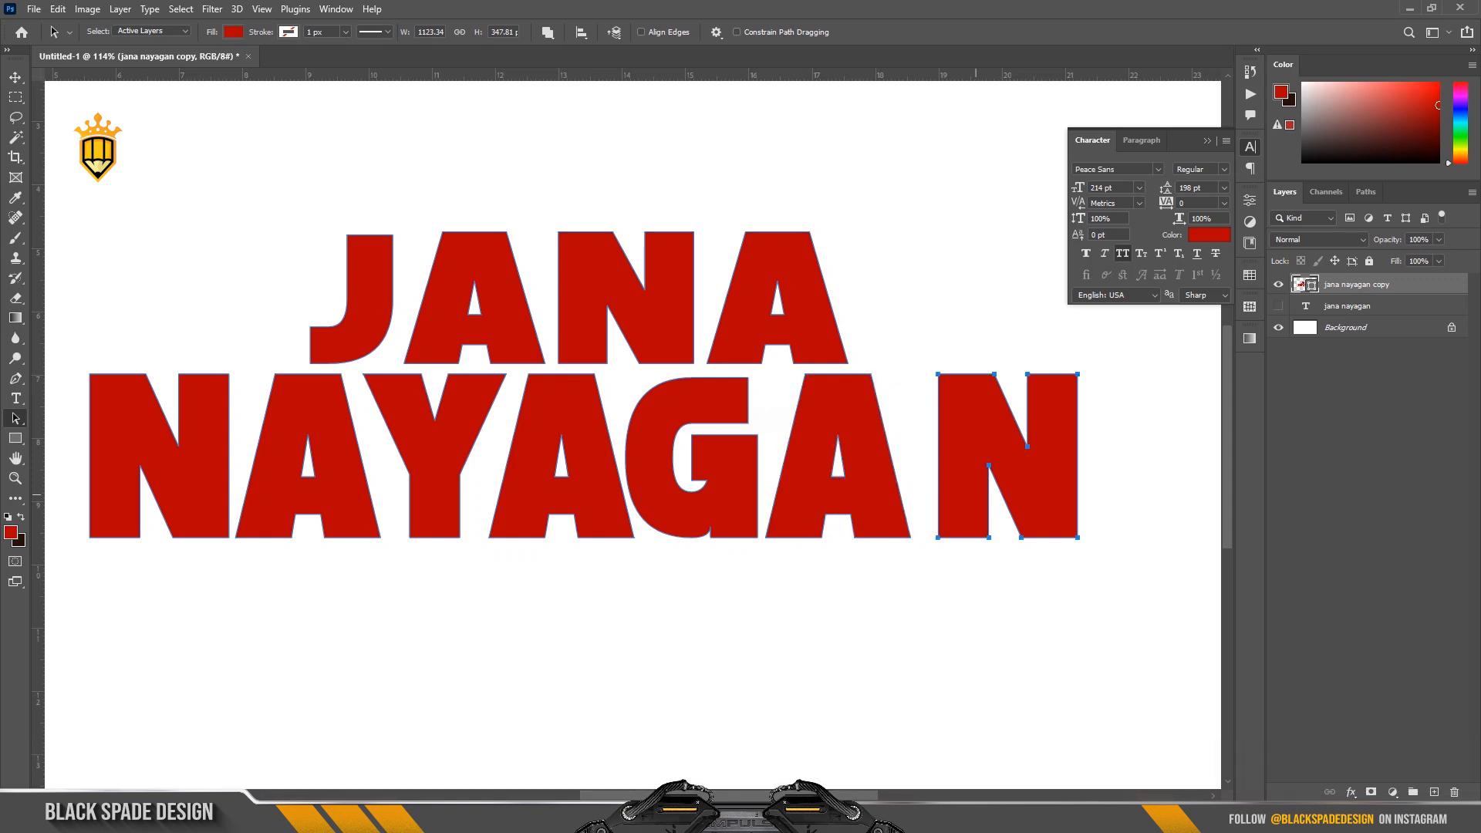
key("Left")
key("Left")
key("Left")
key("Left")
key("Left")
key("Left")
key("Left")
key("Left")
key("Left")
key("Left")
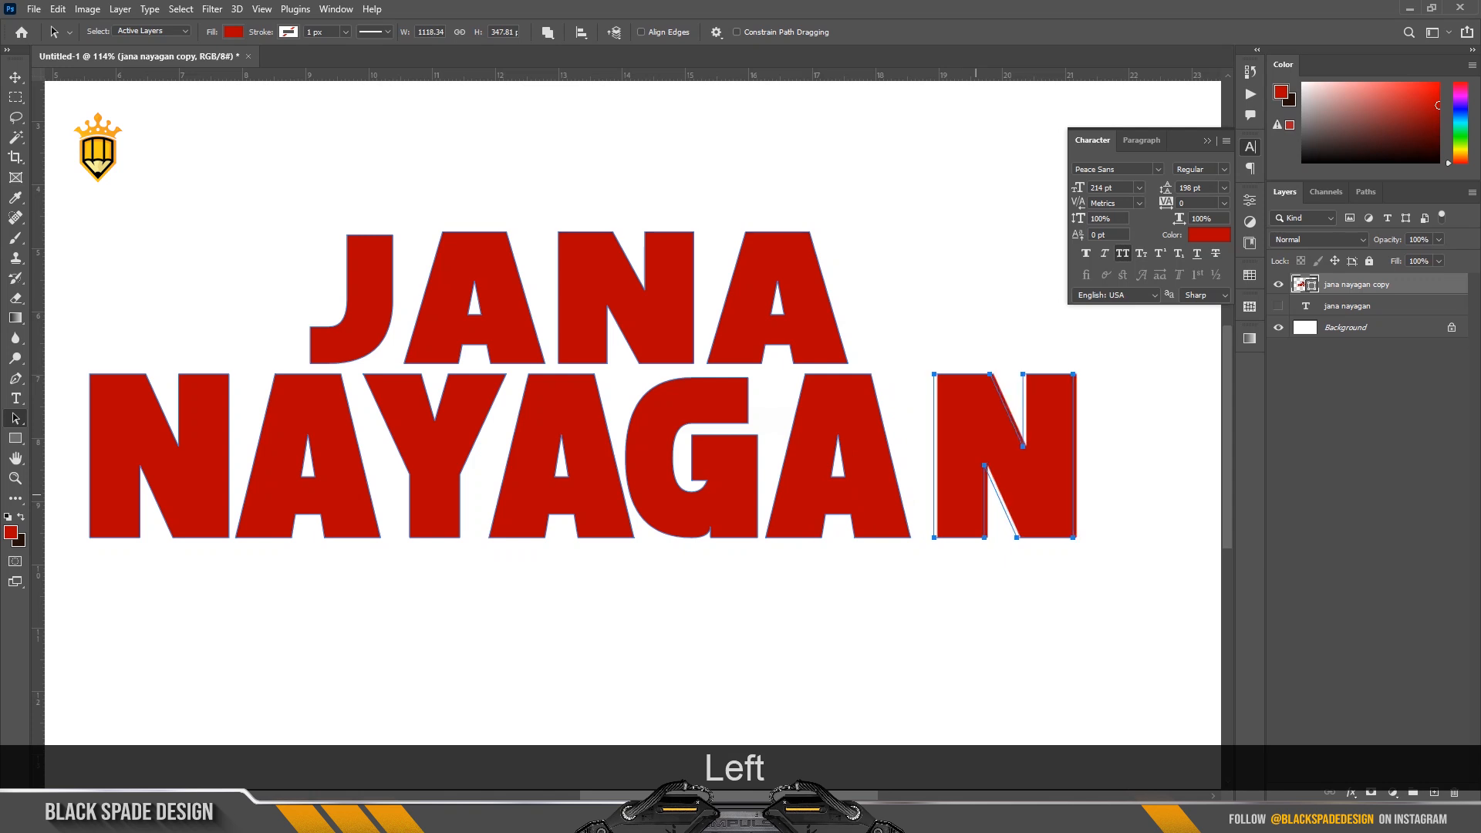
key("Left")
key("Left")
key("Left")
key("Left")
key("Left")
key("Left")
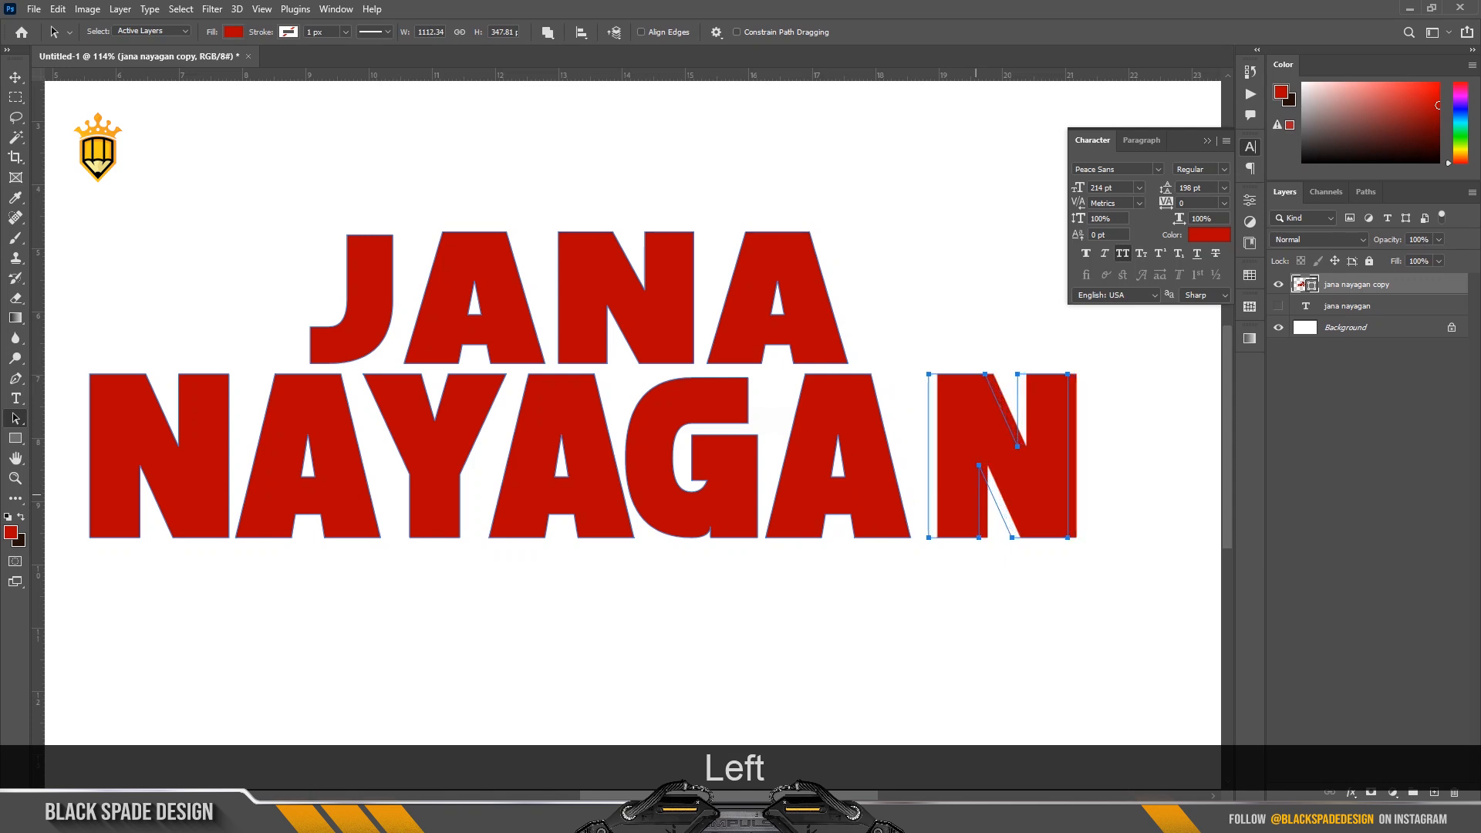
key("Left")
key("Left")
key("Left")
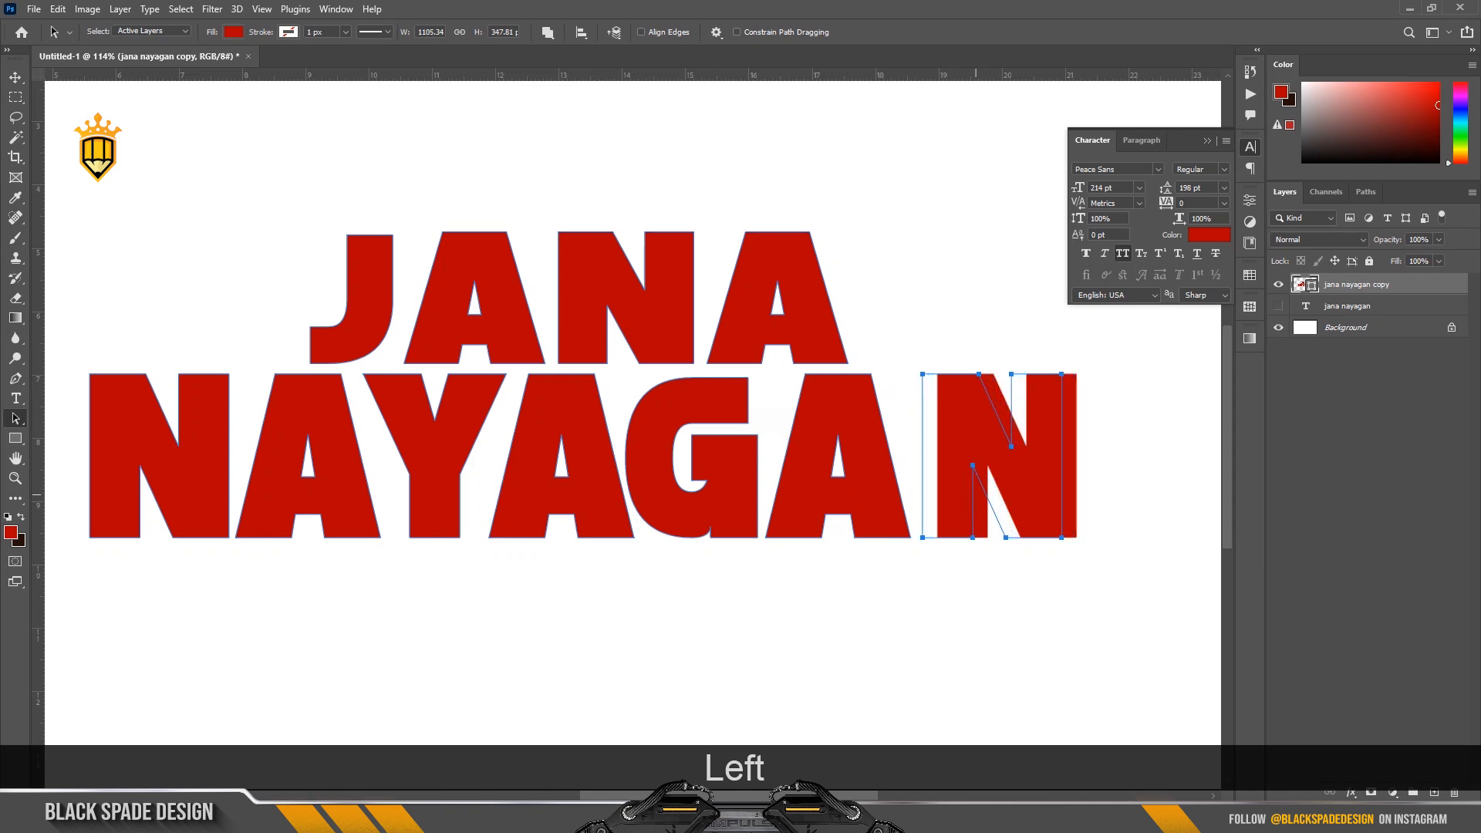
key("Left")
key("Left")
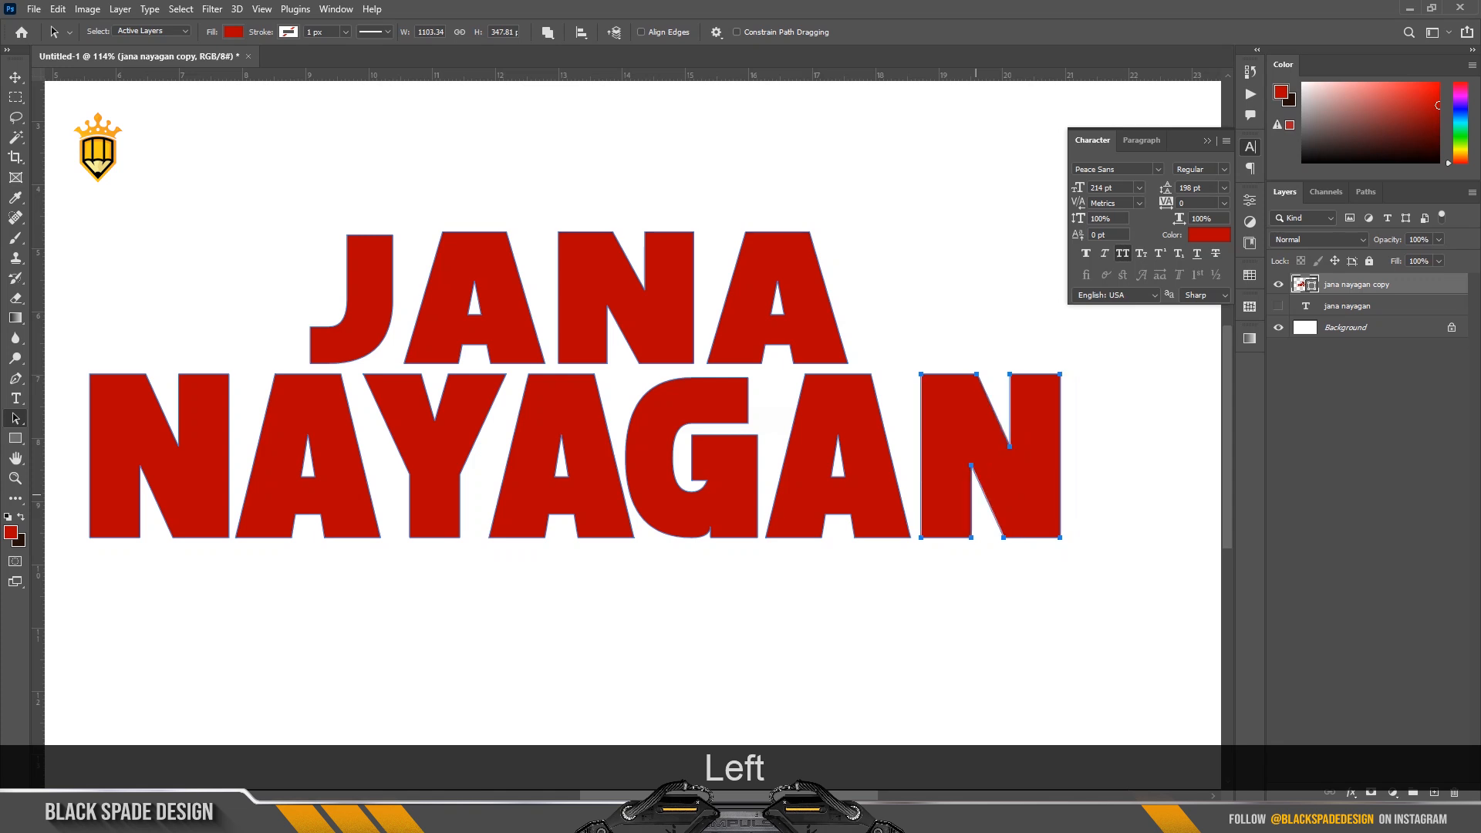
key("Left")
key("Left")
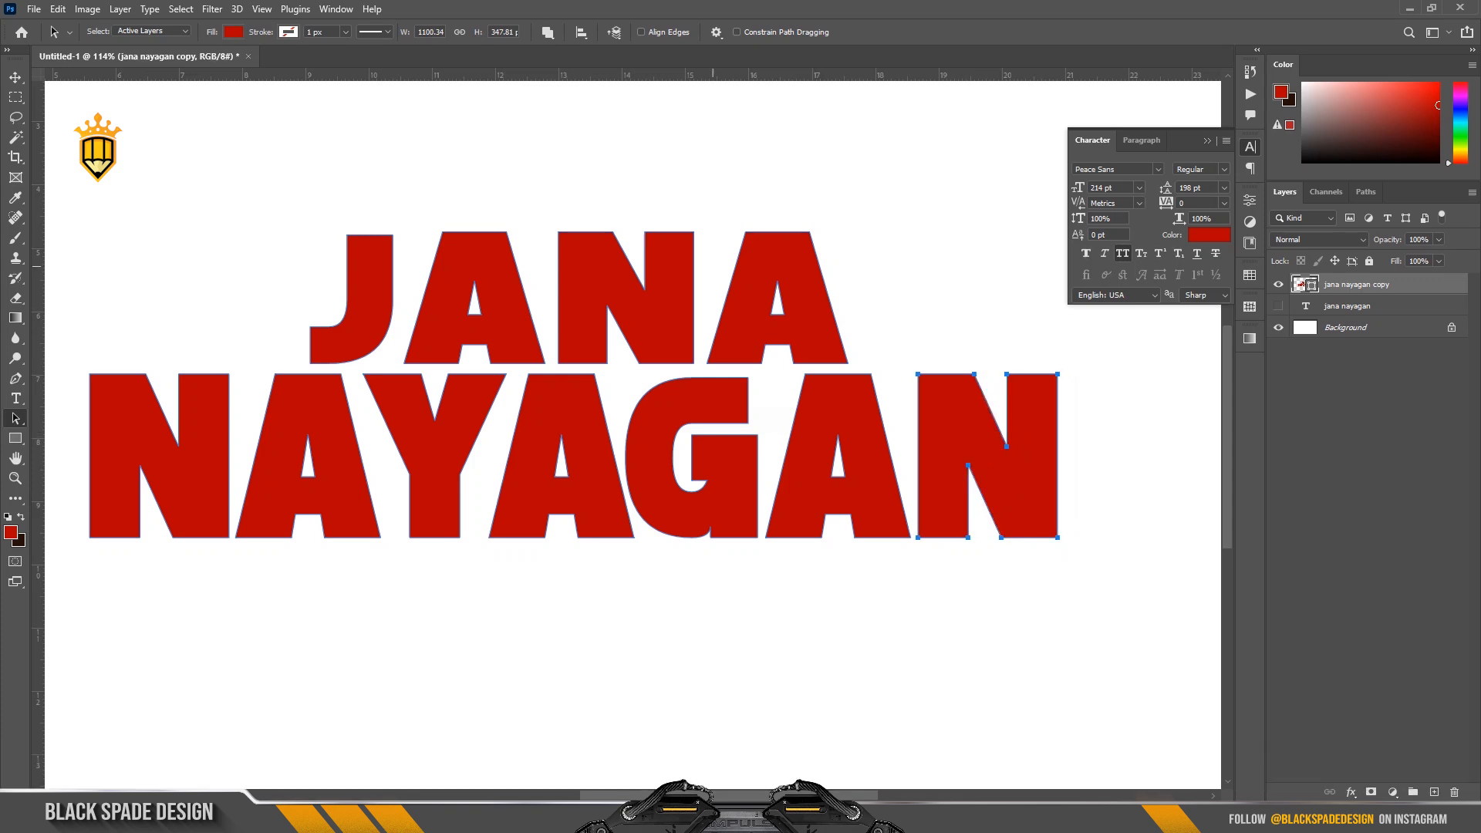
Try to make the JANA letters about 10 px taller by moving only their upper anchor points up, and undo it.
scroll(444, 222, "up", 1)
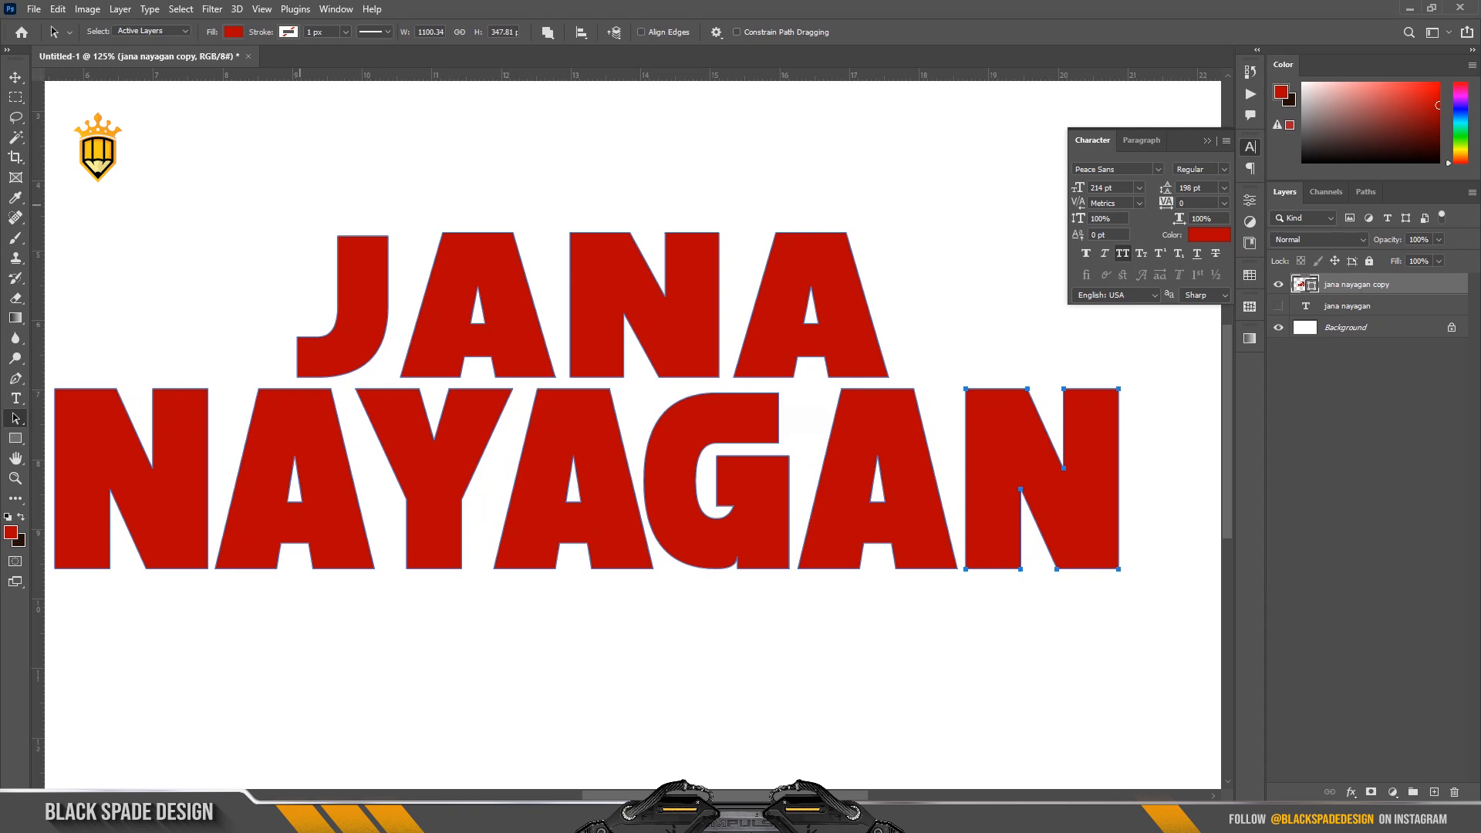
left_click_drag(270, 185, 898, 335)
key("shift+a")
left_click_drag(293, 185, 911, 329)
key("Up")
key("Up")
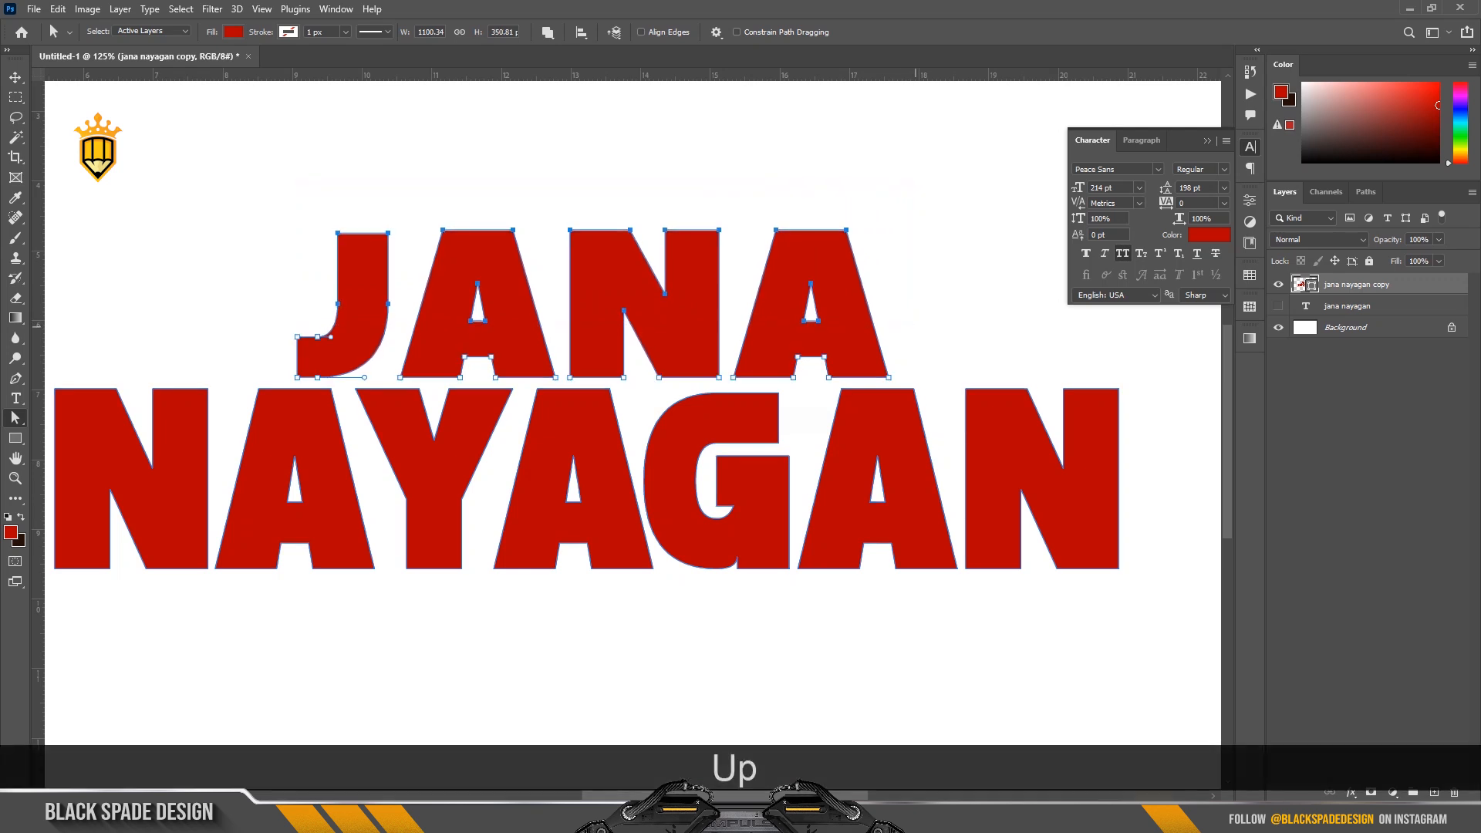
key("Up")
key("Up")
key("Up")
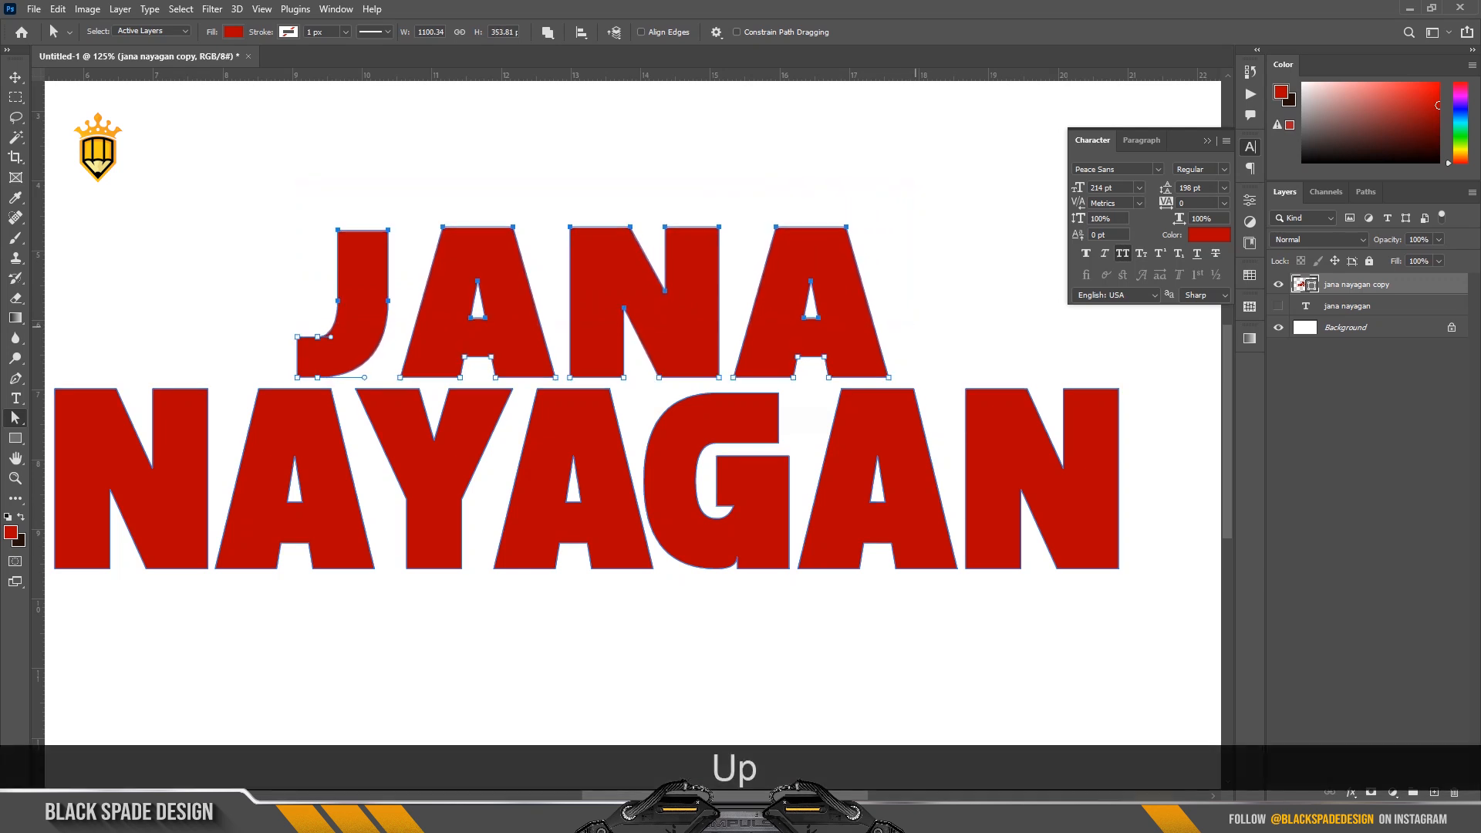
key("Up")
key("Up")
key("Up")
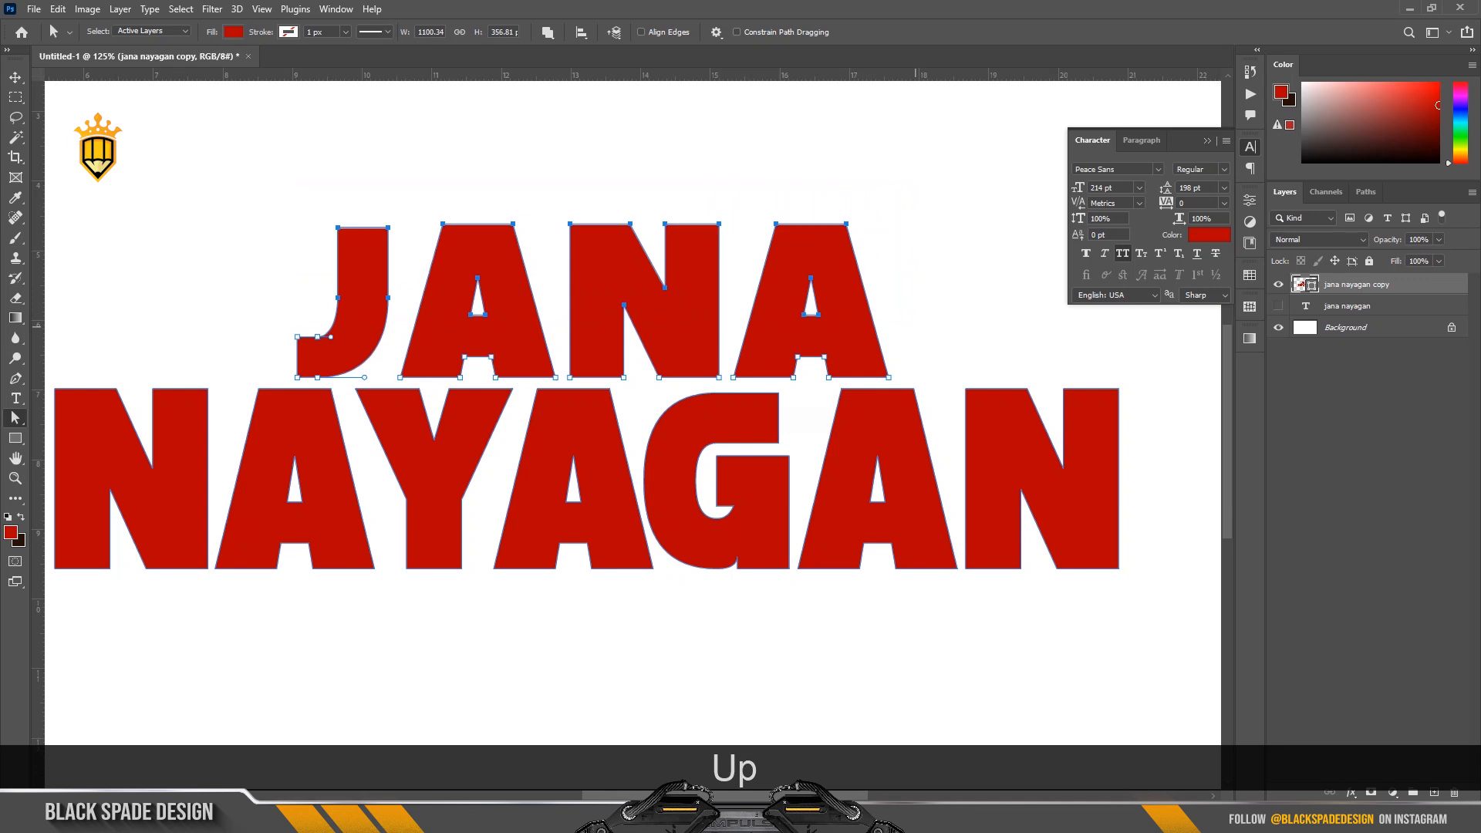
key("Up")
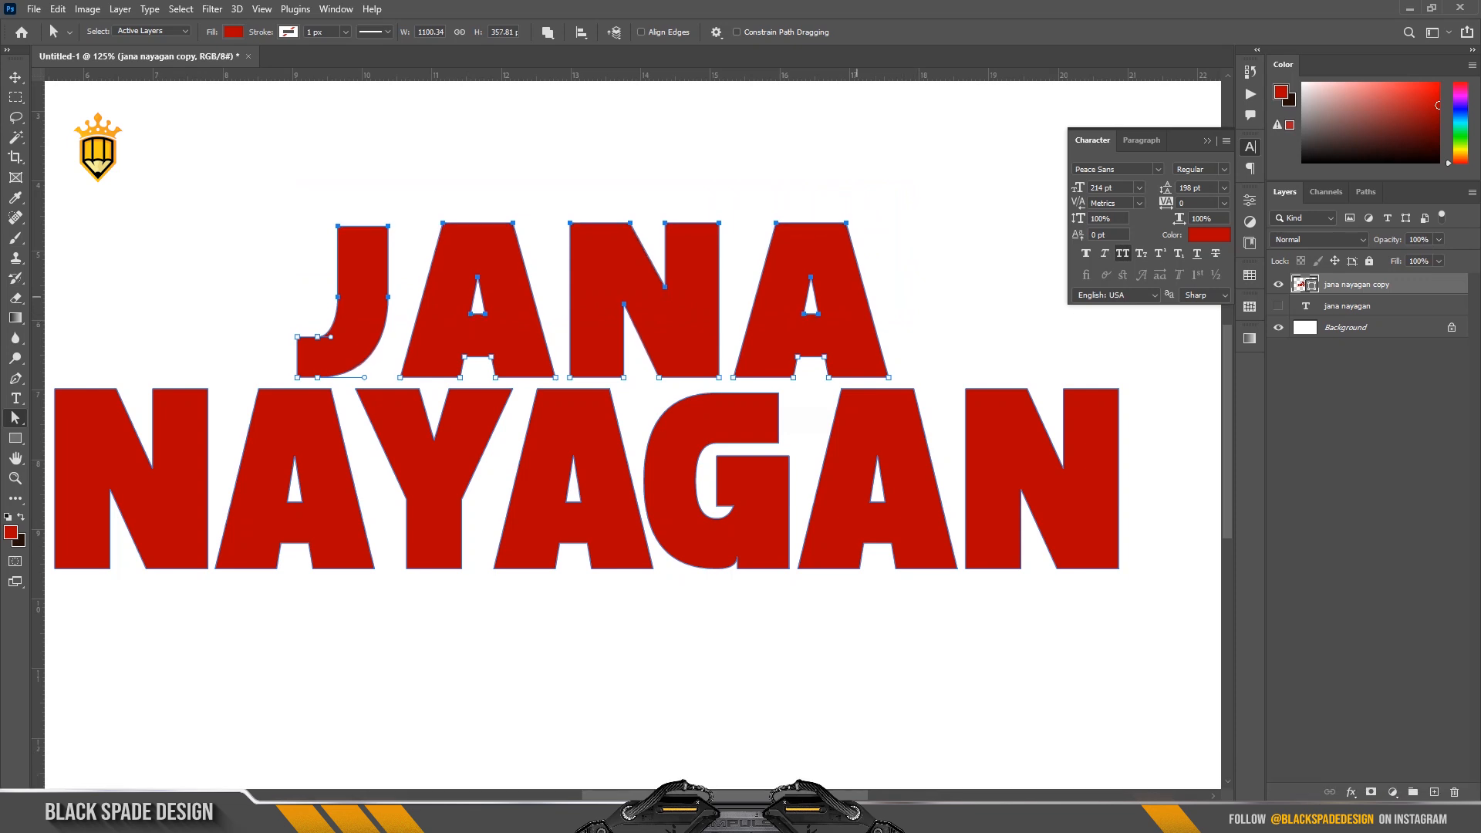
left_click(923, 282)
scroll(872, 266, "down", 3)
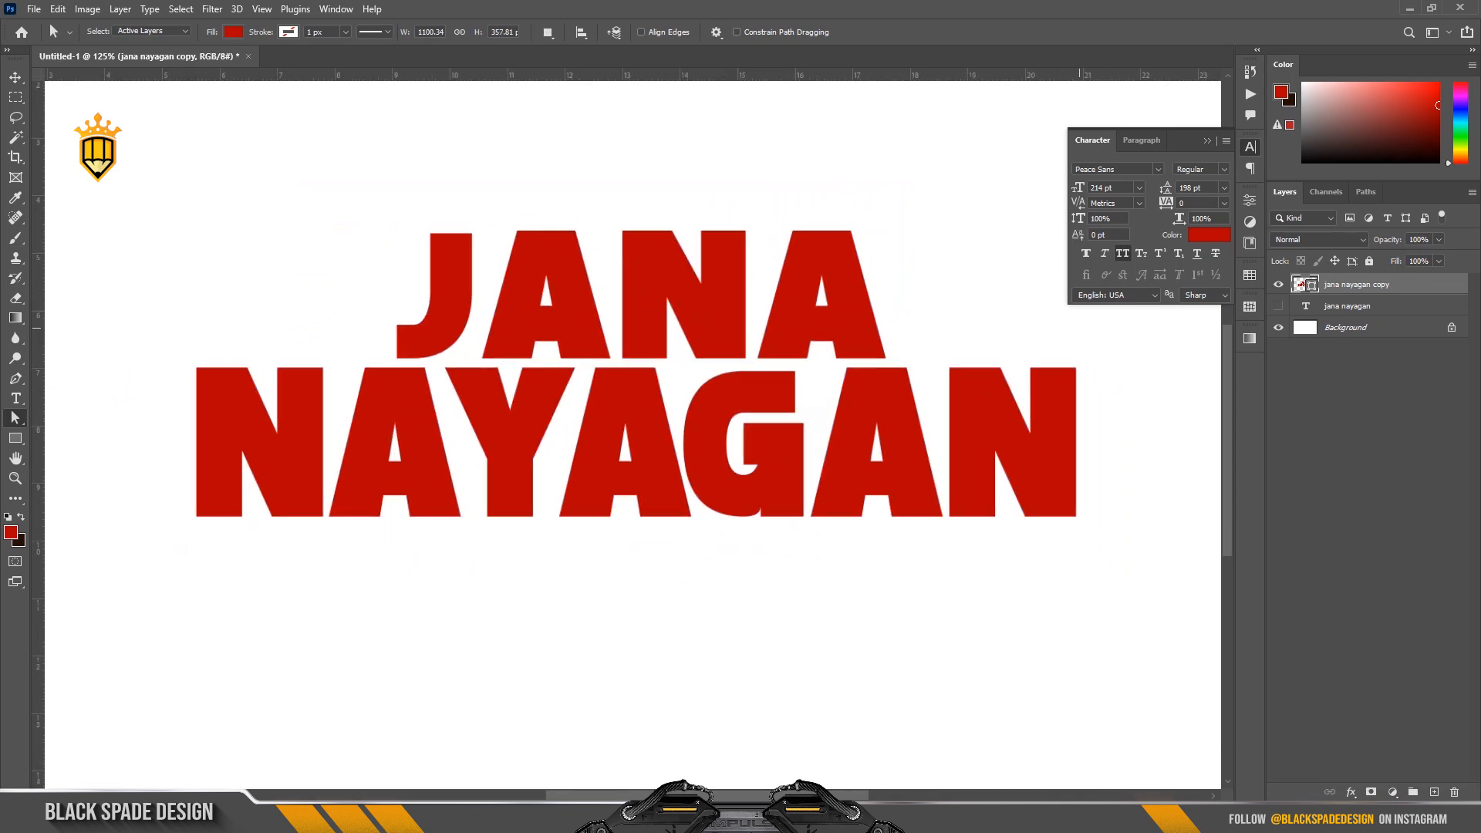
key("ctrl+z")
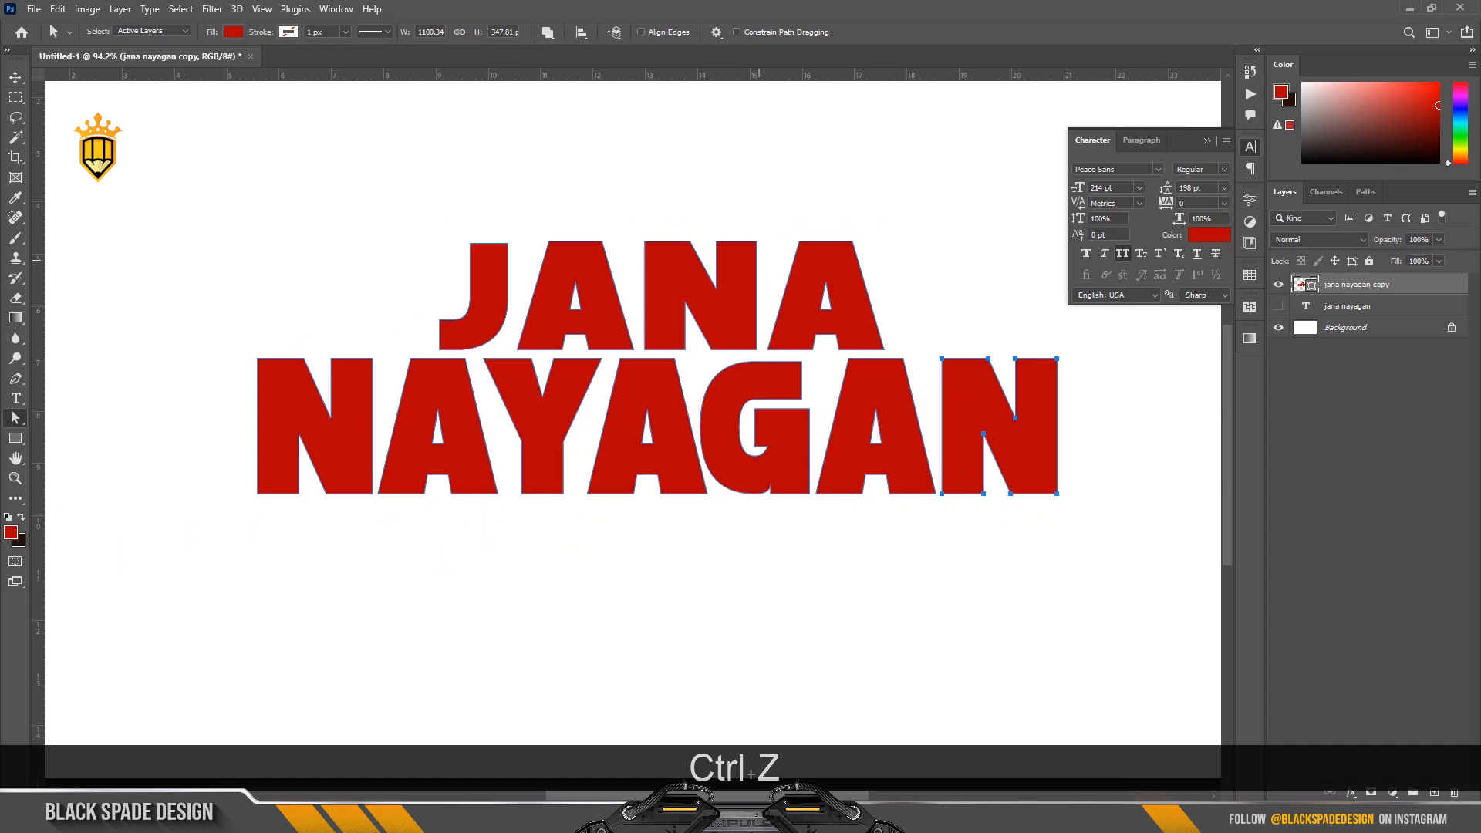
Select all the JANA letter paths and narrow them with Free Transform about their centre to about 96.3% width.
scroll(706, 248, "up", 2)
key("space")
left_click_drag(708, 249, 662, 317)
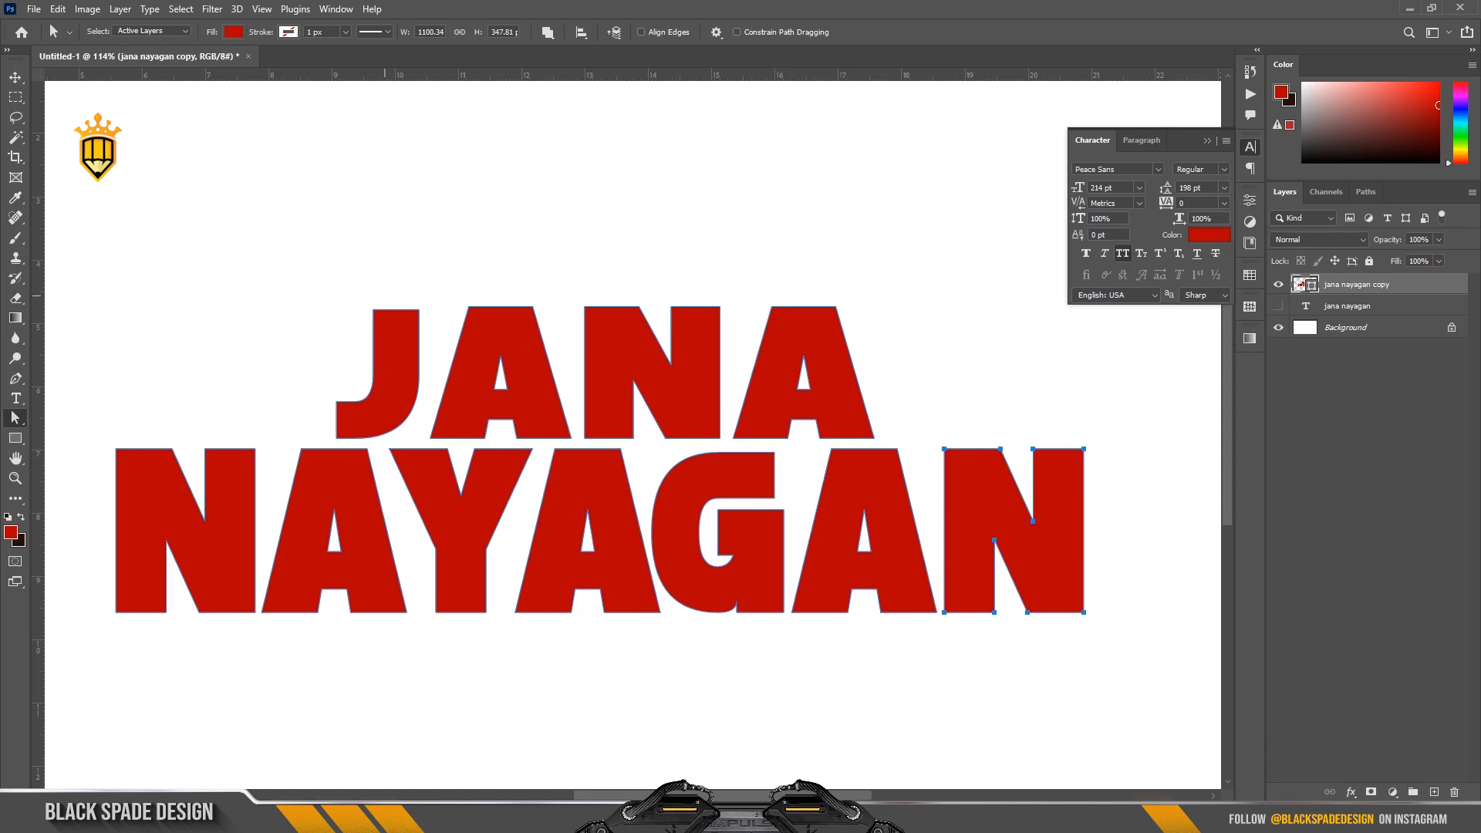
left_click_drag(264, 243, 872, 414)
key("ctrl+t")
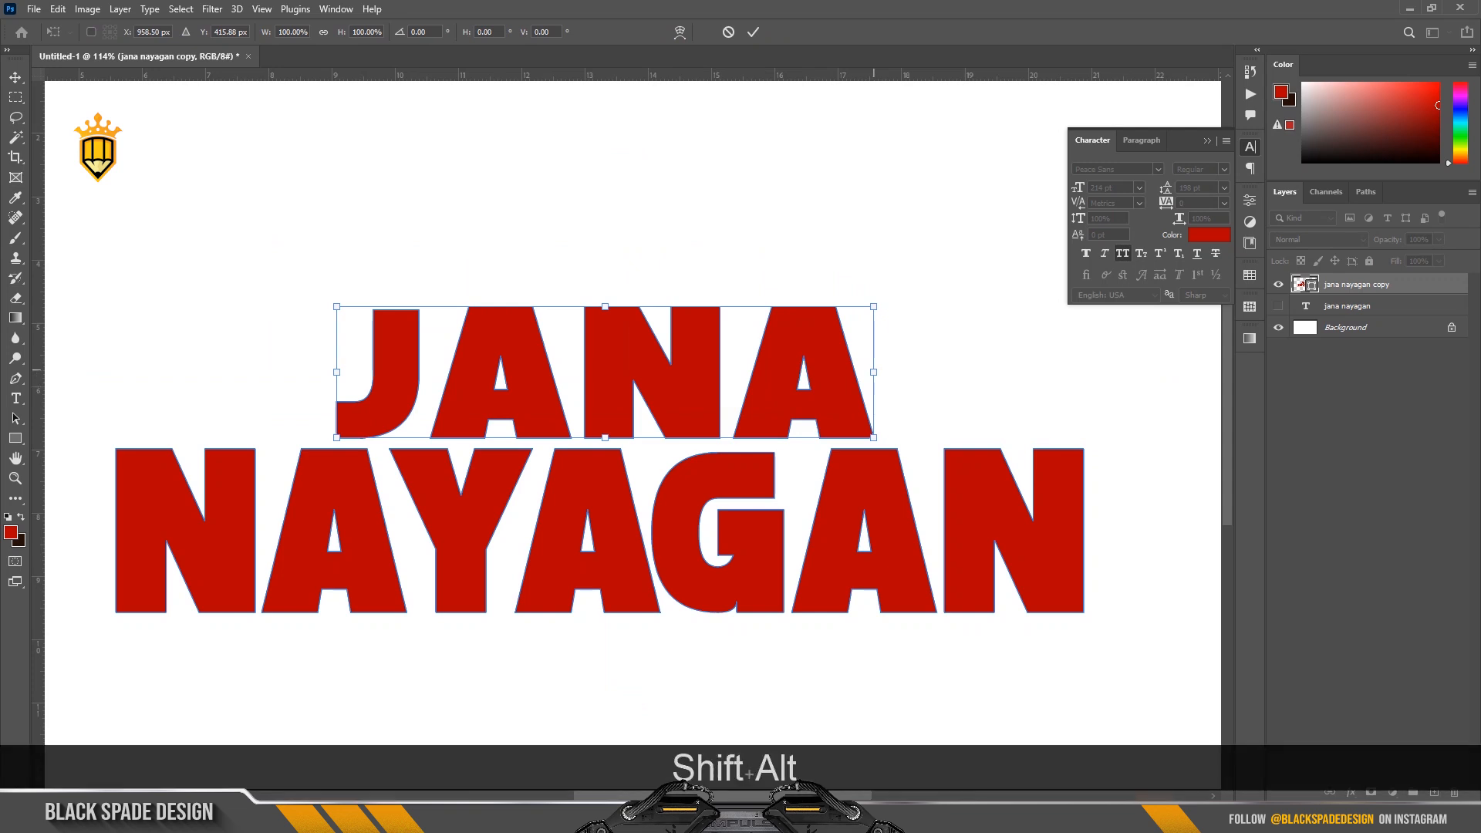
left_click_drag(873, 371, 863, 372)
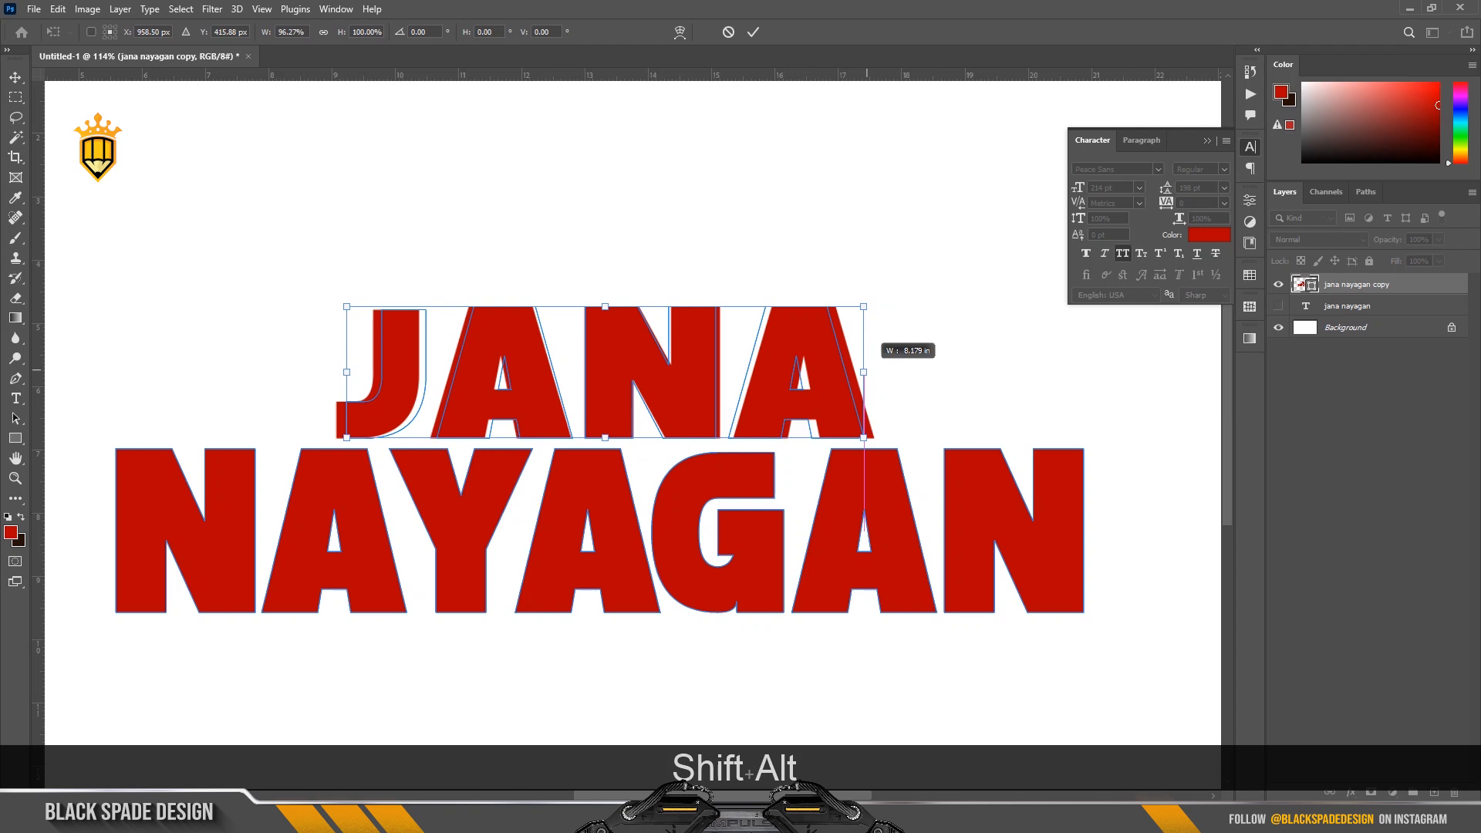
left_click_drag(867, 370, 866, 370)
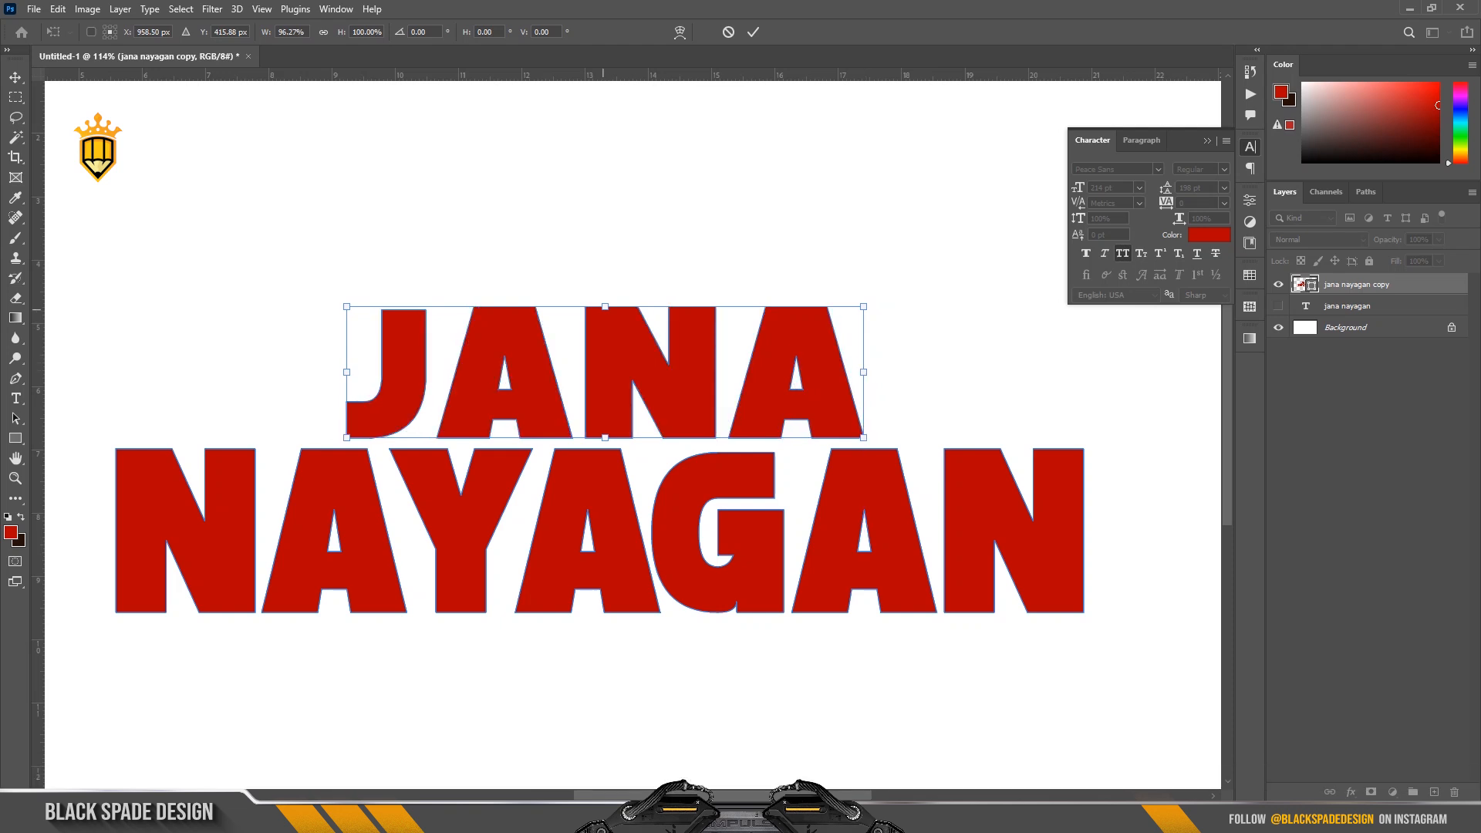
Stretch the JANA letters upward and downward to about 106.8% height, apply the transform and deselect the paths.
key("shift")
left_click_drag(604, 306, 604, 302)
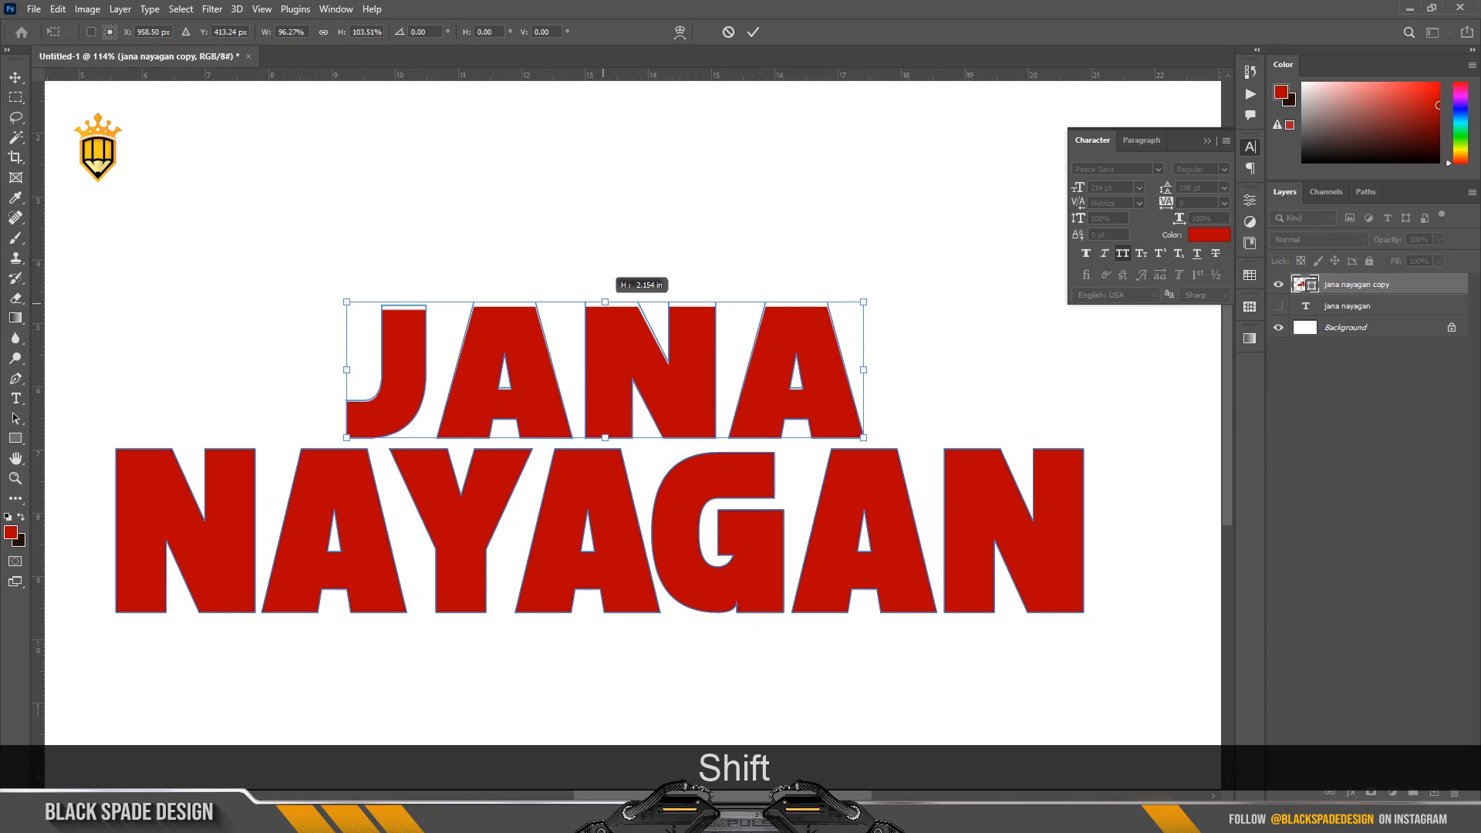
left_click_drag(604, 301, 605, 300)
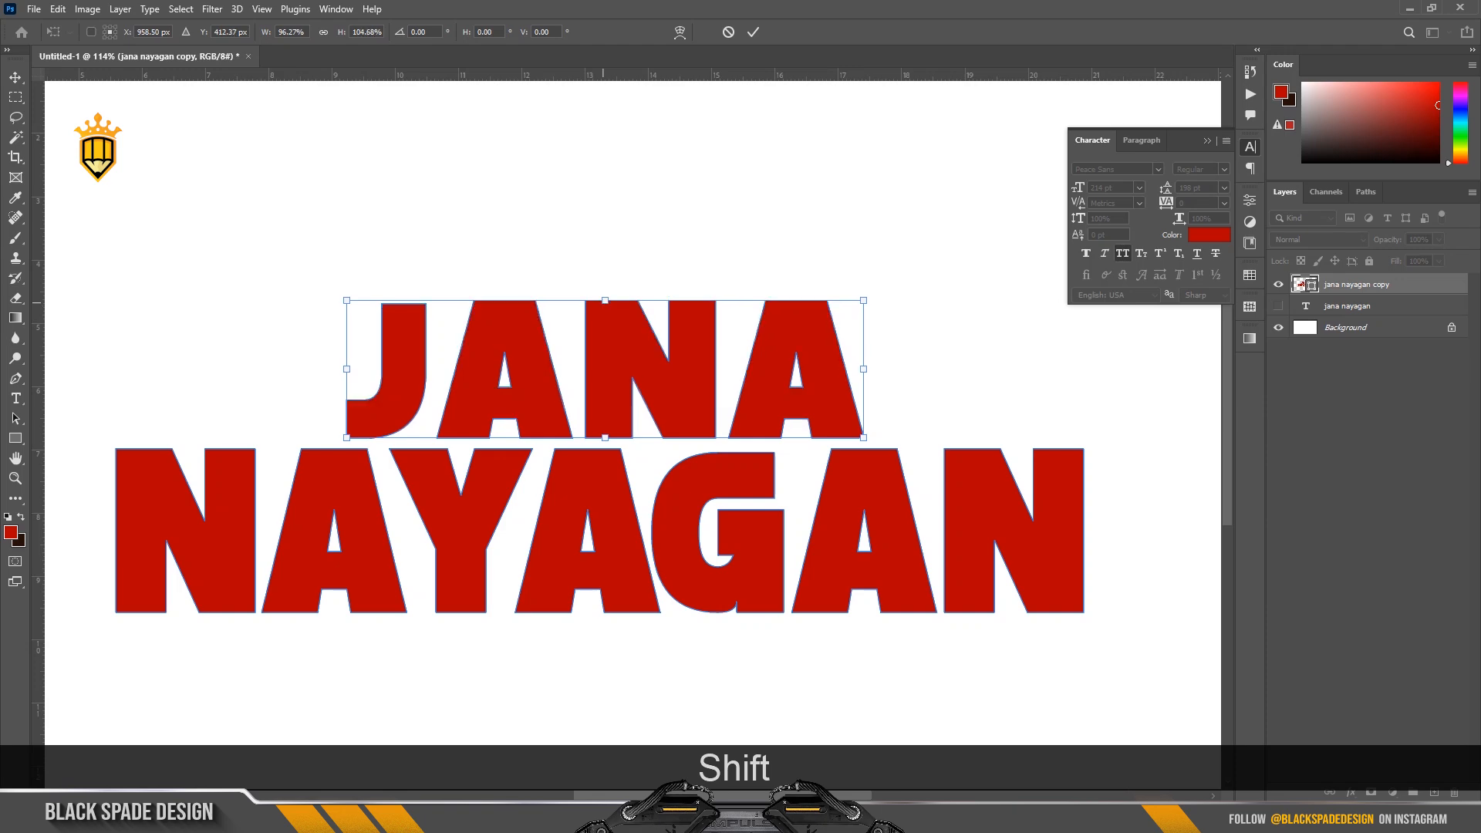
scroll(603, 433, "up", 3)
scroll(606, 442, "up", 2)
left_click_drag(608, 446, 609, 453)
scroll(609, 452, "down", 4)
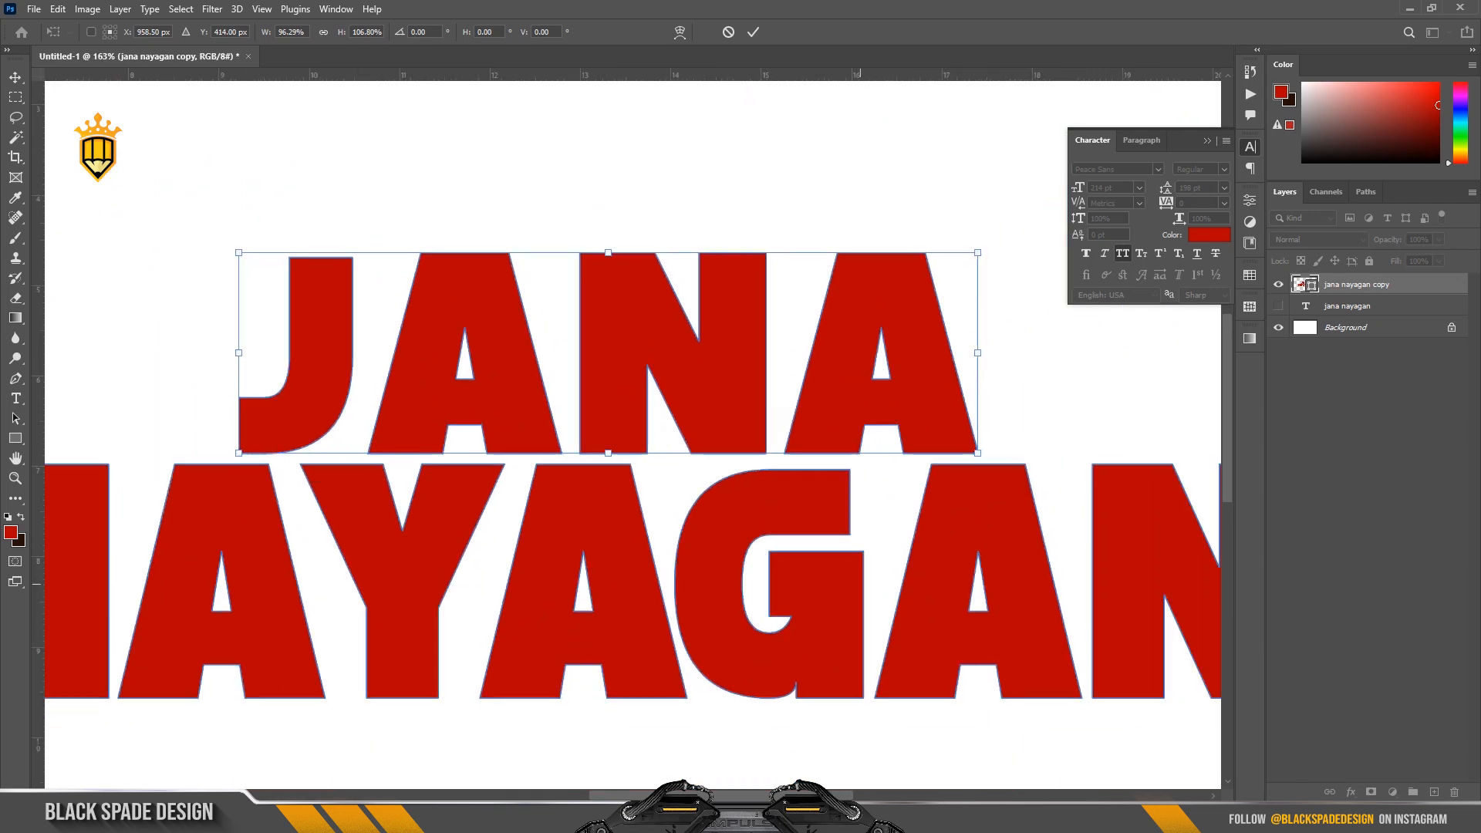
key("Return")
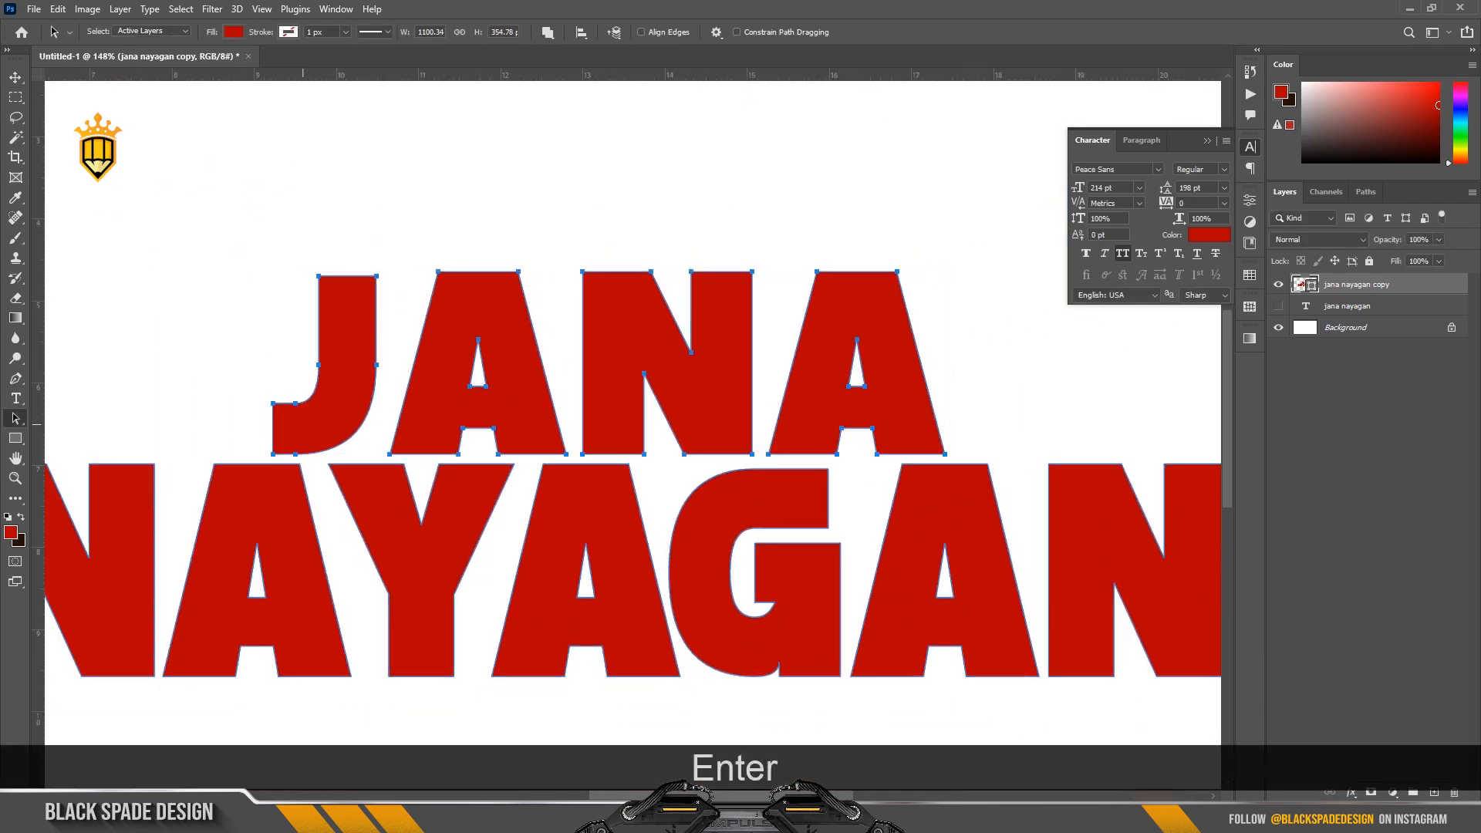
left_click(191, 332)
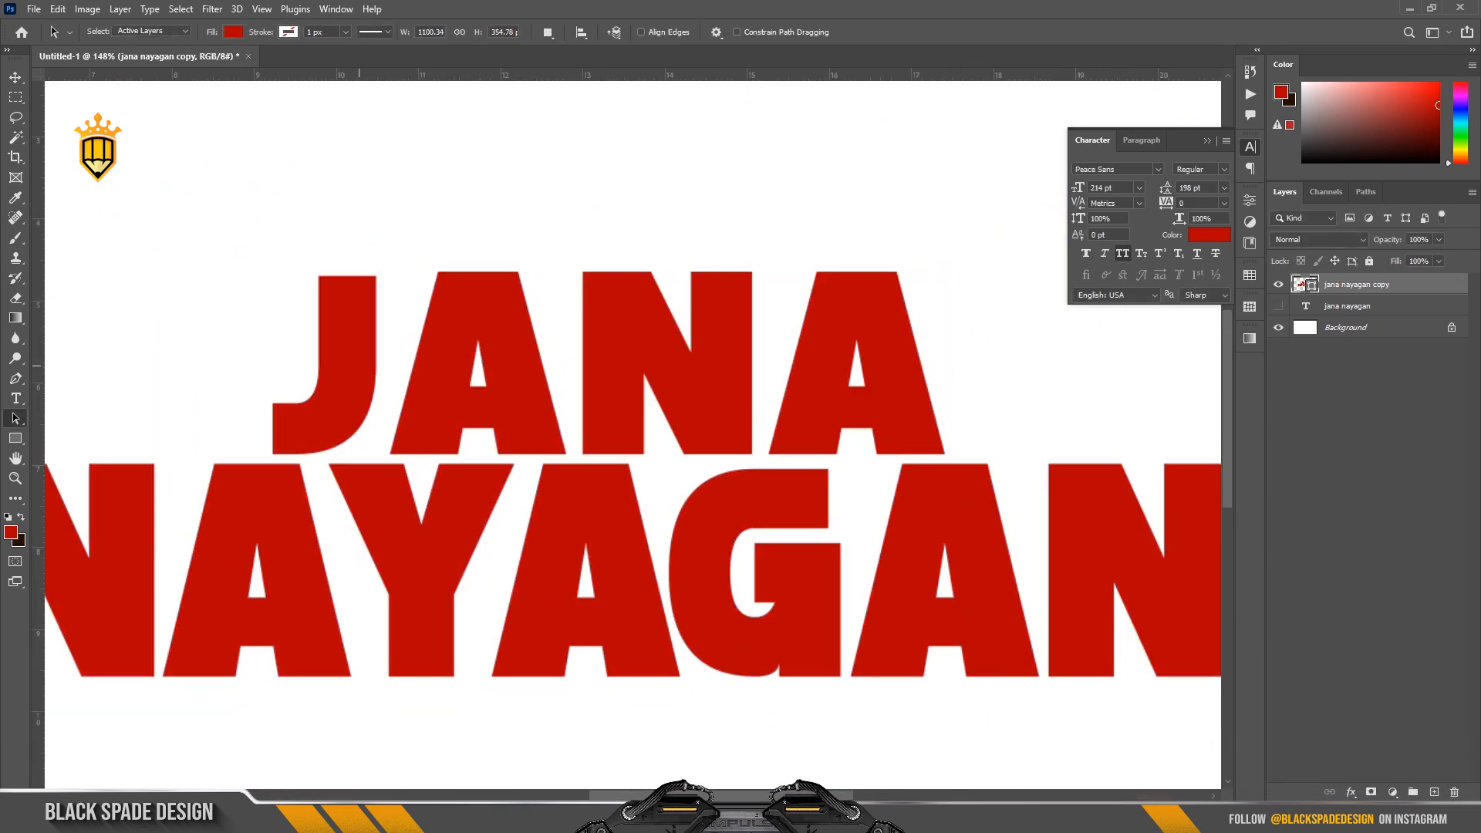
Nudge the last A of JANA to the left to tighten the gap with the N.
left_click(359, 366)
key("Left")
key("Left")
key("Left")
key("Left")
key("Left")
key("Left")
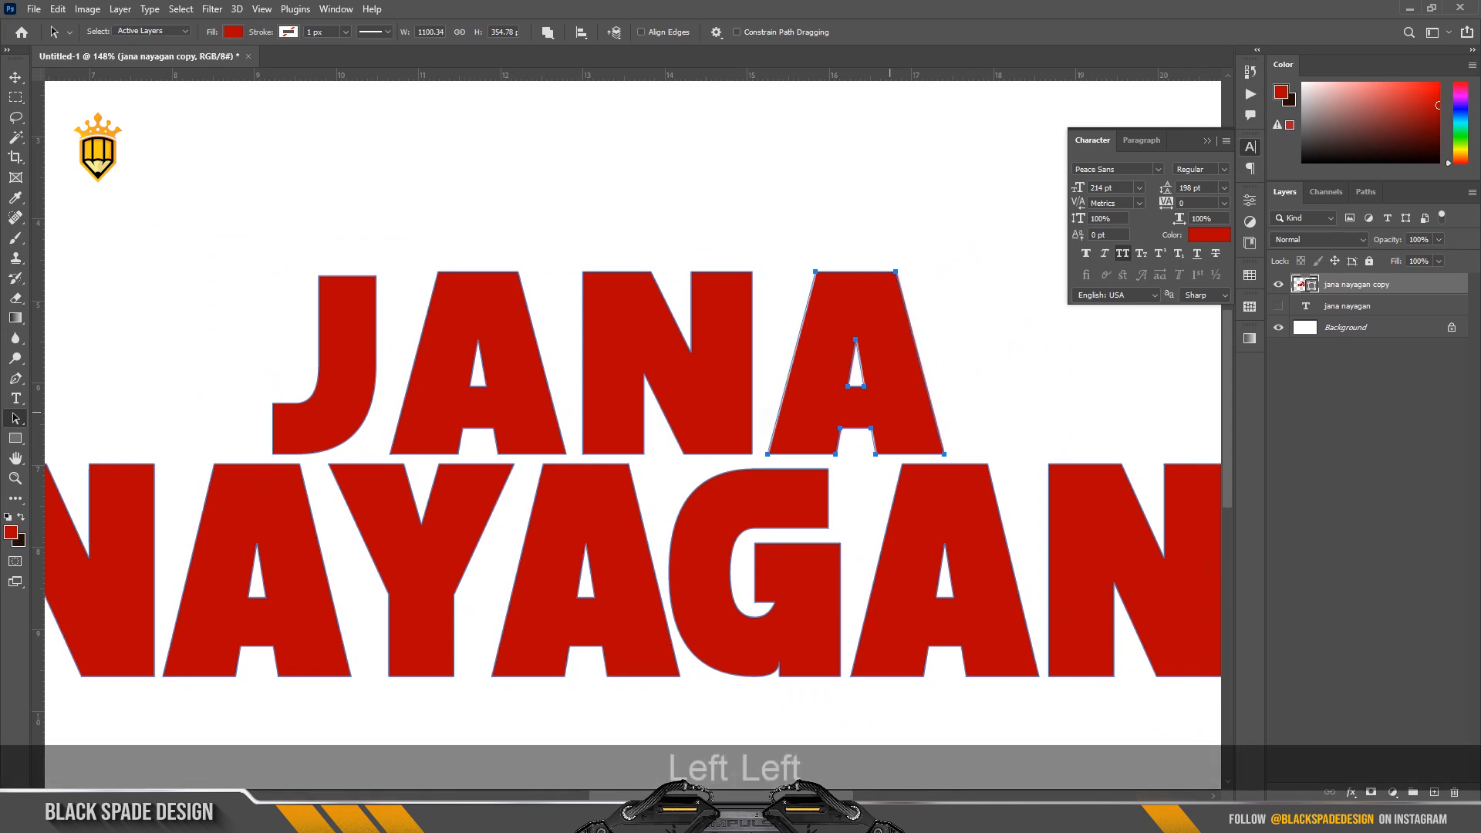
key("Left")
key("Left")
key("Left")
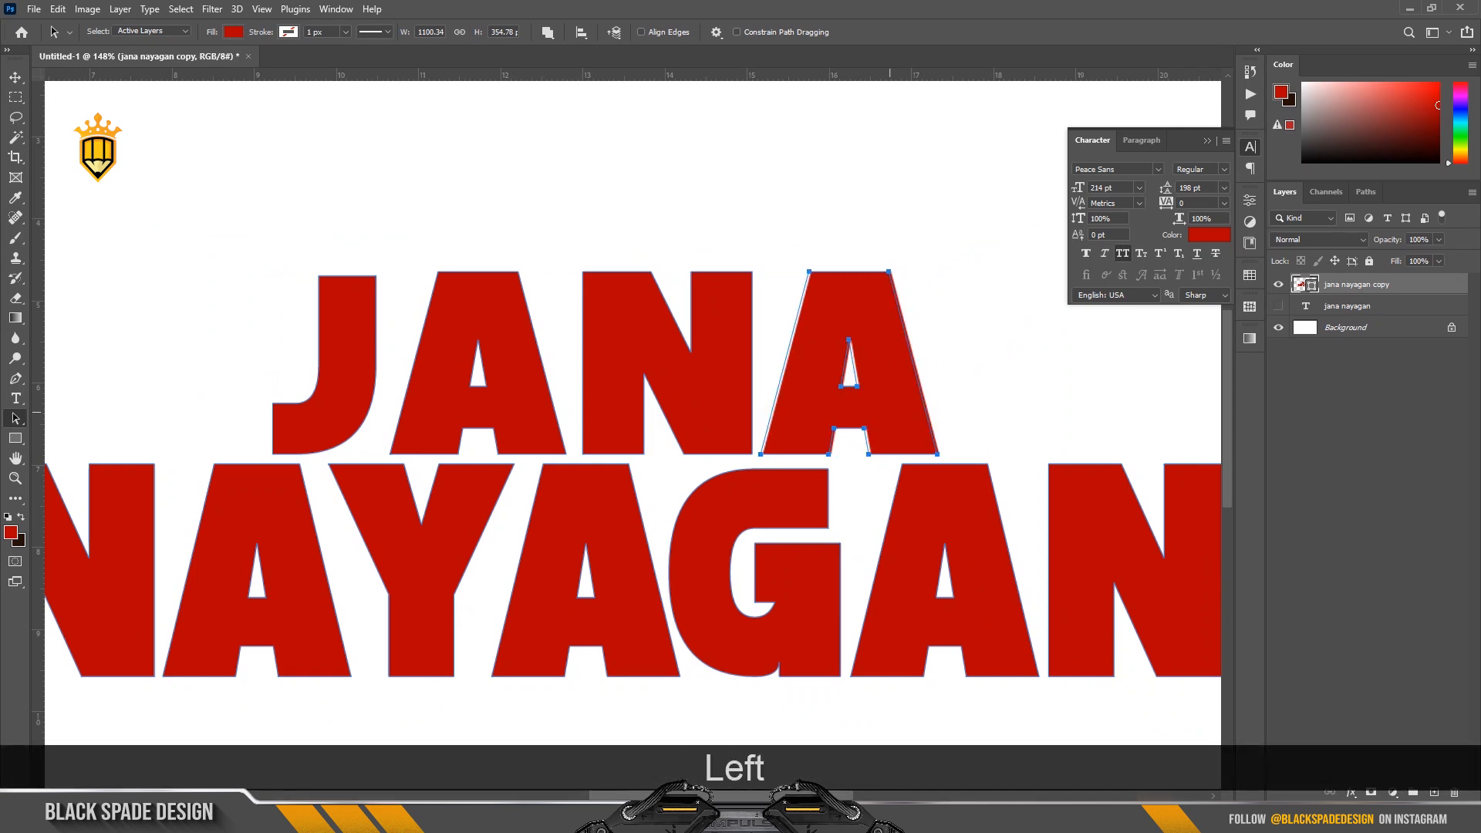
key("Left")
key("Left")
key("Left")
key("Left")
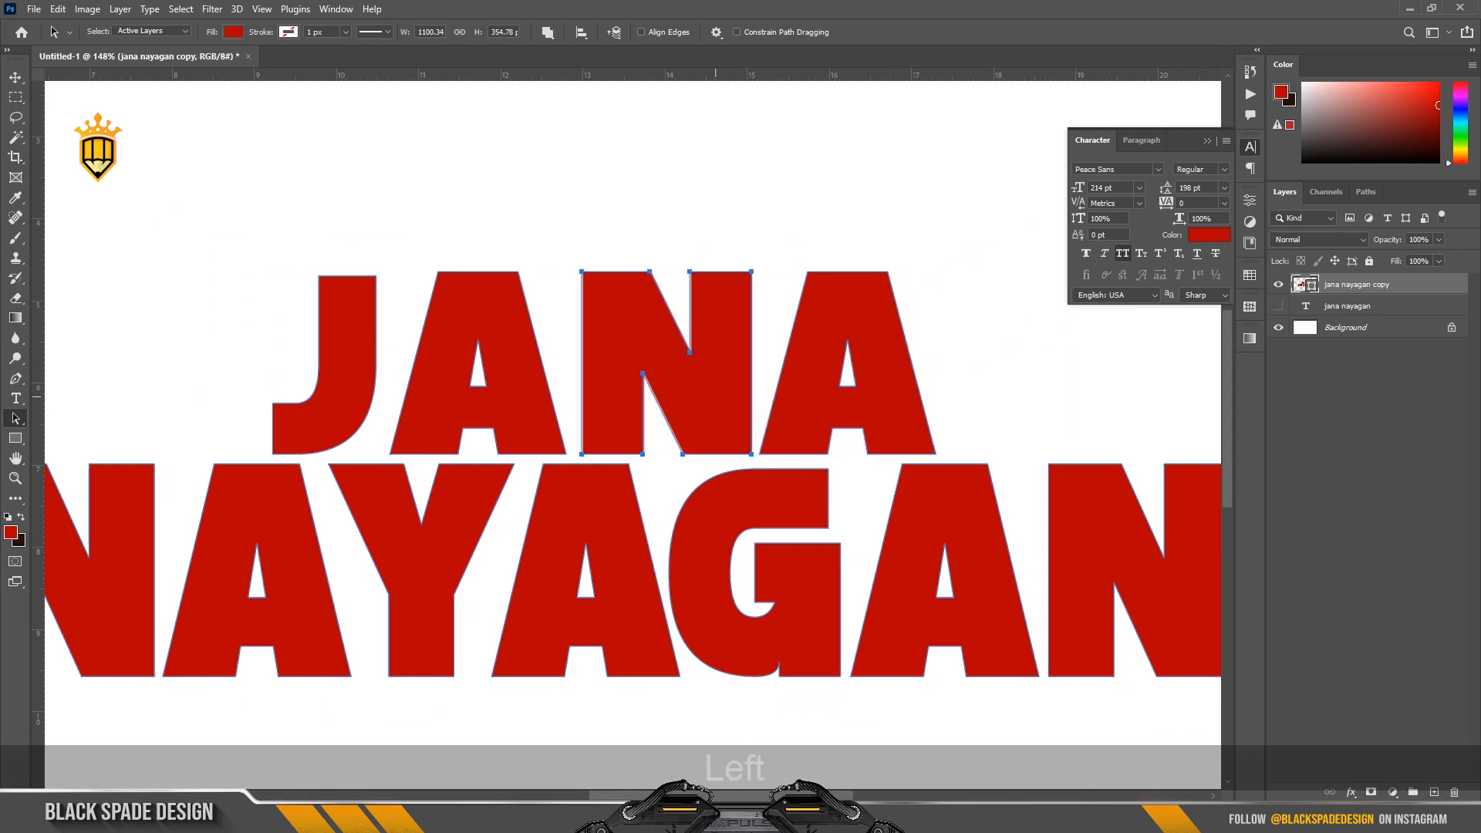
Nudge the N of JANA to the left, closer to the first A.
key("Left")
key("Left")
key("Left")
key("Left")
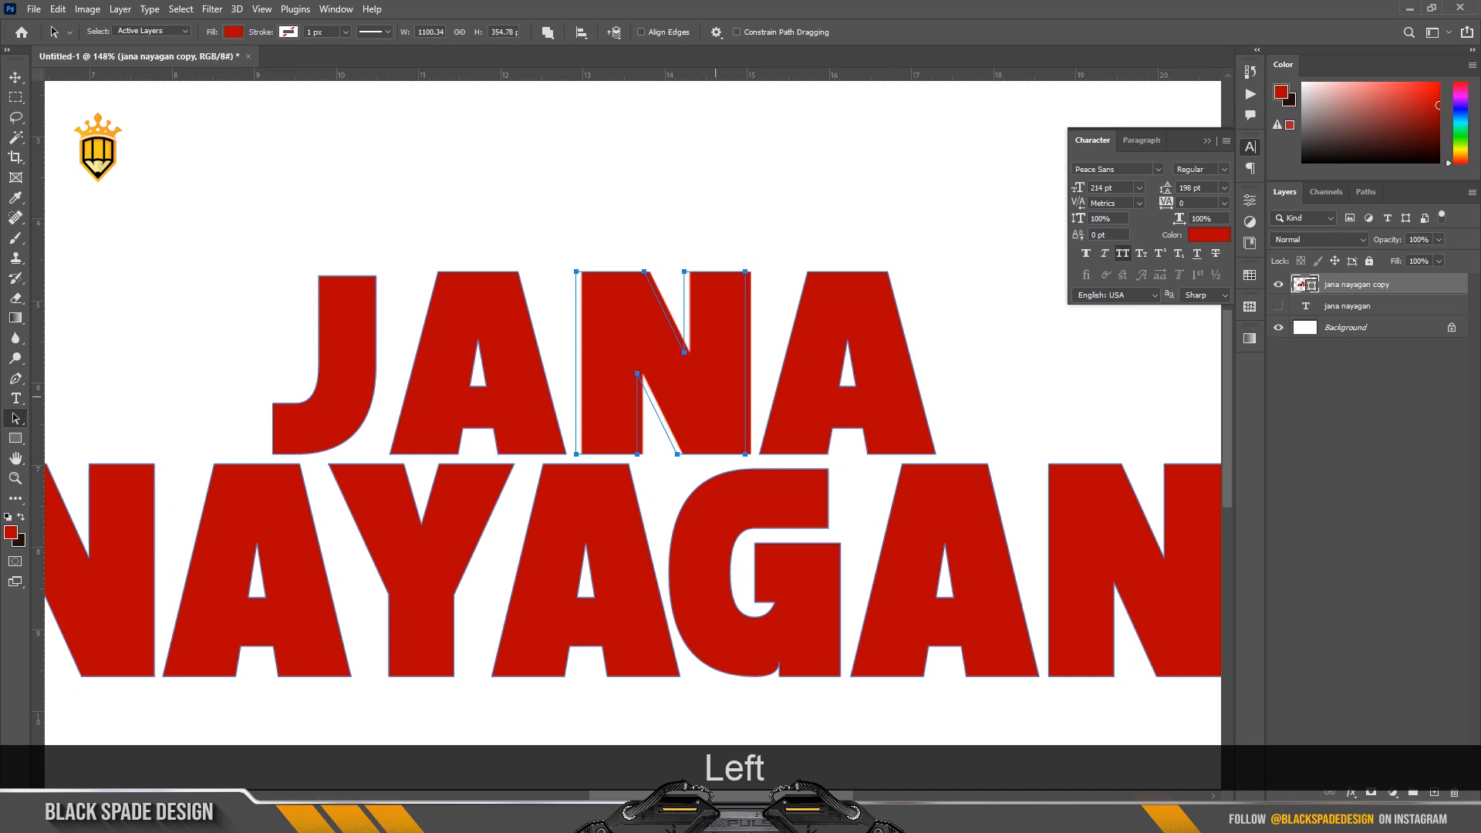
Move the last A of JANA further left to follow the shifted N.
left_click(816, 405)
key("Left")
key("Left")
key("Left")
key("Left")
key("Left")
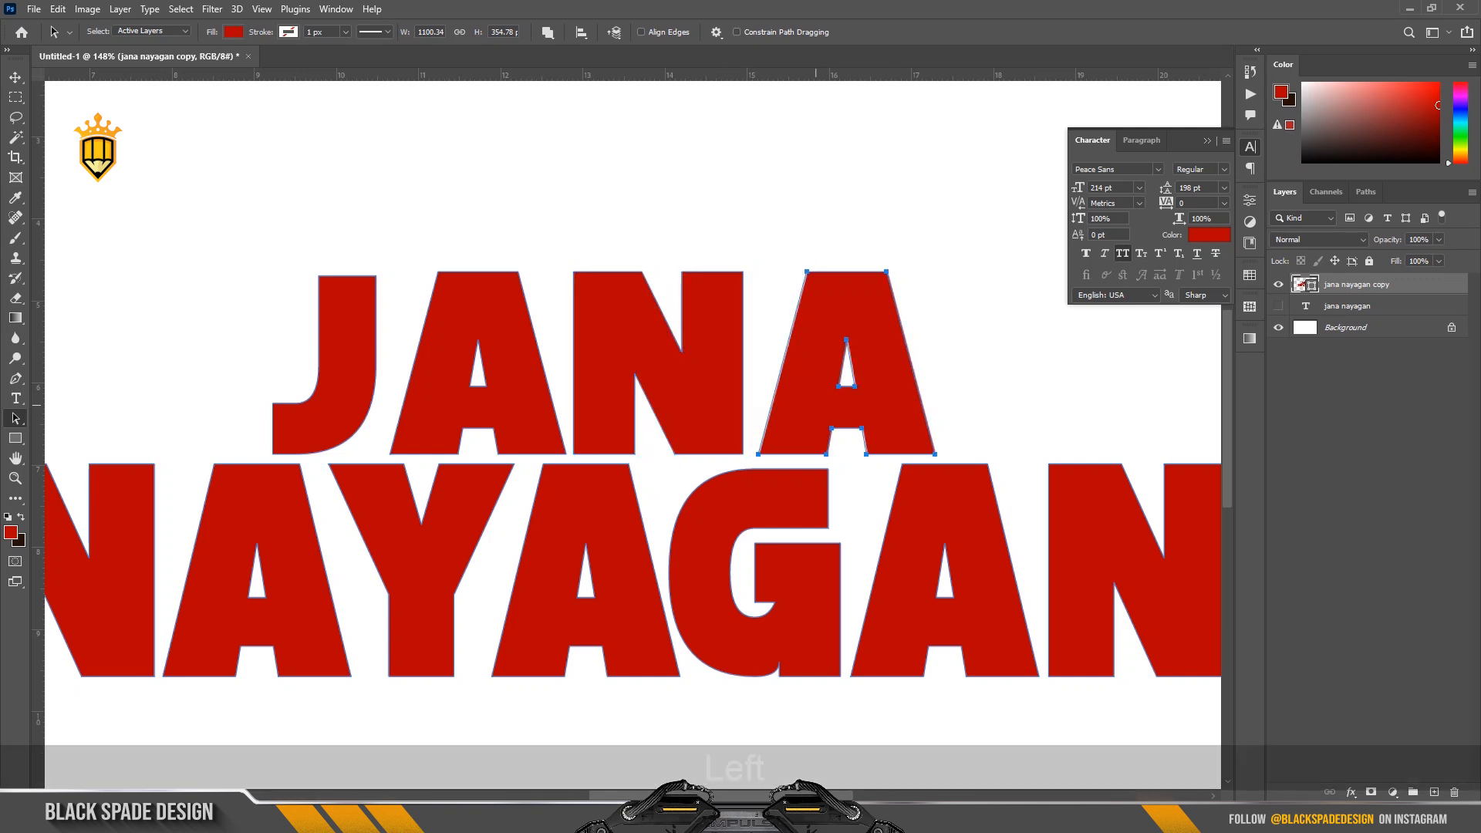
key("Left")
key("Left")
key("Left")
key("Left")
key("Left")
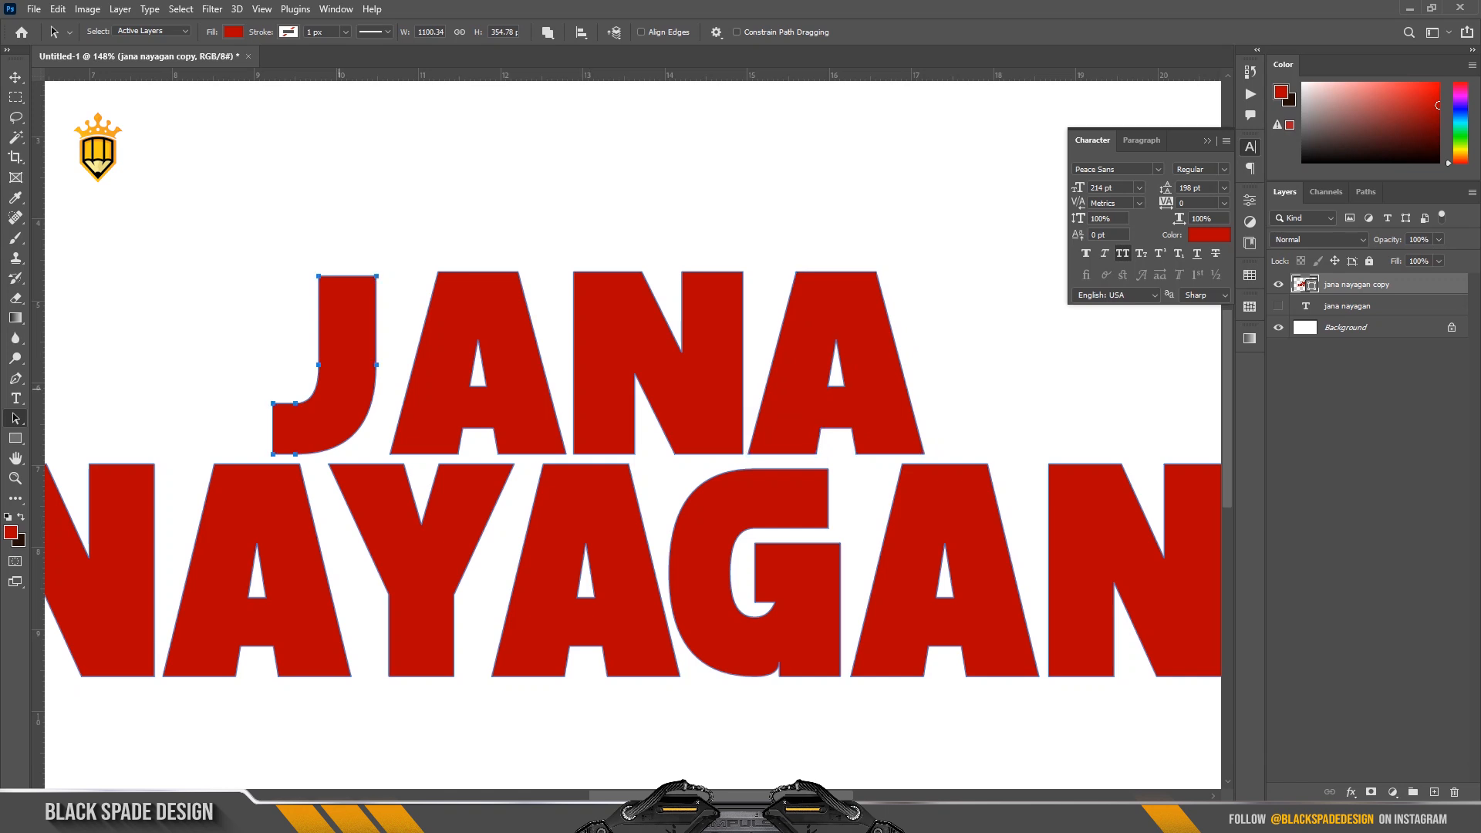
Select the last three letters of JANA together and nudge them left until they sit close to the J.
left_click_drag(444, 247, 923, 412)
key("Left")
key("Left")
key("Left")
key("Left")
key("Left")
key("Left")
key("Left")
key("Left")
key("Left")
key("Left")
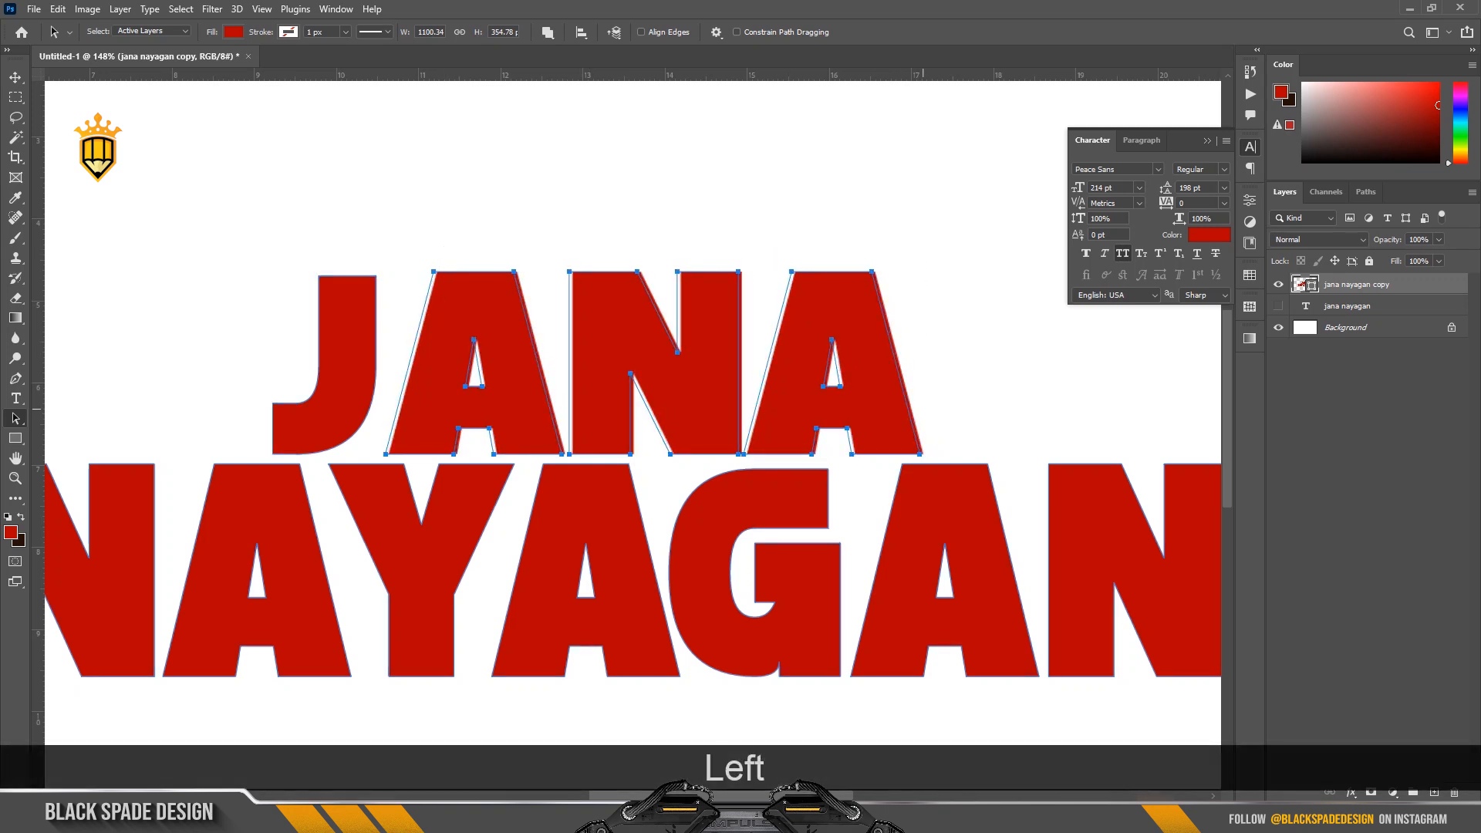
key("Left")
key("Left")
key("Left")
key("Left")
key("Left")
key("Left")
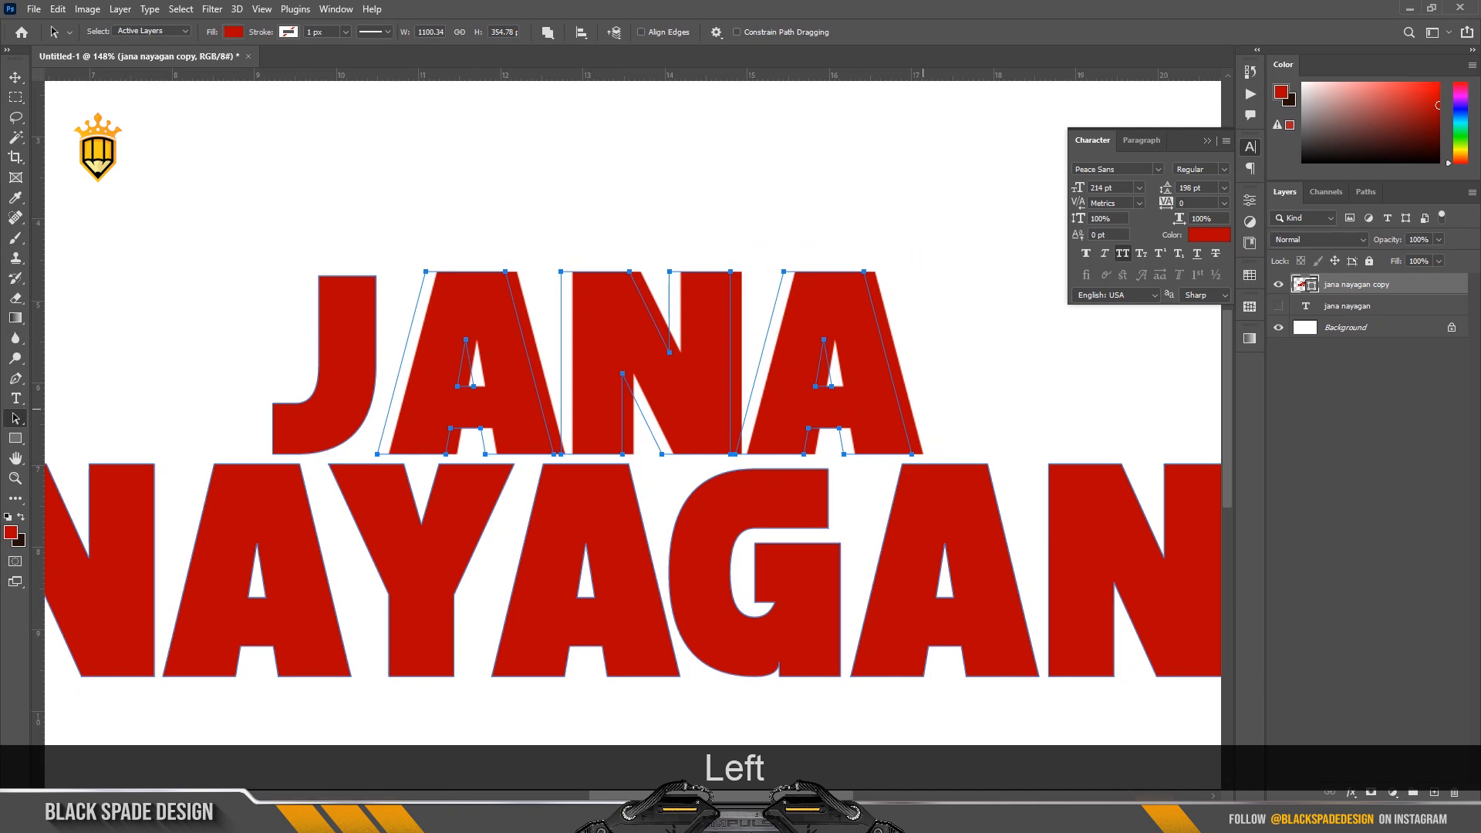
key("Left")
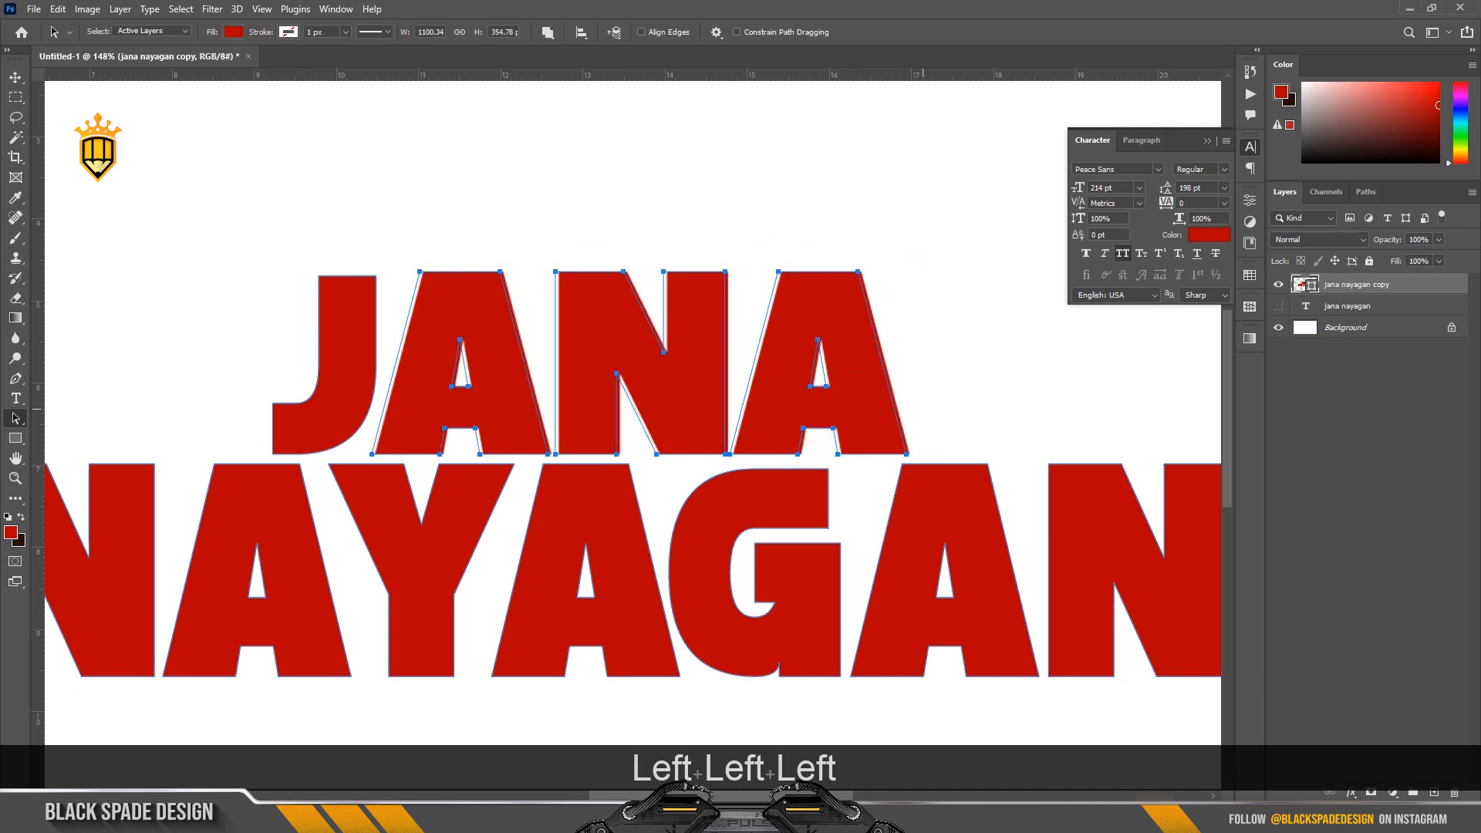
key("Right")
key("Right")
key("Right")
key("Right")
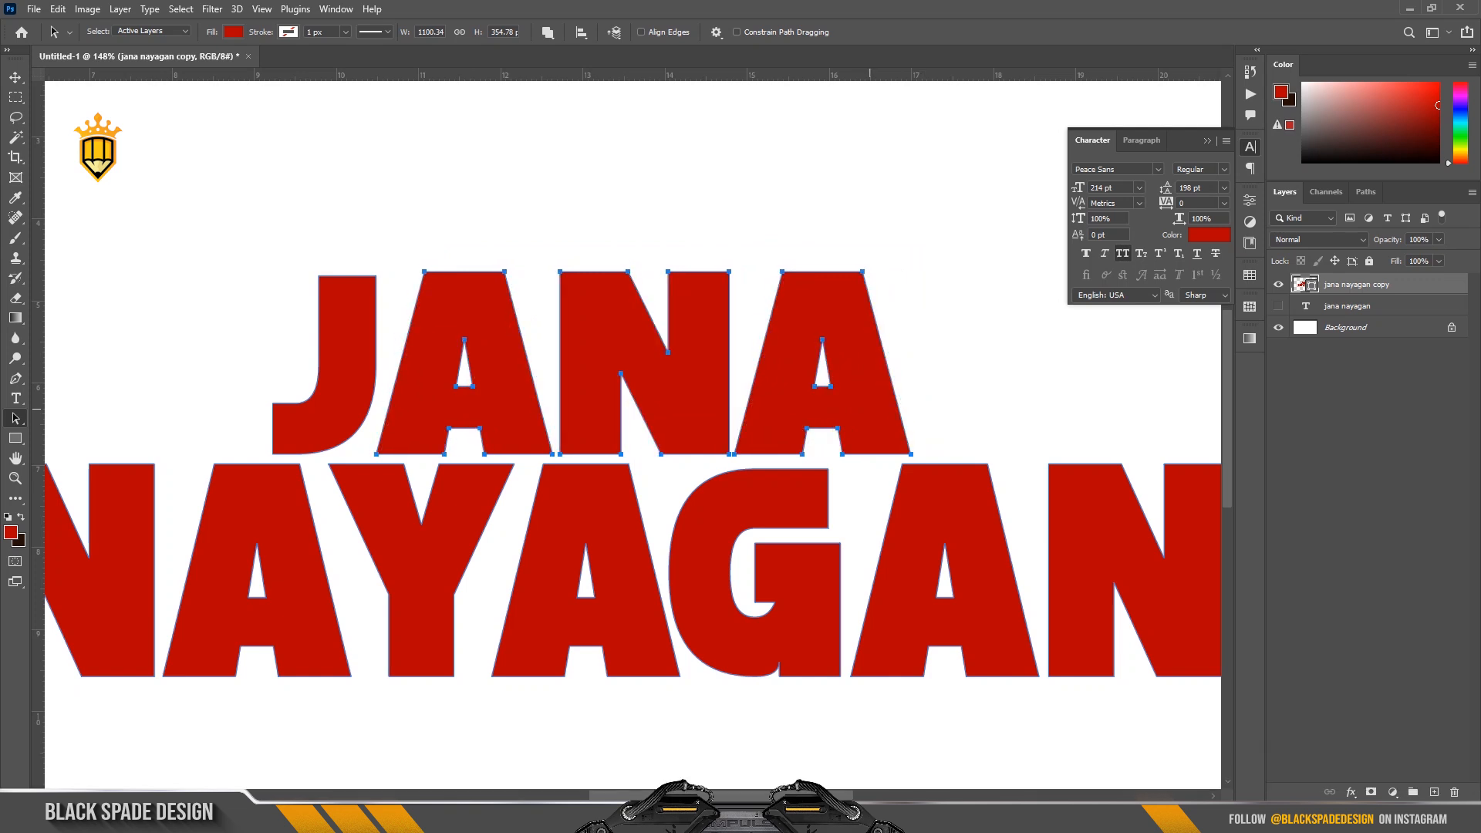
Nudge the J of JANA slightly to the right, closer to the first A.
key("Right")
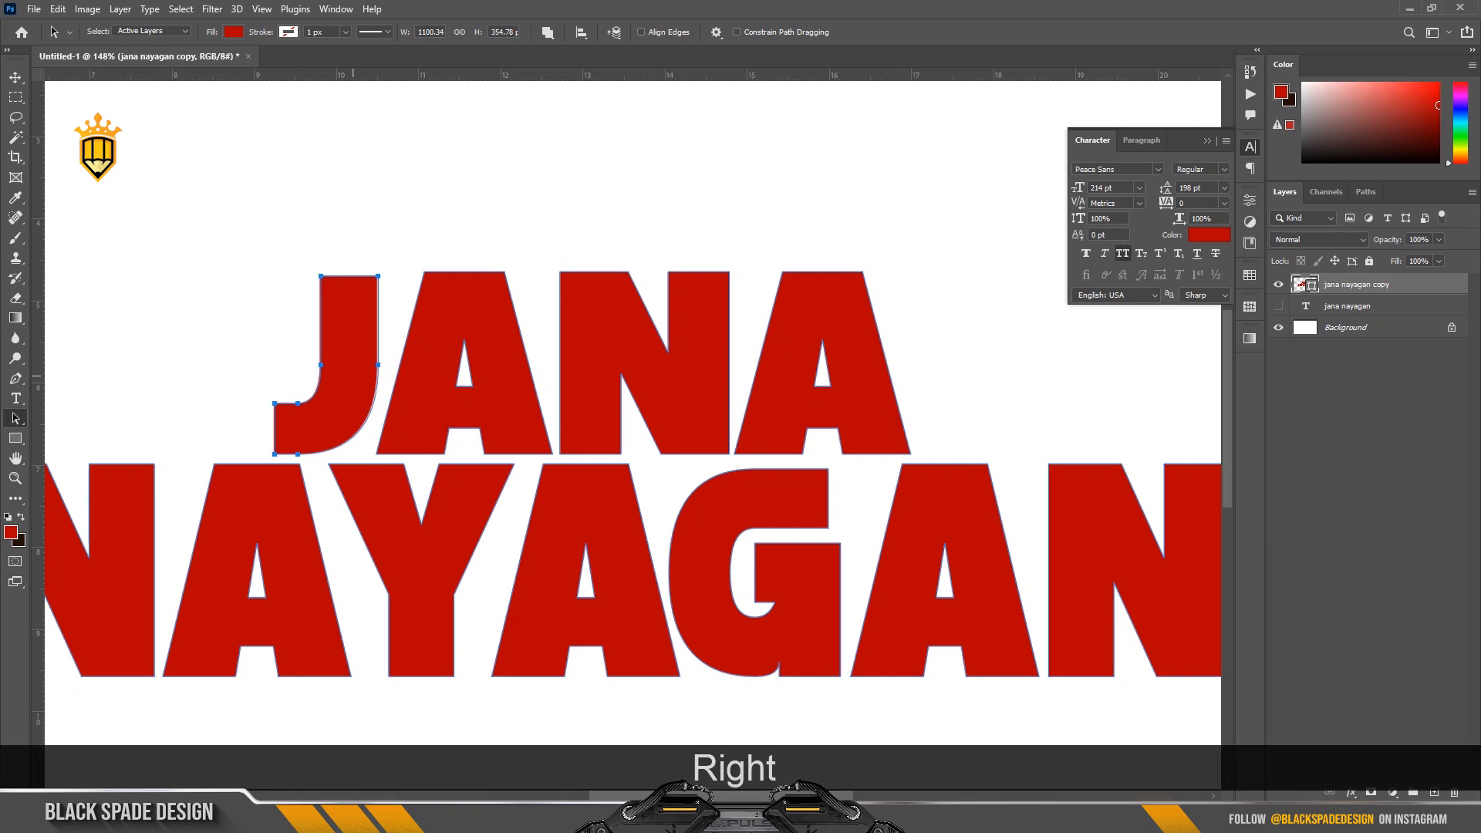
key("Right")
key("Right")
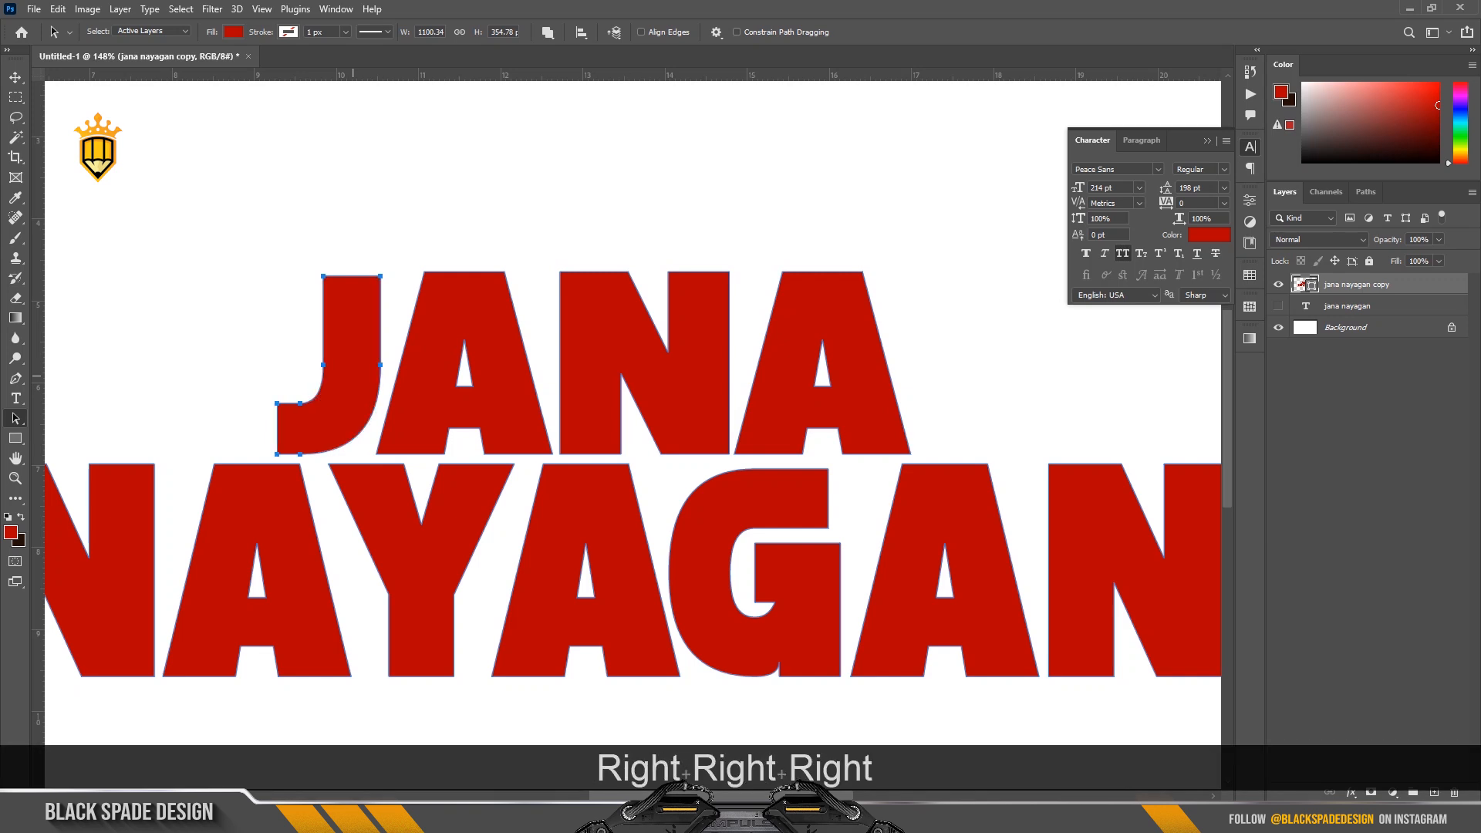
Fine-tune the N of JANA by nudging it slightly left toward the first A.
left_click(584, 434)
key("Left")
key("Left")
key("Left")
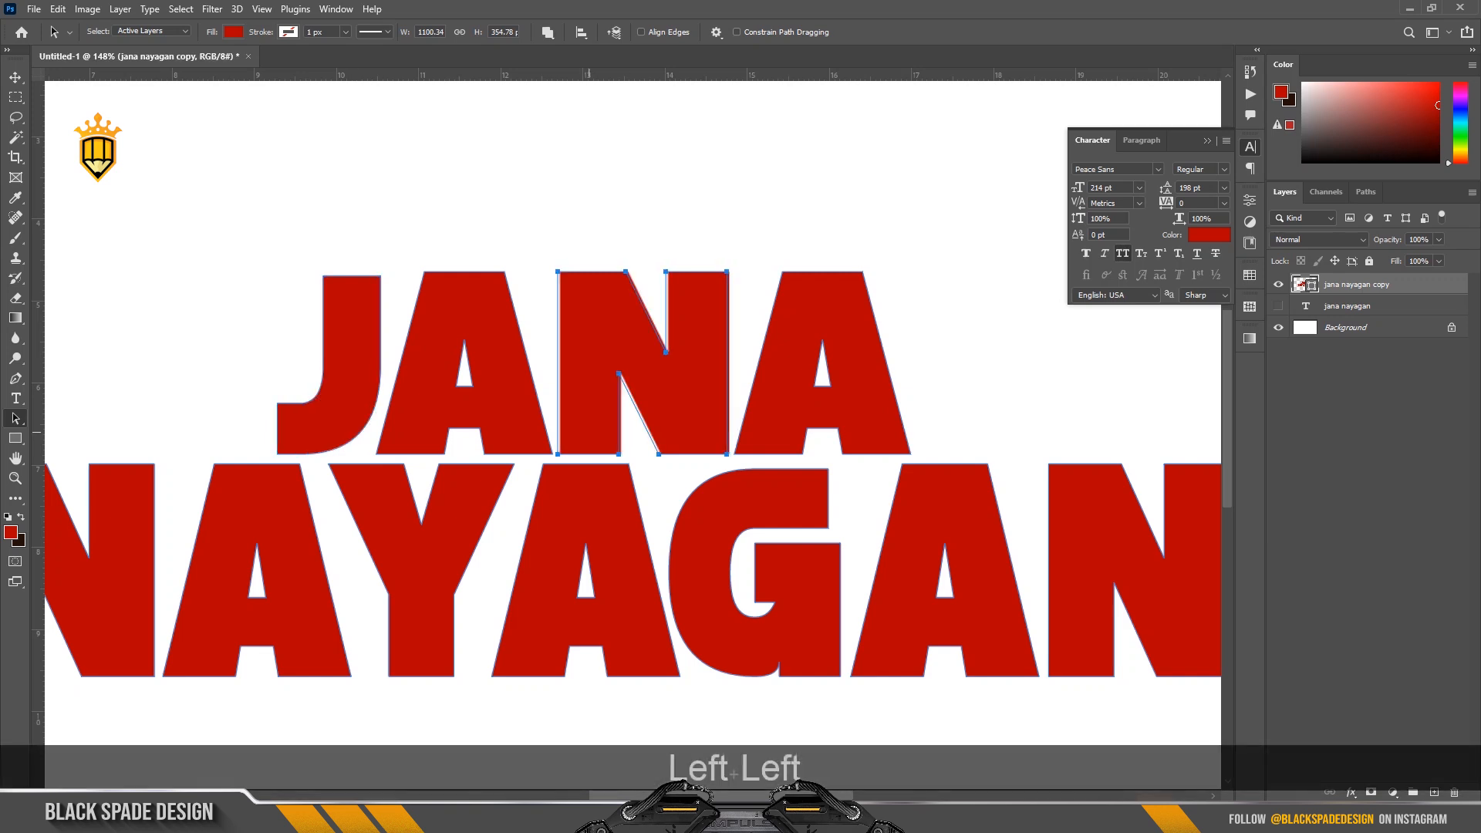
Nudge the N and the first A of JANA slightly left to tighten the spacing beside the J.
key("Left")
key("Left")
key("Left")
key("Left")
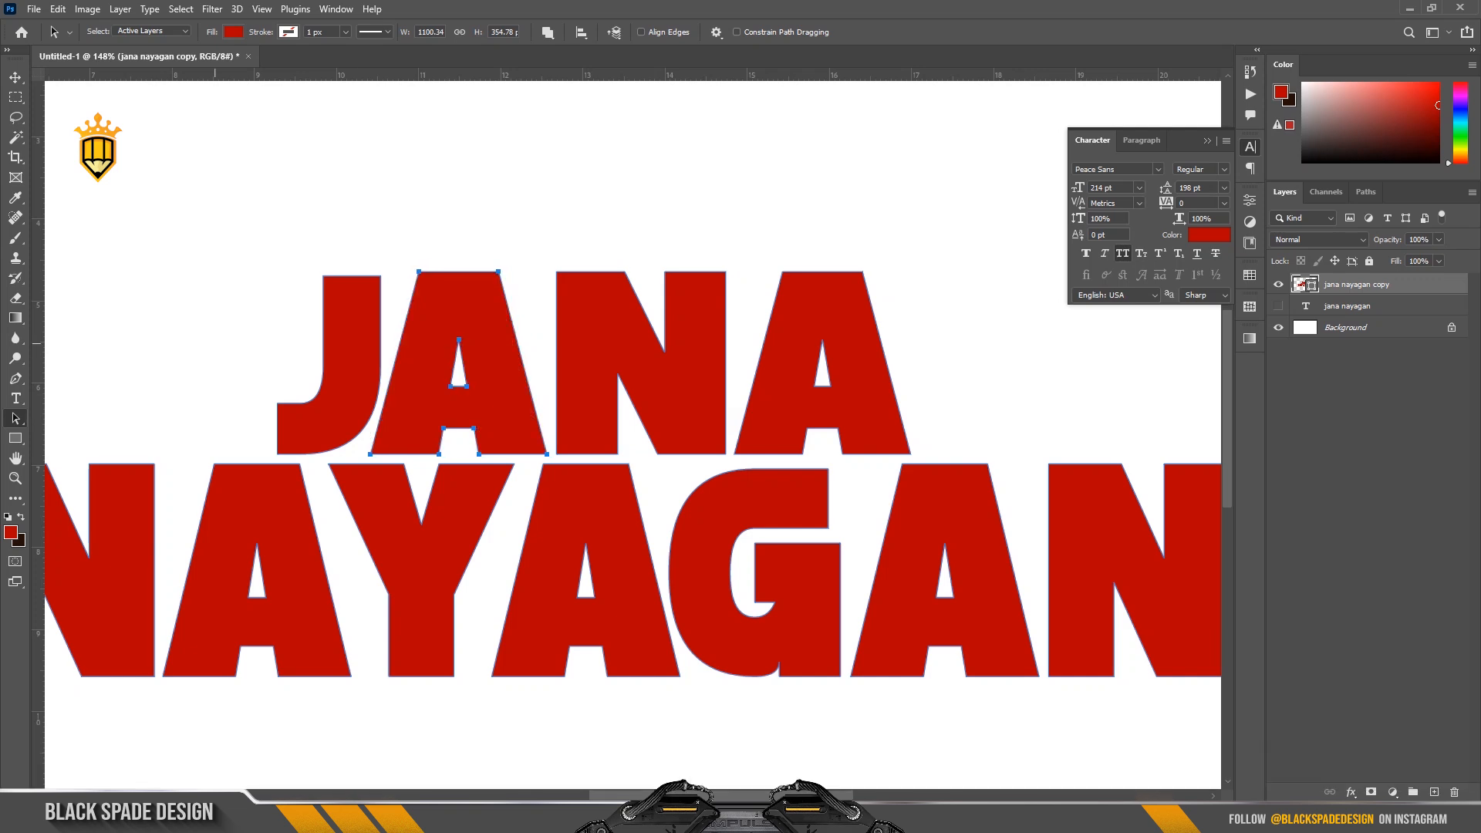
Lengthen the hook of the J by selecting the two anchor points at its outer end and nudging them left.
left_click_drag(232, 405, 302, 476)
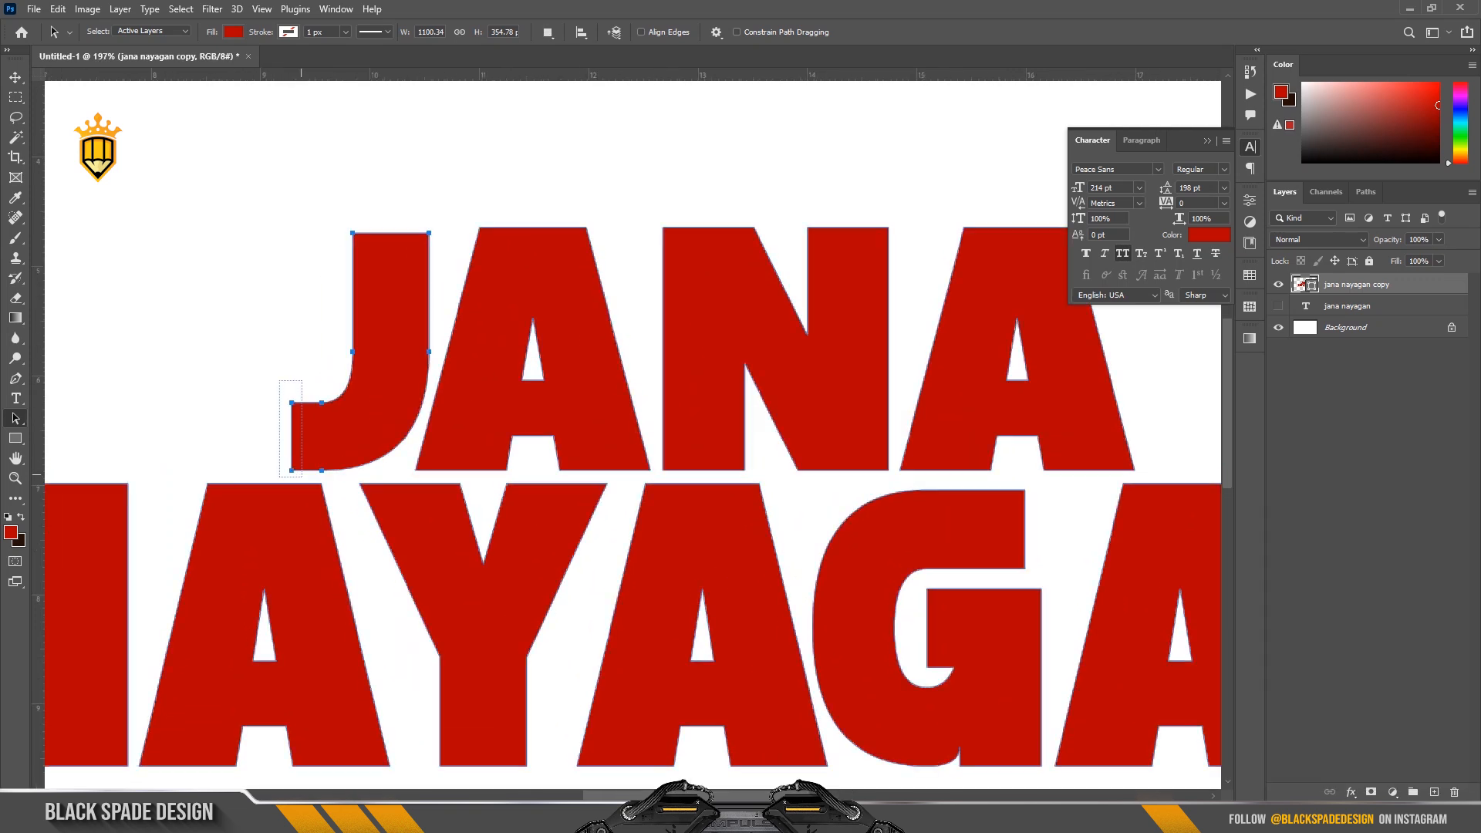
right_click(16, 419)
left_click(95, 433)
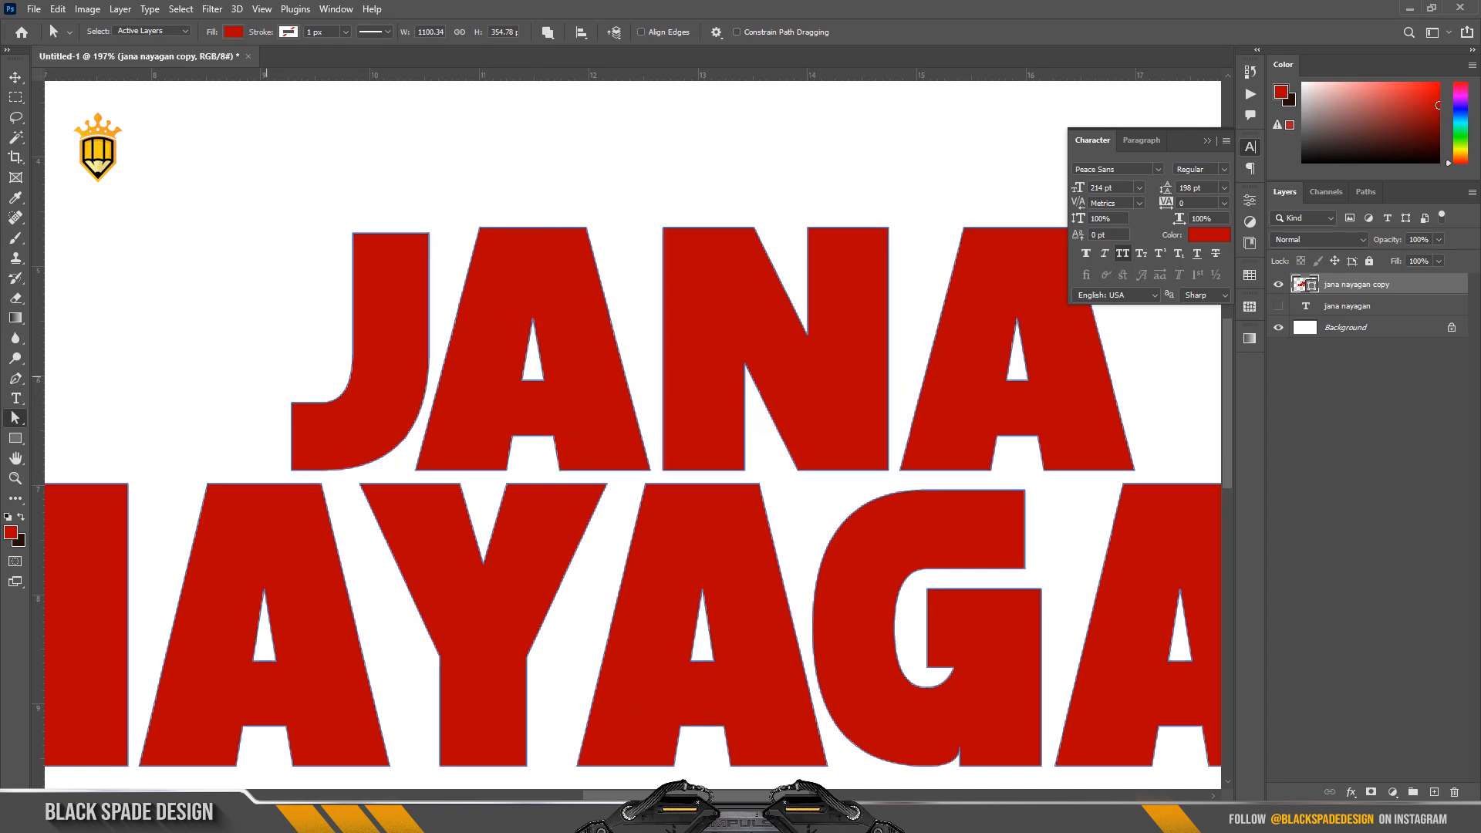
left_click_drag(266, 377, 304, 479)
key("Left")
key("Left")
key("Left")
key("Left")
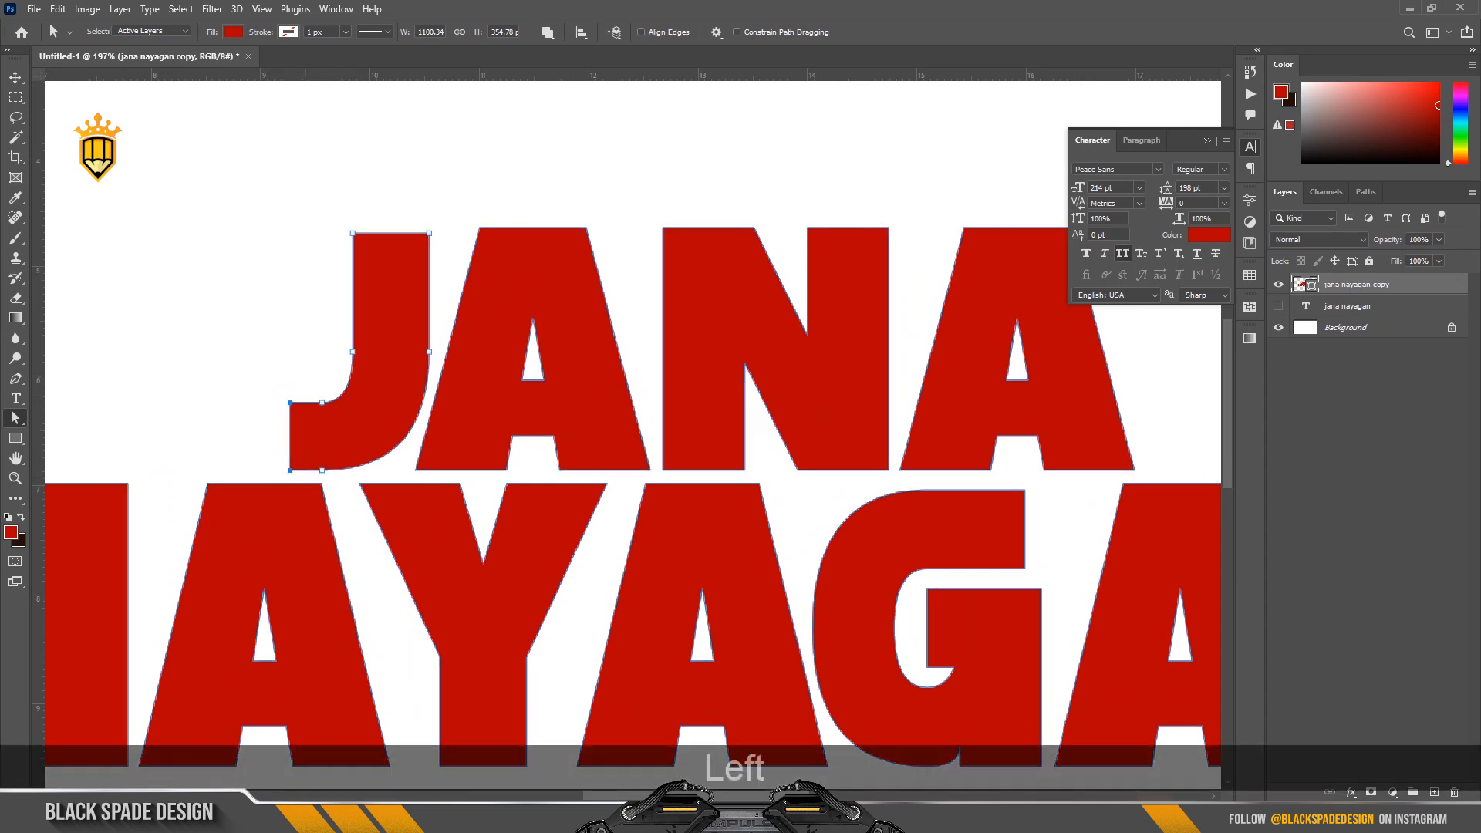
key("Left")
key("Left")
key("Left")
key("Left")
key("Left")
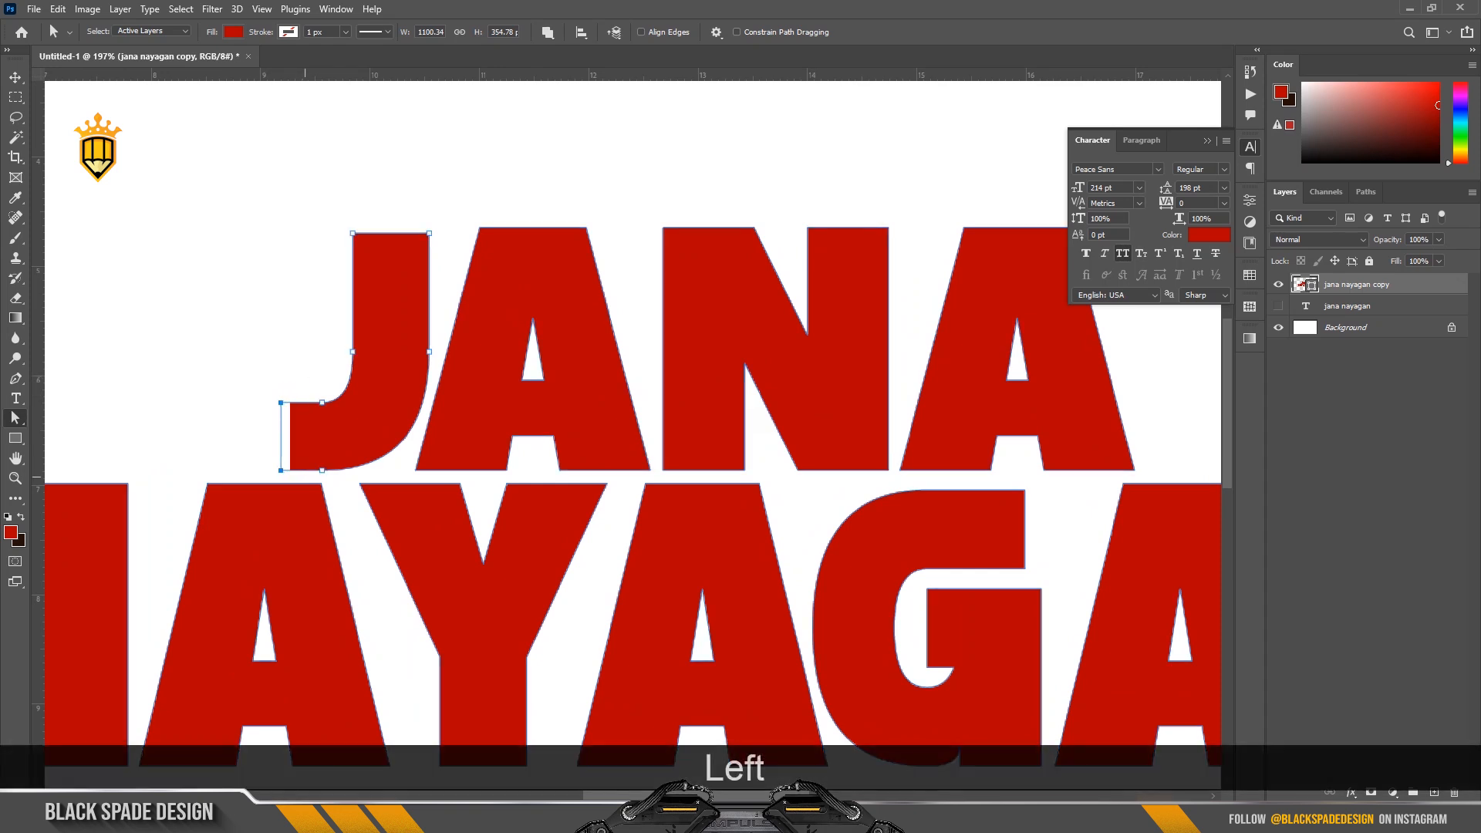
key("Left")
key("Left")
key("Left")
key("Left")
key("Left")
key("Left")
key("Left")
key("Left")
key("Left")
key("Left")
key("Left")
key("Left")
key("Left")
key("Left")
key("Left")
key("Left")
key("Left")
Select the two top anchor points of the J and nudge them up to match the height of the neighbouring A.
scroll(350, 219, "up", 3)
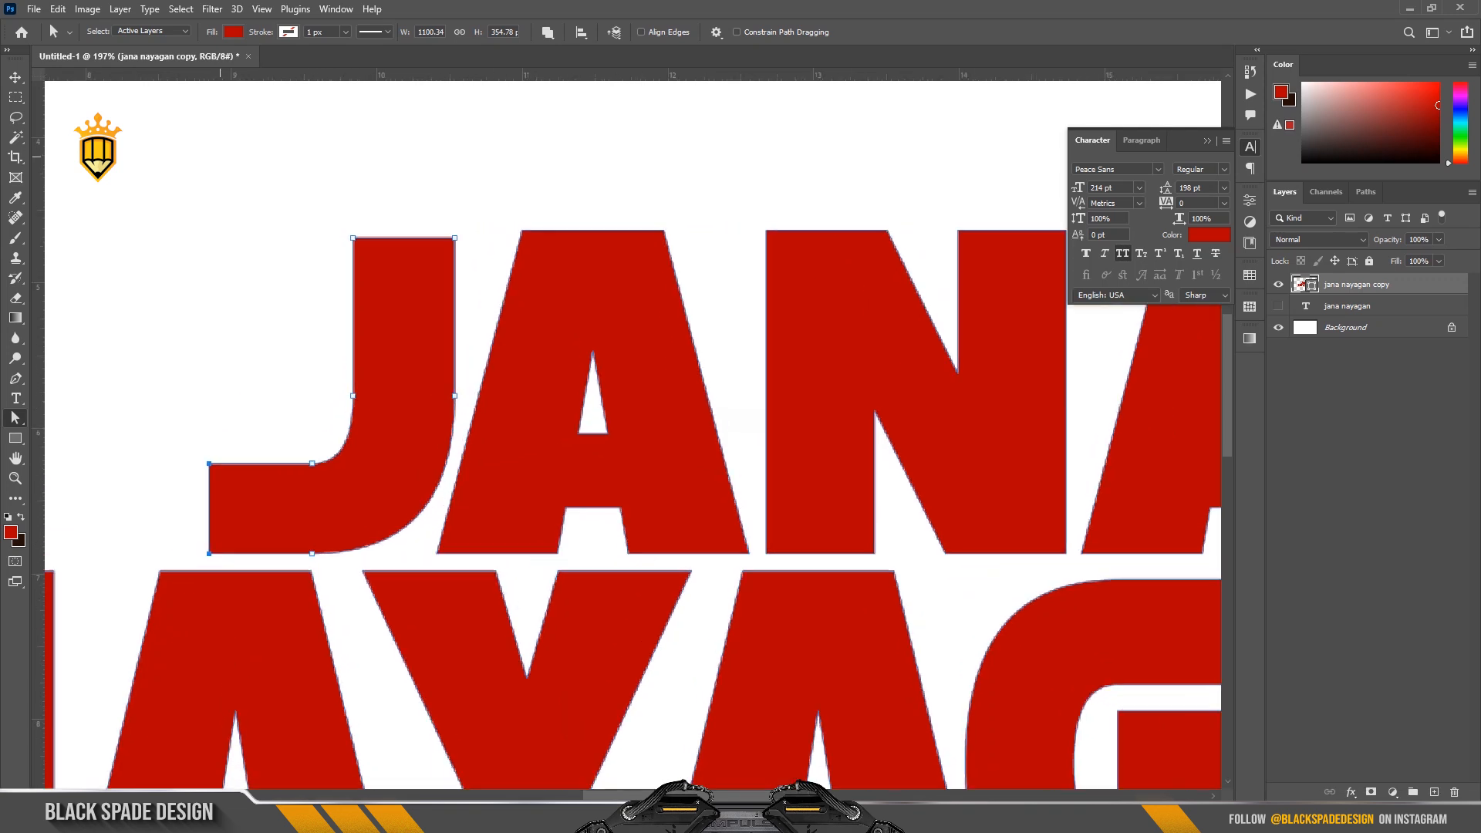
left_click_drag(317, 202, 458, 262)
key("Up")
scroll(469, 252, "up", 1)
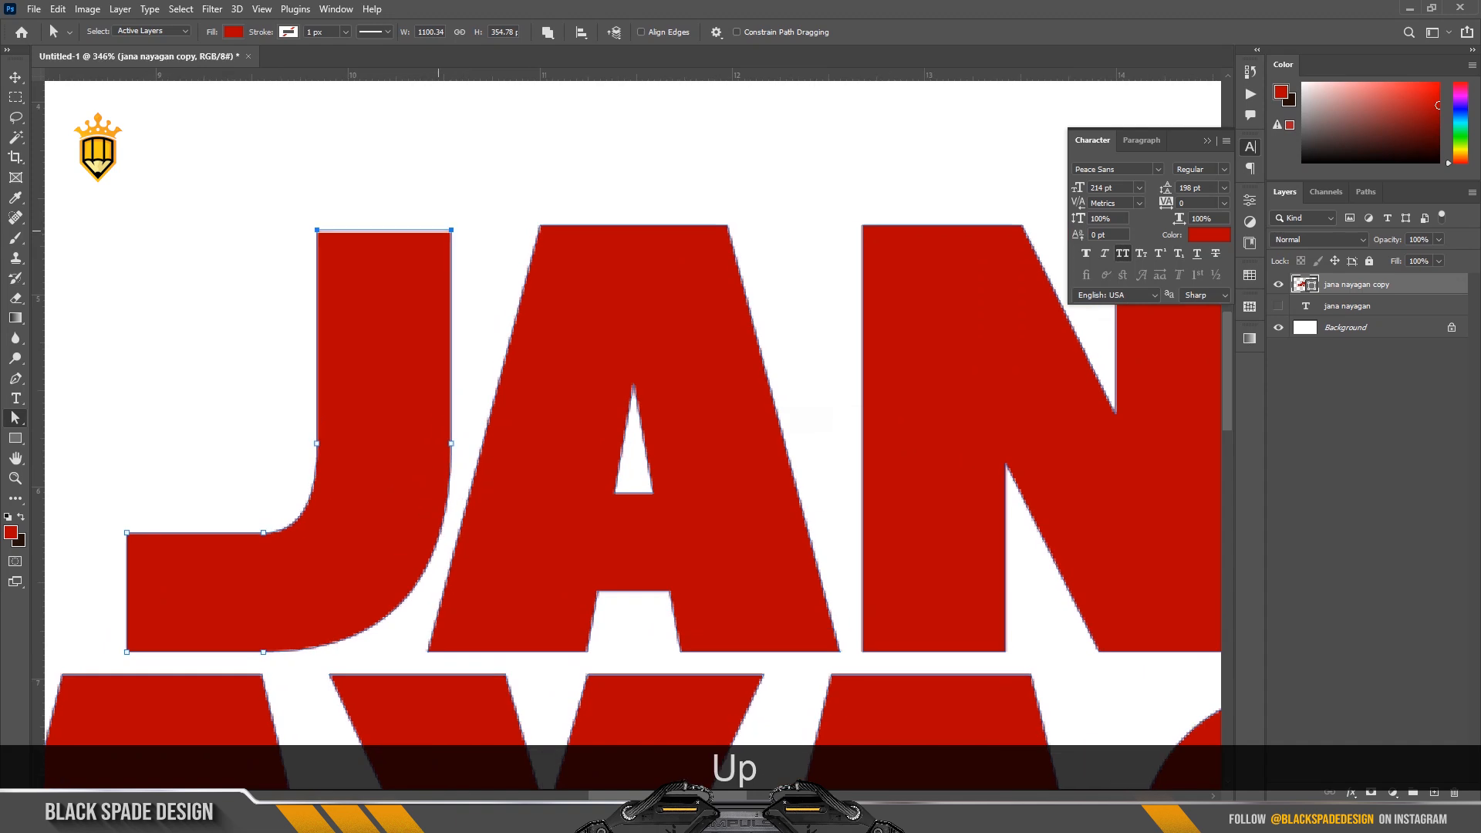
scroll(439, 225, "up", 2)
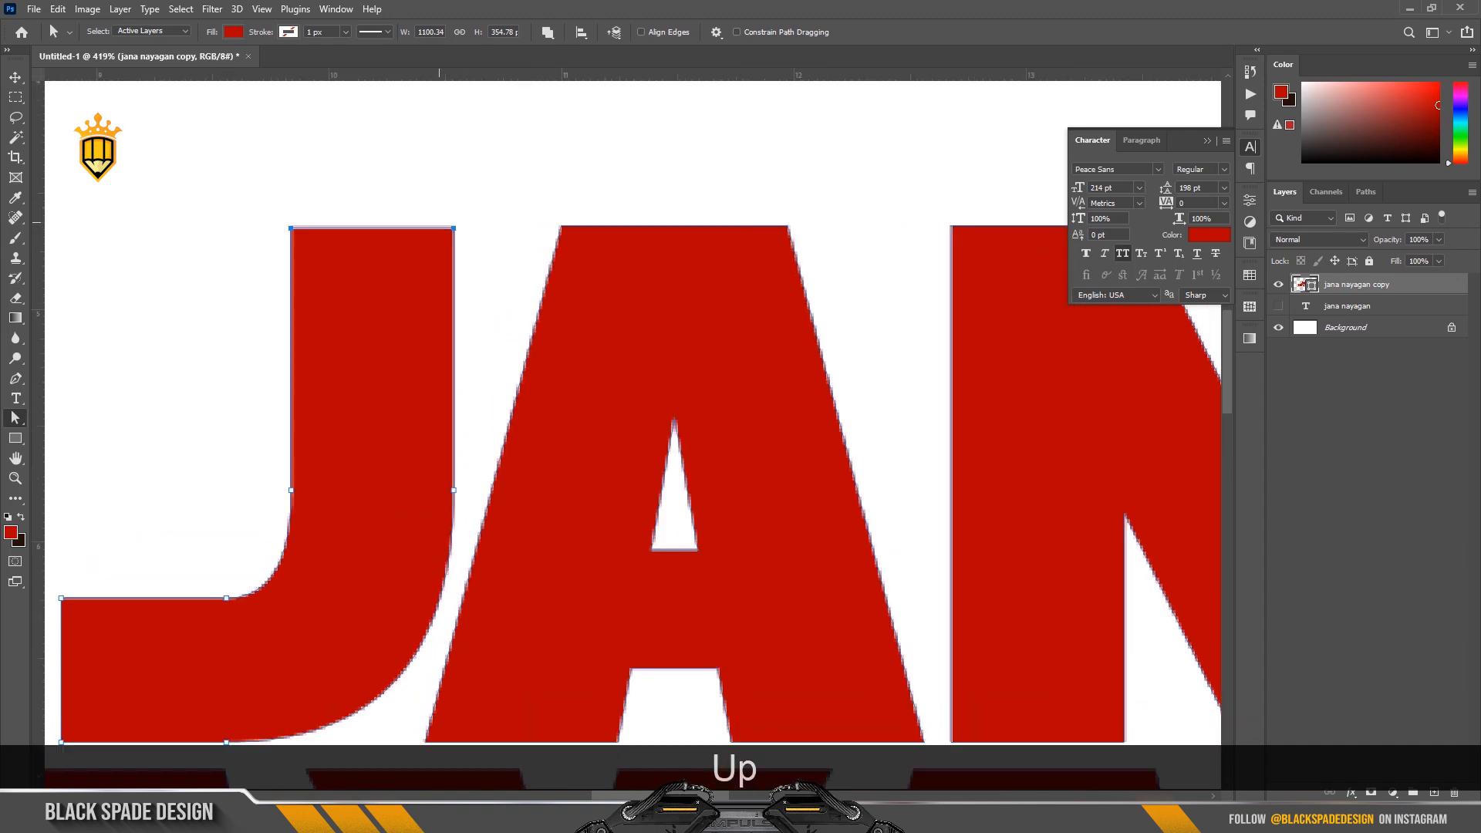
key("Up")
key("Up")
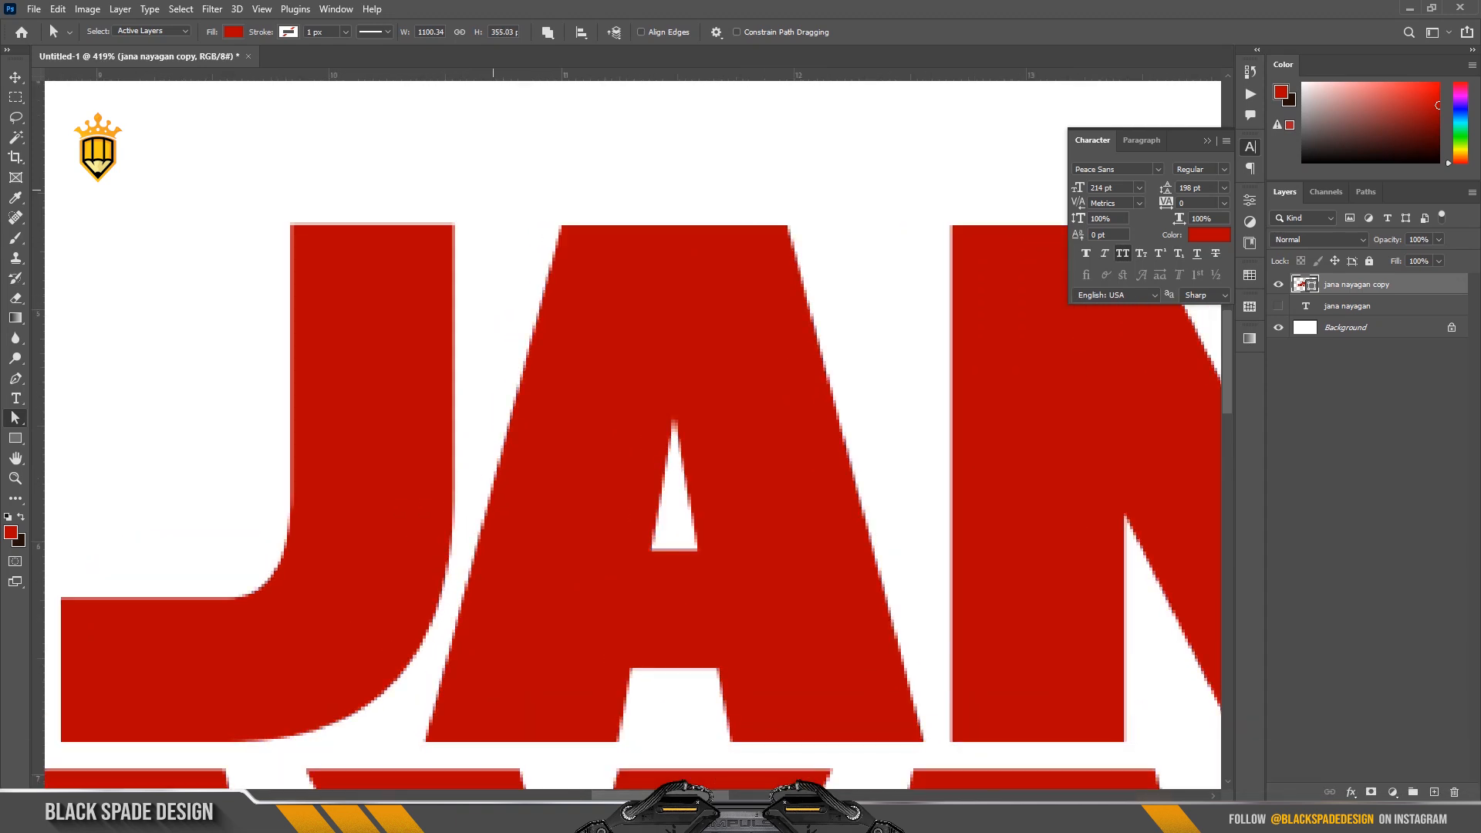
Add a new layer and outline a small triangular serif at the J's upper-left corner with the Polygonal Lasso.
scroll(493, 213, "down", 2)
scroll(487, 215, "down", 4)
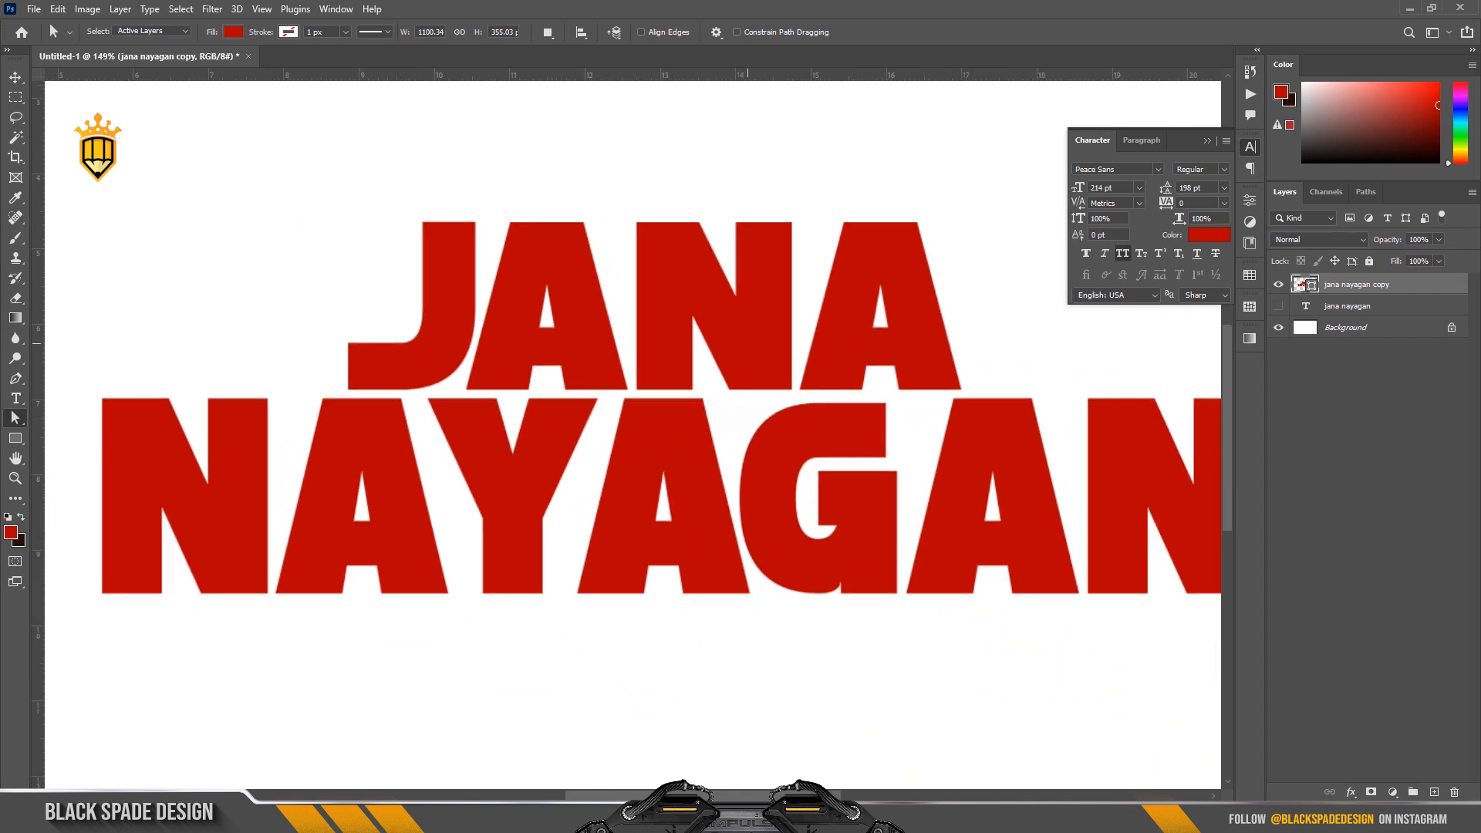
scroll(485, 259, "down", 1)
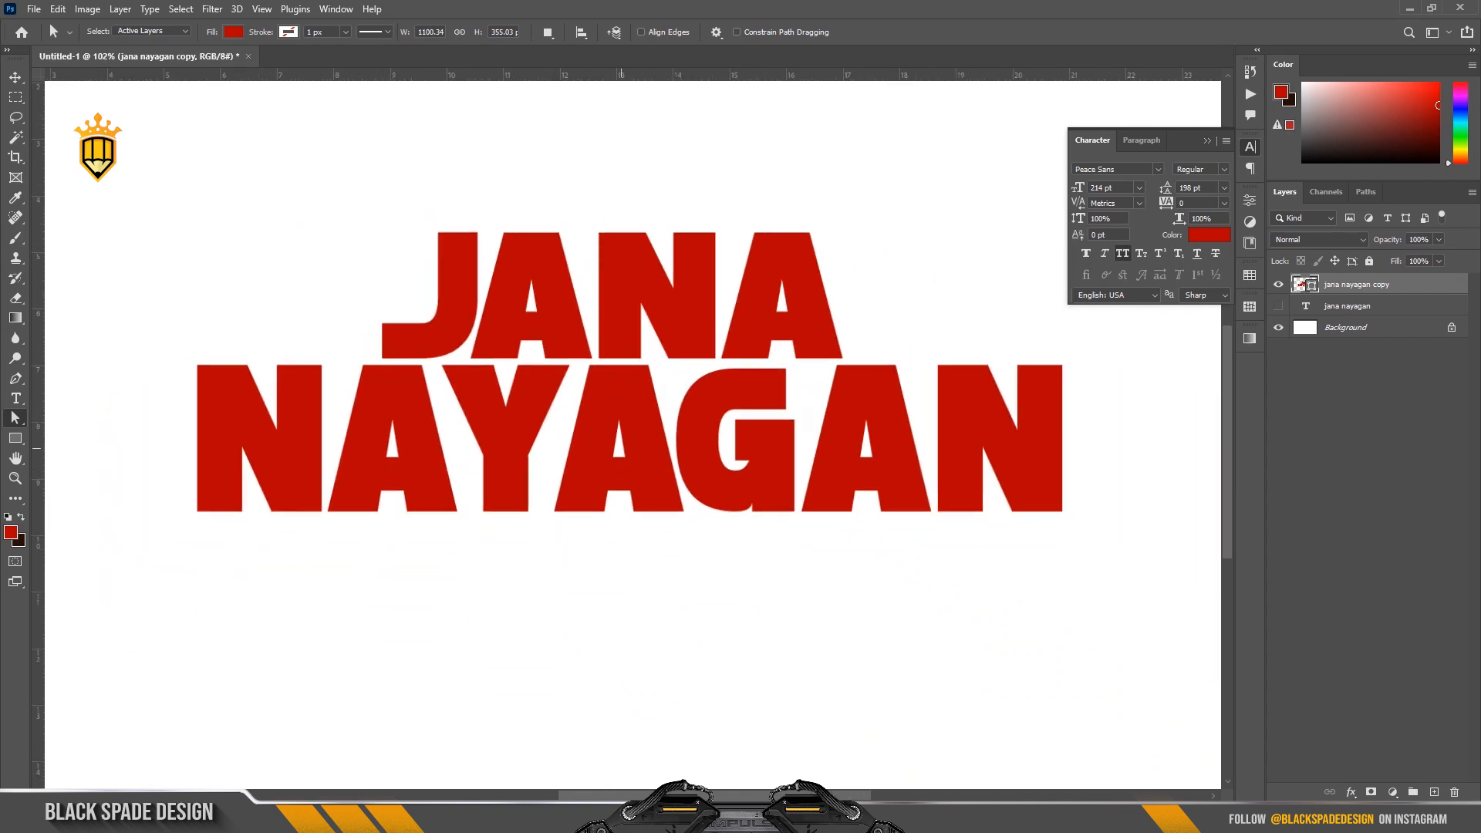
scroll(620, 448, "up", 1)
key("space")
left_click_drag(603, 464, 593, 535)
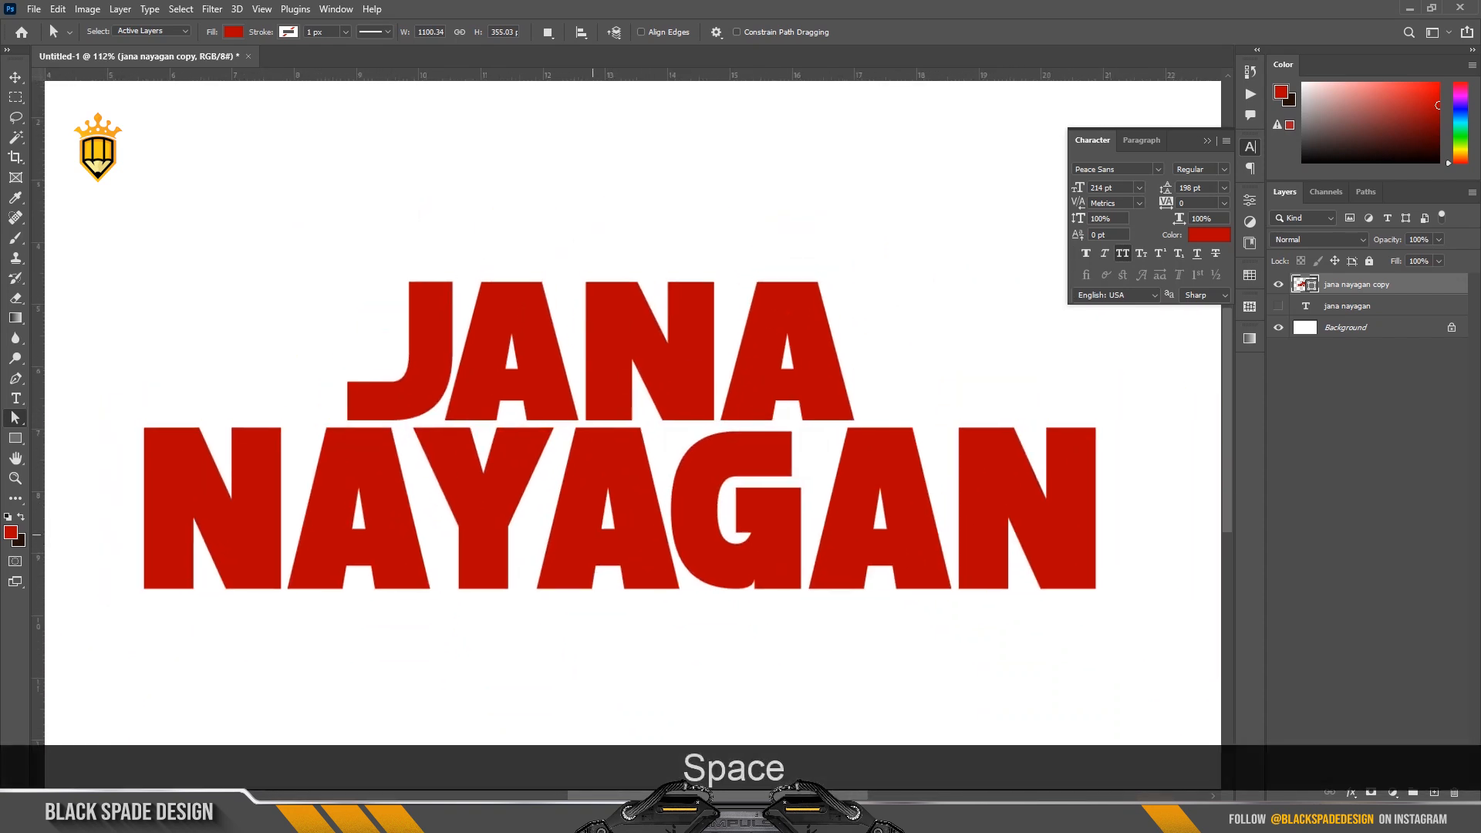
key("ctrl+shift+alt+n")
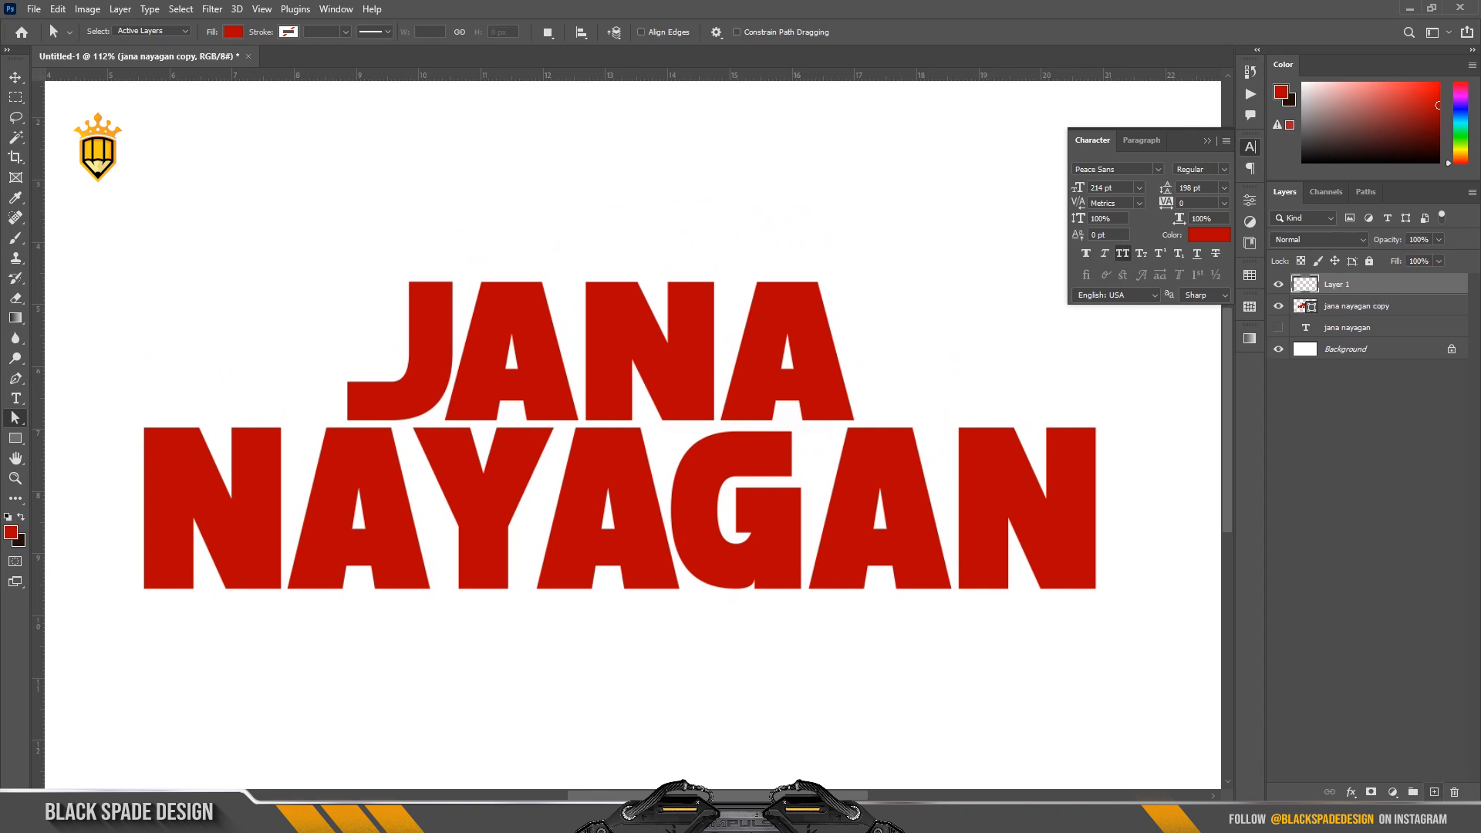
scroll(256, 326, "up", 1)
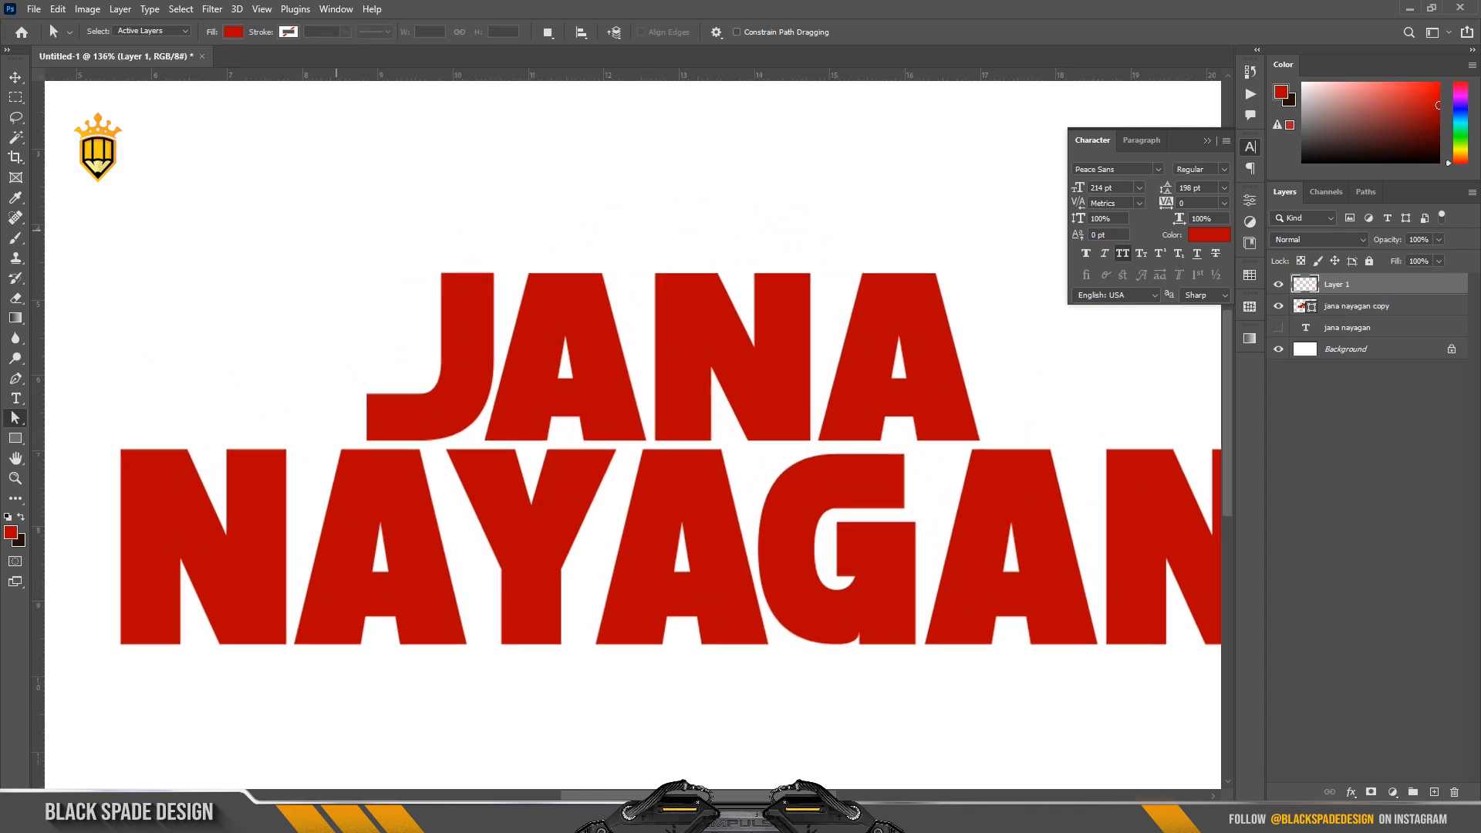
left_click(15, 116)
left_click(85, 133)
scroll(428, 250, "up", 2)
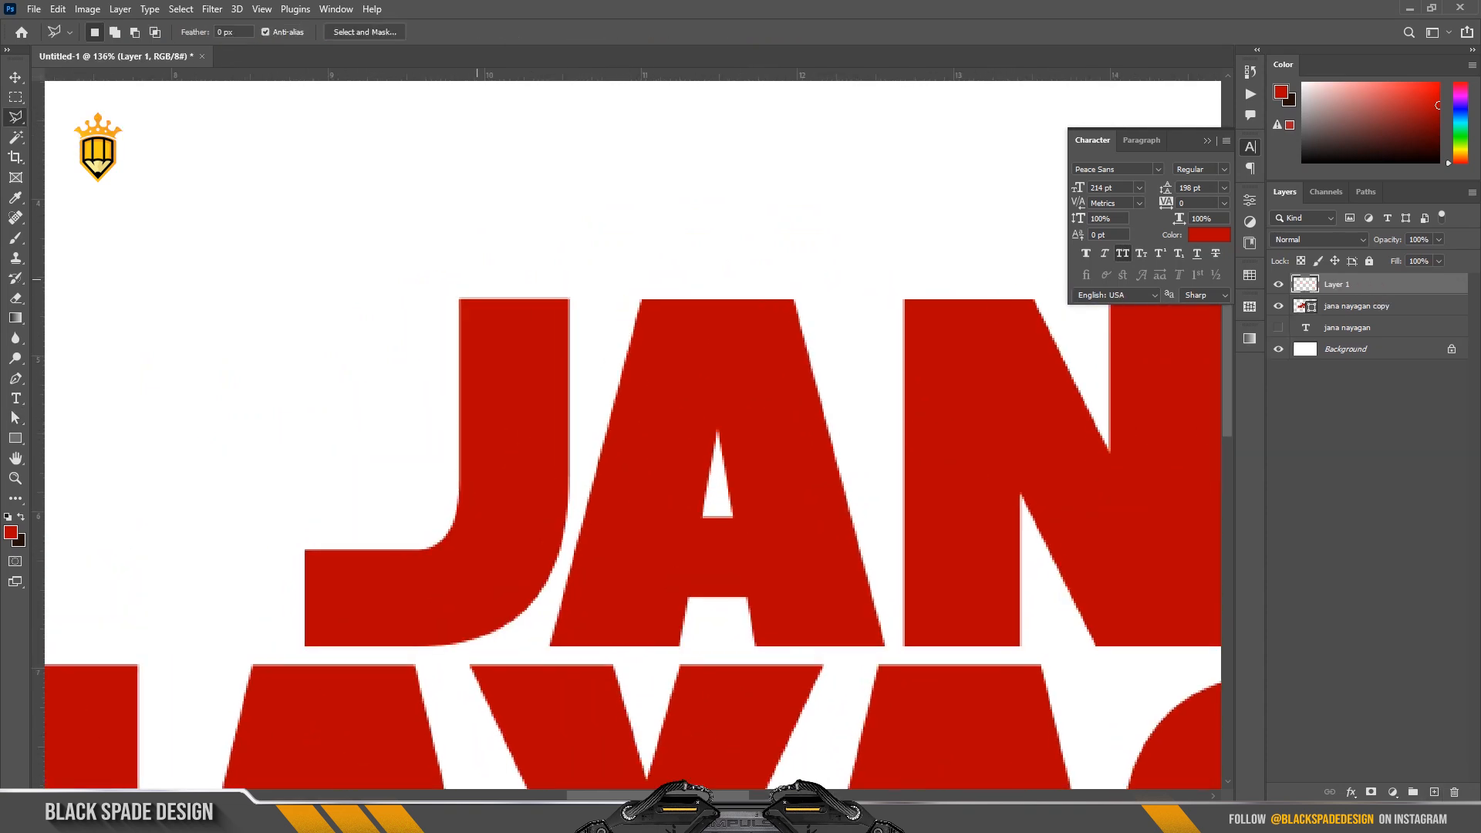
scroll(468, 292, "up", 2)
key("shift")
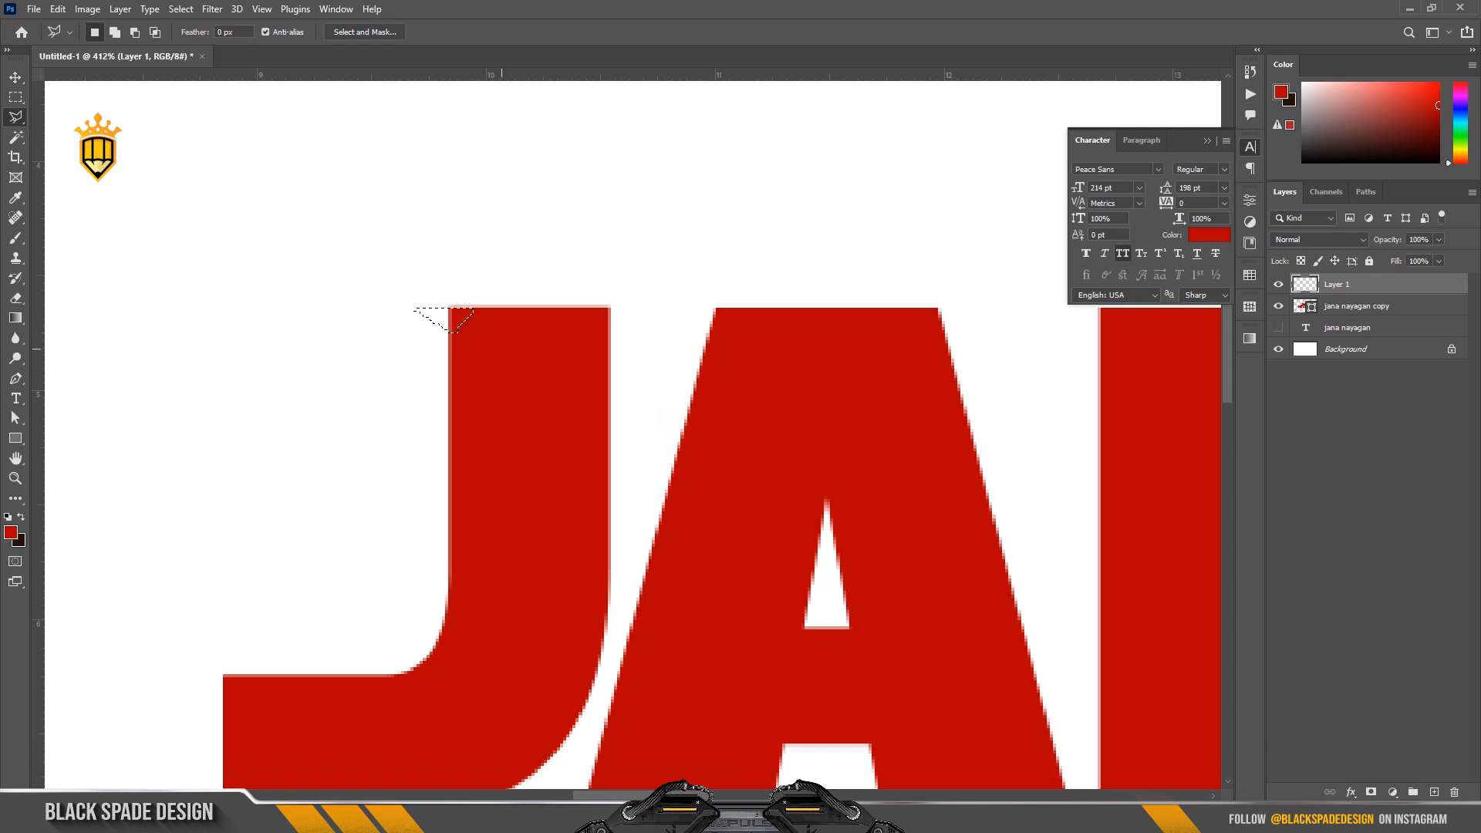
Swap the foreground and background colours, fill the triangular selection with red and deselect it.
key("x")
key("ctrl+BackSpace")
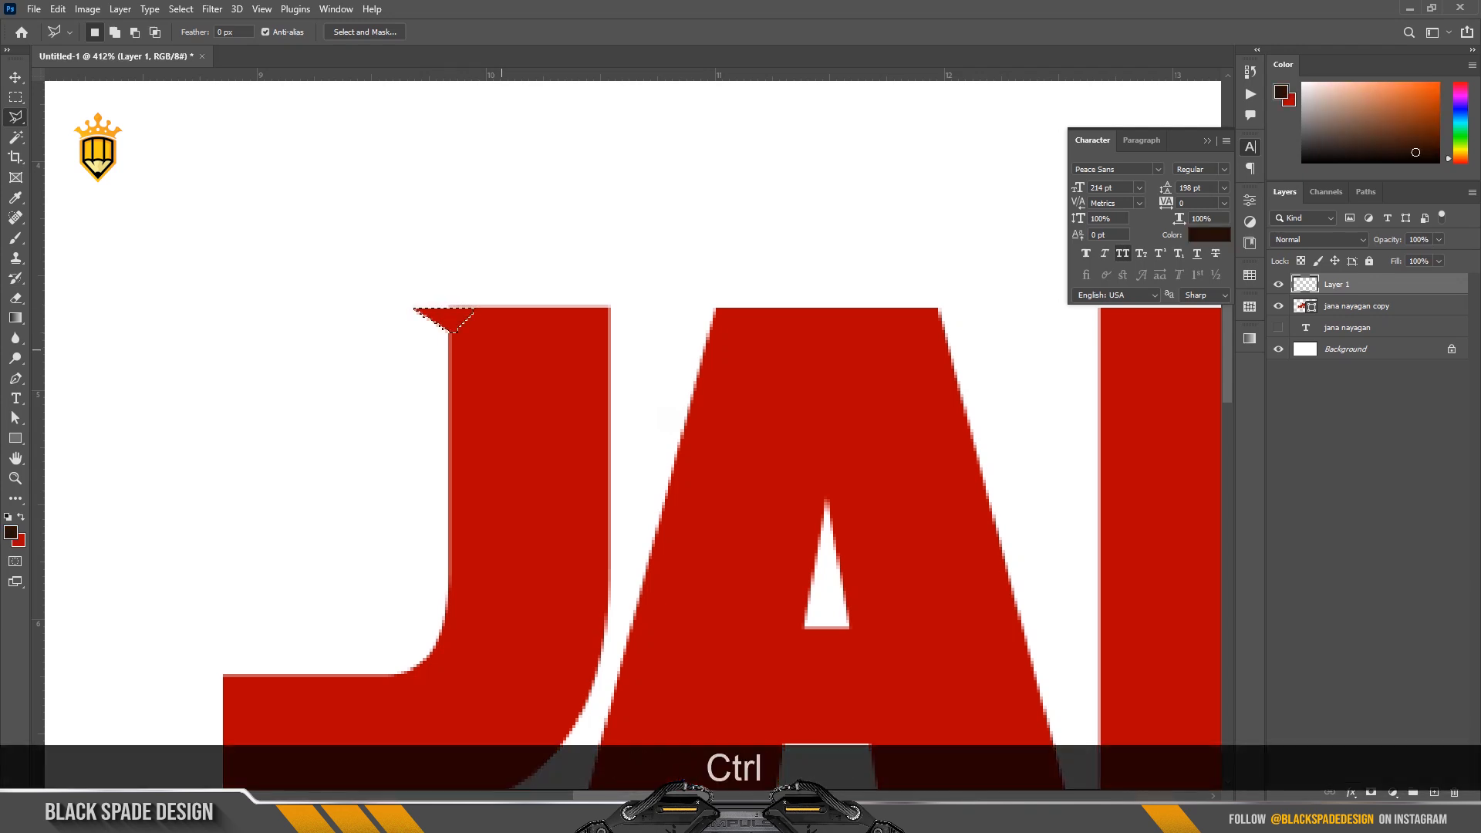
scroll(478, 309, "down", 4)
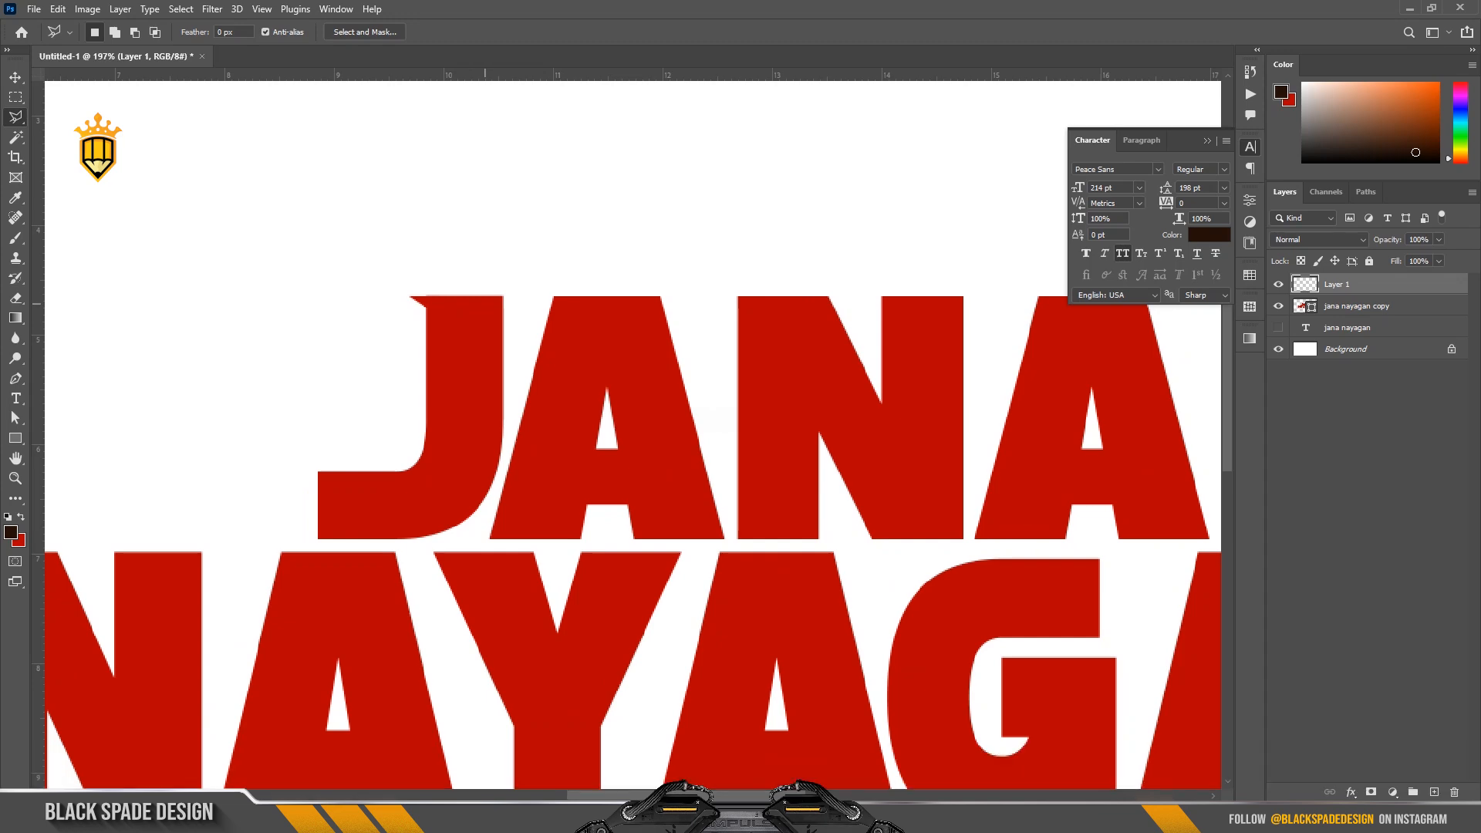
Stretch the J's triangular serif to 130% height with Free Transform and nudge it down.
scroll(421, 297, "up", 4)
key("ctrl+t")
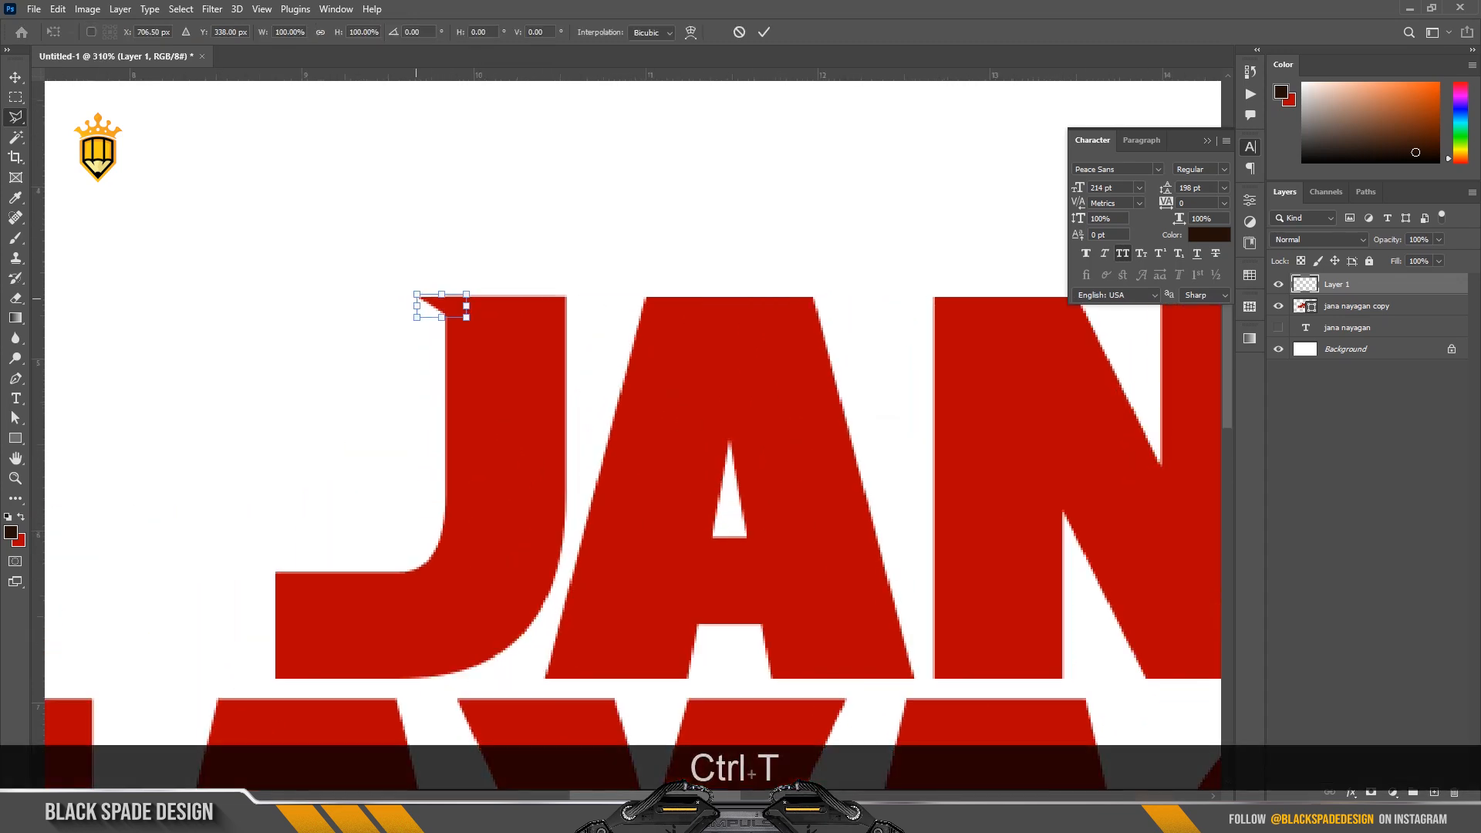
scroll(427, 301, "up", 2)
left_click_drag(448, 321, 448, 330)
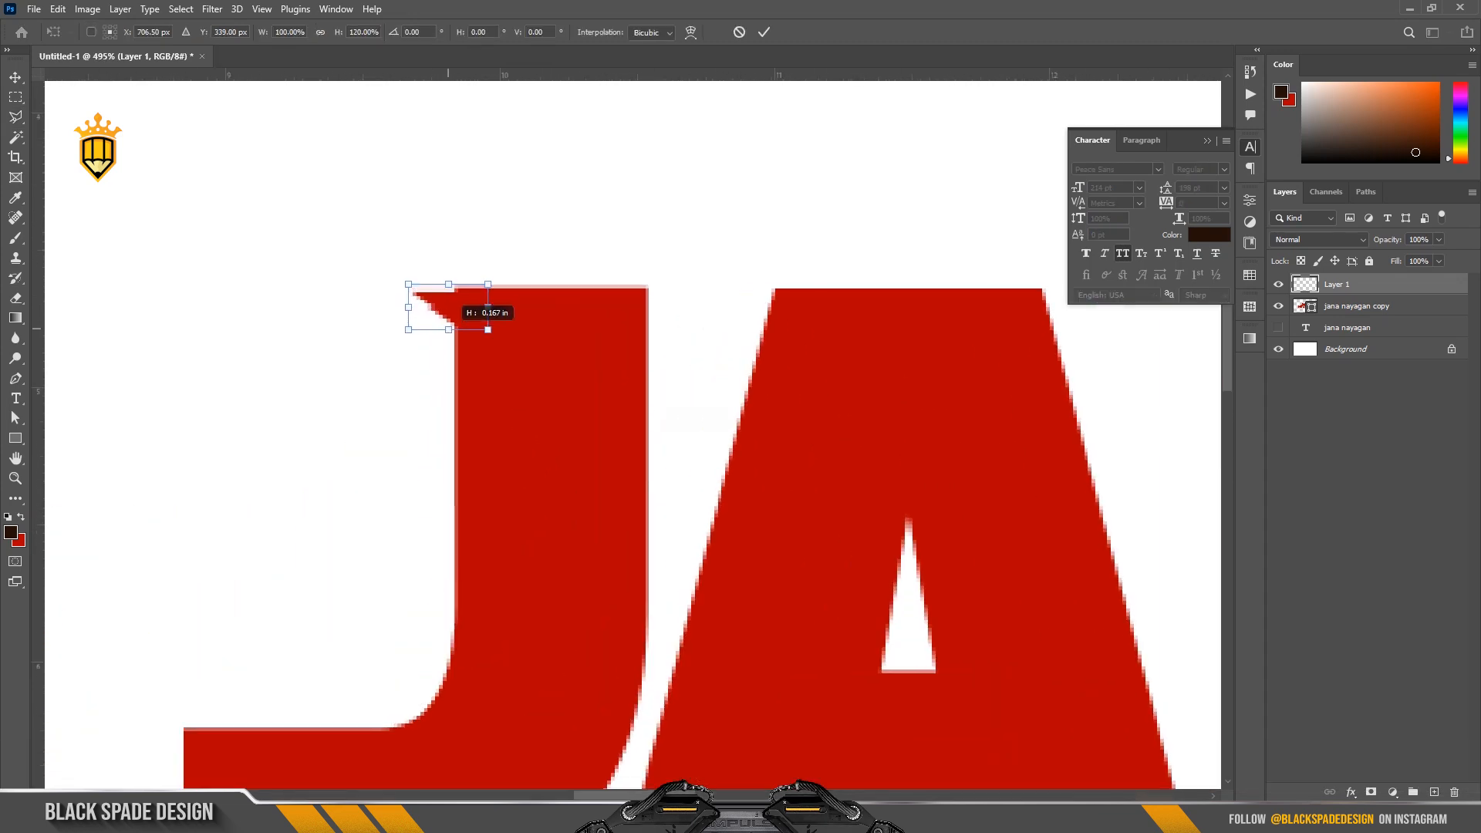
scroll(447, 307, "up", 2)
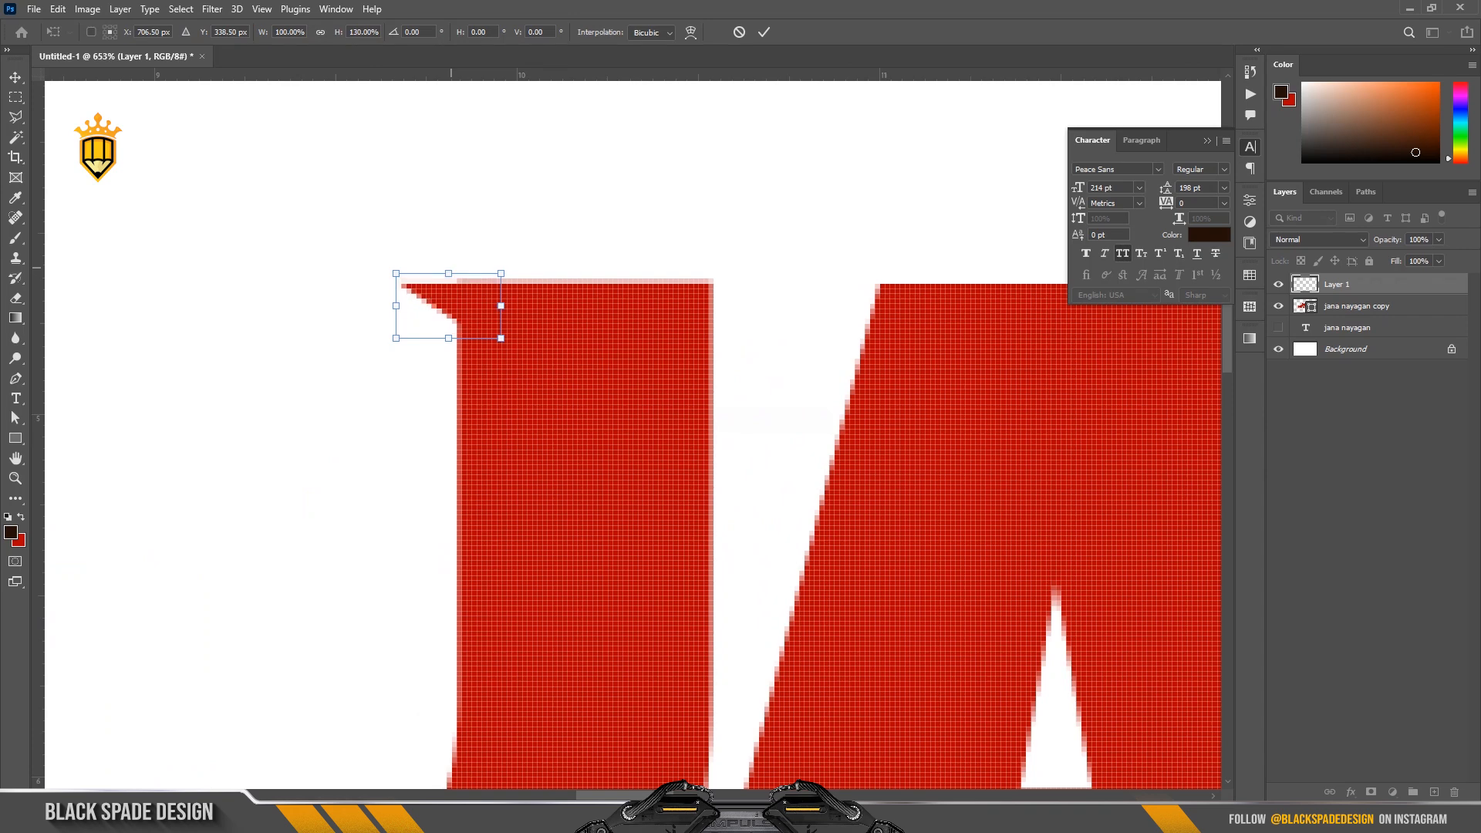
key("Return")
scroll(459, 287, "down", 2)
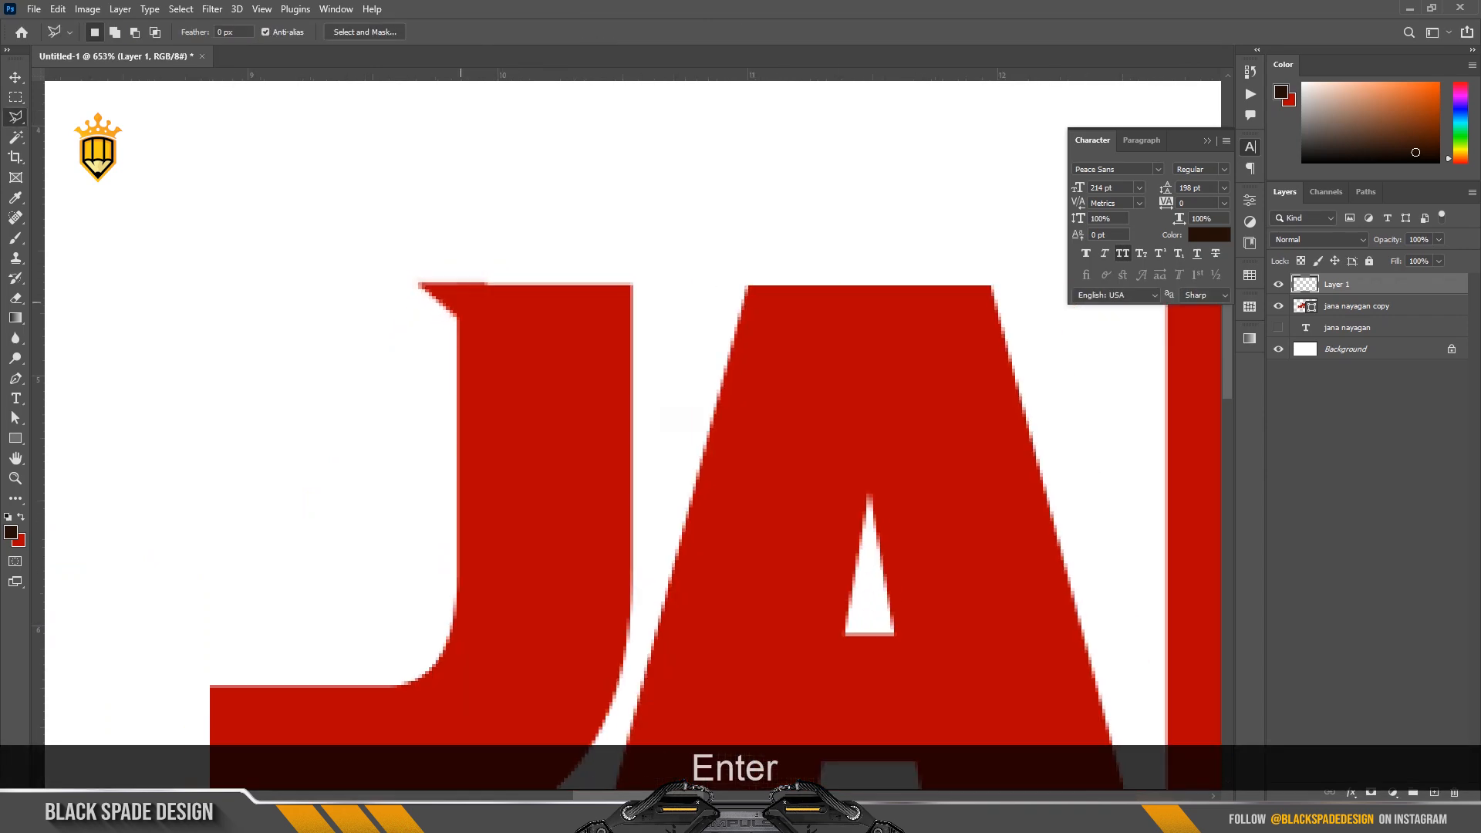
scroll(461, 303, "down", 2)
key("v")
key("Down")
scroll(468, 305, "down", 3)
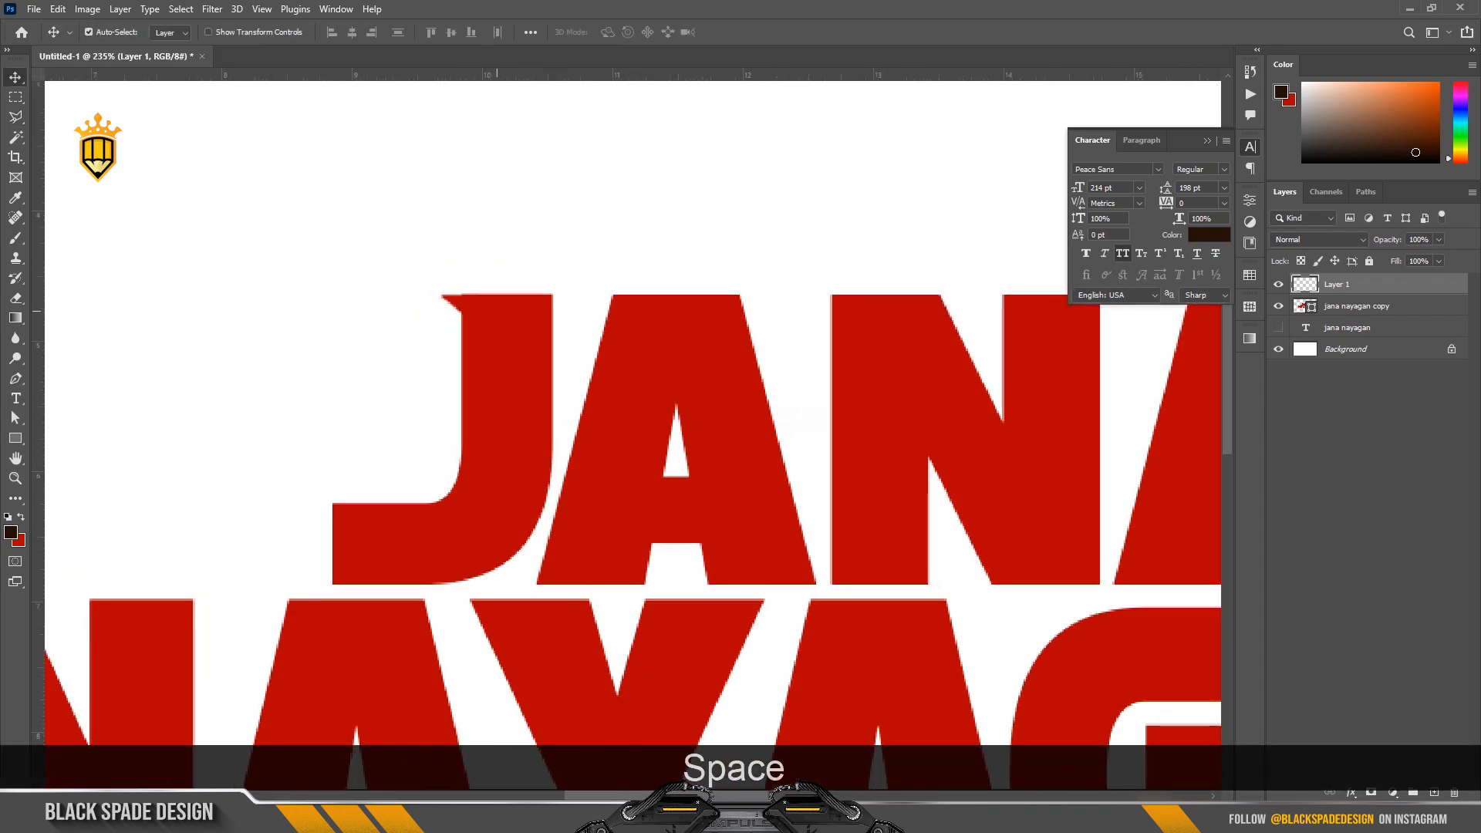
Duplicate the J's triangular serif onto the upper-left corner of the first A of JANA.
left_click_drag(496, 311, 347, 325)
scroll(311, 322, "up", 1)
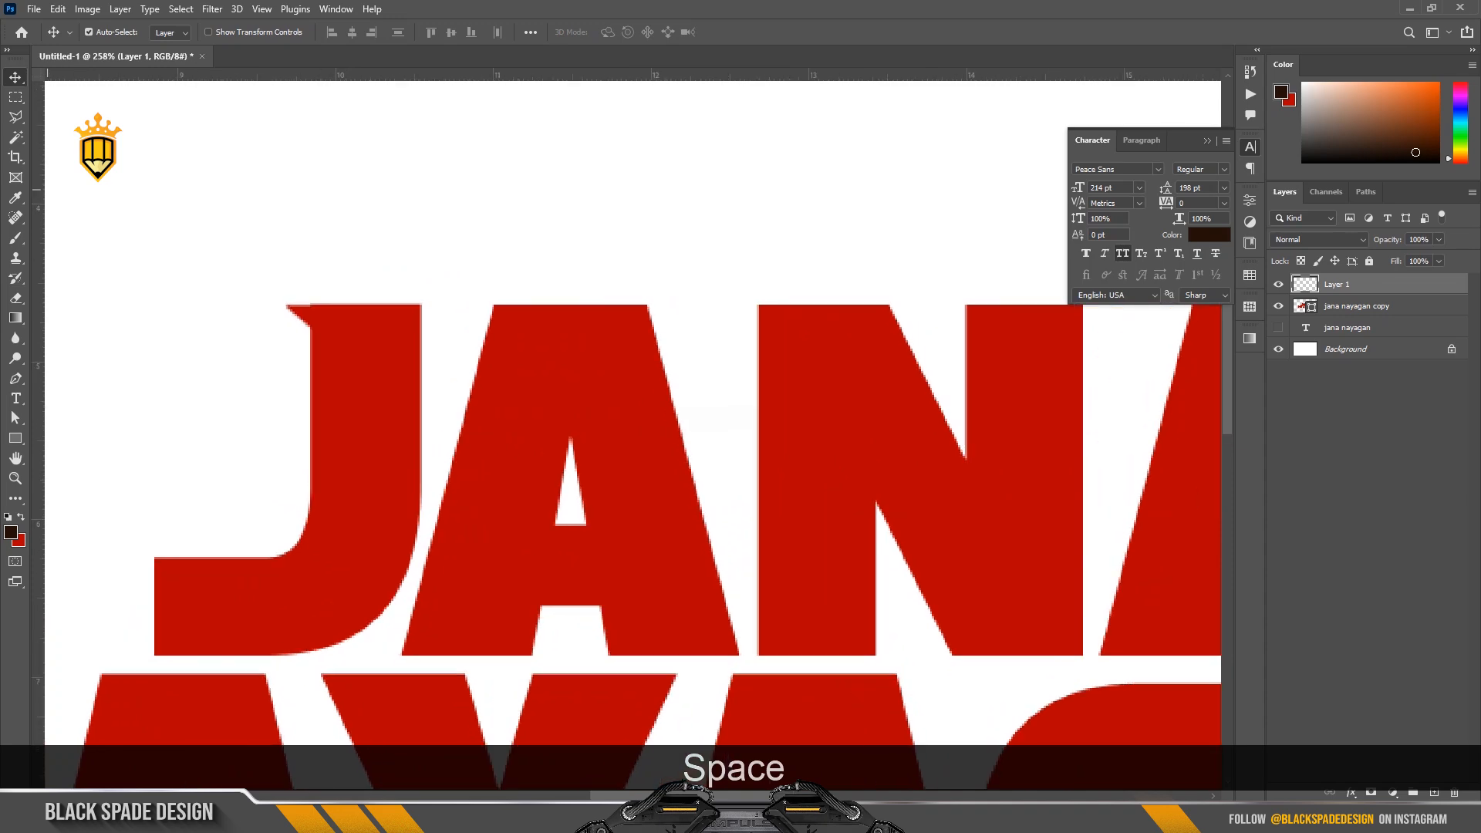
scroll(334, 303, "up", 1)
key("alt")
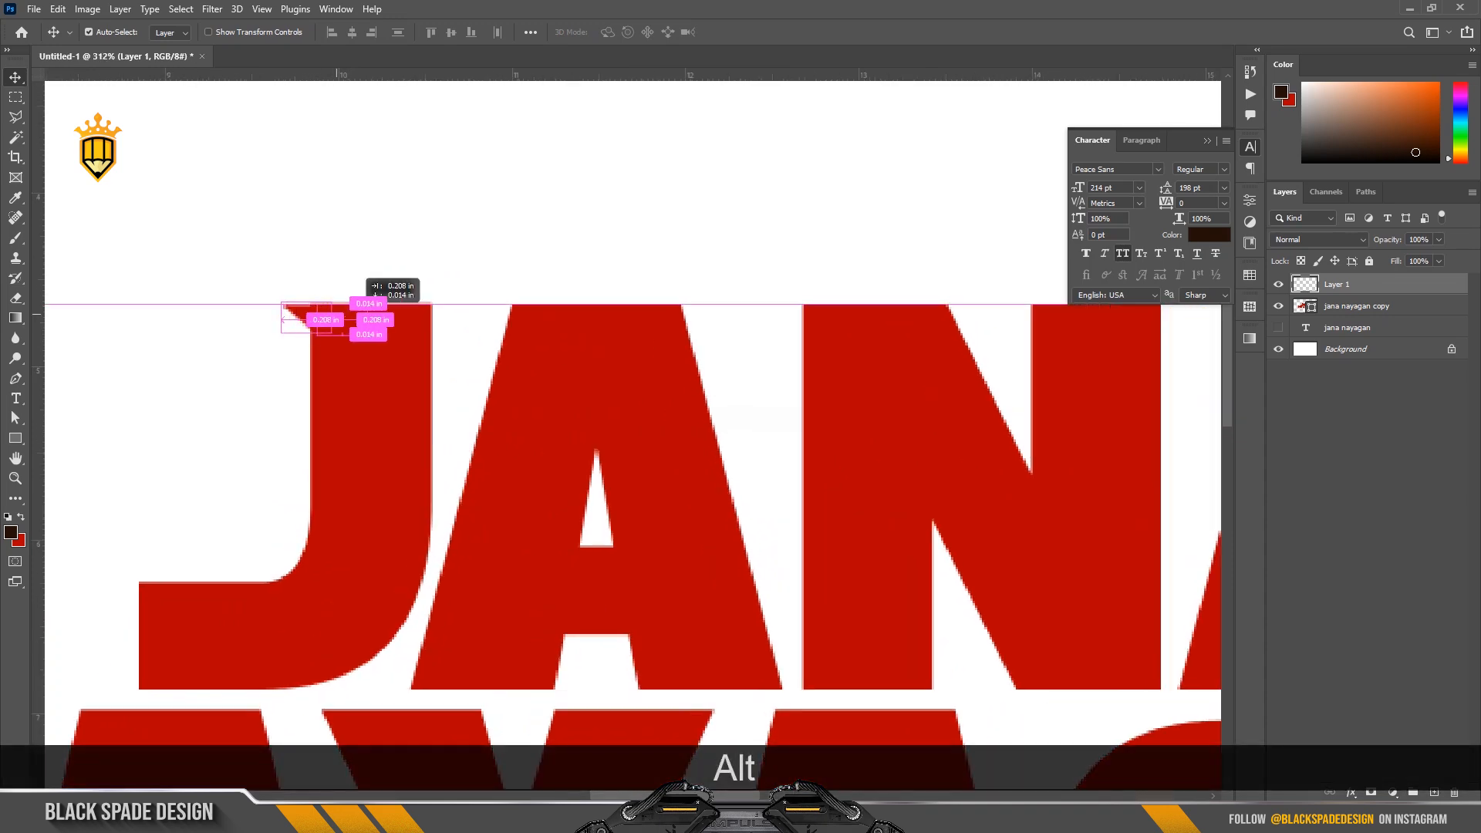
left_click_drag(405, 318, 499, 318)
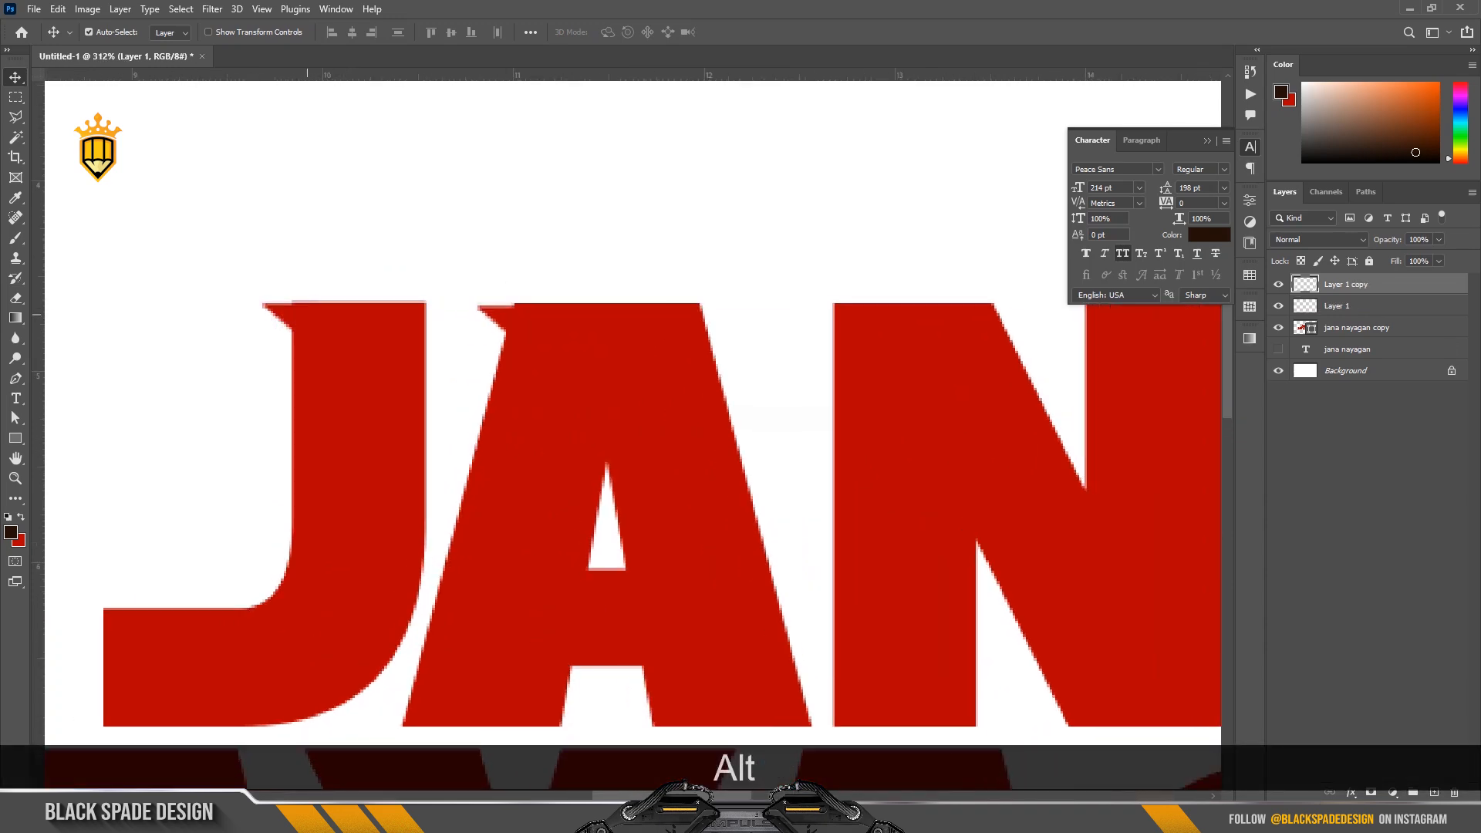
Raise the top edge of the J slightly on the jana nayagan copy shape layer.
scroll(500, 317, "up", 6)
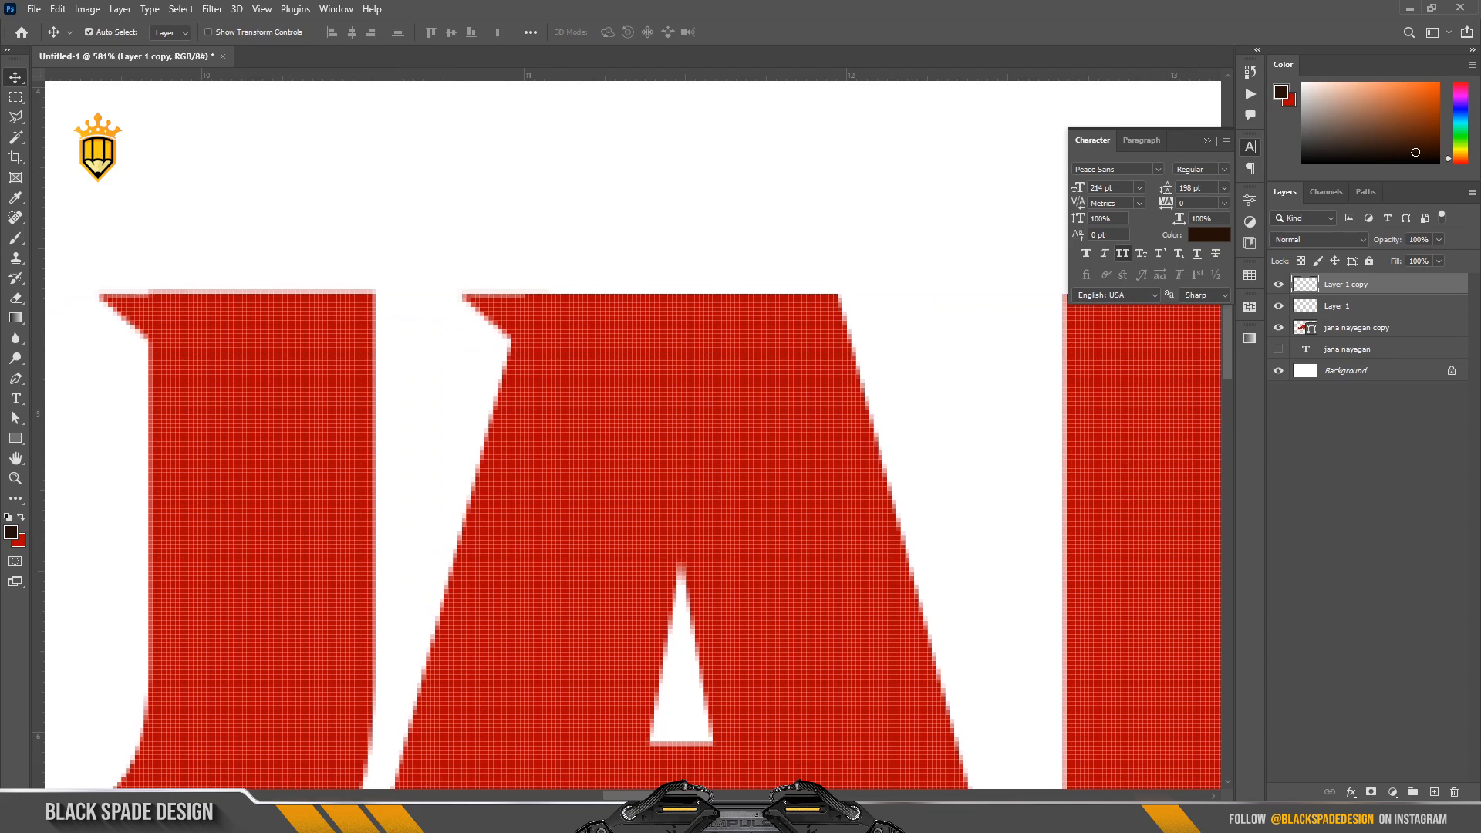
left_click(1356, 328)
key("a")
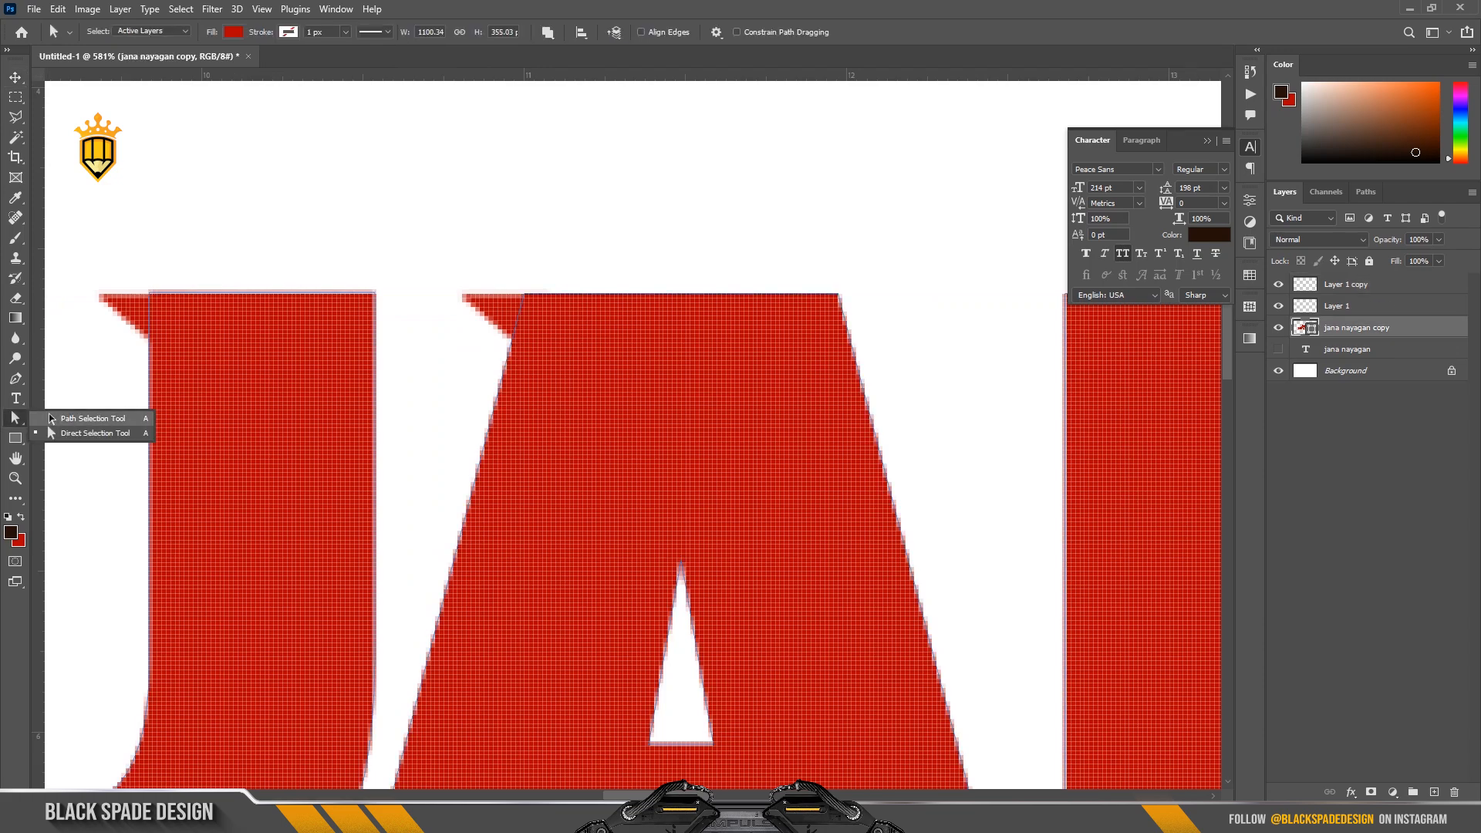
key("Up")
key("Up")
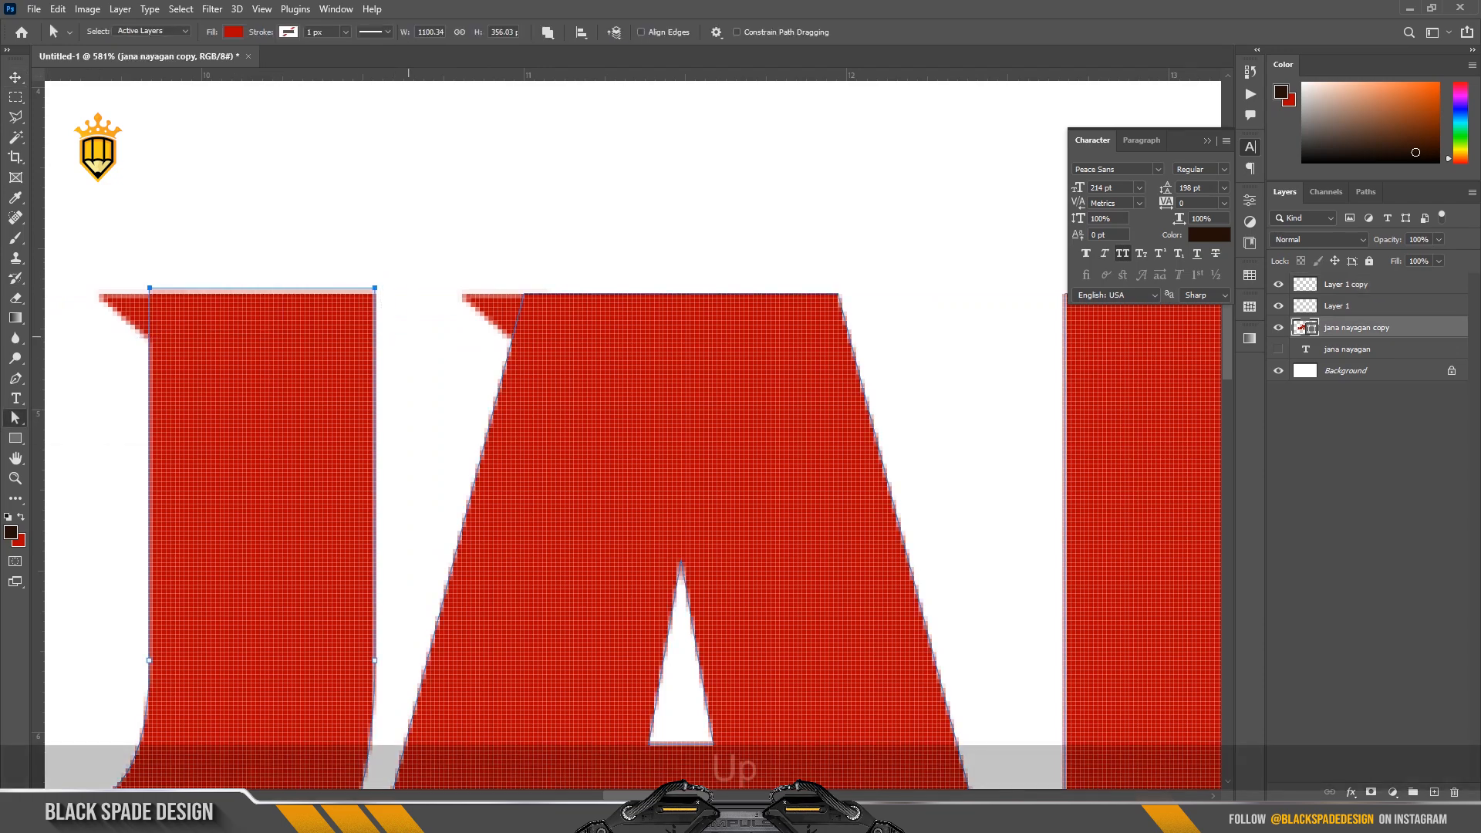
Nudge the J's serif up to line it up with the letter's top edge.
key("v")
left_click(116, 306)
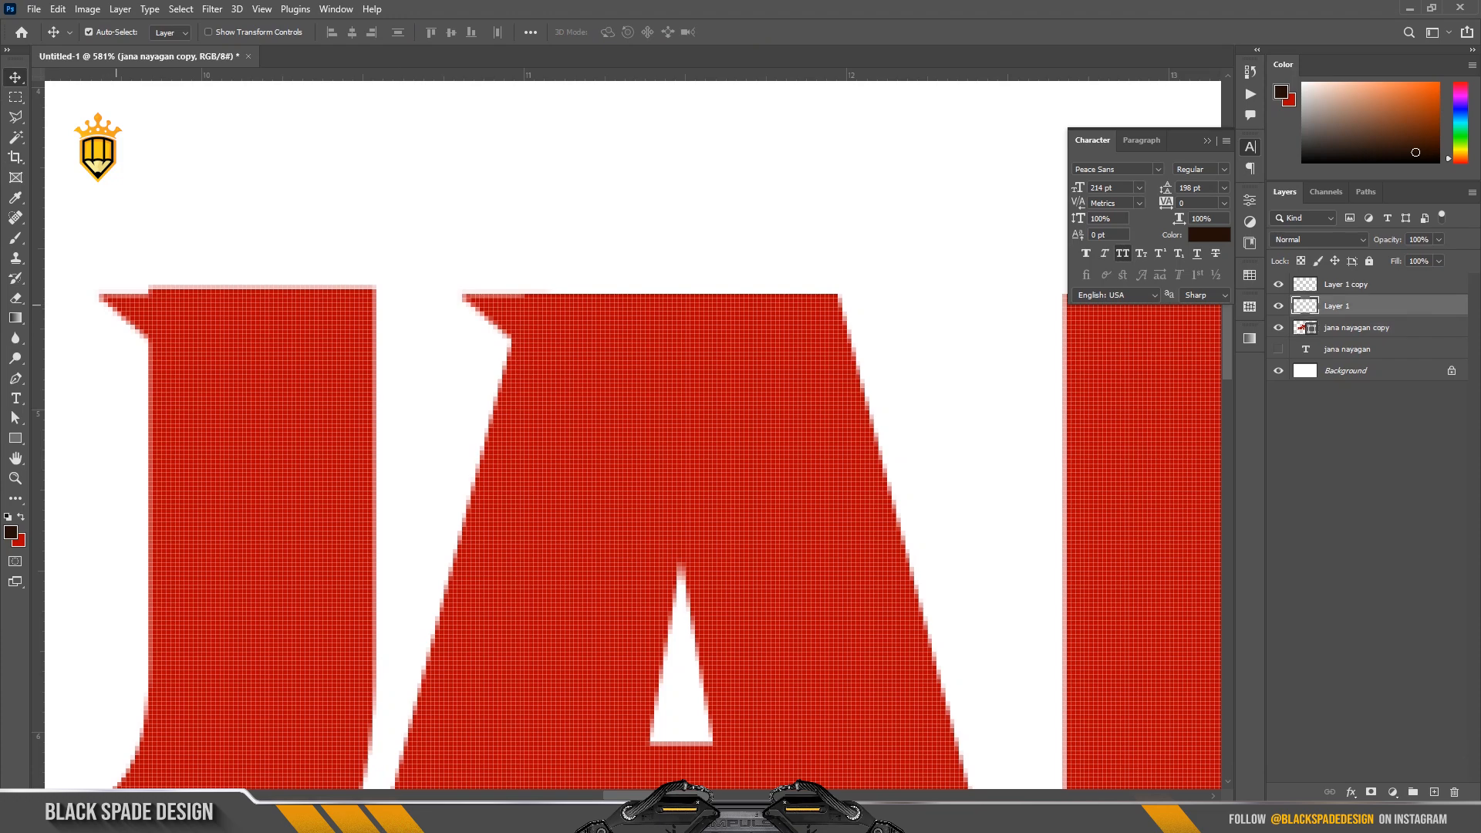
key("Up")
Duplicate the serif onto both stems of the N and the last A of JANA, and onto the last A and N of NAYAGAN.
scroll(137, 307, "down", 2)
left_click(391, 309)
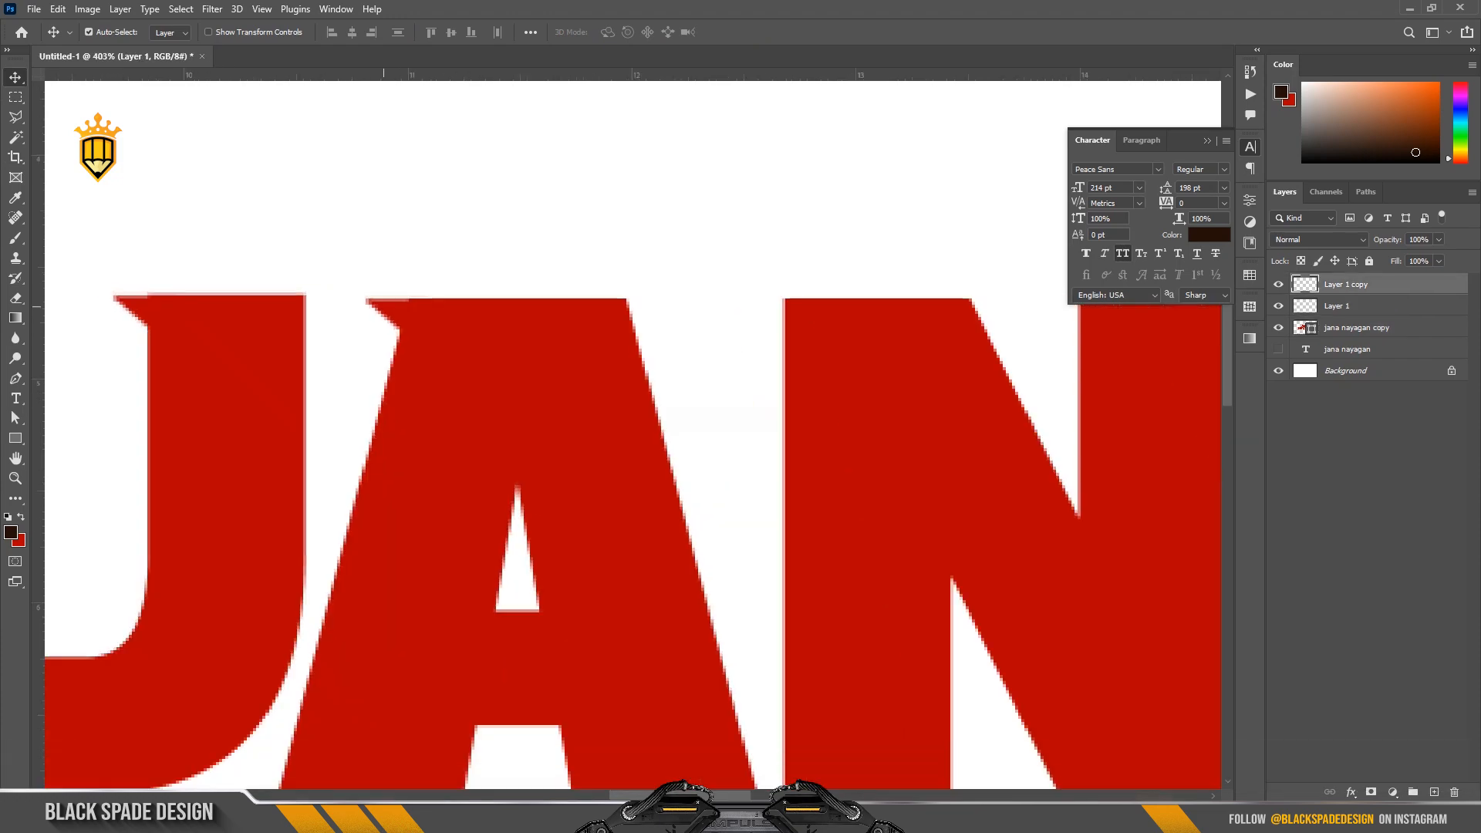
left_click_drag(438, 323, 631, 461)
key("Left")
scroll(623, 359, "down", 2)
scroll(475, 396, "up", 2)
scroll(562, 395, "down", 3)
scroll(617, 393, "down", 2)
scroll(875, 513, "up", 3)
scroll(875, 513, "up", 2)
key("Right")
scroll(918, 529, "down", 2)
scroll(619, 521, "down", 2)
left_click_drag(636, 463, 860, 462)
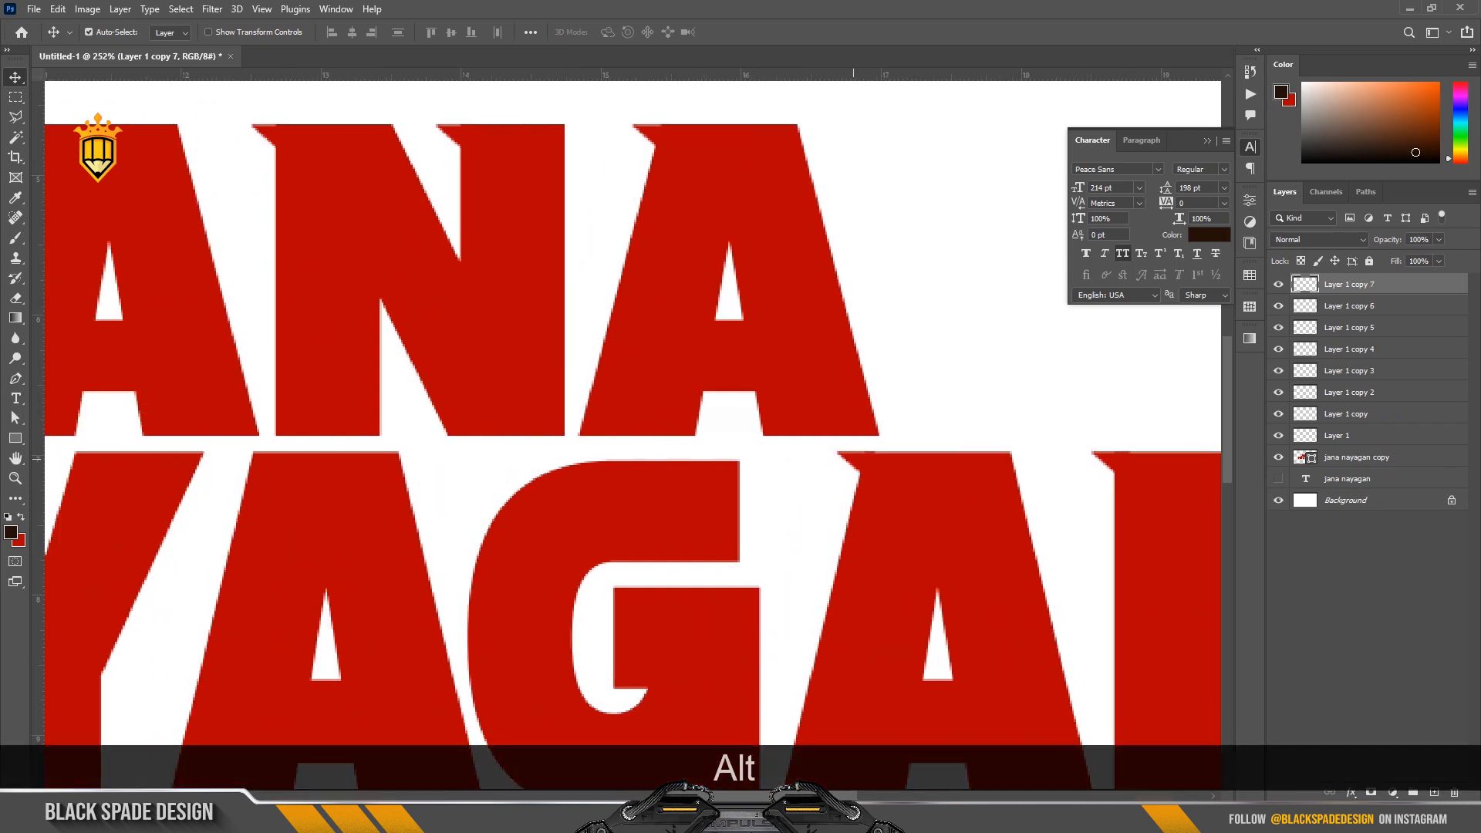
Duplicate the serif onto the middle A and both arms of the Y in NAYAGAN, nudging the copies into alignment.
left_click_drag(852, 458, 364, 463)
scroll(613, 598, "up", 2)
scroll(666, 589, "down", 3)
scroll(848, 553, "up", 1)
key("Up")
key("Down")
scroll(477, 441, "up", 3)
scroll(471, 445, "down", 1)
scroll(626, 452, "up", 2)
scroll(376, 456, "up", 1)
key("Right")
key("Right")
scroll(370, 465, "down", 3)
left_click_drag(930, 463, 1165, 463)
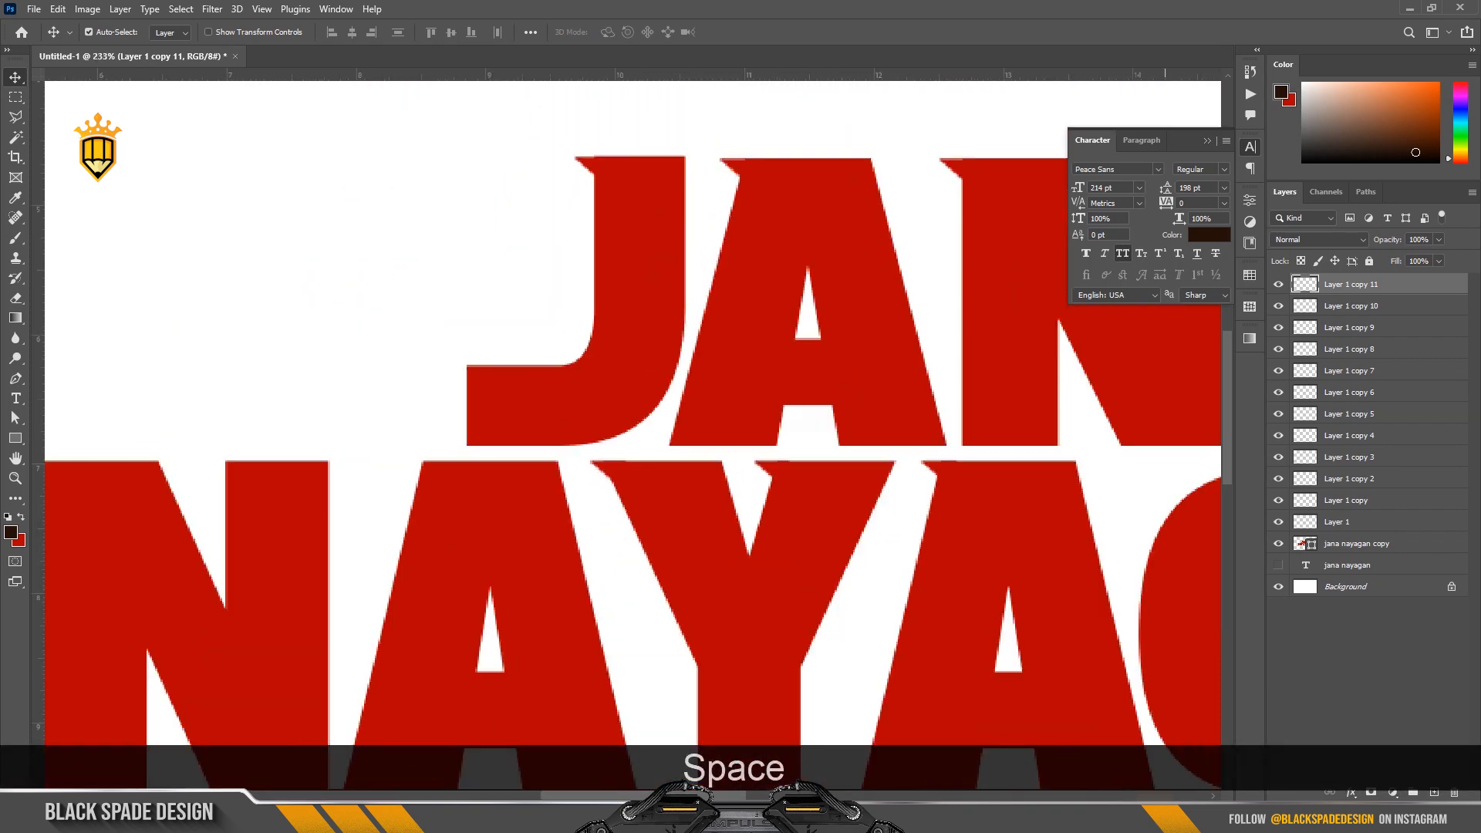
Duplicate the serif onto the first A, both stems of the first N and the inner bar of the G in NAYAGAN.
left_click_drag(527, 483, 326, 445)
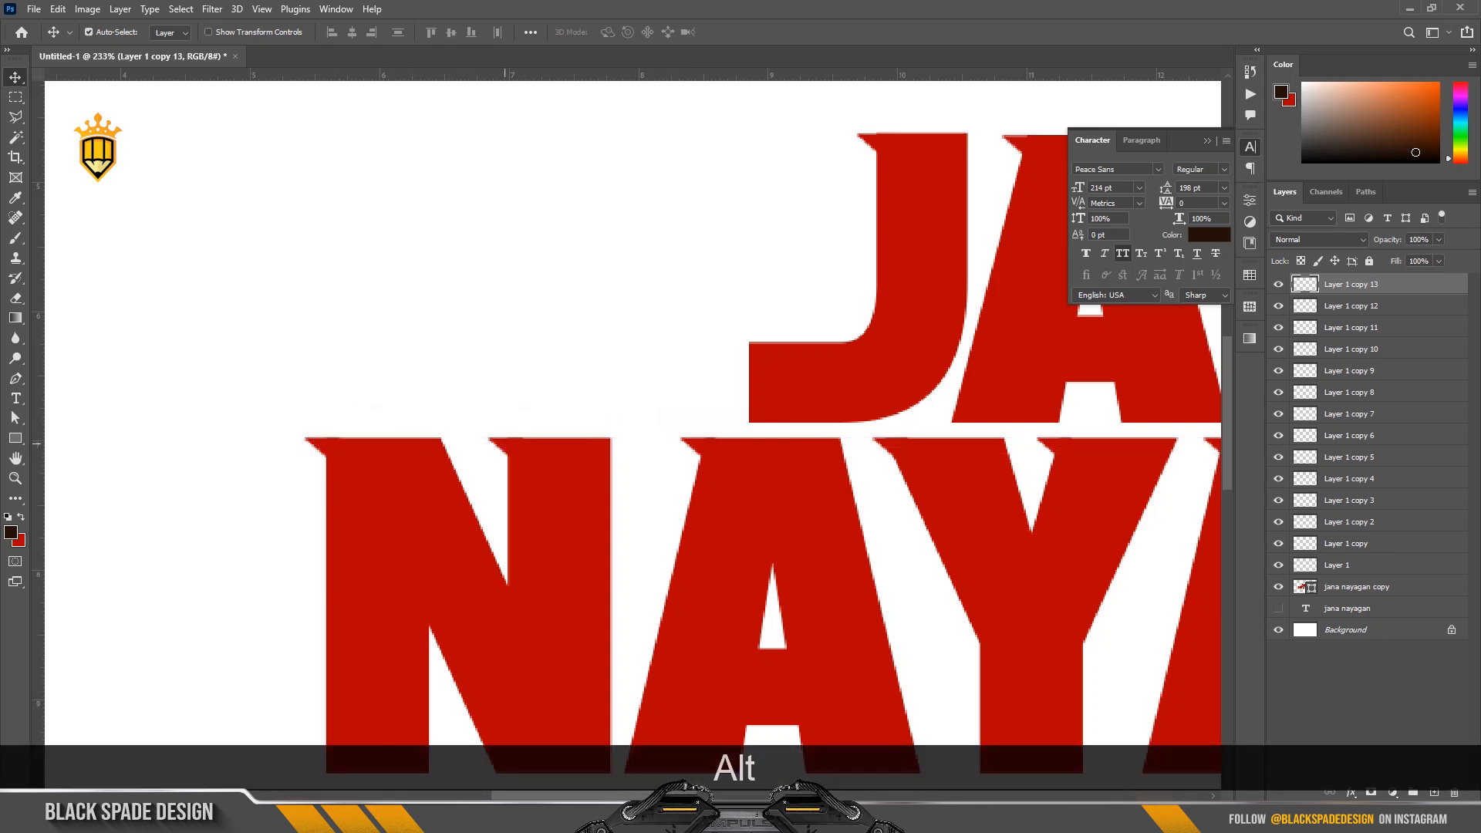
key("Left")
scroll(608, 442, "down", 5)
left_click_drag(808, 520, 494, 514)
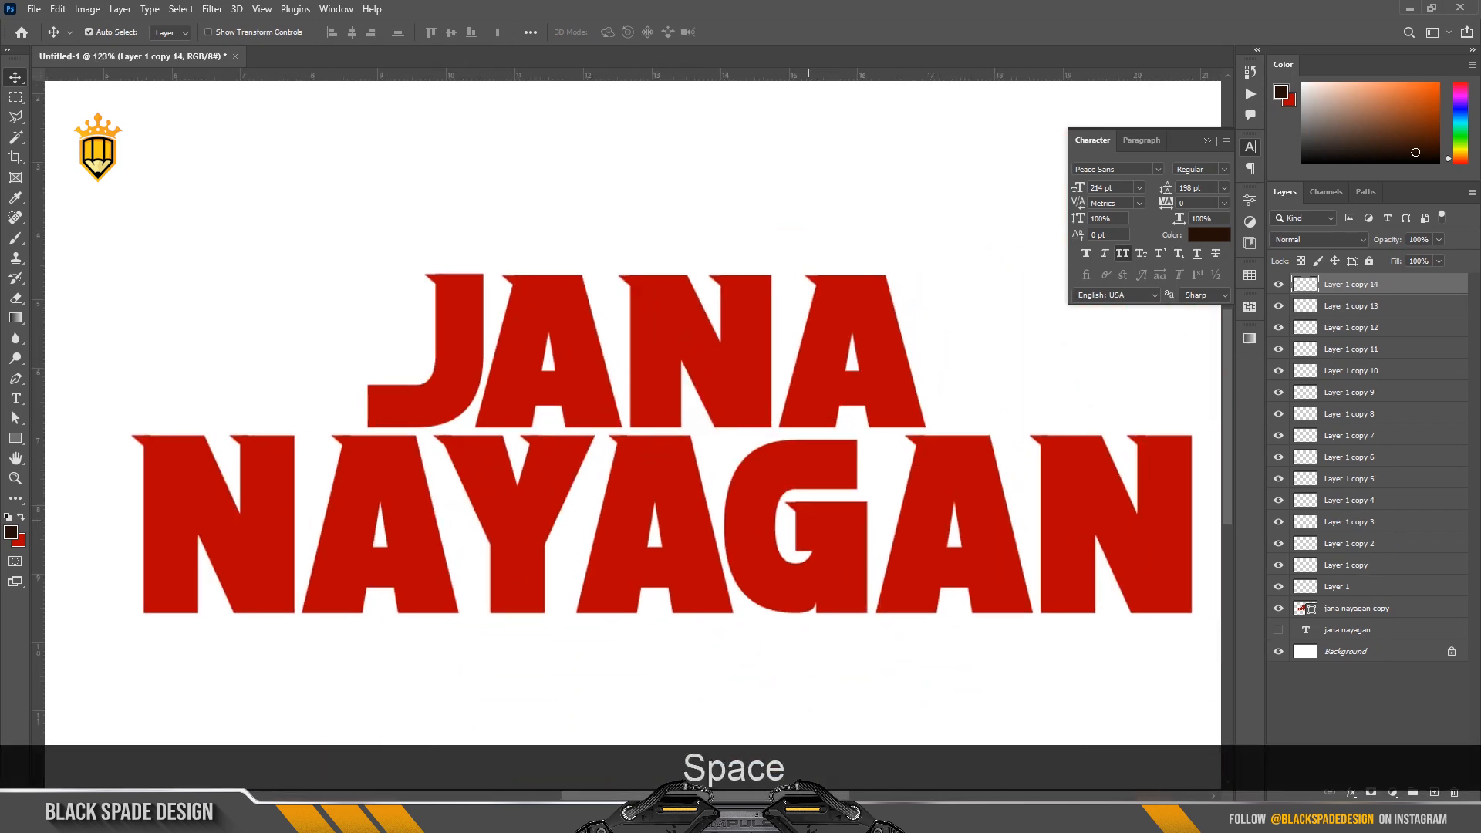
Raise the anchor points of the upper arm of the G in NAYAGAN to line up with the neighbouring letter tops.
left_click(493, 514)
left_click(15, 438)
left_click(16, 418)
scroll(831, 467, "up", 3)
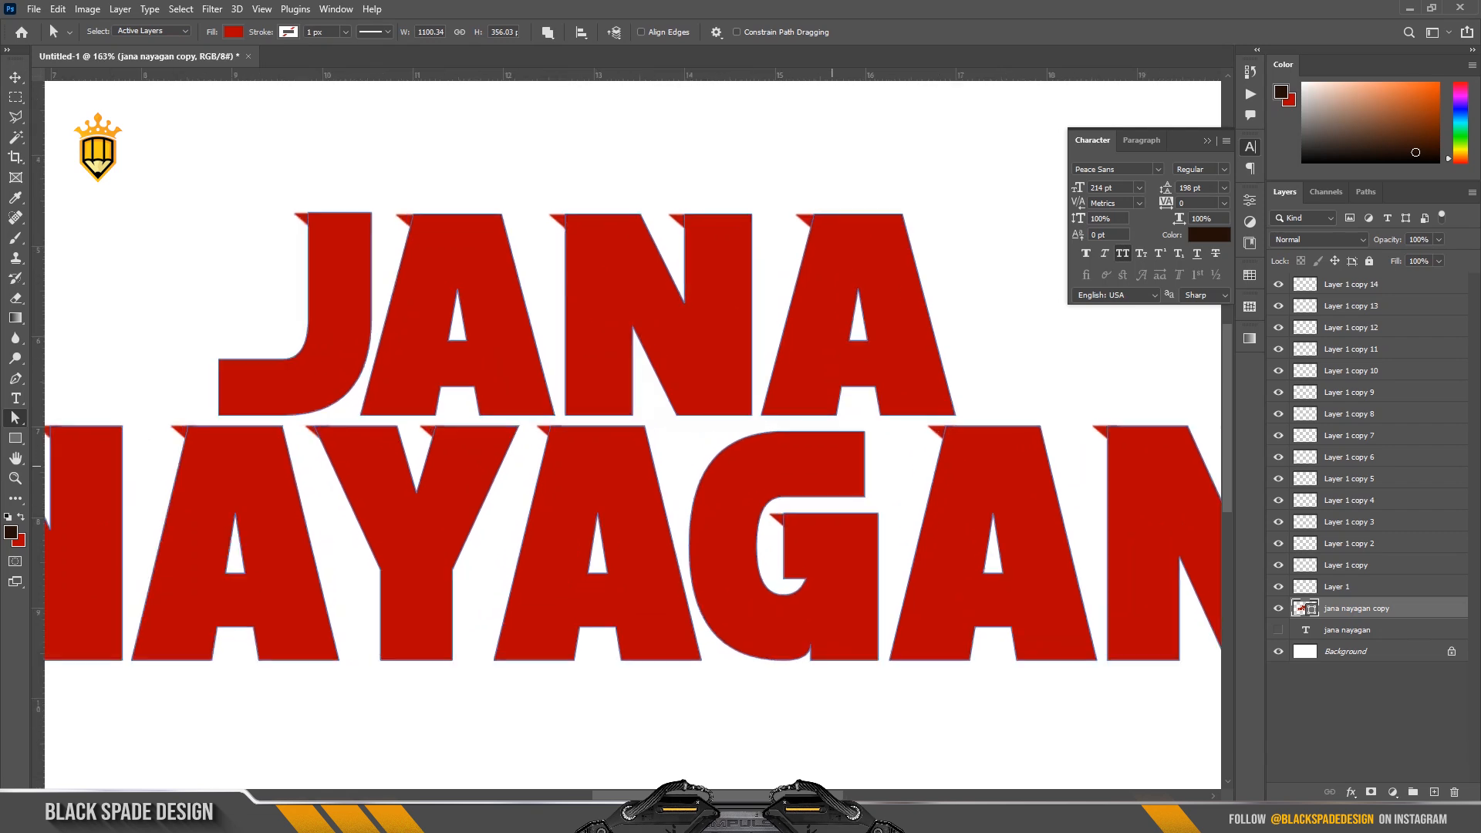
scroll(832, 465, "up", 4)
left_click_drag(885, 480, 821, 478)
left_click_drag(568, 408, 869, 521)
scroll(724, 441, "up", 1)
key("Up")
key("Up")
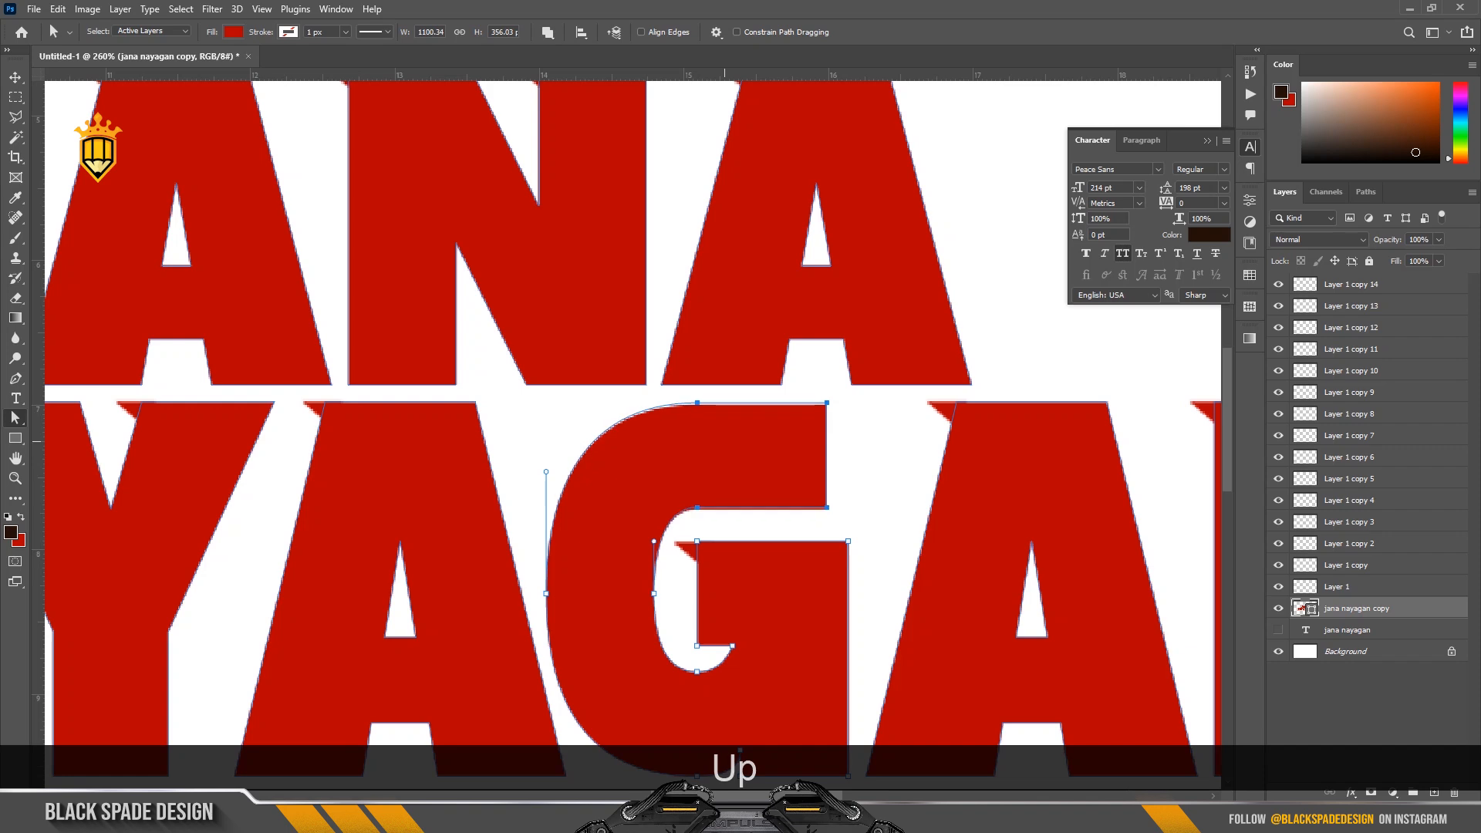
Extend the upper handle of the G's outer curve to smooth its shoulder, and shift the whole G slightly left.
left_click_drag(546, 460, 546, 454)
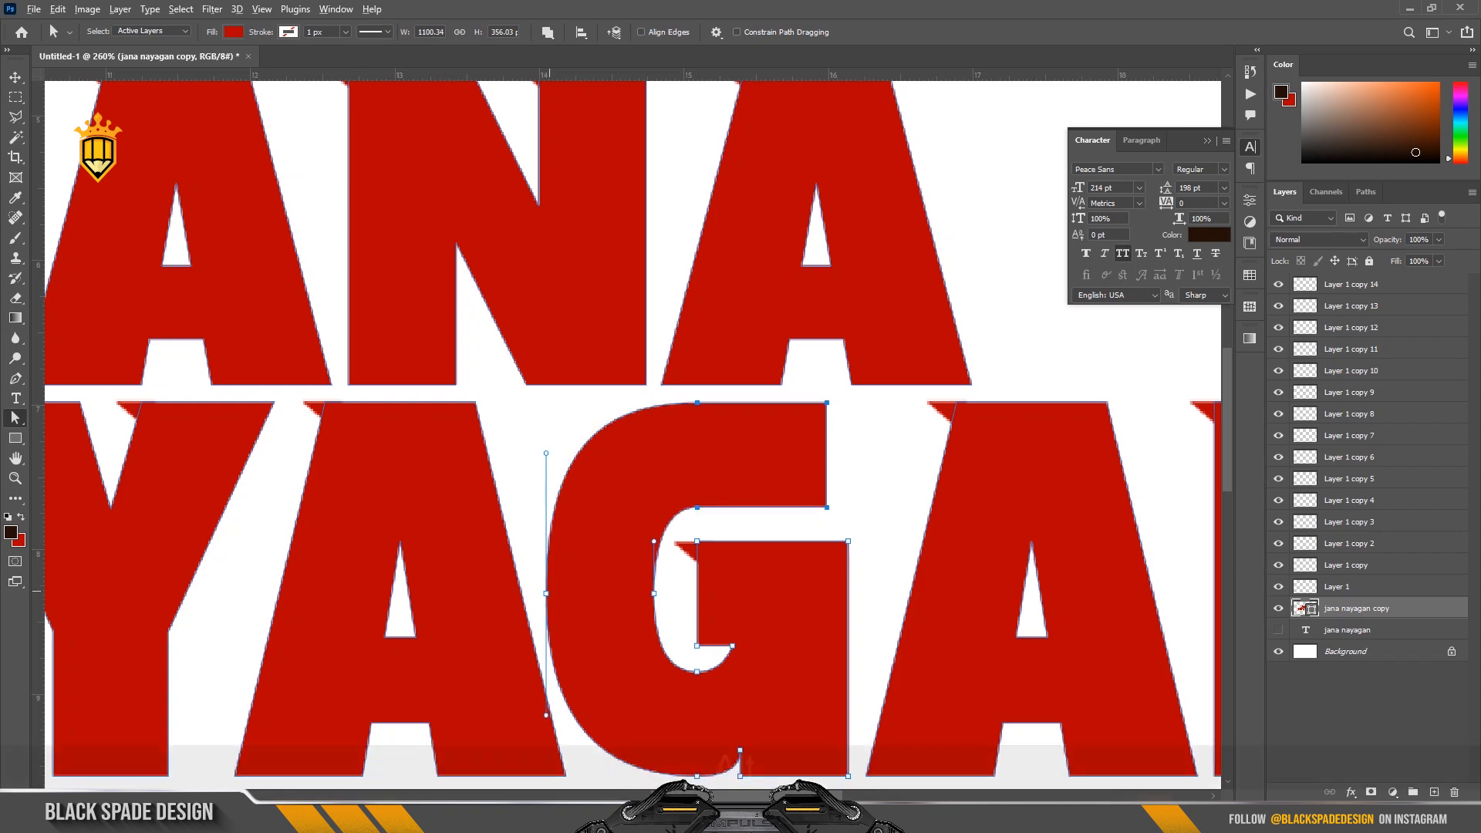
left_click_drag(546, 593, 541, 591)
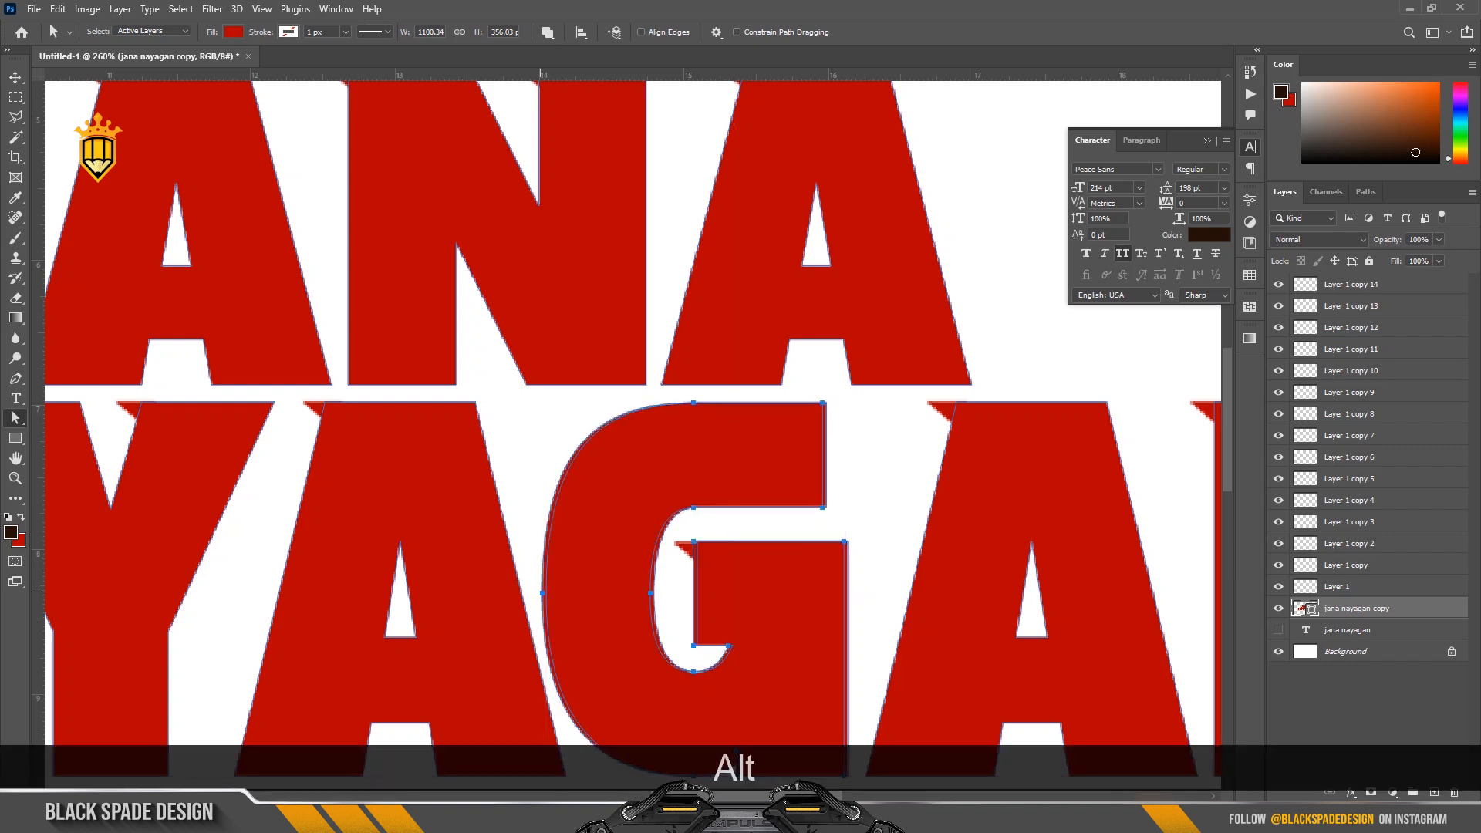
Extend the end of the G's upper arm to the right until it lines up with the edge of its lower bar.
scroll(648, 576, "down", 1)
scroll(649, 575, "up", 1)
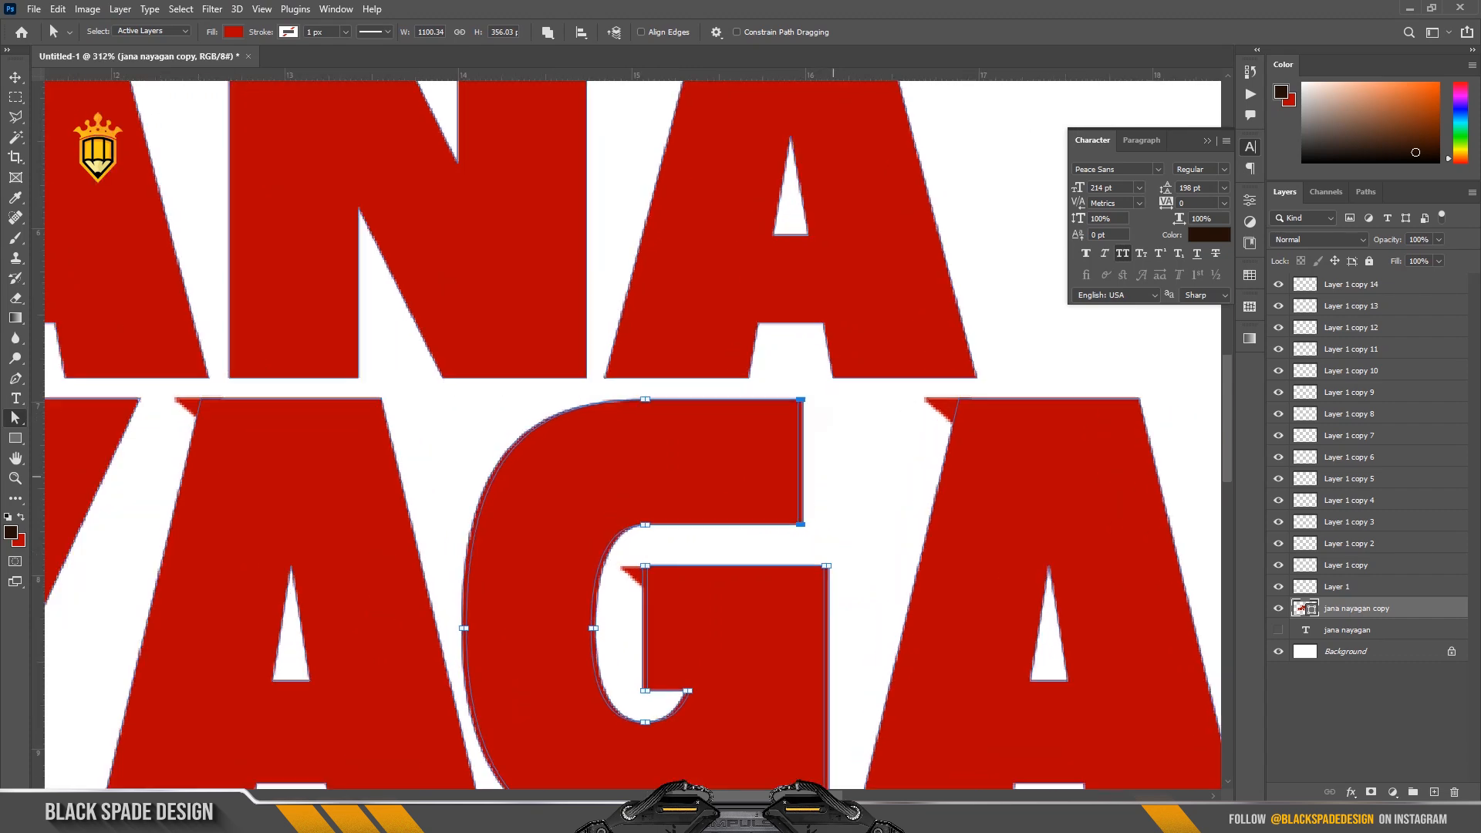
key("Right")
key("Right")
key("Right")
key("Right")
key("Right")
key("Right")
key("Right")
key("Right")
key("Right")
key("Right")
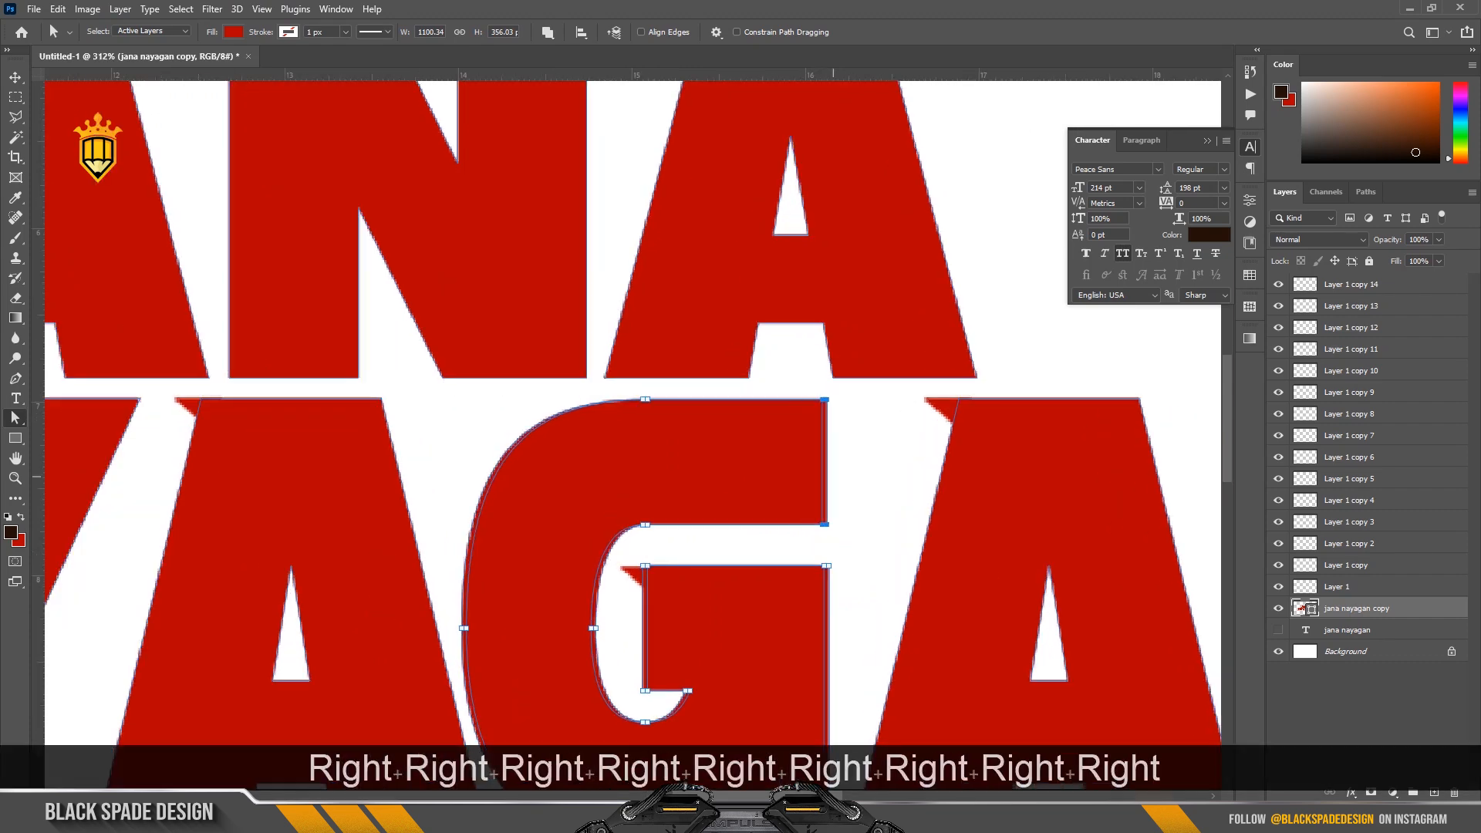
Nudge the A before the G in NAYAGAN slightly left and shift its serif left to match.
scroll(648, 576, "down", 3)
scroll(871, 503, "down", 2)
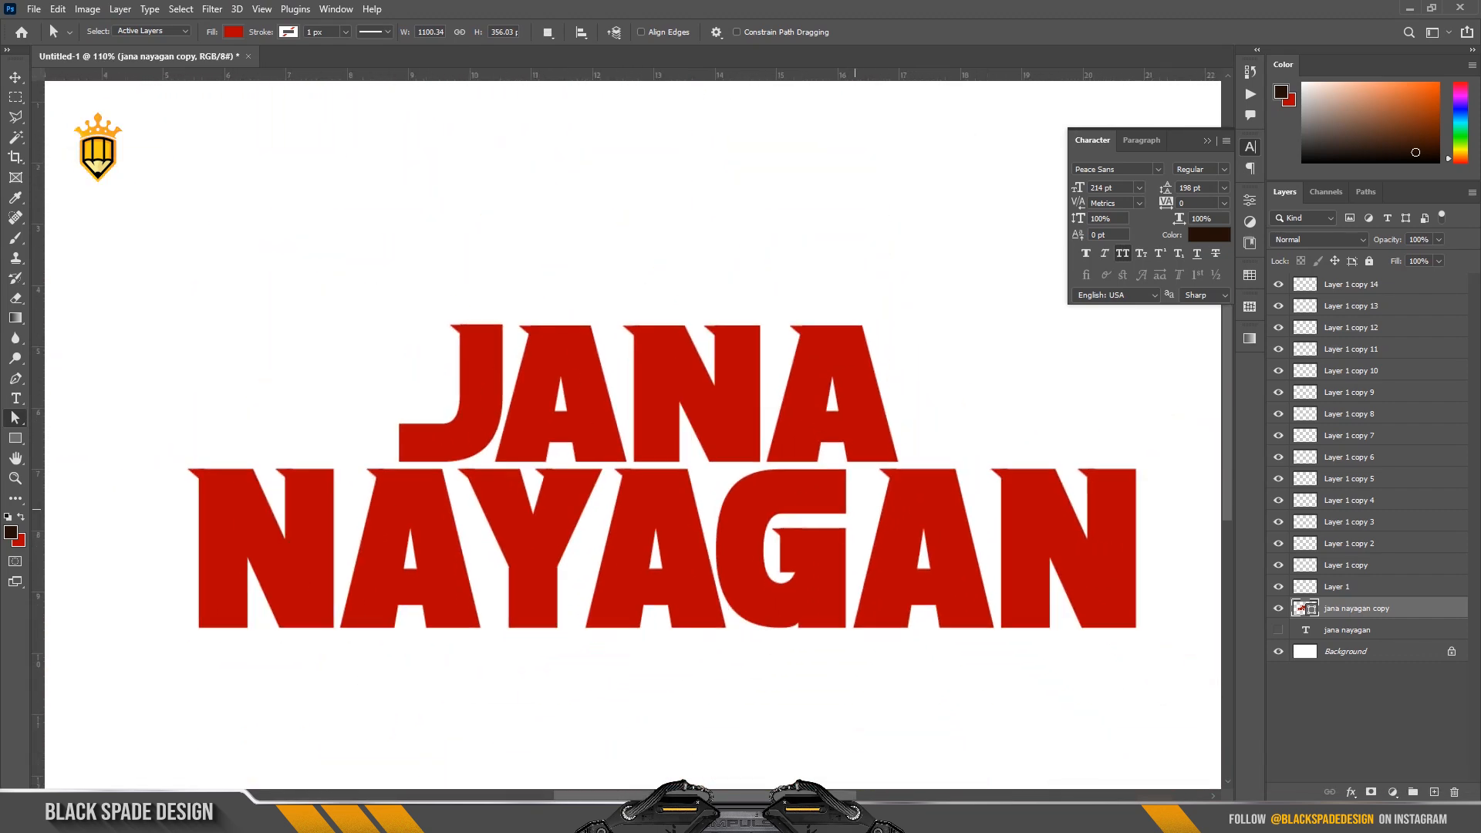
right_click(16, 418)
left_click(81, 417)
left_click(675, 512)
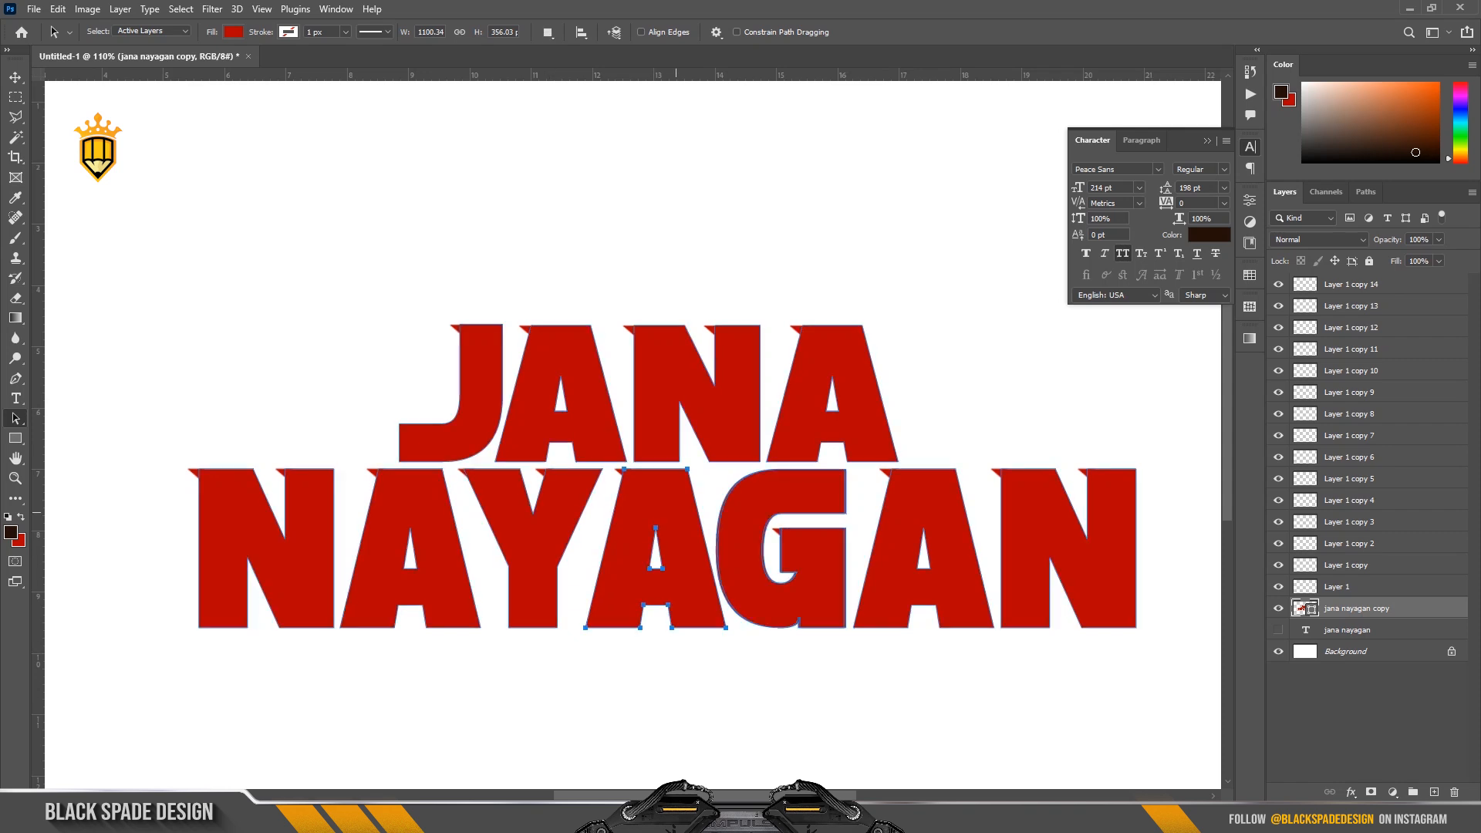
key("Left")
scroll(595, 483, "up", 3)
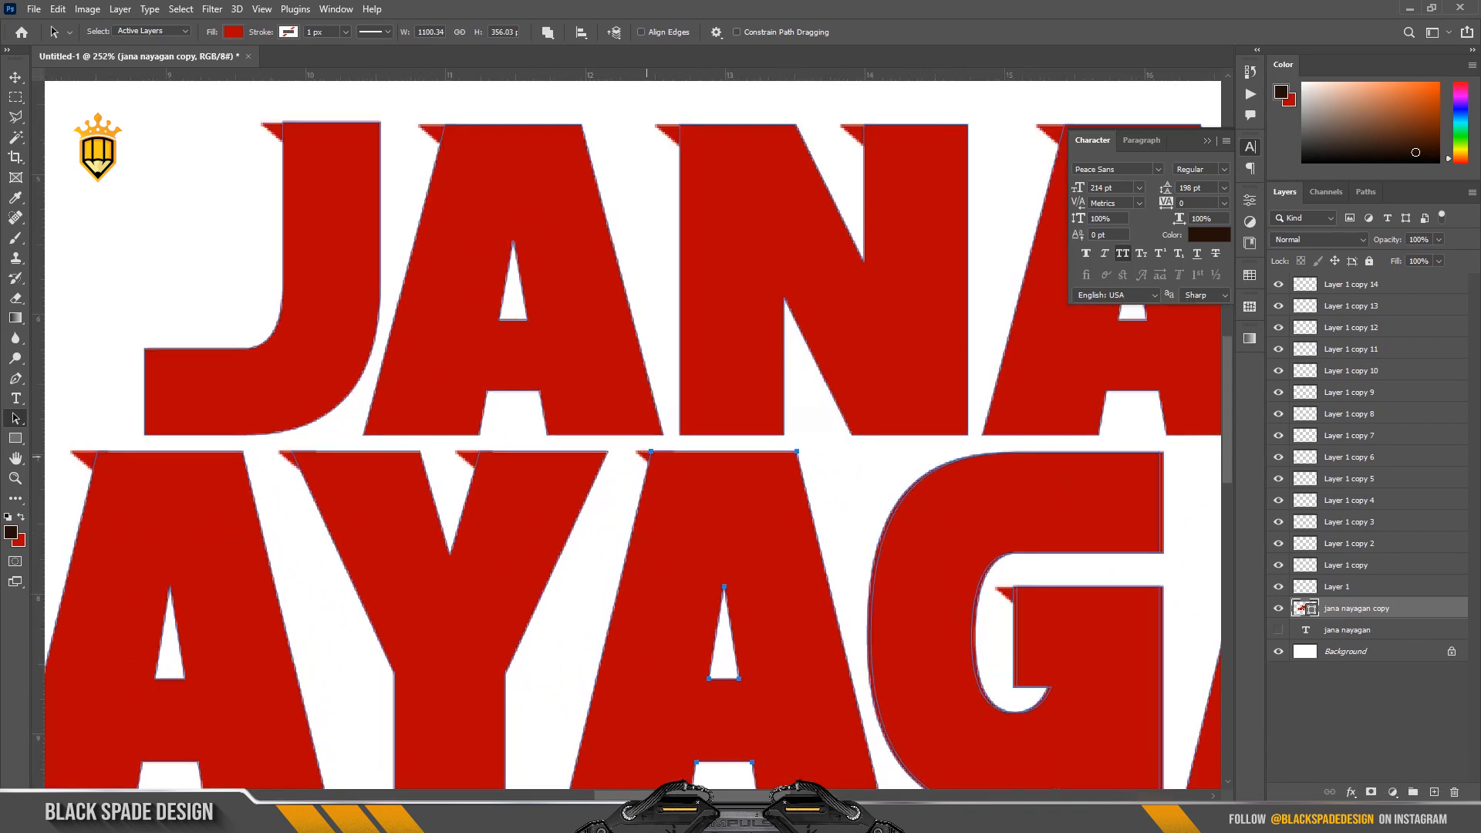
key("v")
left_click(646, 456)
key("Left")
key("Left")
scroll(661, 468, "down", 4)
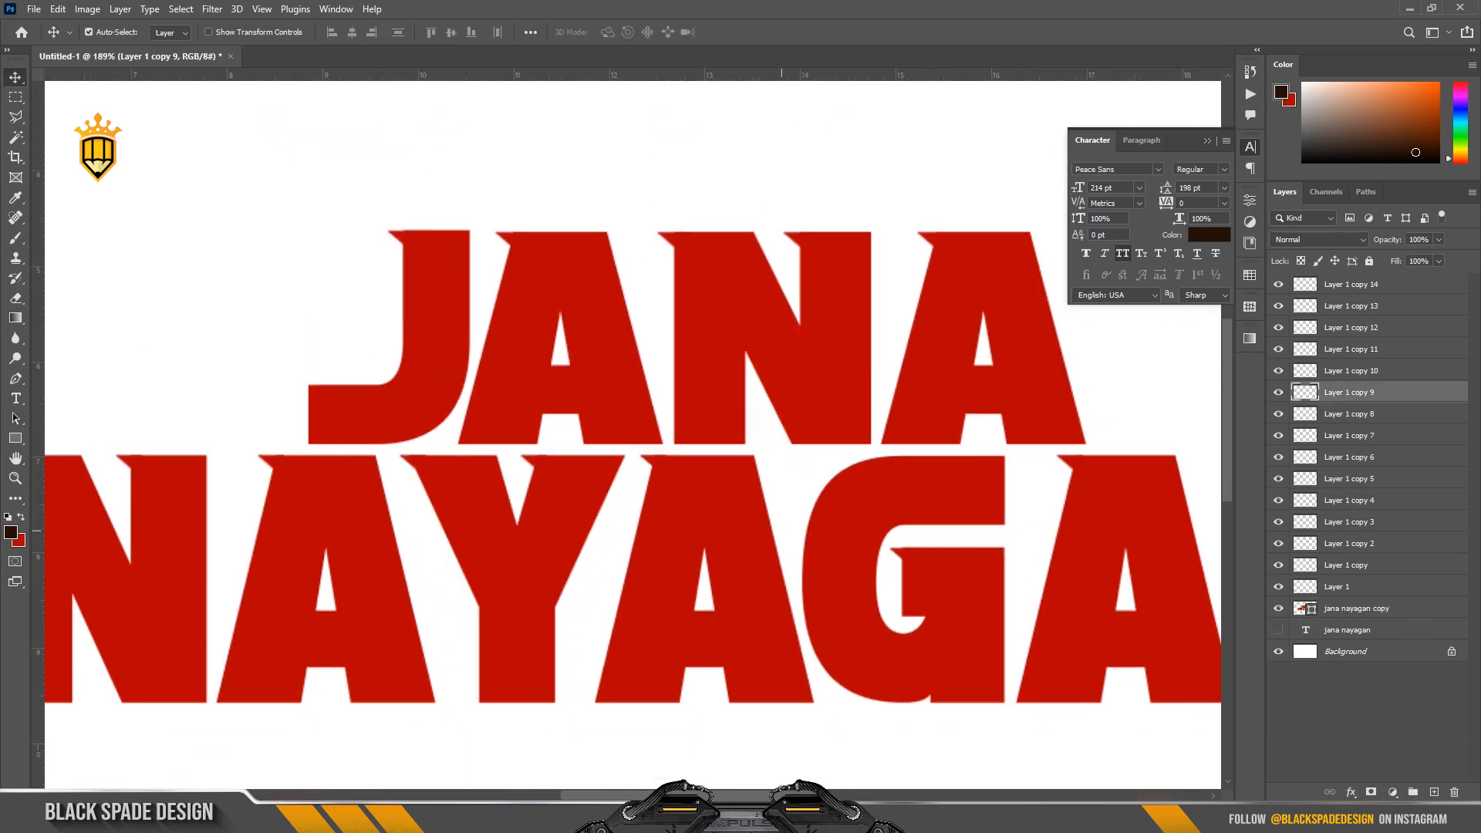
Place the Man silhouette image, scaled to about 33%, beside the last A of JANA above the last A of NAYAGAN.
scroll(664, 470, "down", 4)
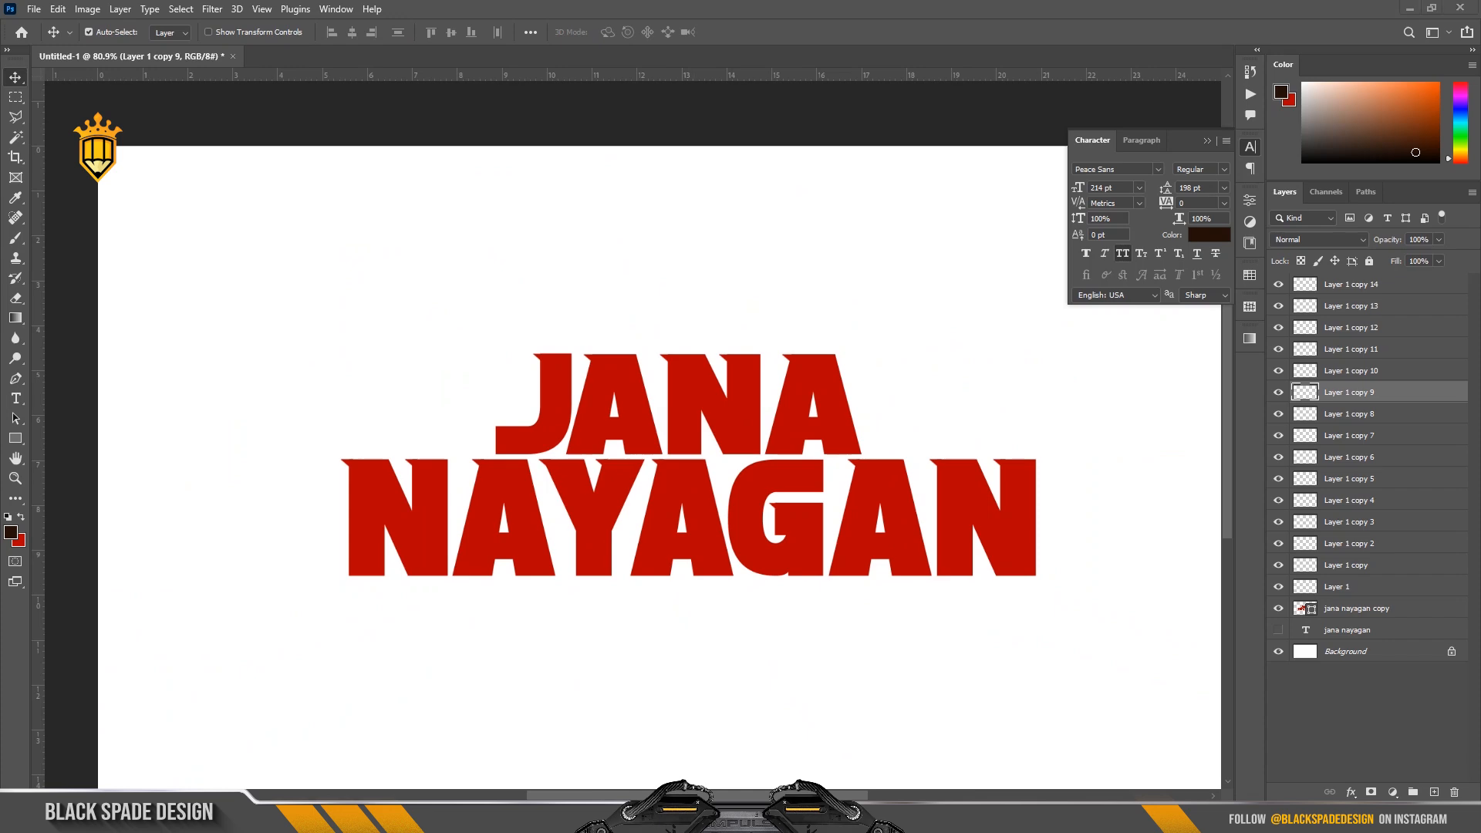
key("alt+Tab")
left_click_drag(256, 116, 950, 423)
left_click_drag(642, 458, 909, 304)
left_click_drag(1047, 128, 910, 368)
scroll(850, 441, "up", 2)
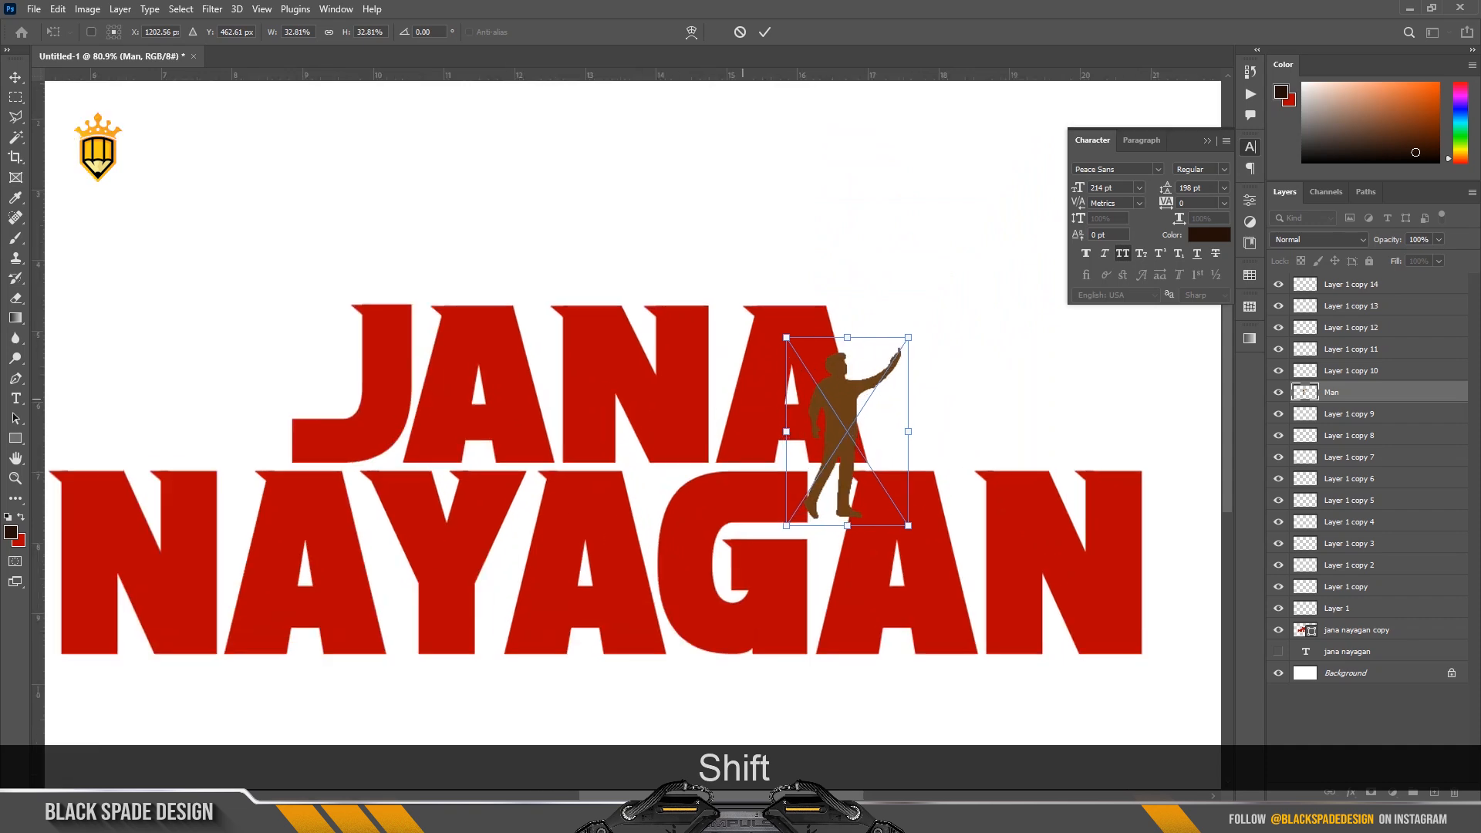
left_click_drag(849, 442, 689, 465)
scroll(693, 466, "up", 3)
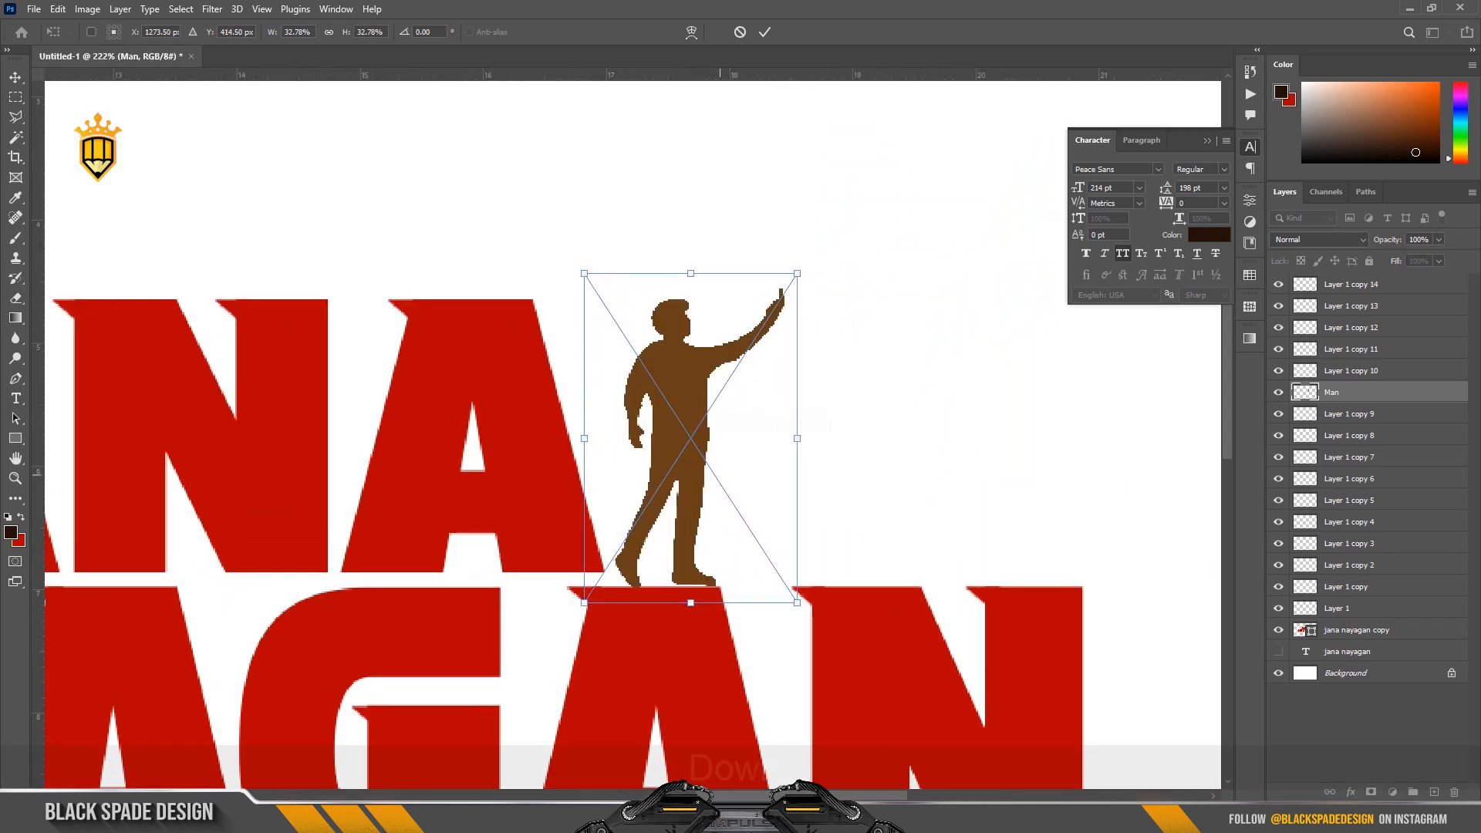
Fine-tune the silhouette's size to about 33.4% and nudge it so its feet stand on the last A of NAYAGAN.
key("Down")
key("Down")
key("Down")
key("Down")
key("Right")
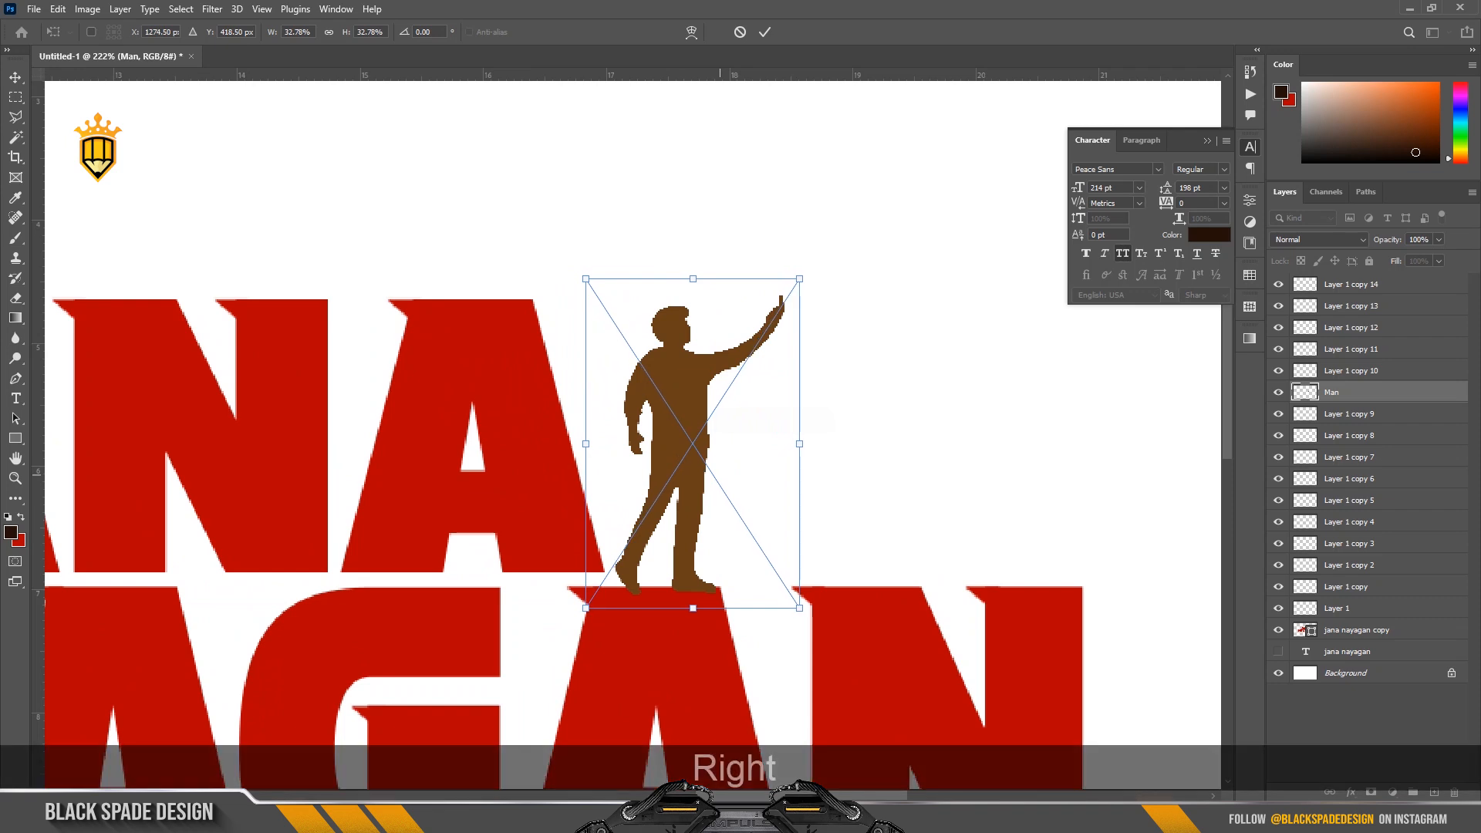
left_click_drag(799, 278, 809, 261)
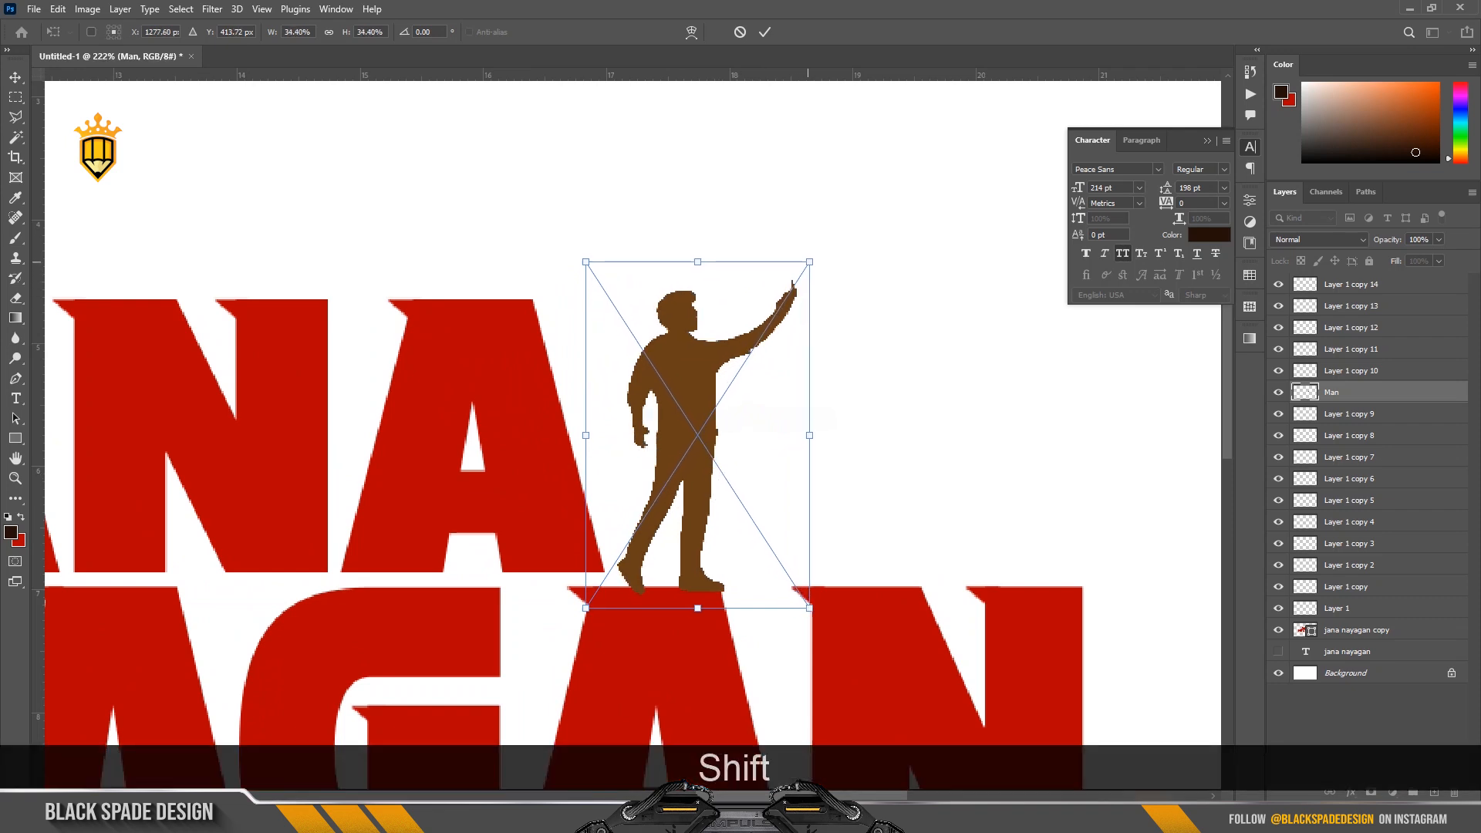
key("Left")
key("Left")
key("Left")
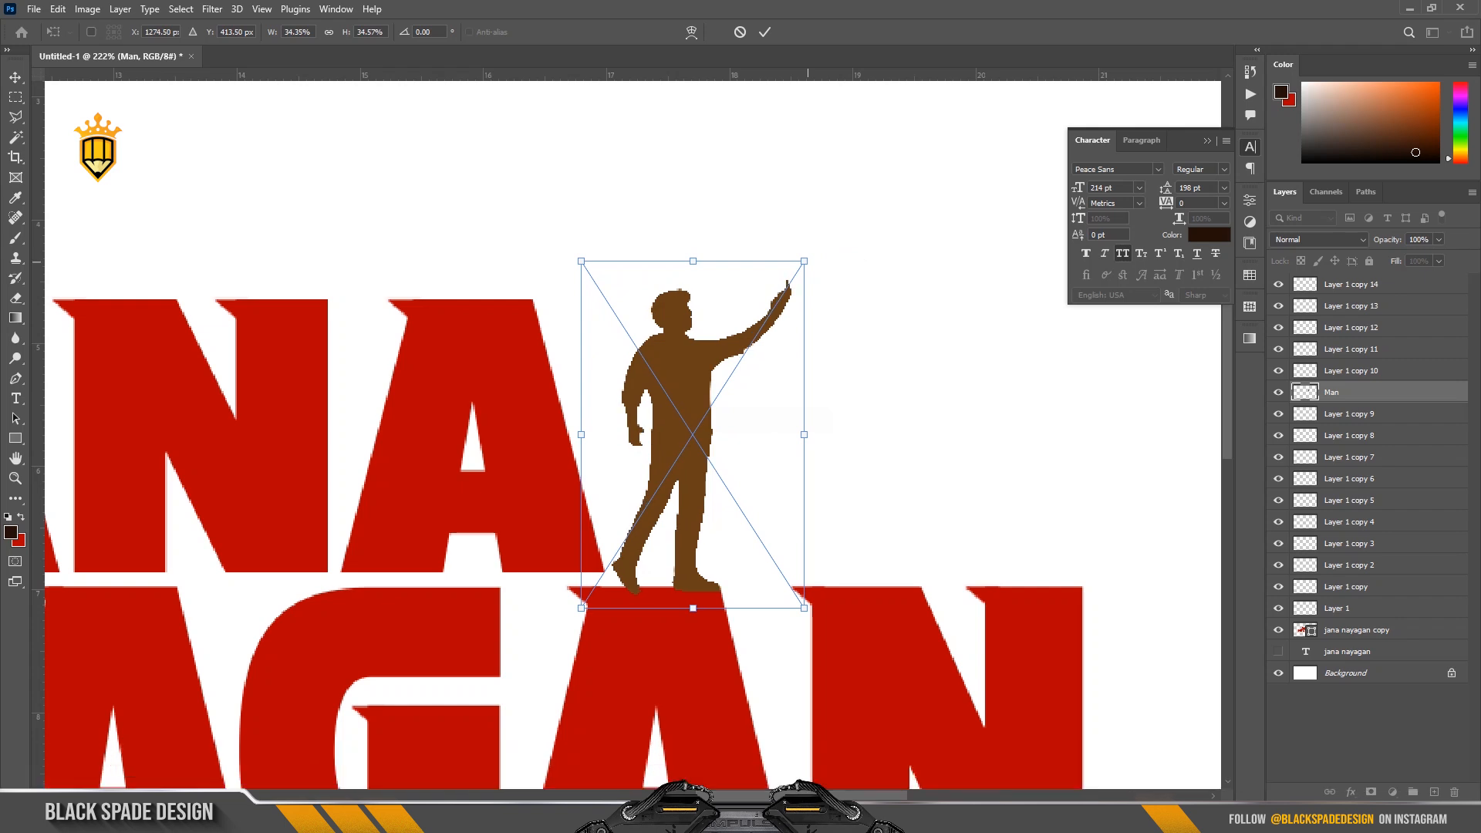
left_click_drag(803, 262, 802, 266)
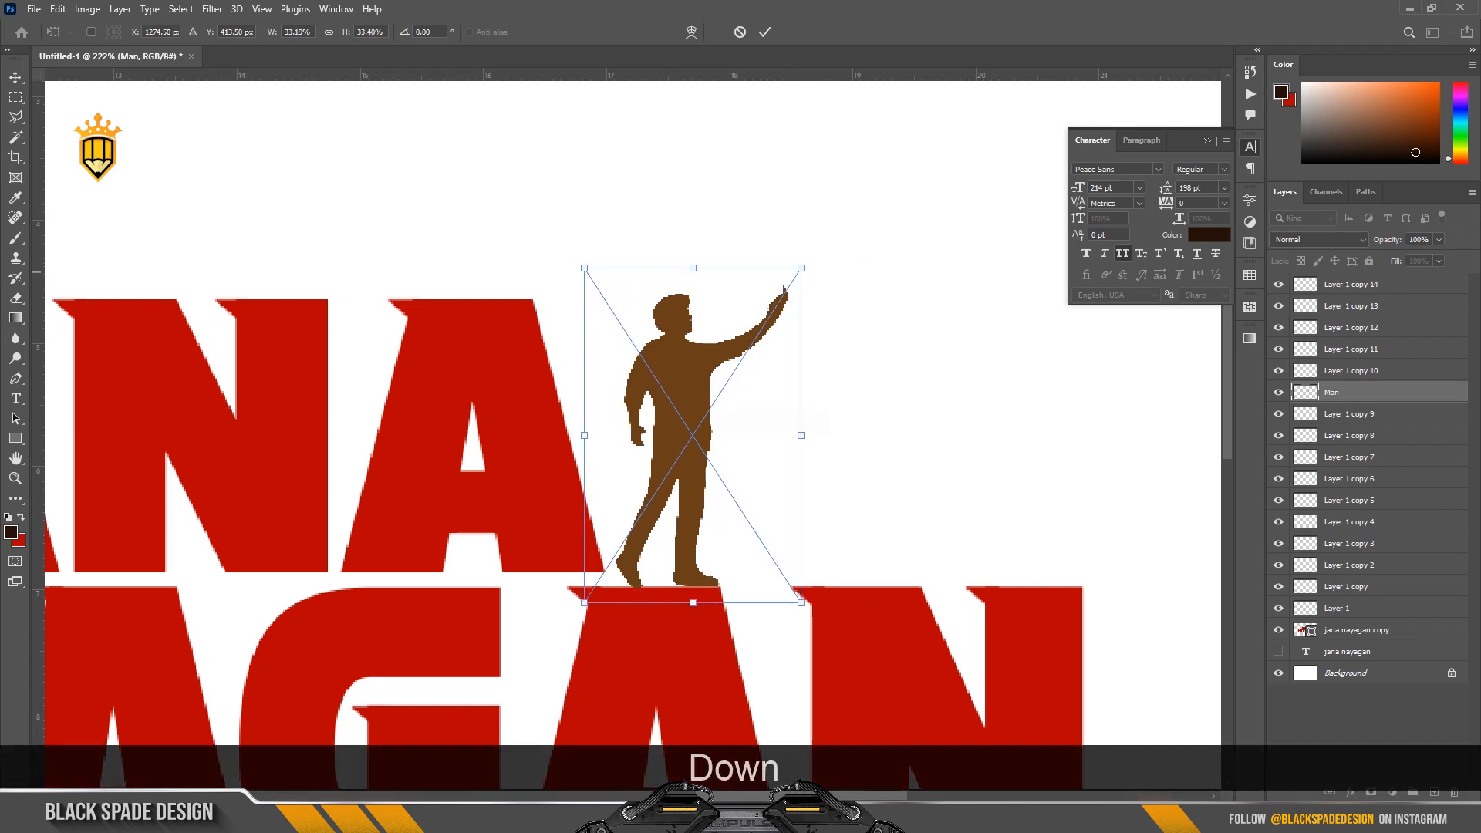
key("Down")
key("Down")
key("Return")
Merge the lettering shape, all serif layers and the Man silhouette into a single layer.
scroll(730, 425, "down", 5)
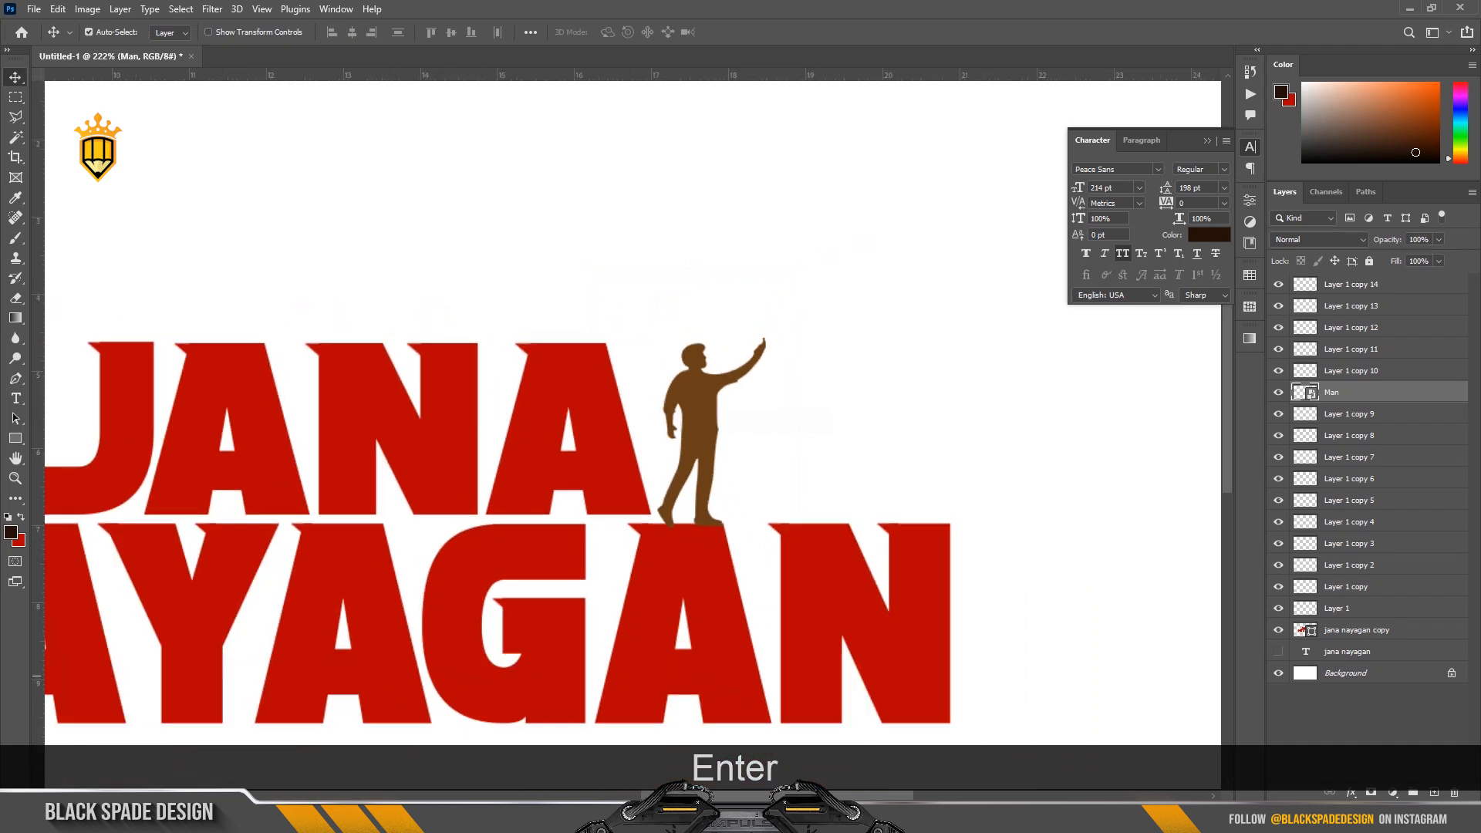
scroll(783, 416, "down", 3)
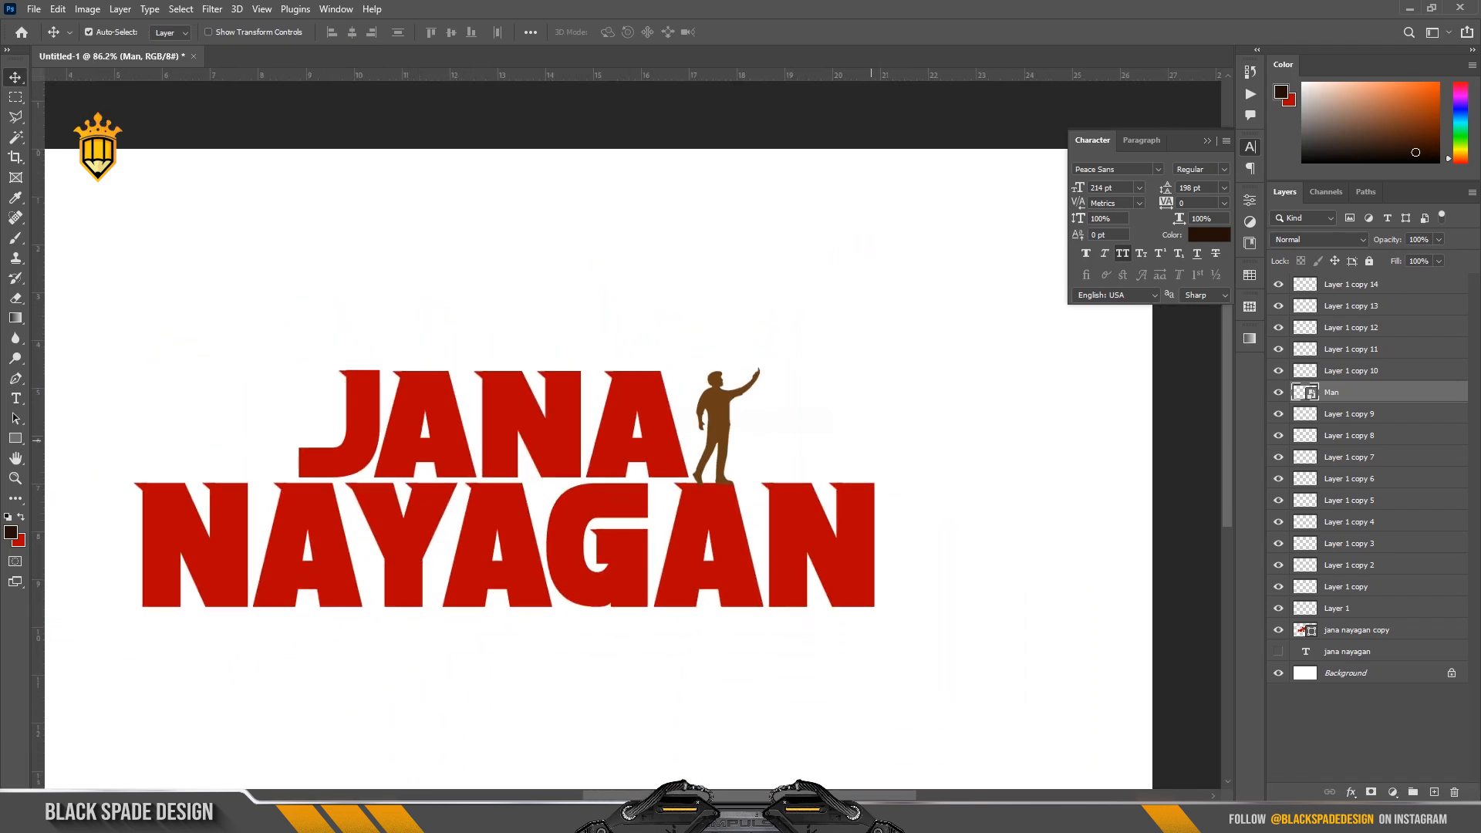
scroll(778, 403, "down", 1)
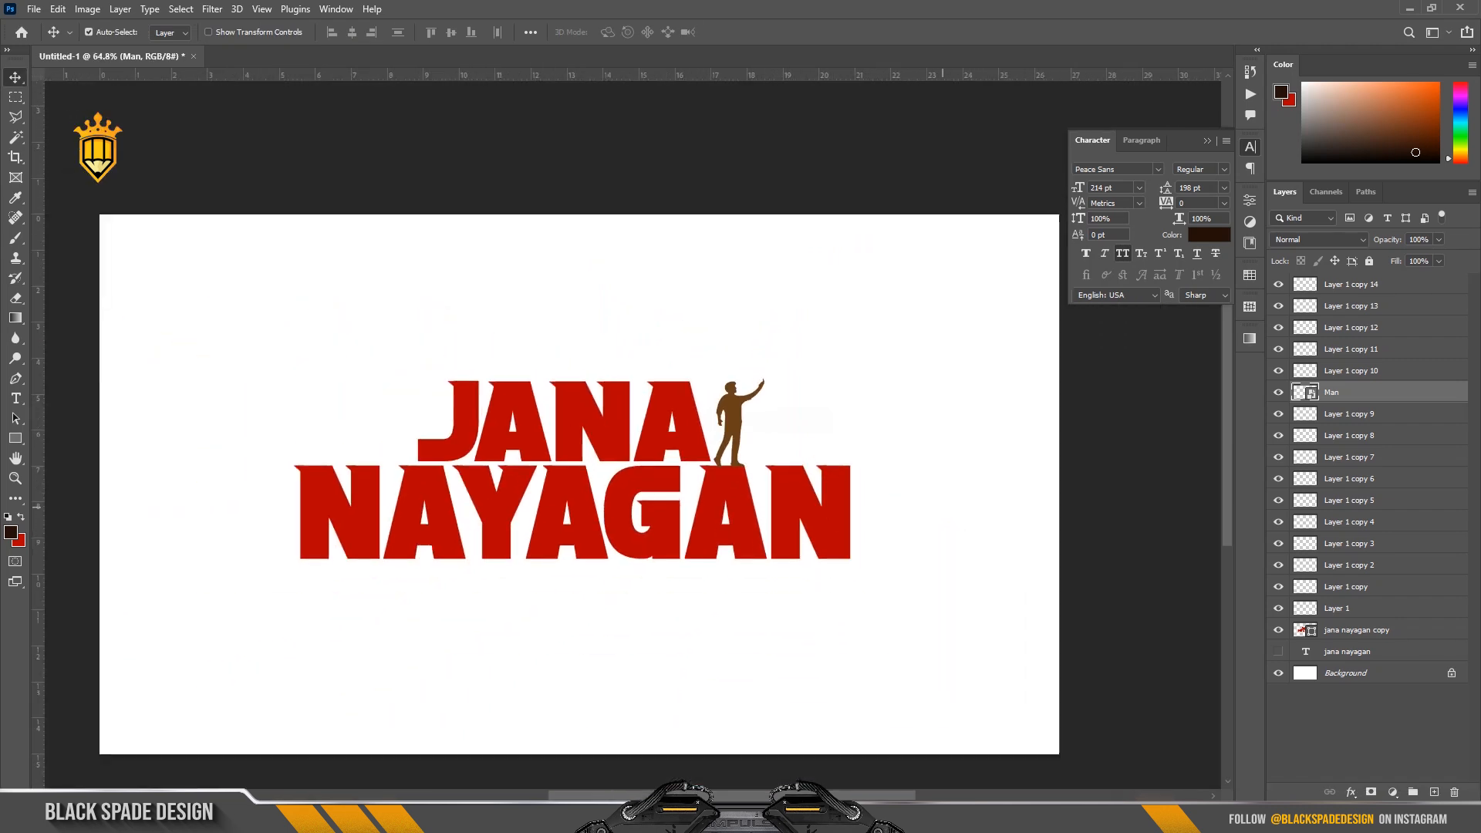
scroll(806, 423, "up", 6)
key("space")
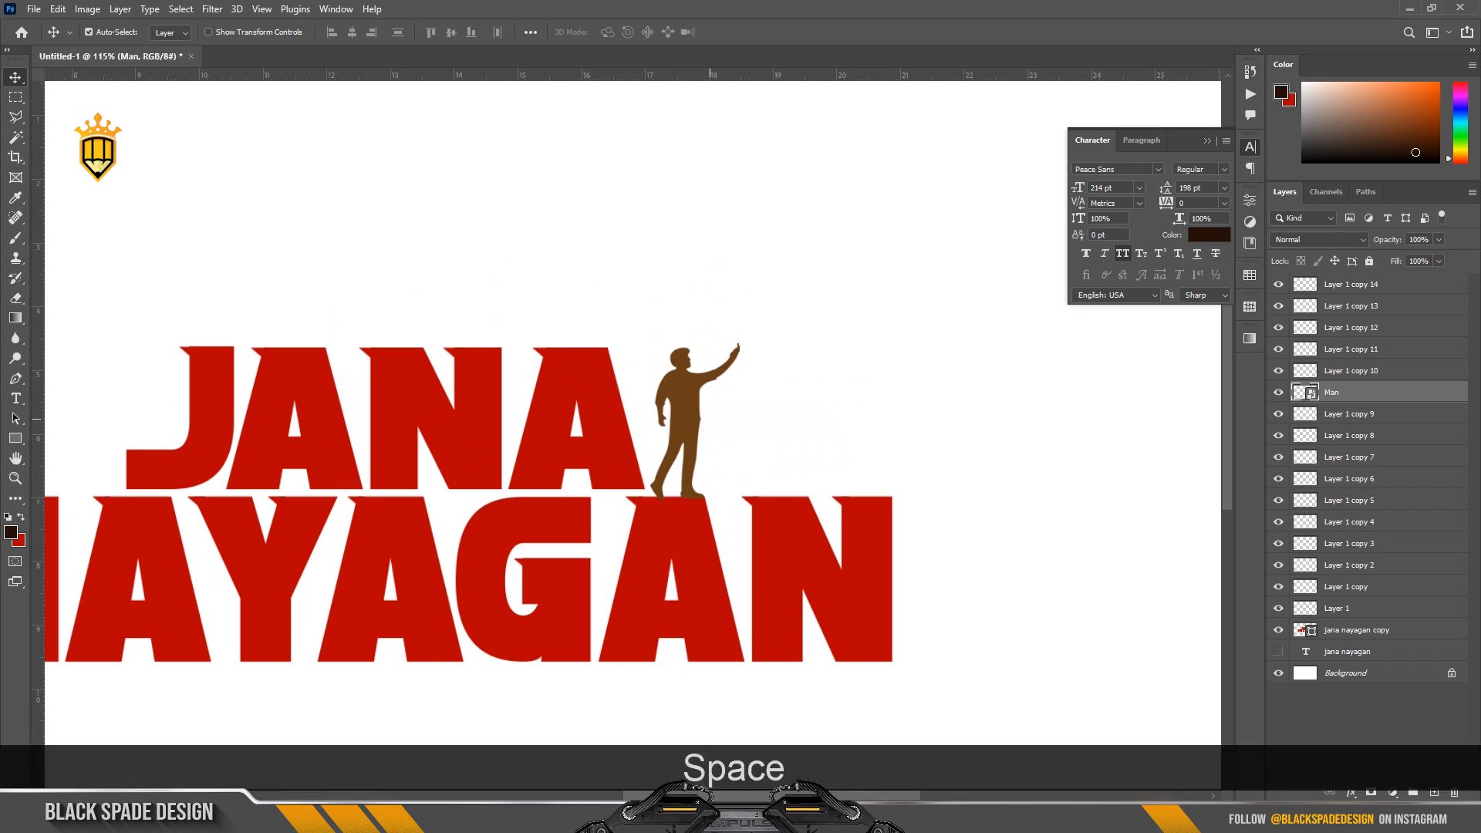
left_click_drag(715, 422, 843, 406)
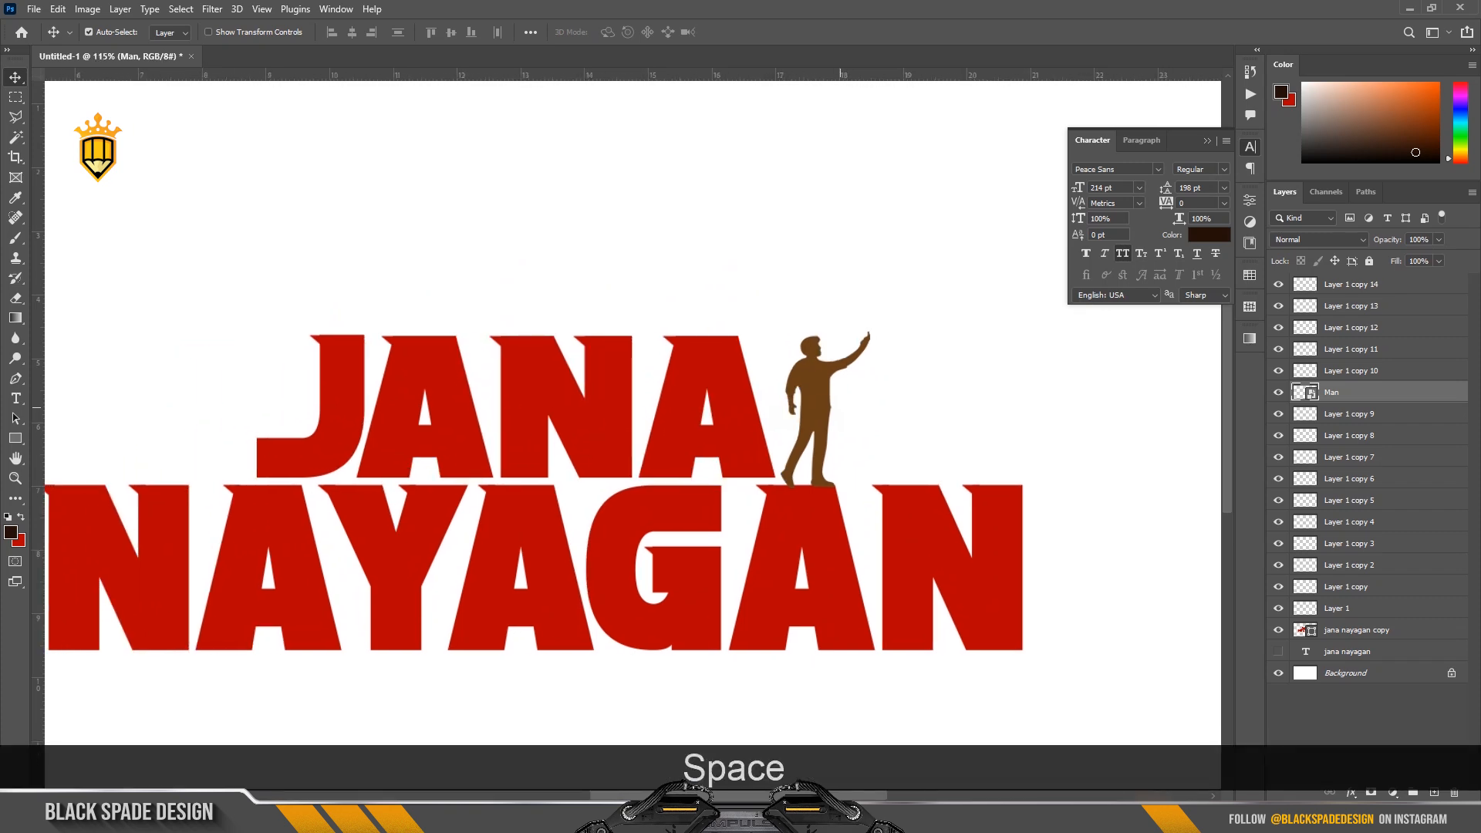
scroll(840, 408, "down", 3)
left_click(1351, 284)
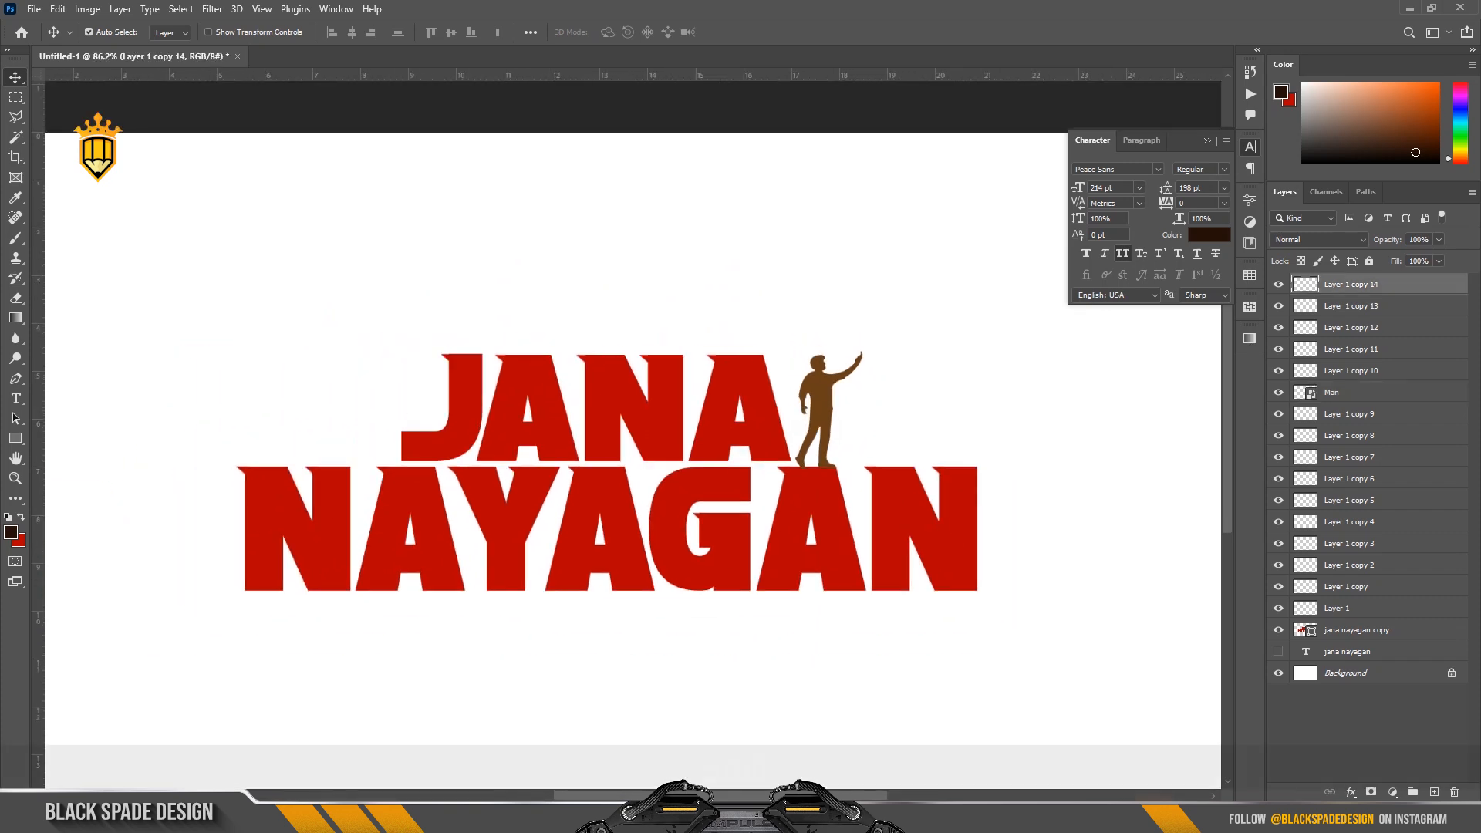
left_click(1357, 630, "shift")
key("ctrl+e")
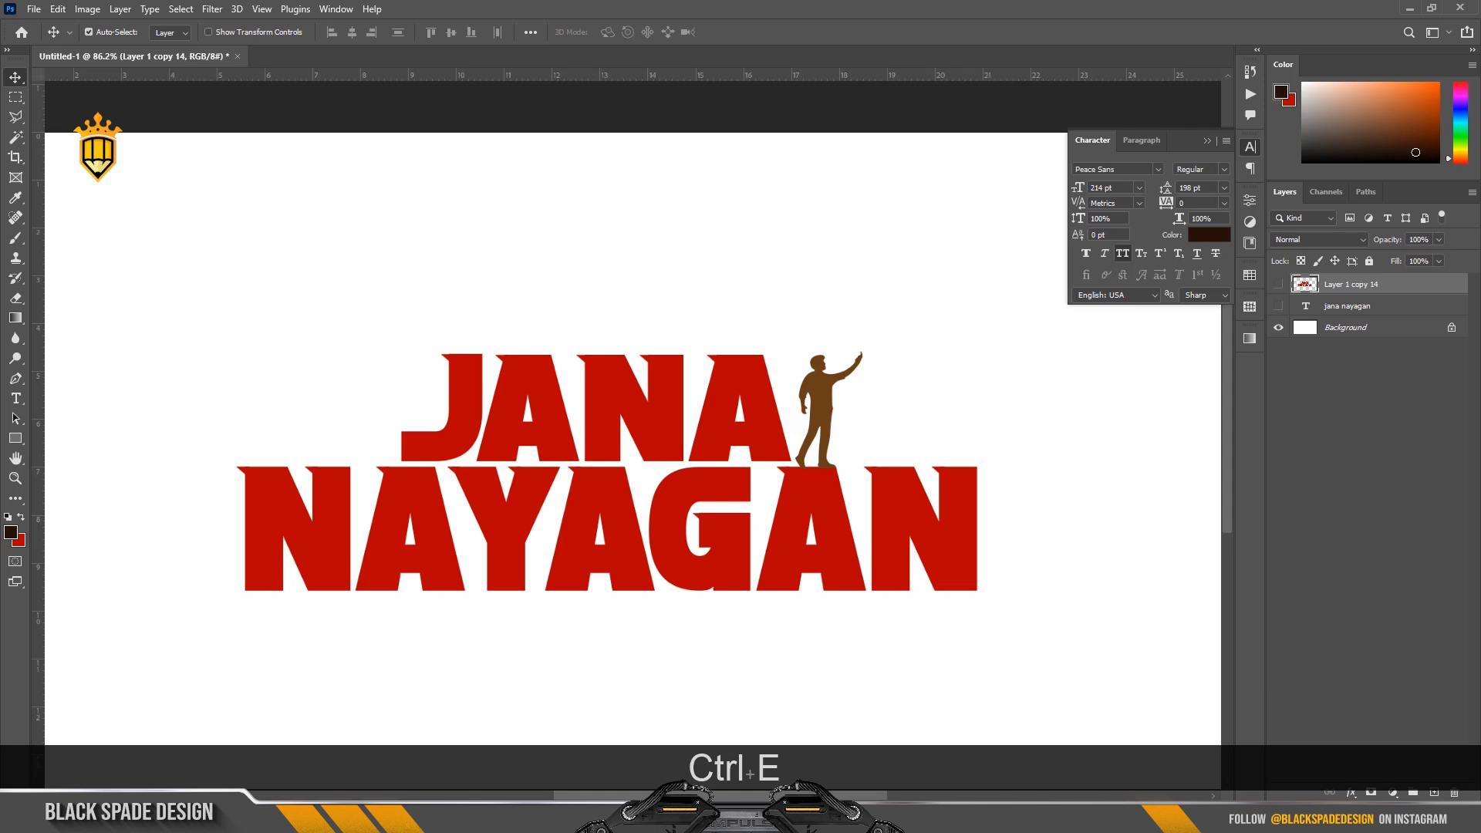
Convert the merged lettering layer to a smart object.
scroll(730, 430, "down", 2)
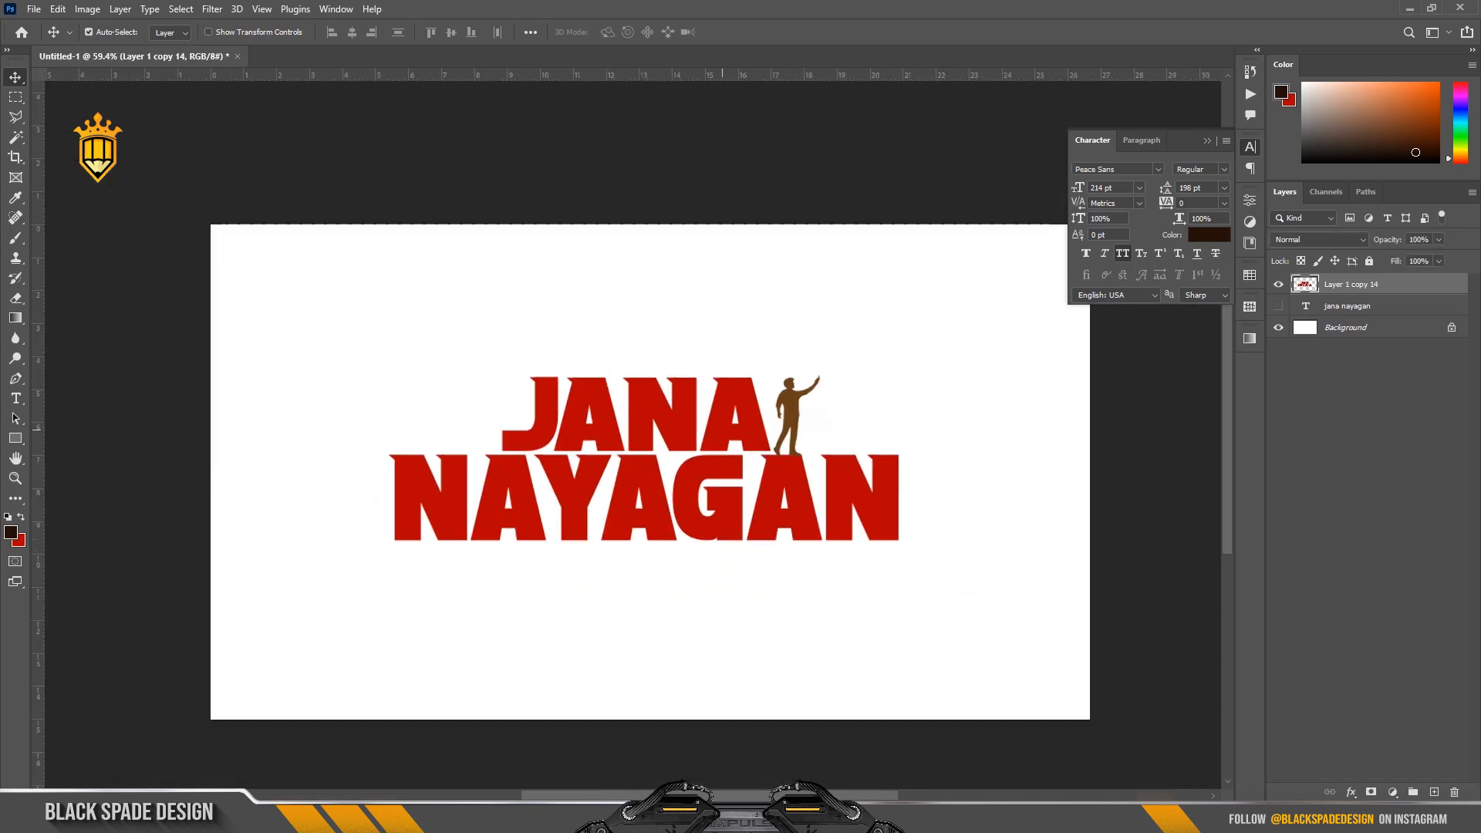
right_click(1380, 283)
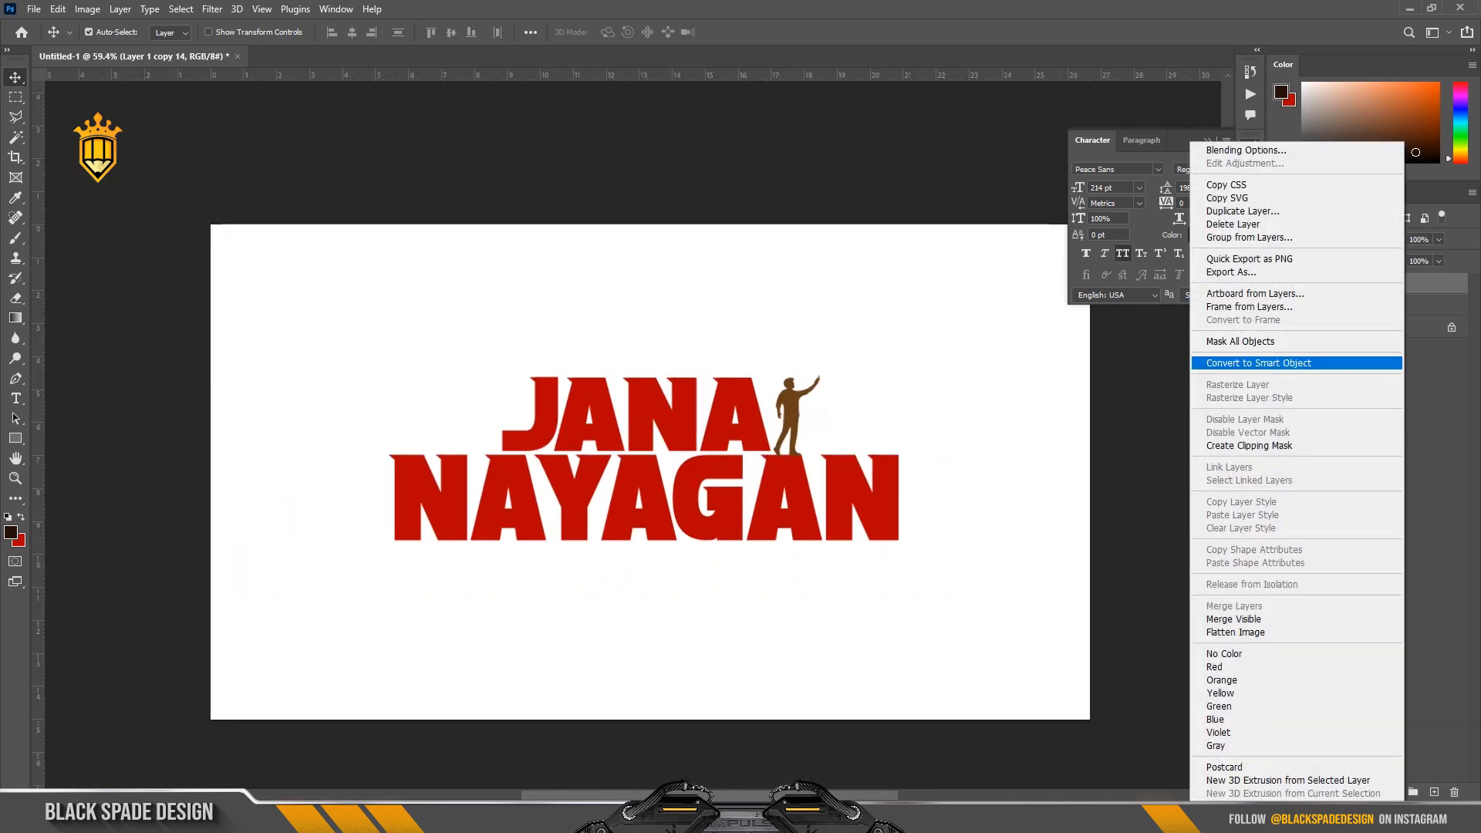
left_click(1265, 363)
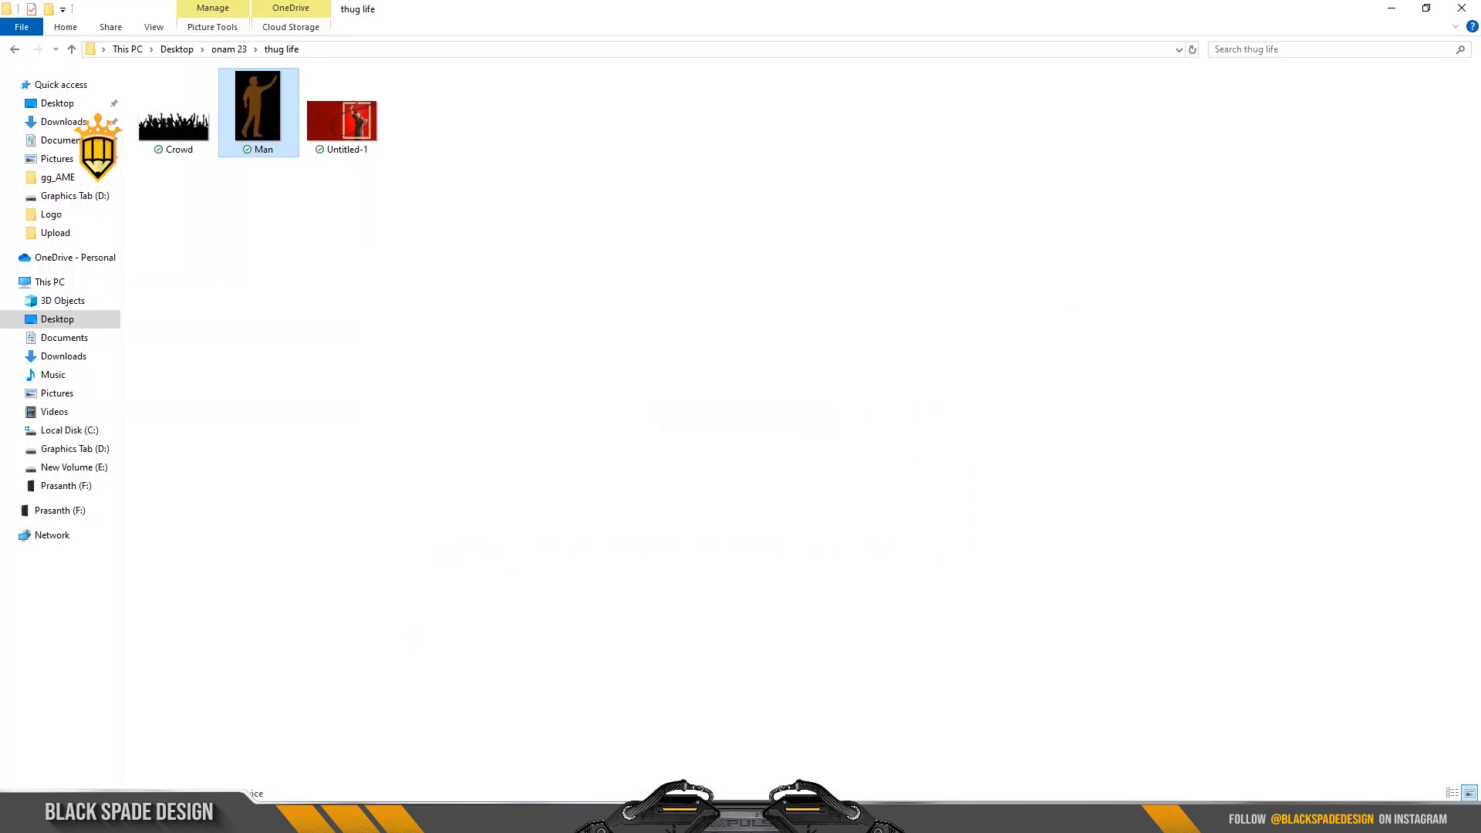
Place the red poster image of the framed man with a whip and stack it beneath the lettering layer.
left_click_drag(342, 112, 644, 677)
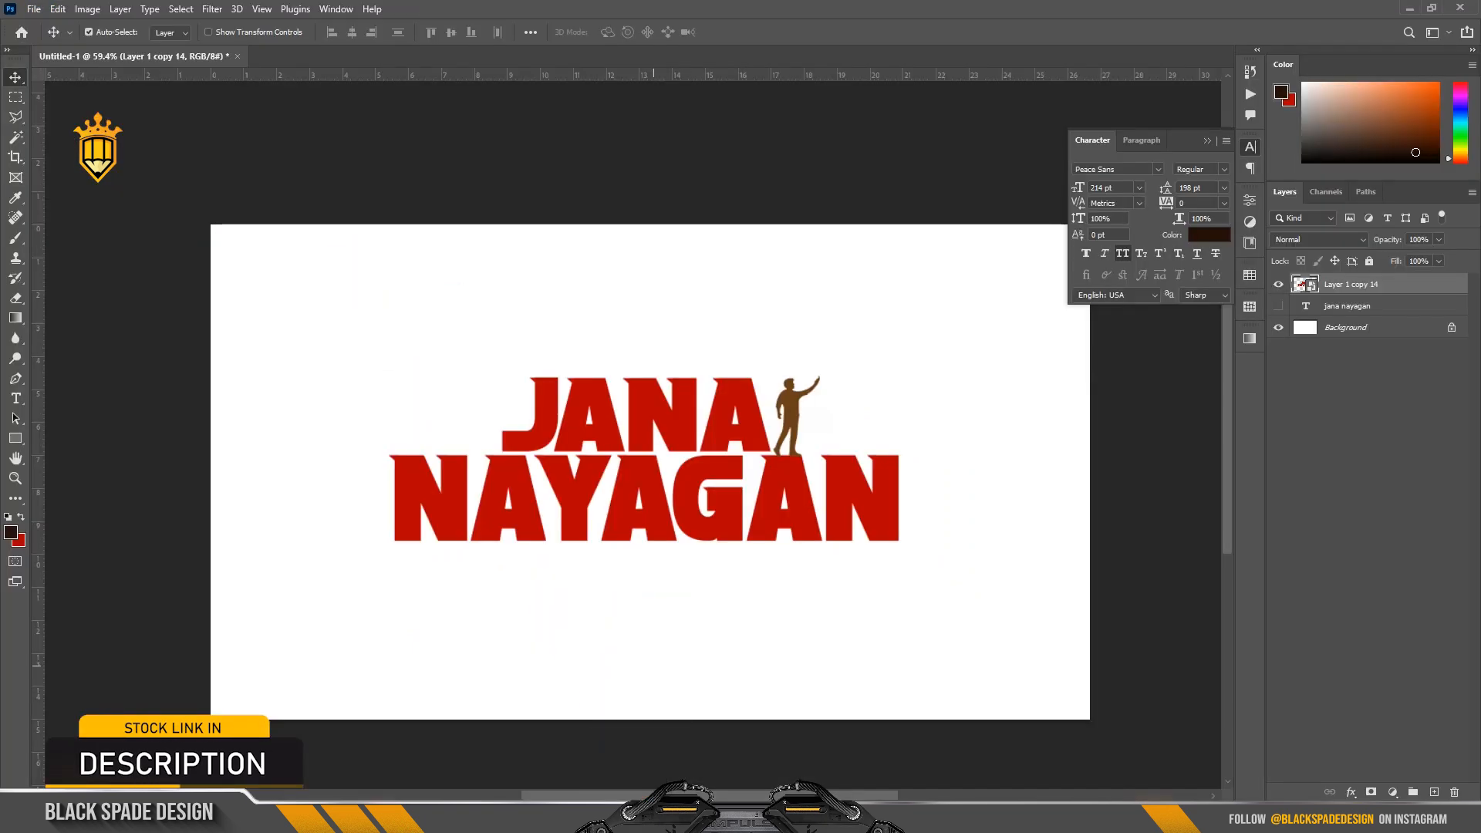
key("Return")
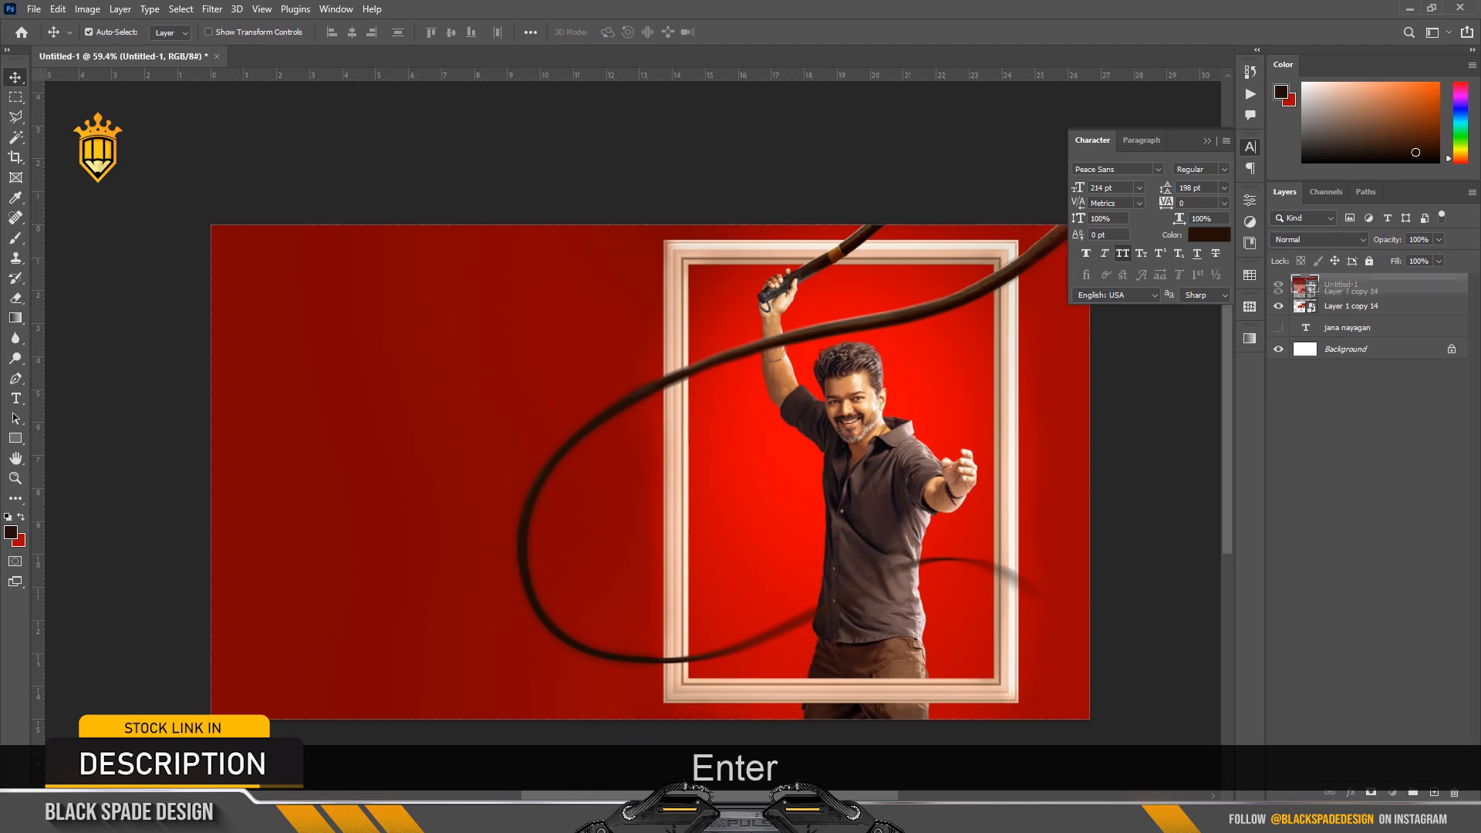
left_click_drag(1346, 287, 1345, 281)
Add a Color Overlay in light grey ebebeb to the lettering layer.
left_click(1350, 792)
left_click(1388, 726)
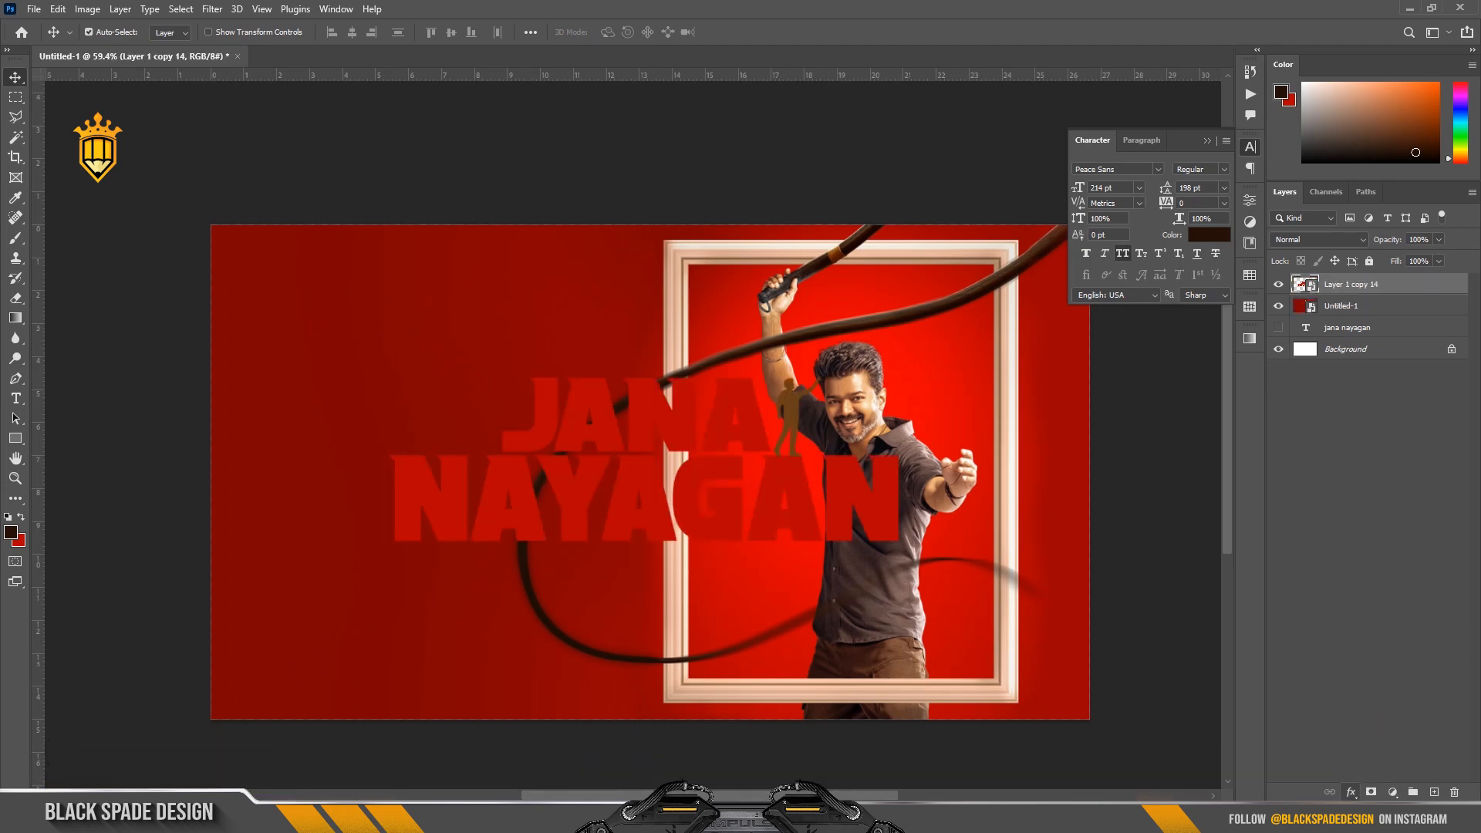
left_click(1212, 476)
left_click_drag(1009, 251, 1007, 244)
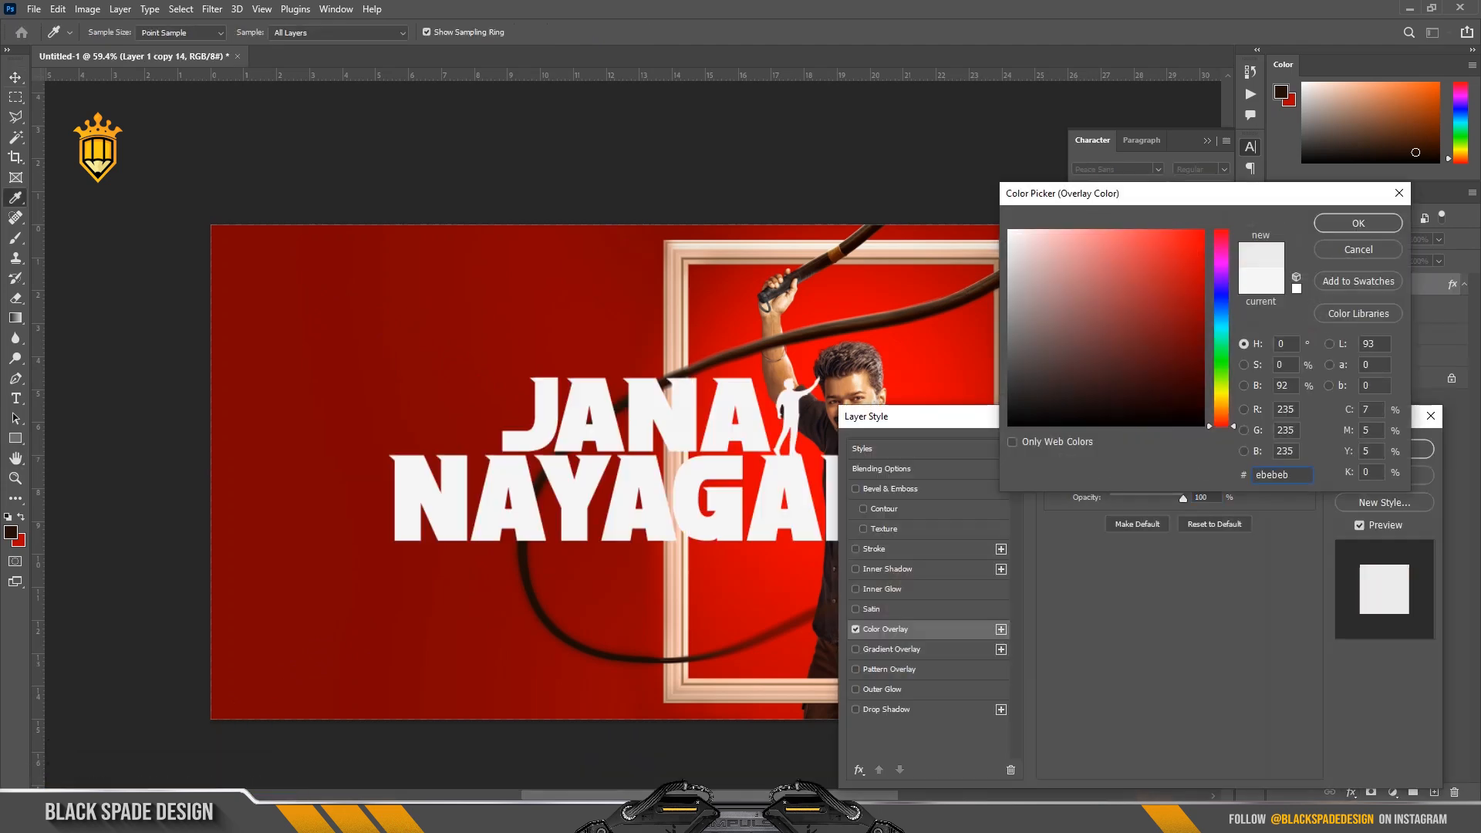
left_click(1358, 223)
left_click(1383, 449)
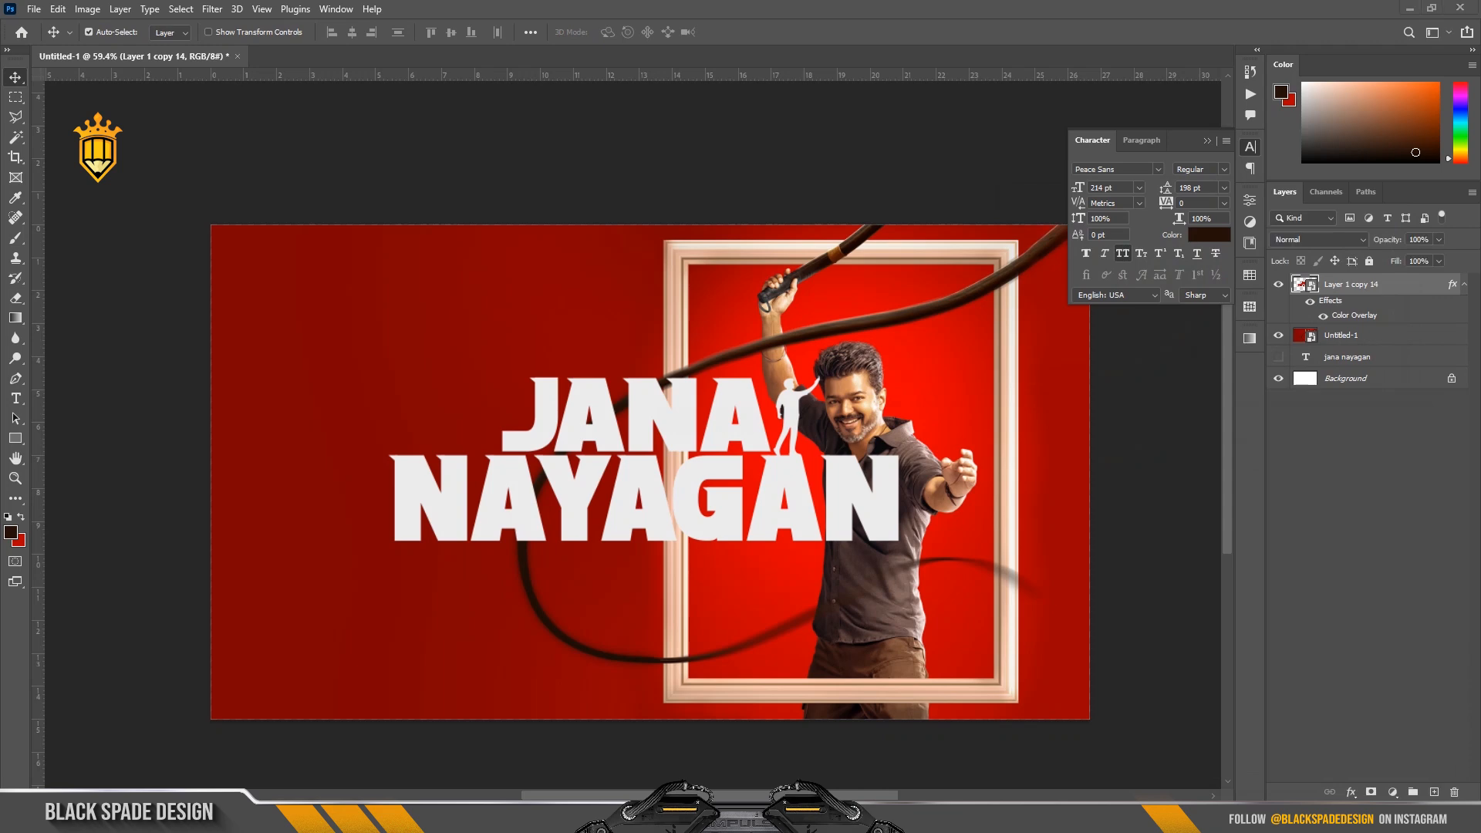
Move the title onto the empty red area left of the frame and scale it to 66.14%.
left_click_drag(682, 397, 595, 398)
key("ctrl+t")
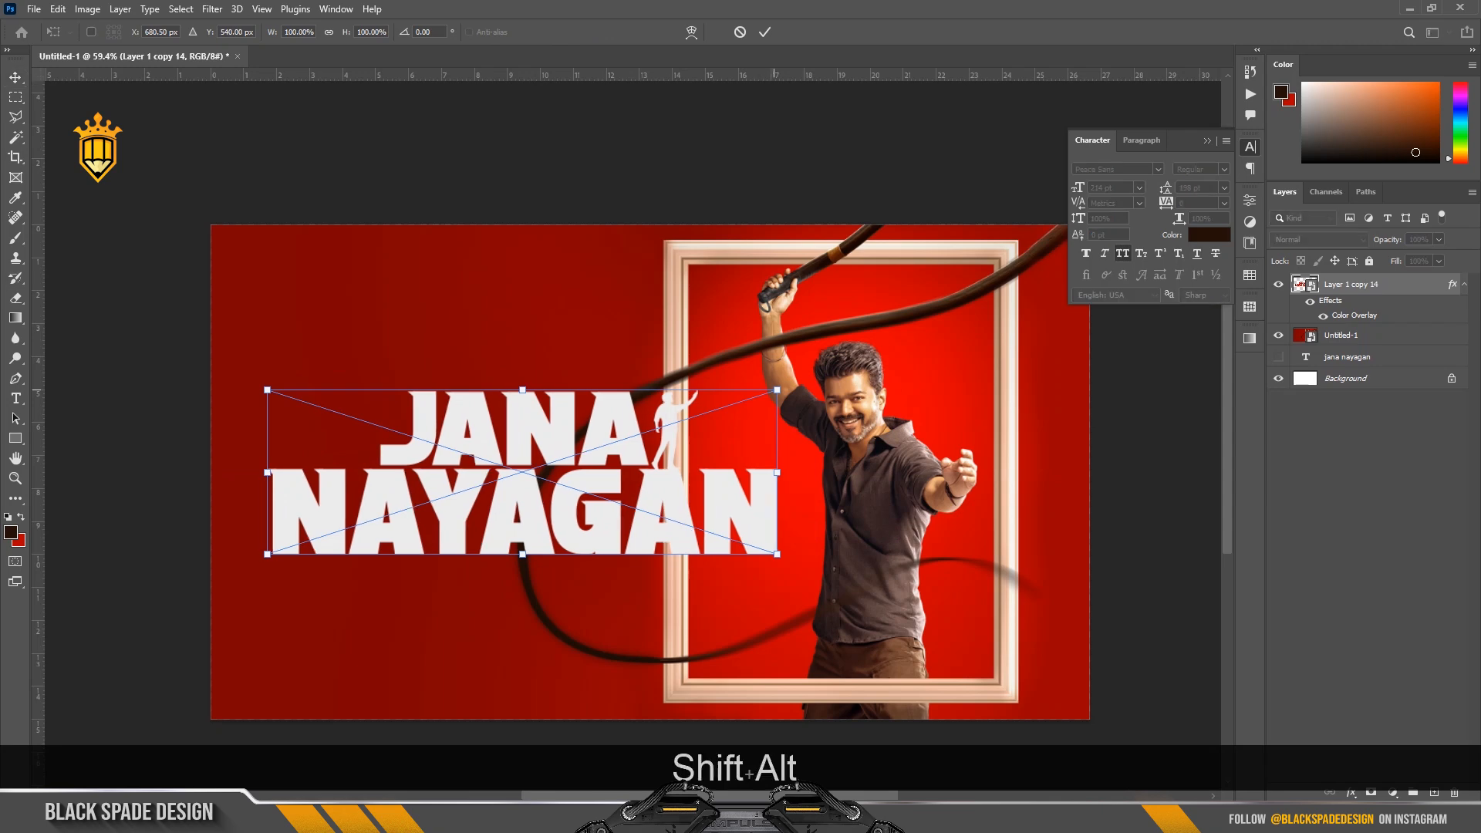
left_click_drag(777, 390, 529, 442)
key("Return")
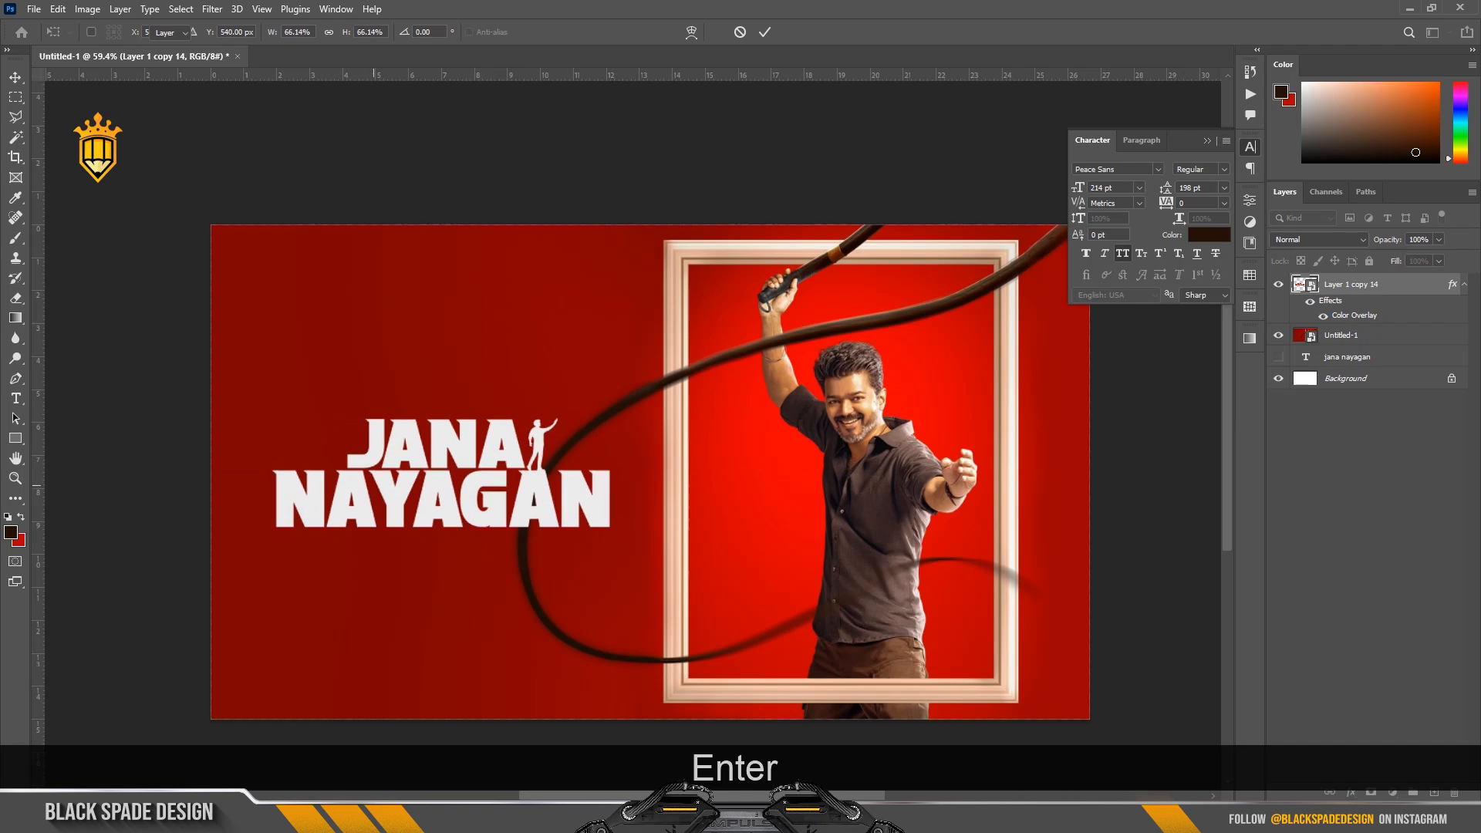
scroll(370, 471, "up", 4)
key("space")
left_click_drag(399, 509, 439, 485)
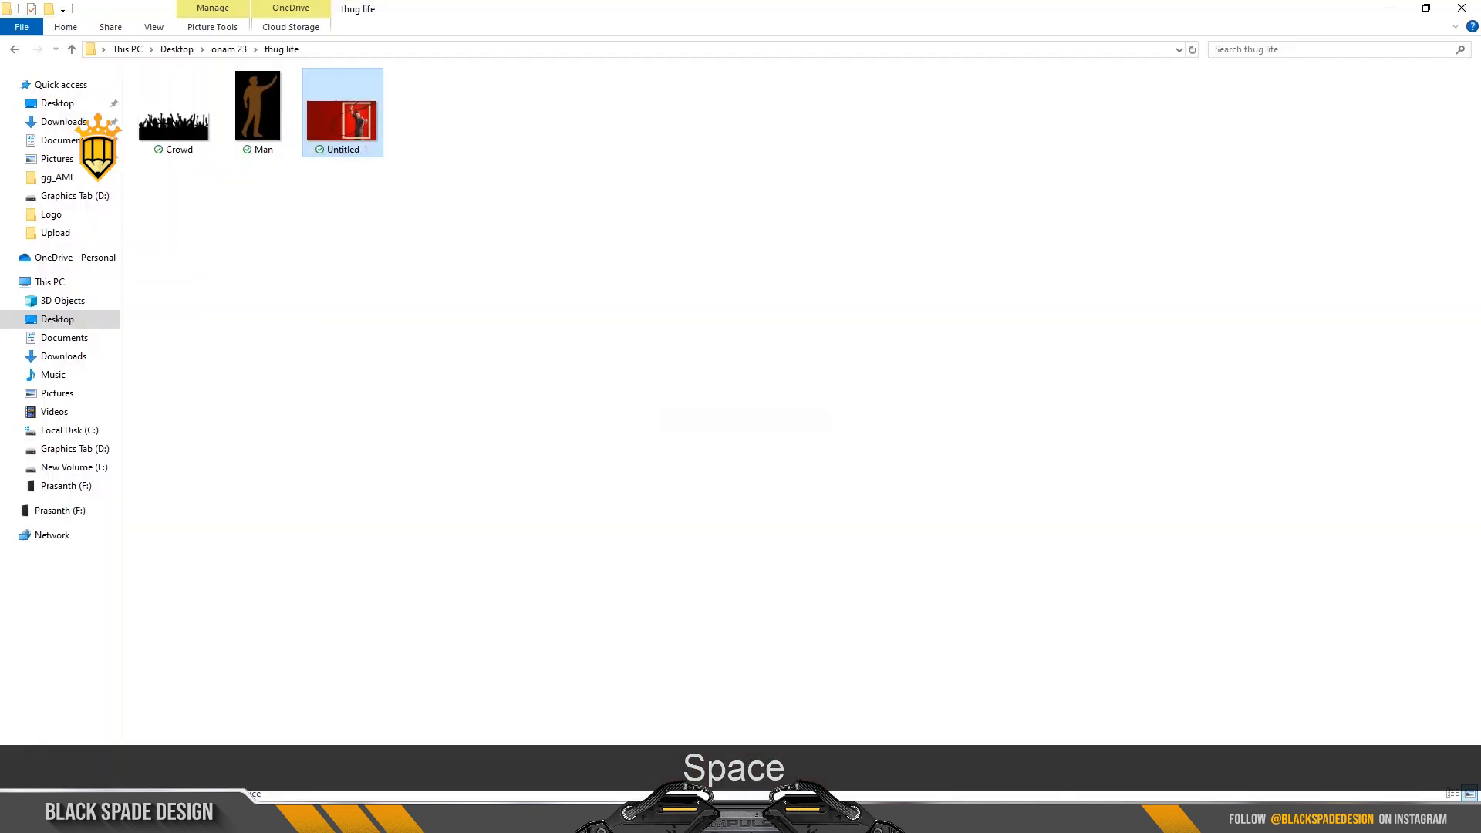
Place the Crowd silhouette image, scale it to about 29%, and position it over the bottom of the last letters of NAYAGAN.
left_click_drag(174, 111, 653, 506)
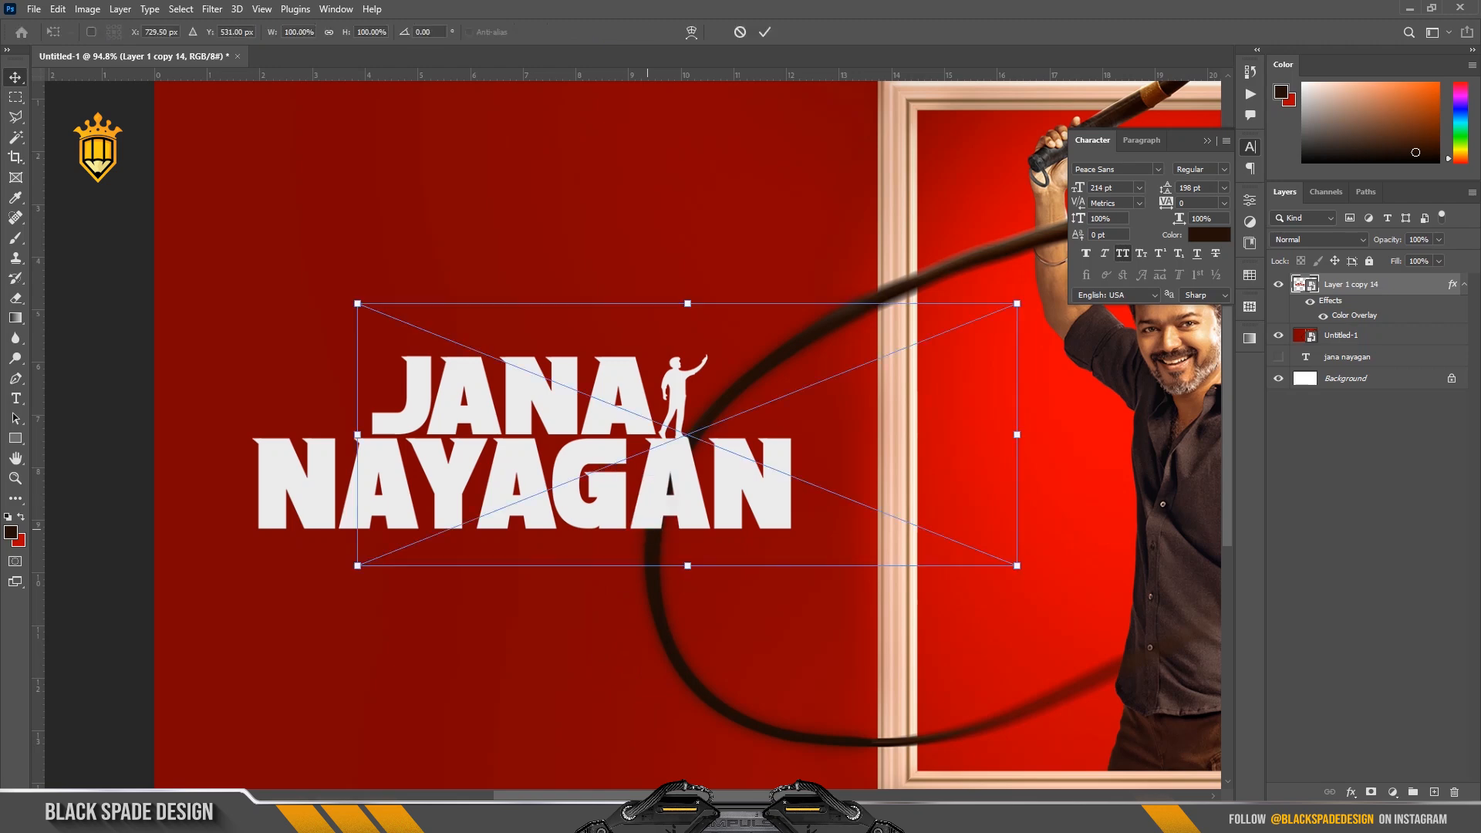
left_click_drag(1016, 303, 733, 504)
scroll(728, 543, "up", 2)
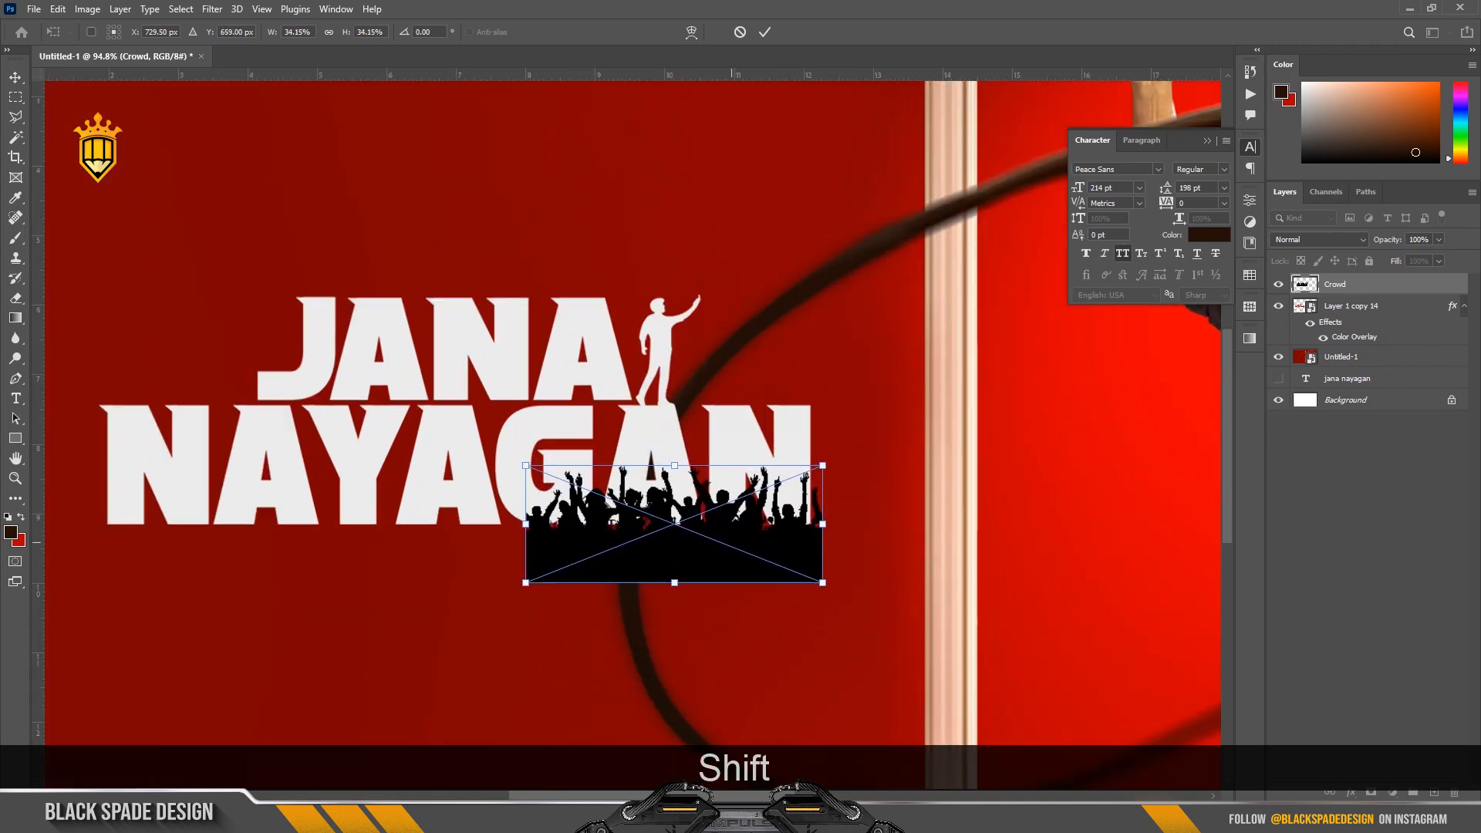
left_click_drag(724, 523, 726, 533)
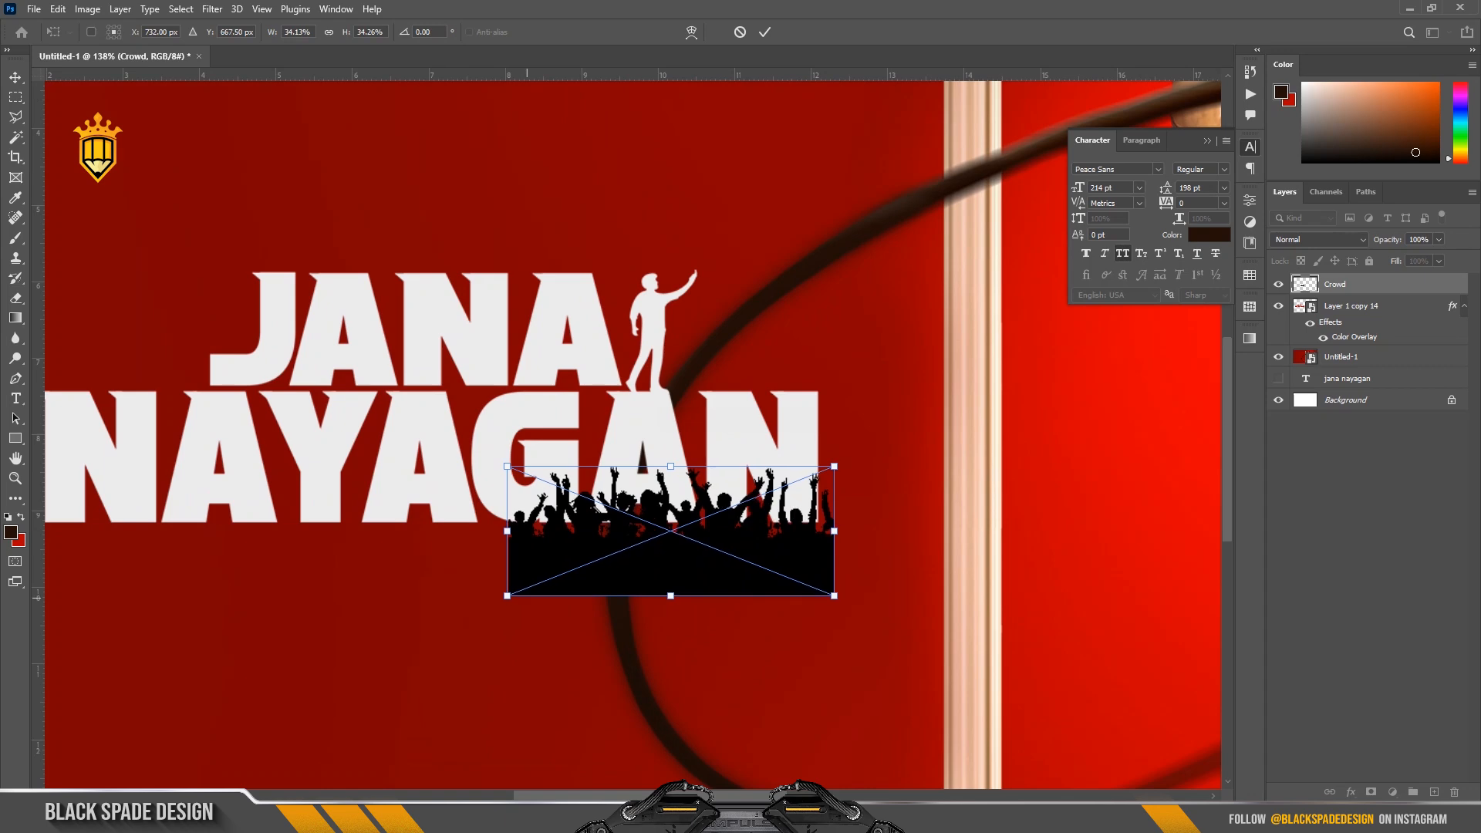
left_click_drag(509, 595, 542, 581)
scroll(654, 534, "up", 5)
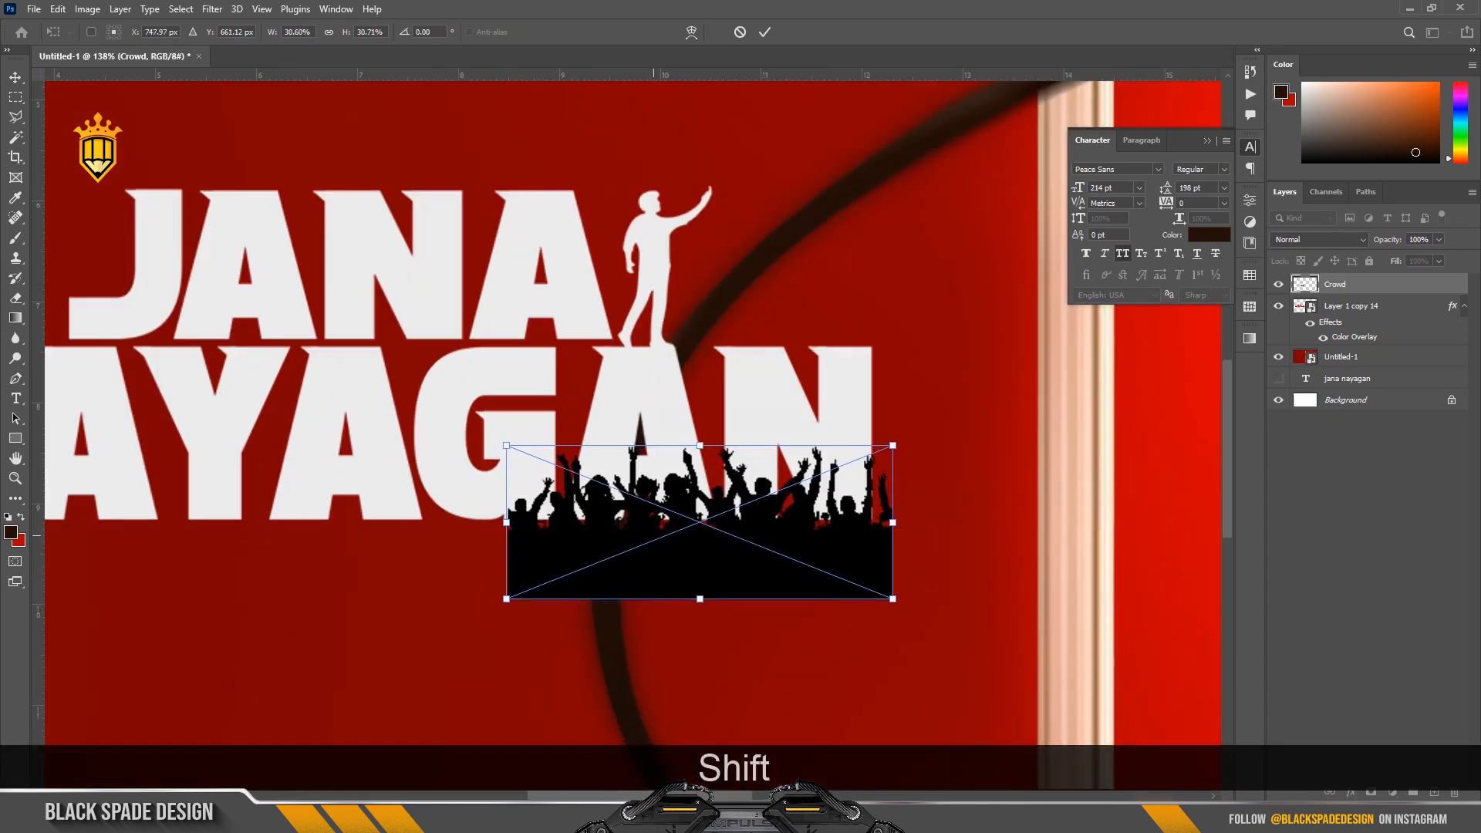
mouse_move(686, 498)
left_mouse_down()
mouse_move(681, 515)
mouse_move(691, 471)
left_mouse_up()
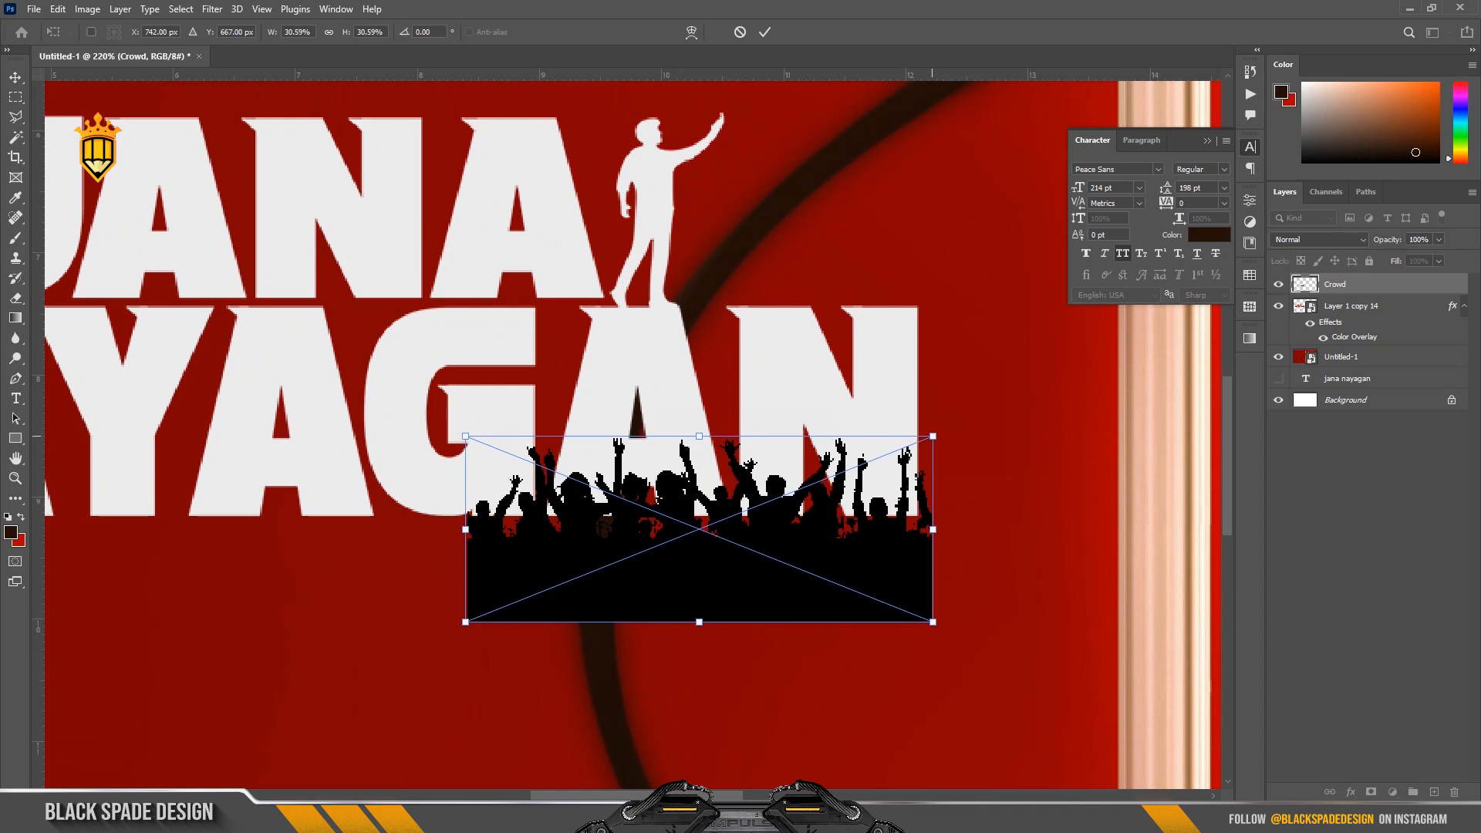
left_click_drag(932, 436, 922, 440)
left_click_drag(775, 561, 782, 501)
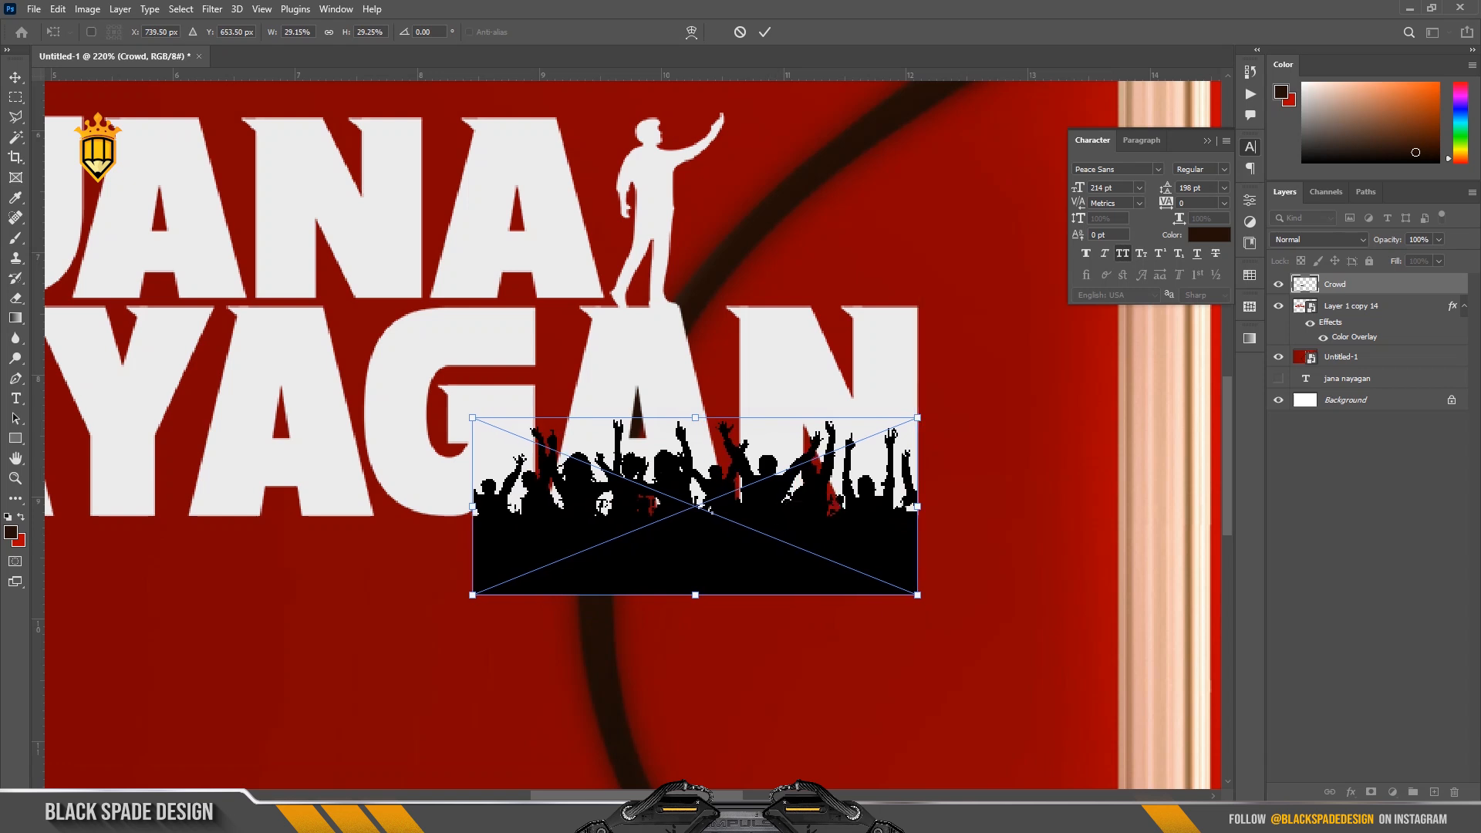
key("Return")
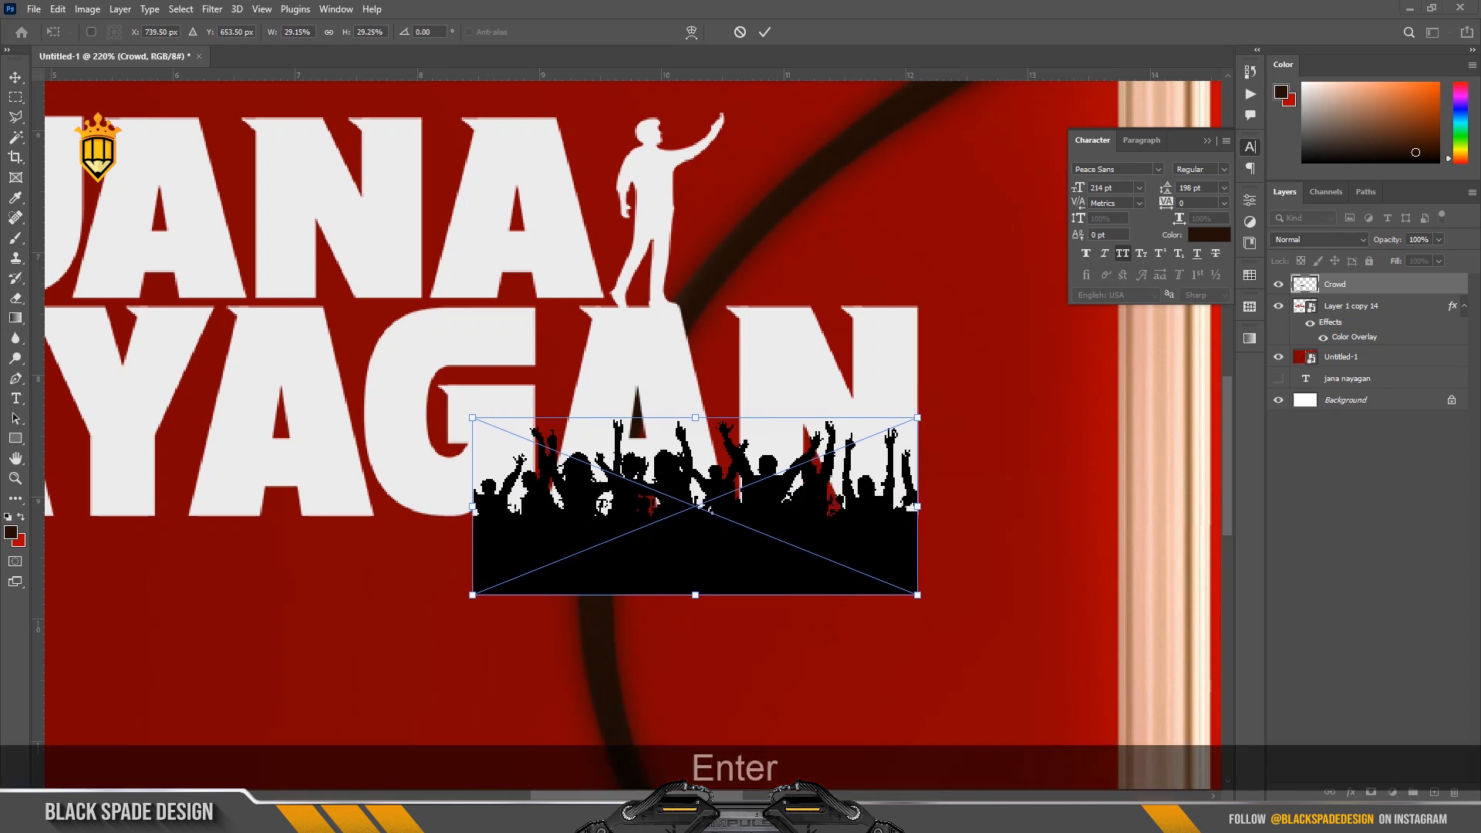
key("Return")
Duplicate the crowd silhouette twice, placing the copies side by side along the base of NAYAGAN.
scroll(628, 436, "down", 3)
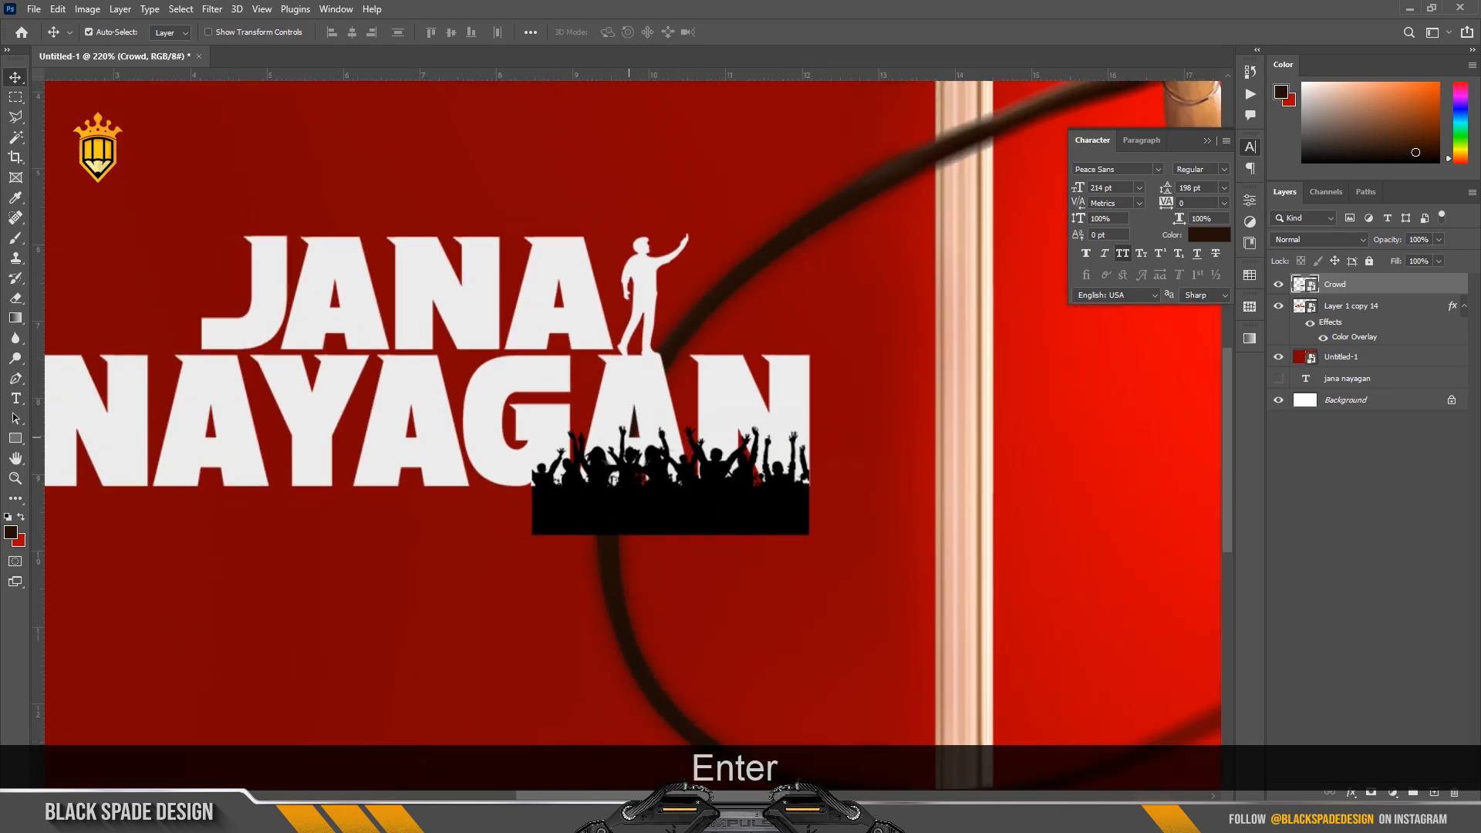
key("space")
left_click_drag(628, 528, 338, 476)
scroll(651, 502, "up", 3)
scroll(603, 463, "down", 3)
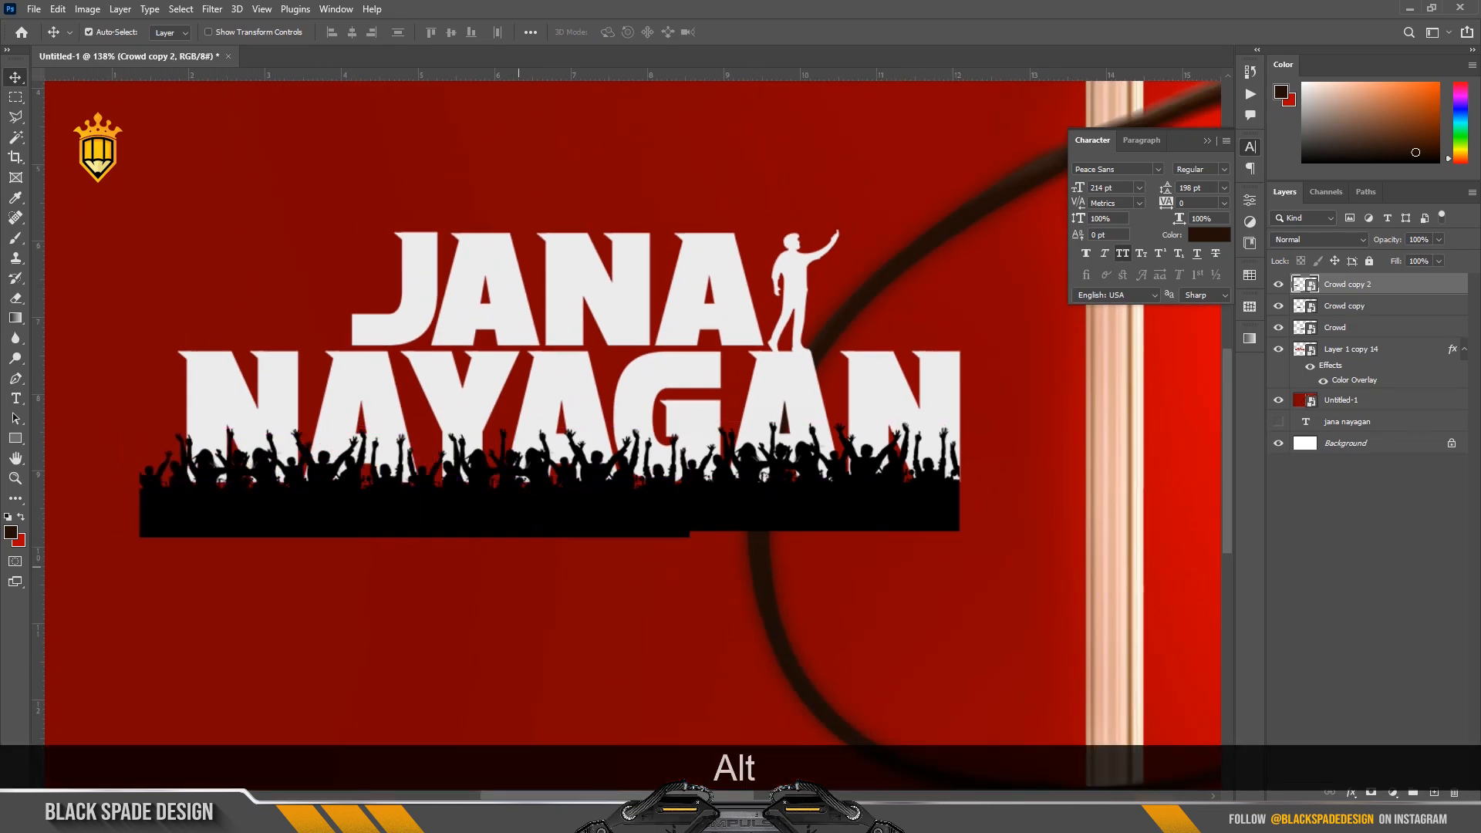
Merge the three crowd layers and scale the combined strip to about 93% to fit the width of NAYAGAN.
left_click(1334, 327, "shift")
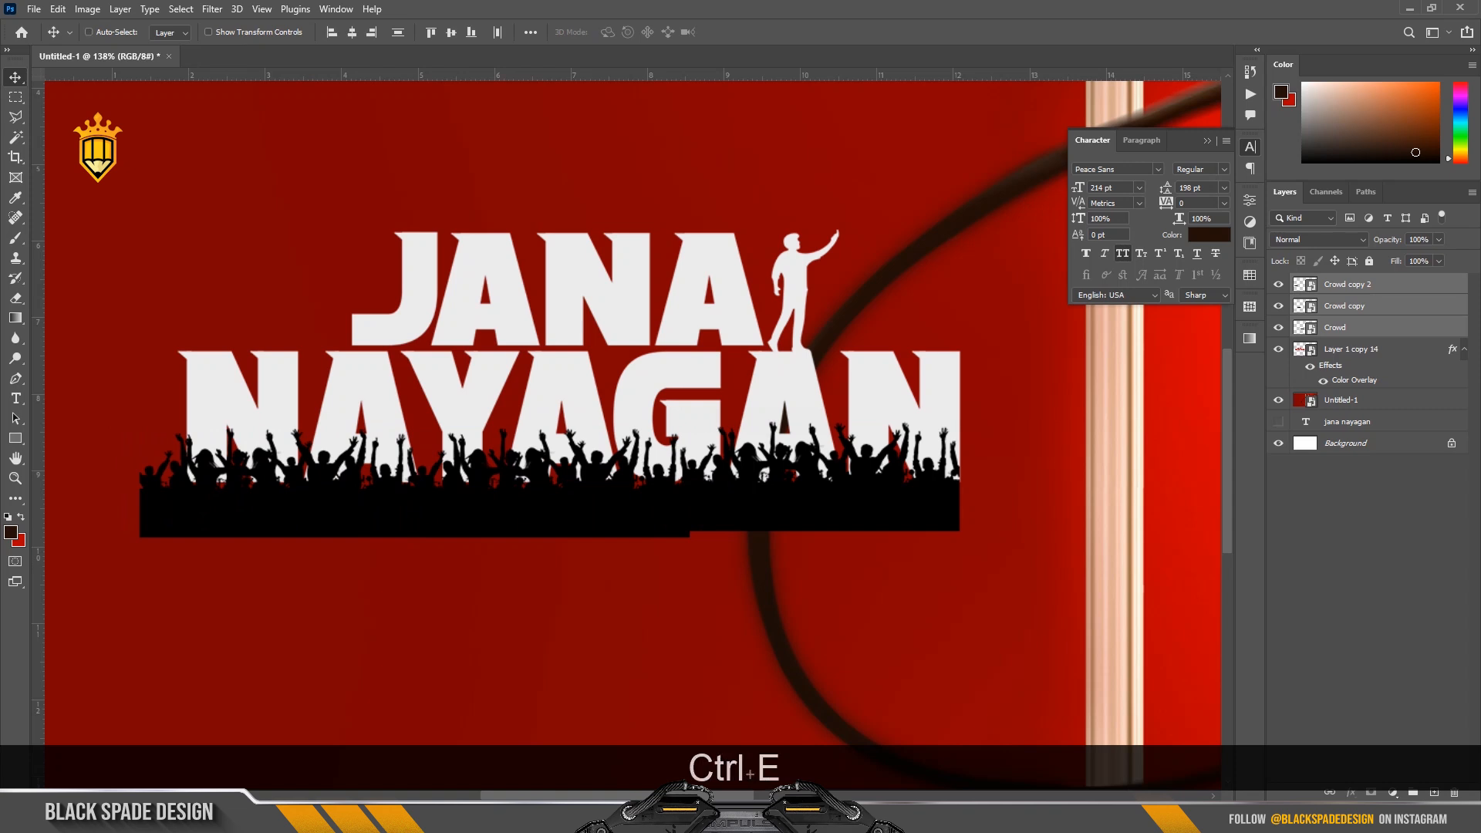
key("ctrl+e")
key("ctrl+t")
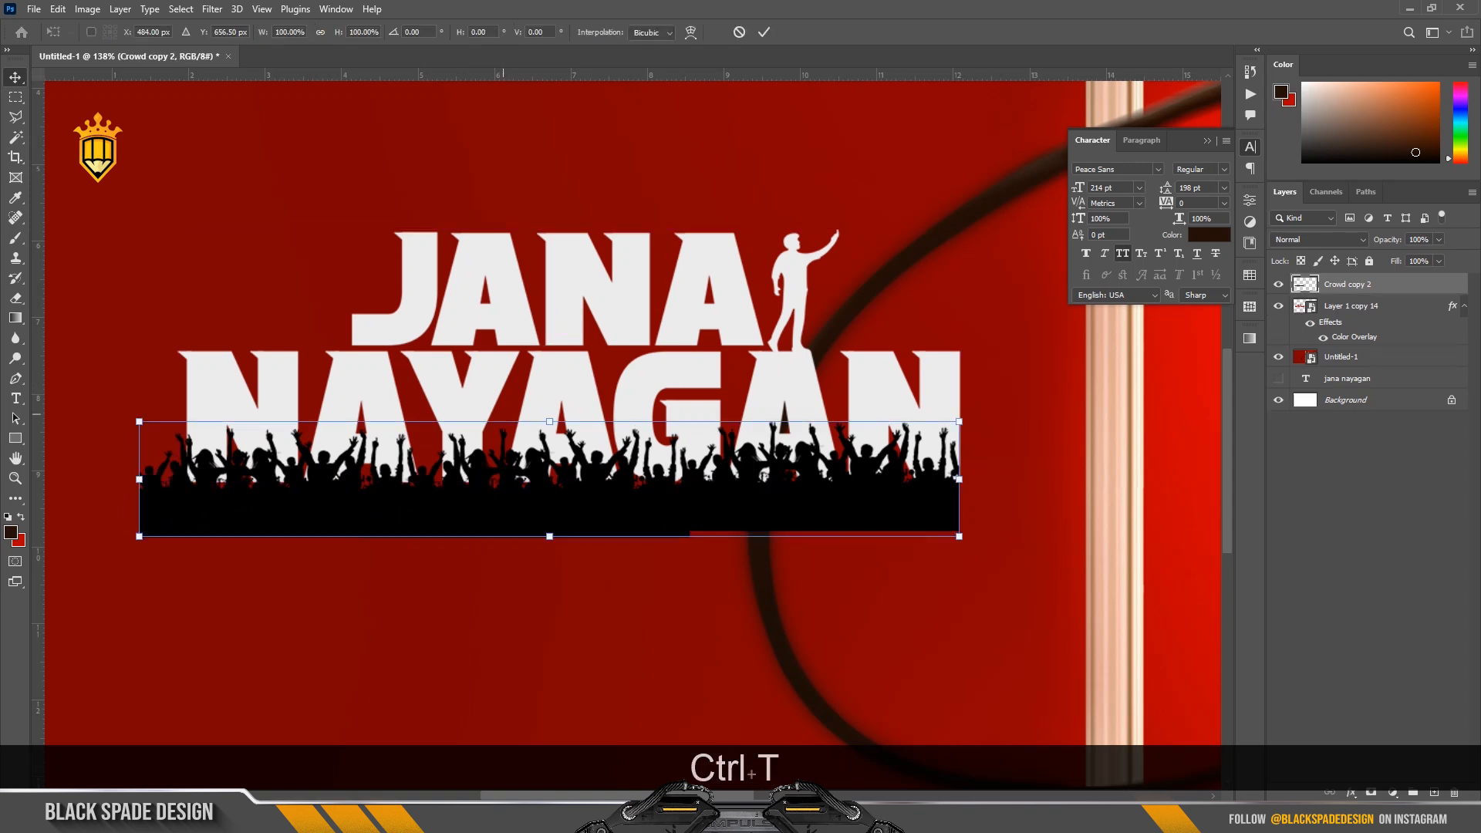
left_click_drag(139, 536, 198, 528)
left_click_drag(259, 484, 266, 488)
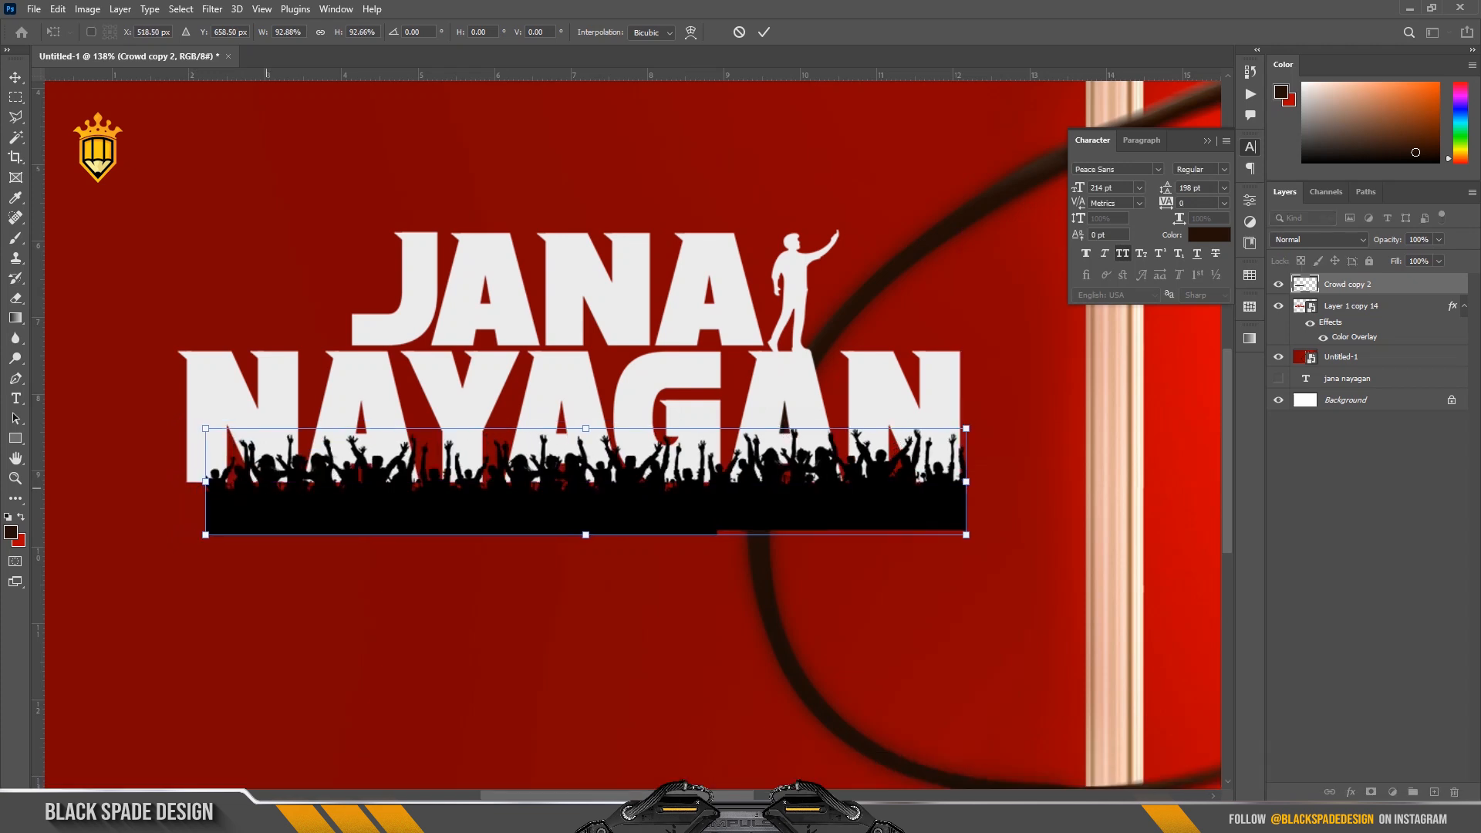
left_click_drag(965, 534, 969, 535)
key("Return")
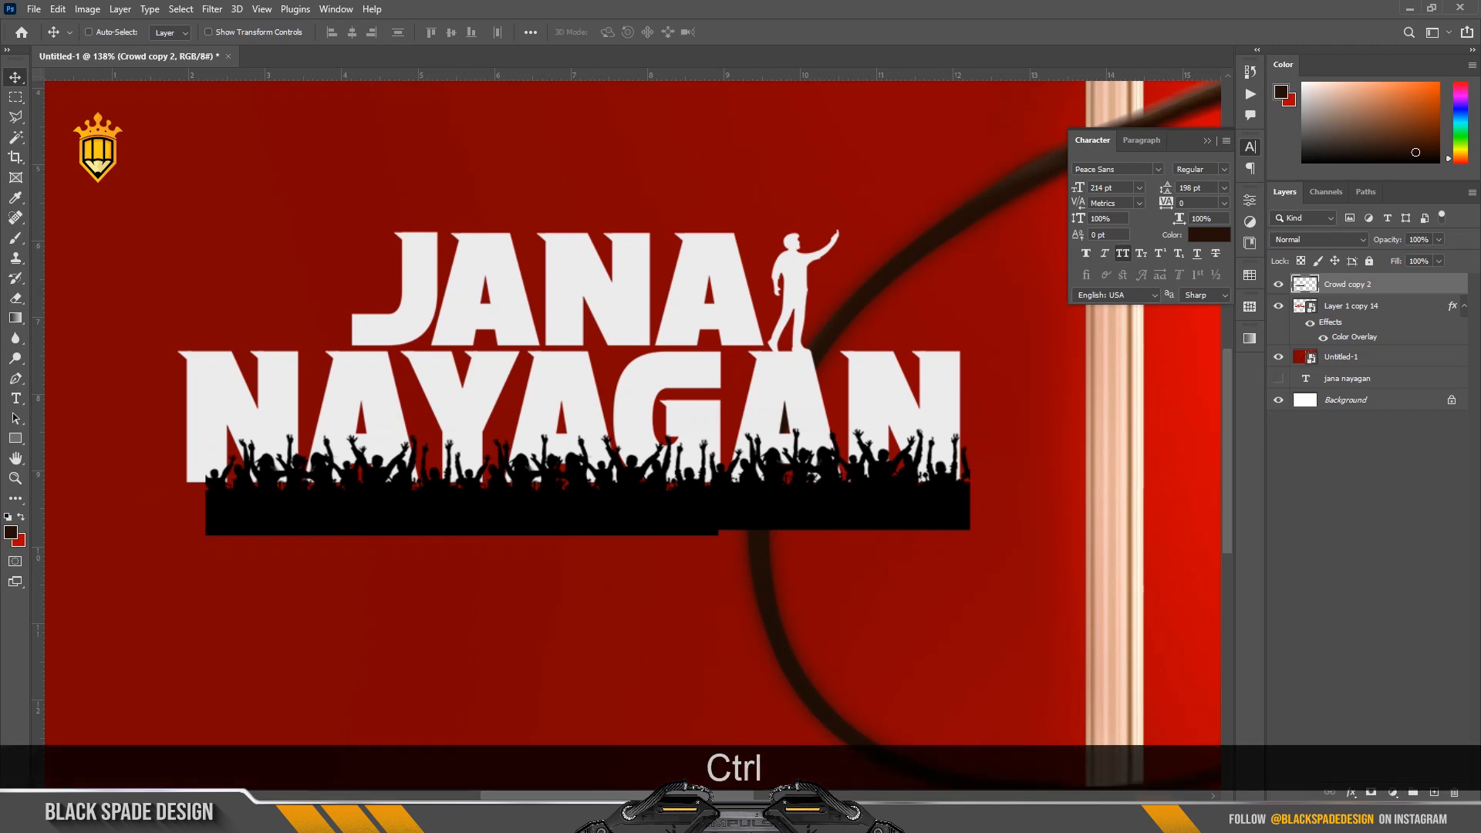
Nudge the merged crowd strip slightly downward so less of the NAYAGAN lettering is covered.
left_click(1305, 284, "ctrl")
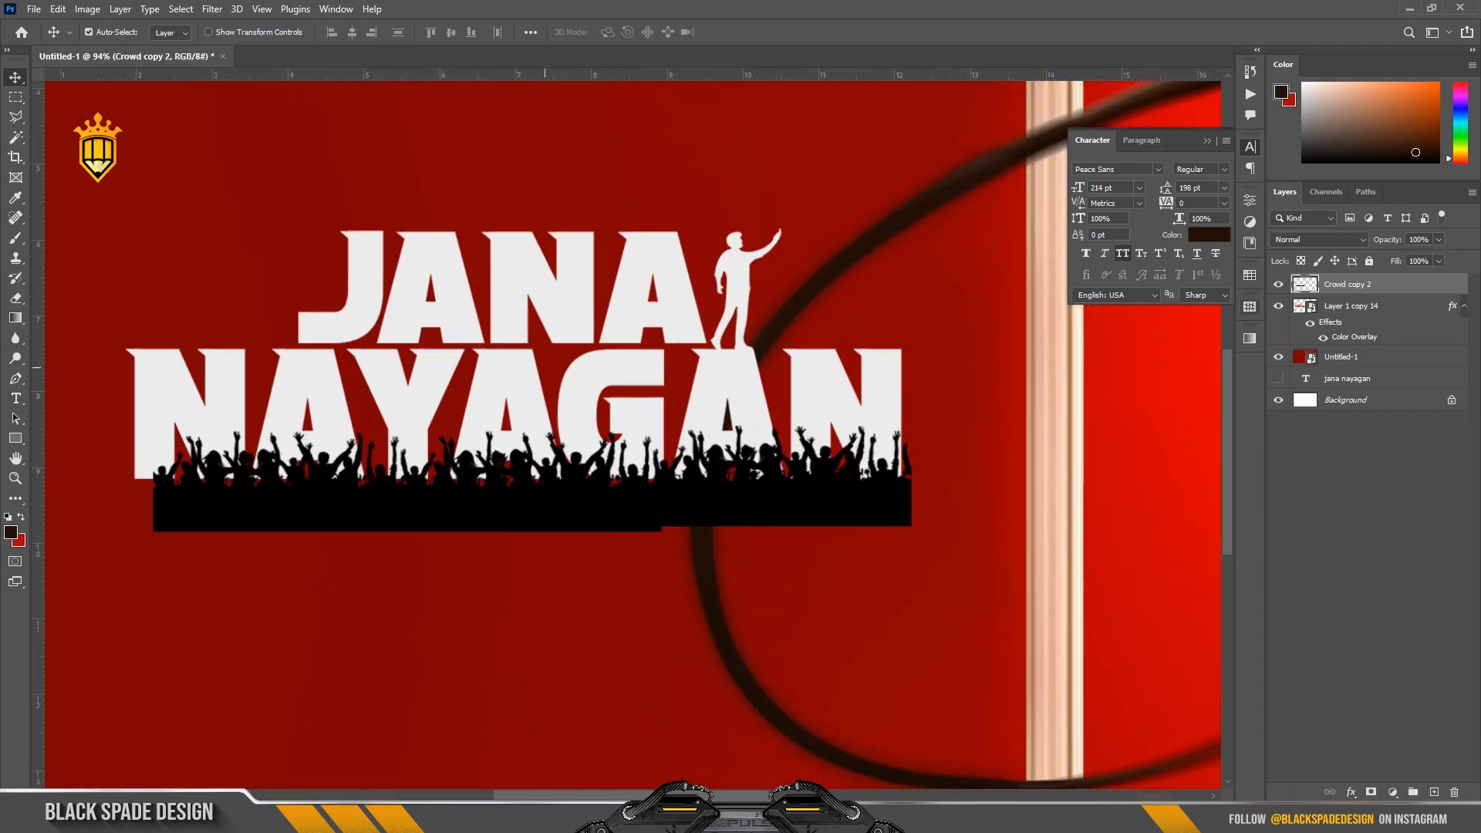
key("Down")
key("Down")
key("Down")
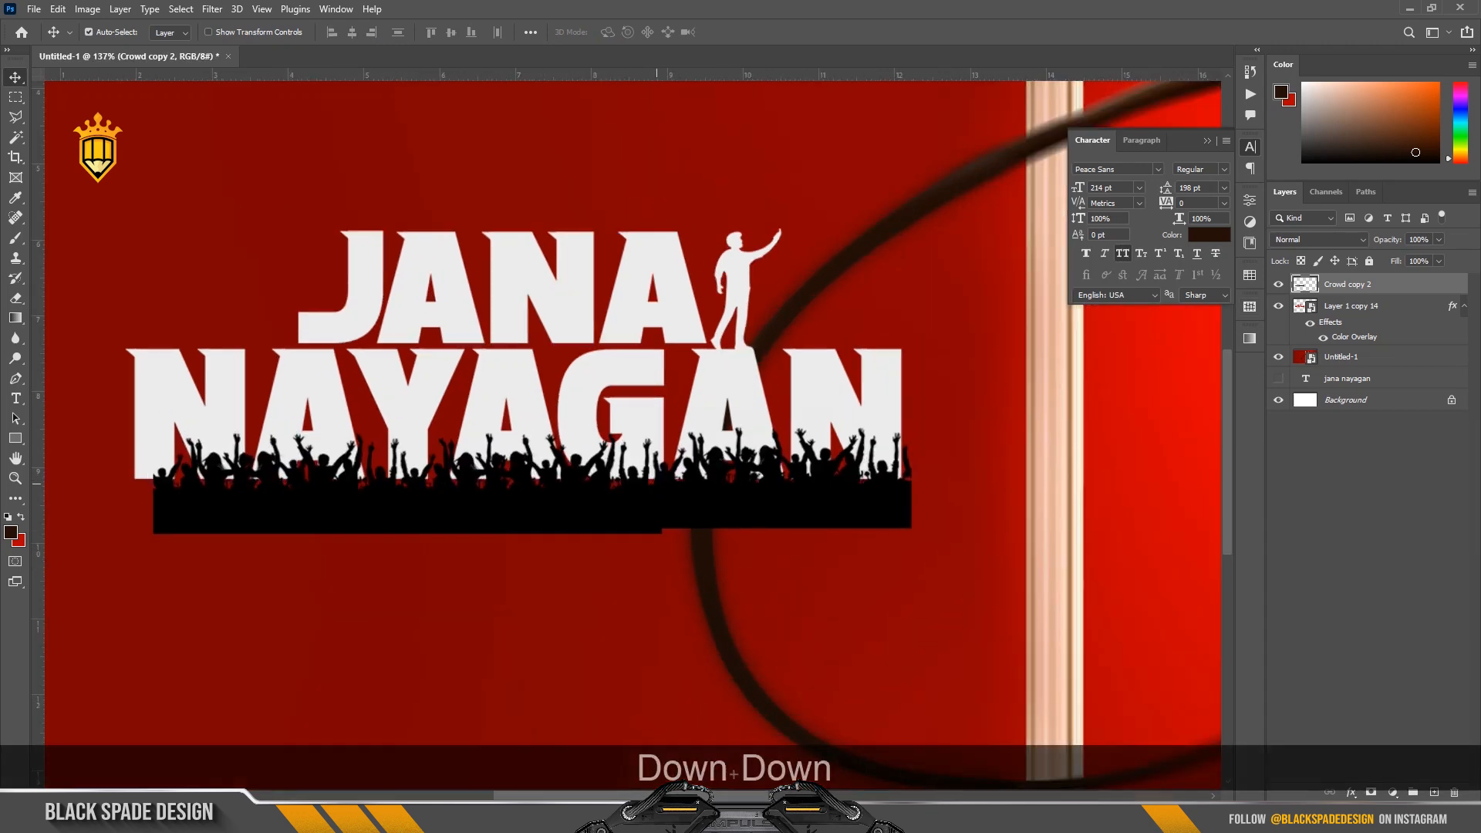
key("Down")
key("Down")
key("Down")
key("Down")
key("Down")
key("Down")
key("Down")
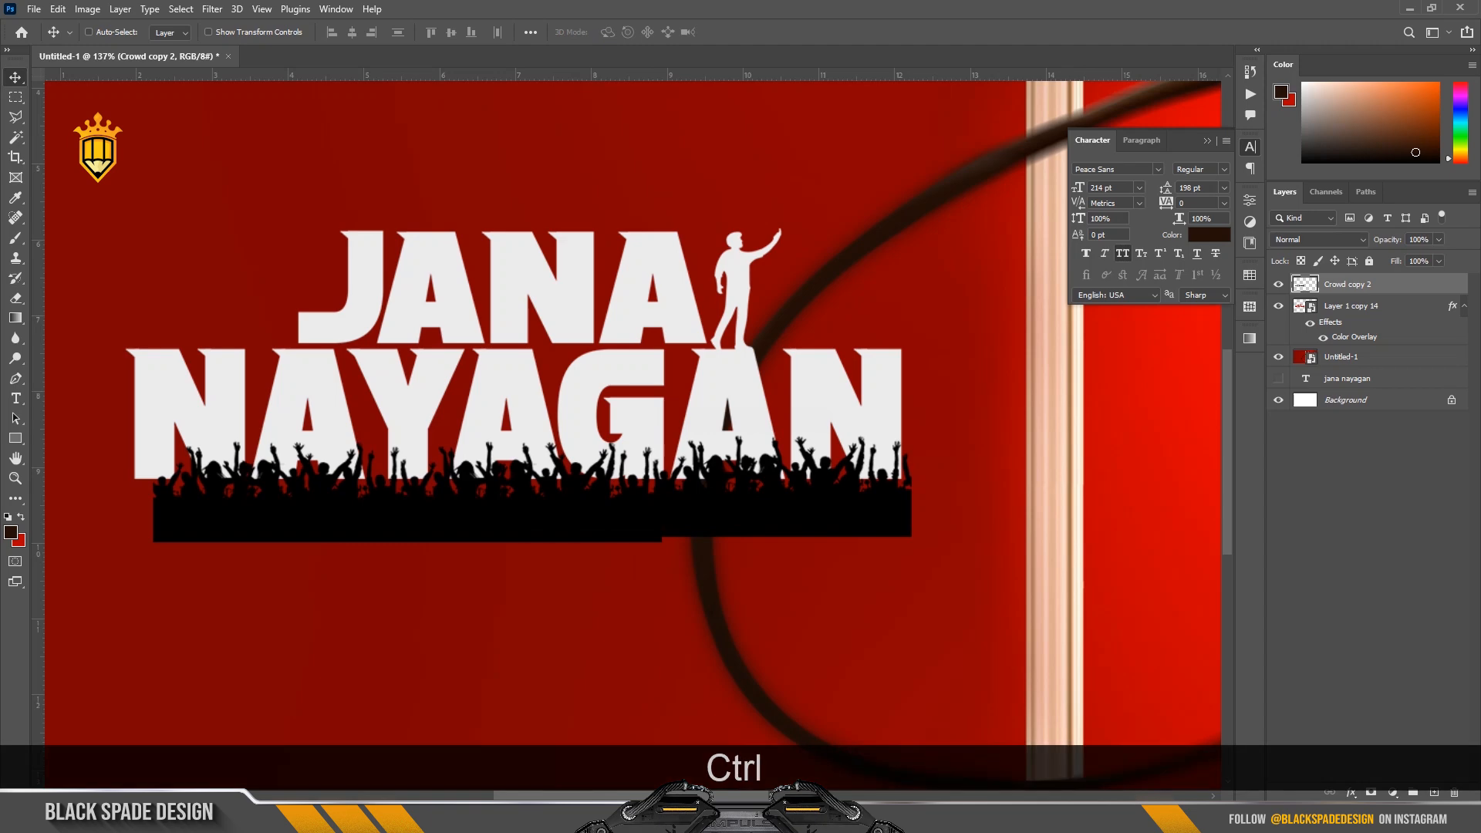
Load the crowd's outline as a selection, hide the crowd layer, and add an inverted mask from it to the lettering layer.
left_click(1304, 284, "ctrl")
left_click(1278, 284)
left_click(1351, 306)
left_click(1371, 792)
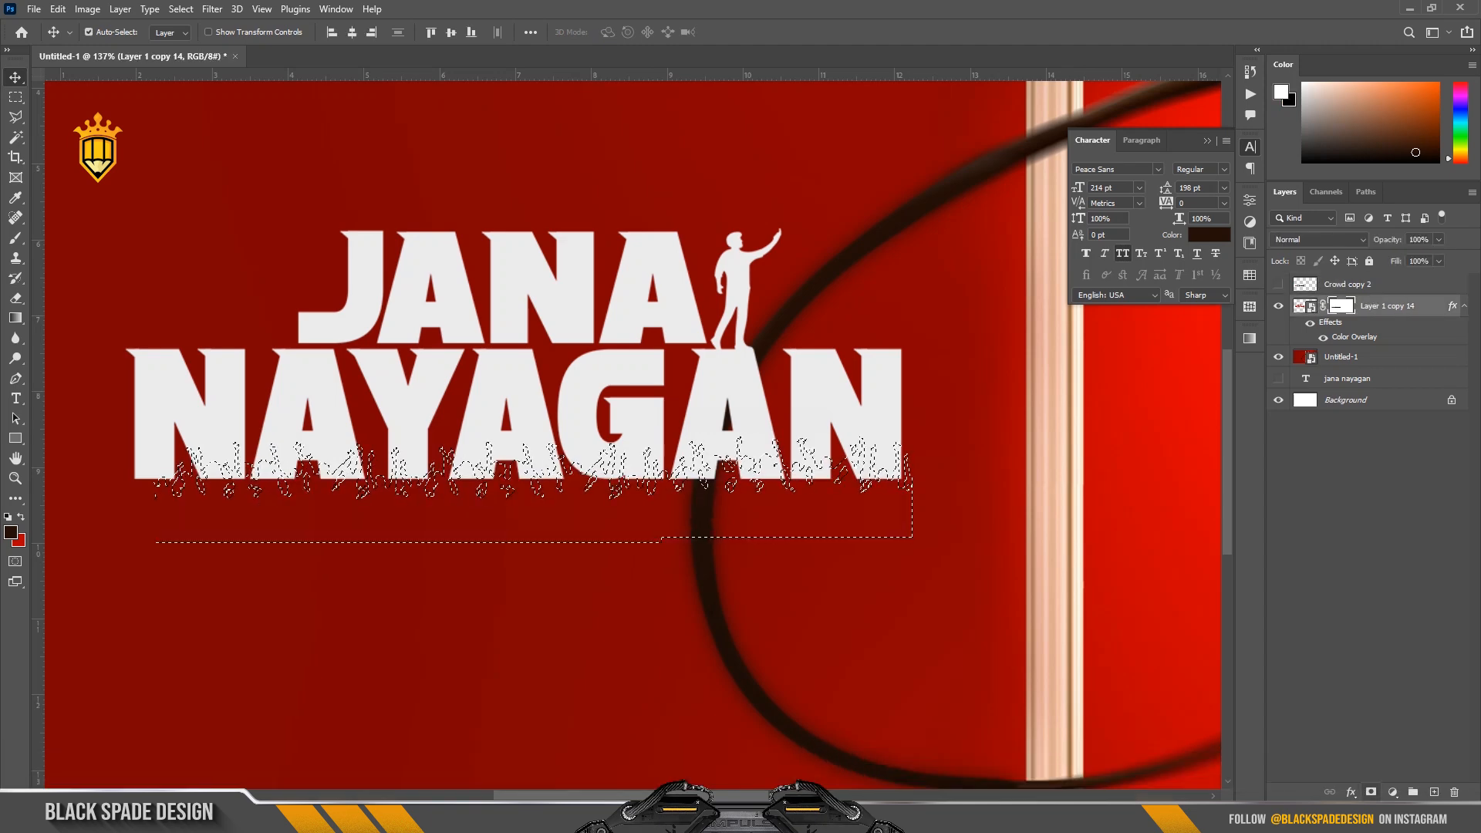
key("ctrl+i")
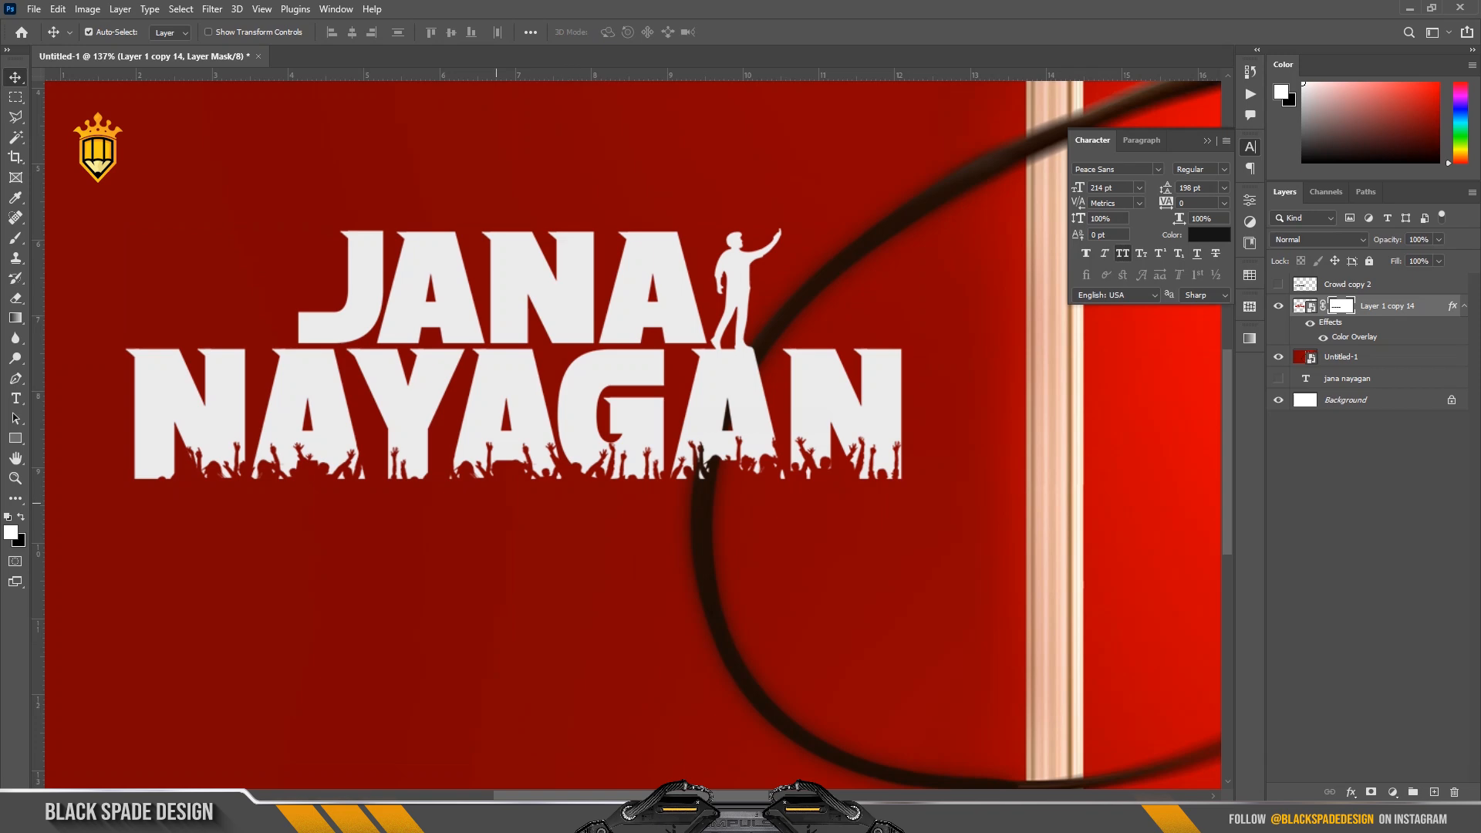
Lasso the leftover white fragments beneath the crowd at the first N and A and remove them on the lettering mask.
scroll(488, 514, "down", 1)
scroll(457, 493, "up", 3)
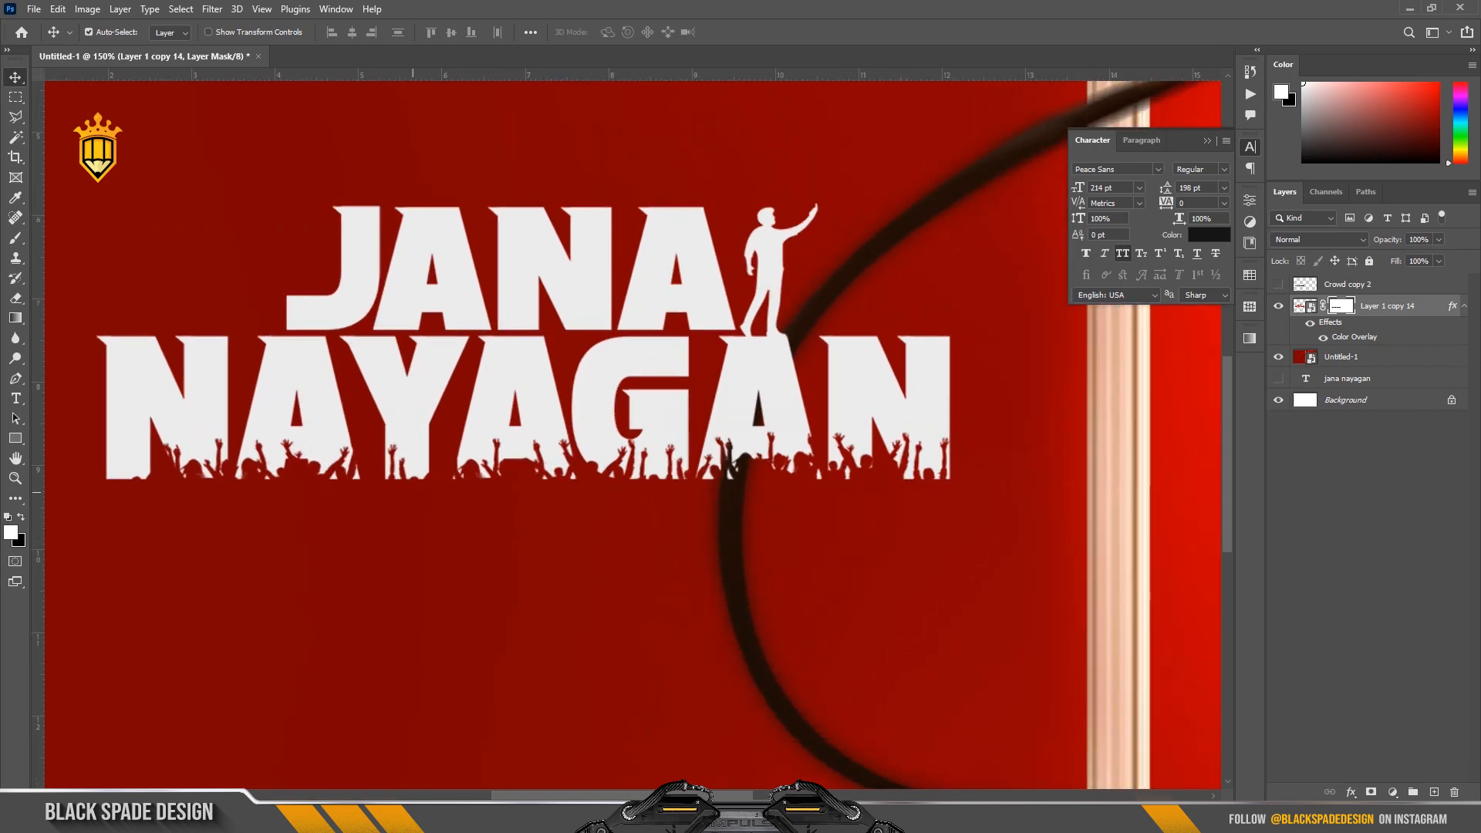
scroll(220, 516, "up", 3)
key("space")
left_click_drag(220, 516, 421, 516)
key("l")
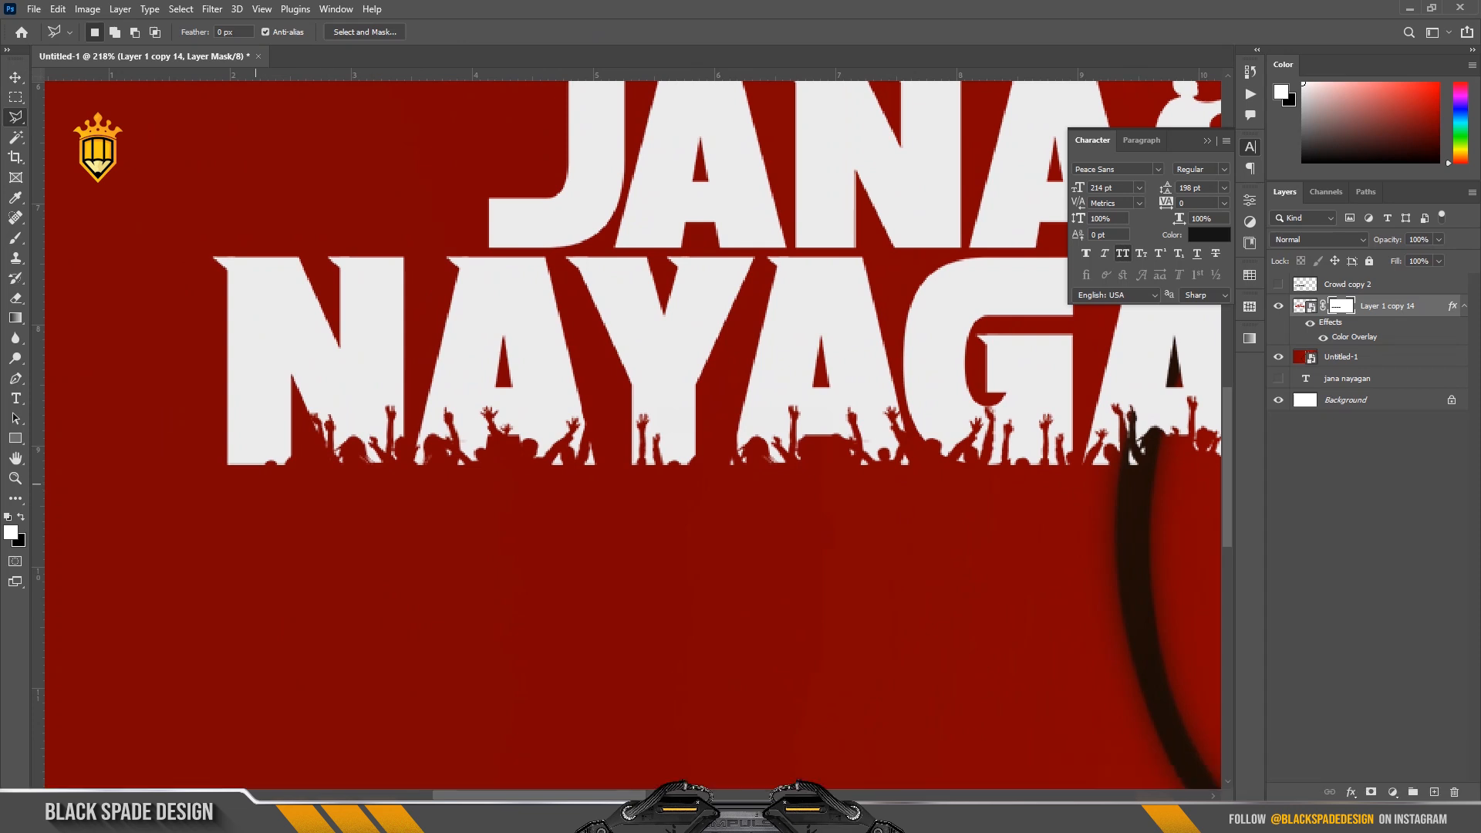
scroll(282, 473, "up", 2)
scroll(309, 475, "up", 2)
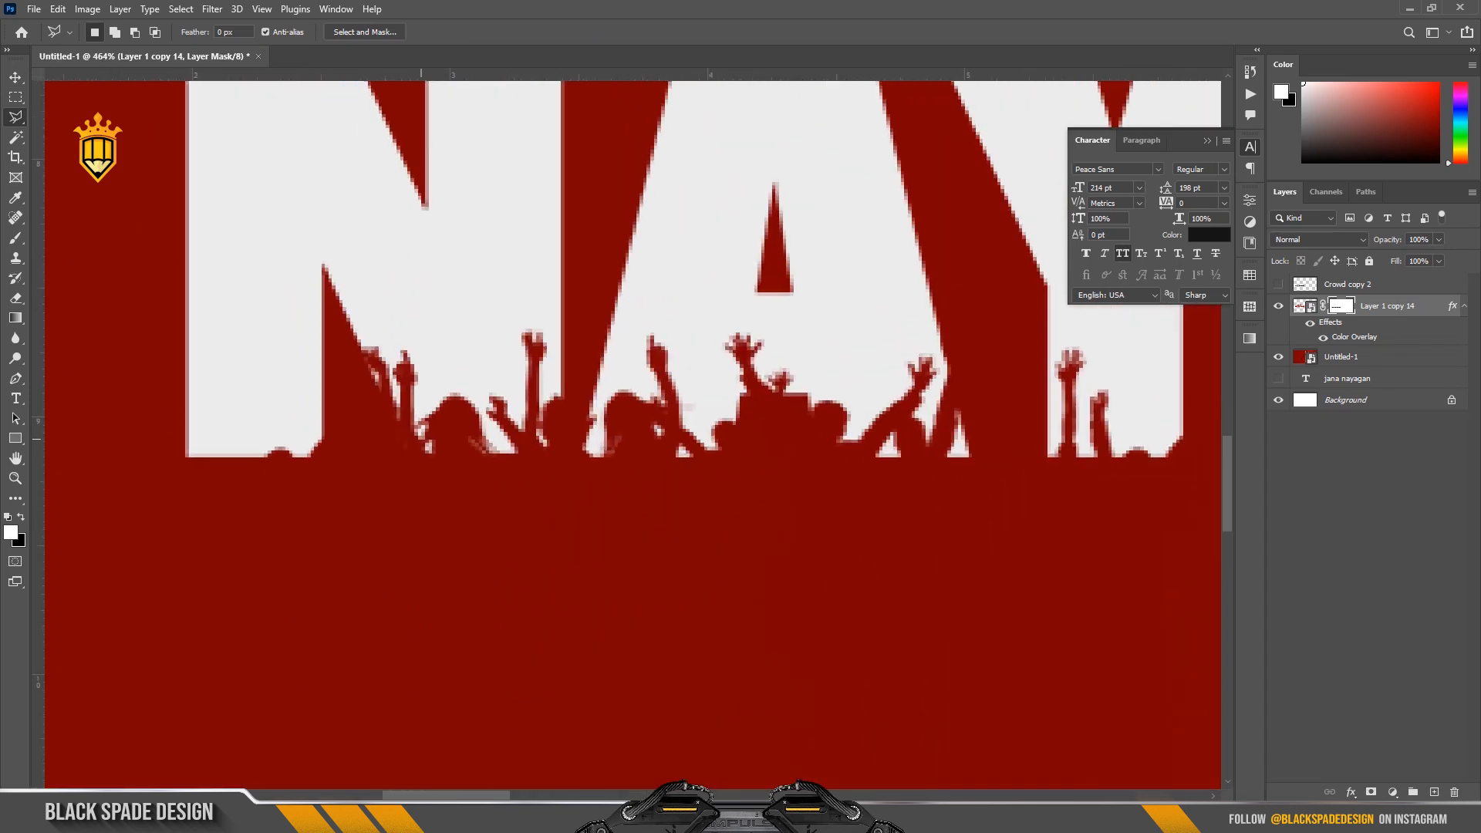
double_click(525, 475)
key("Return")
left_click_drag(688, 537, 698, 532)
key("Delete")
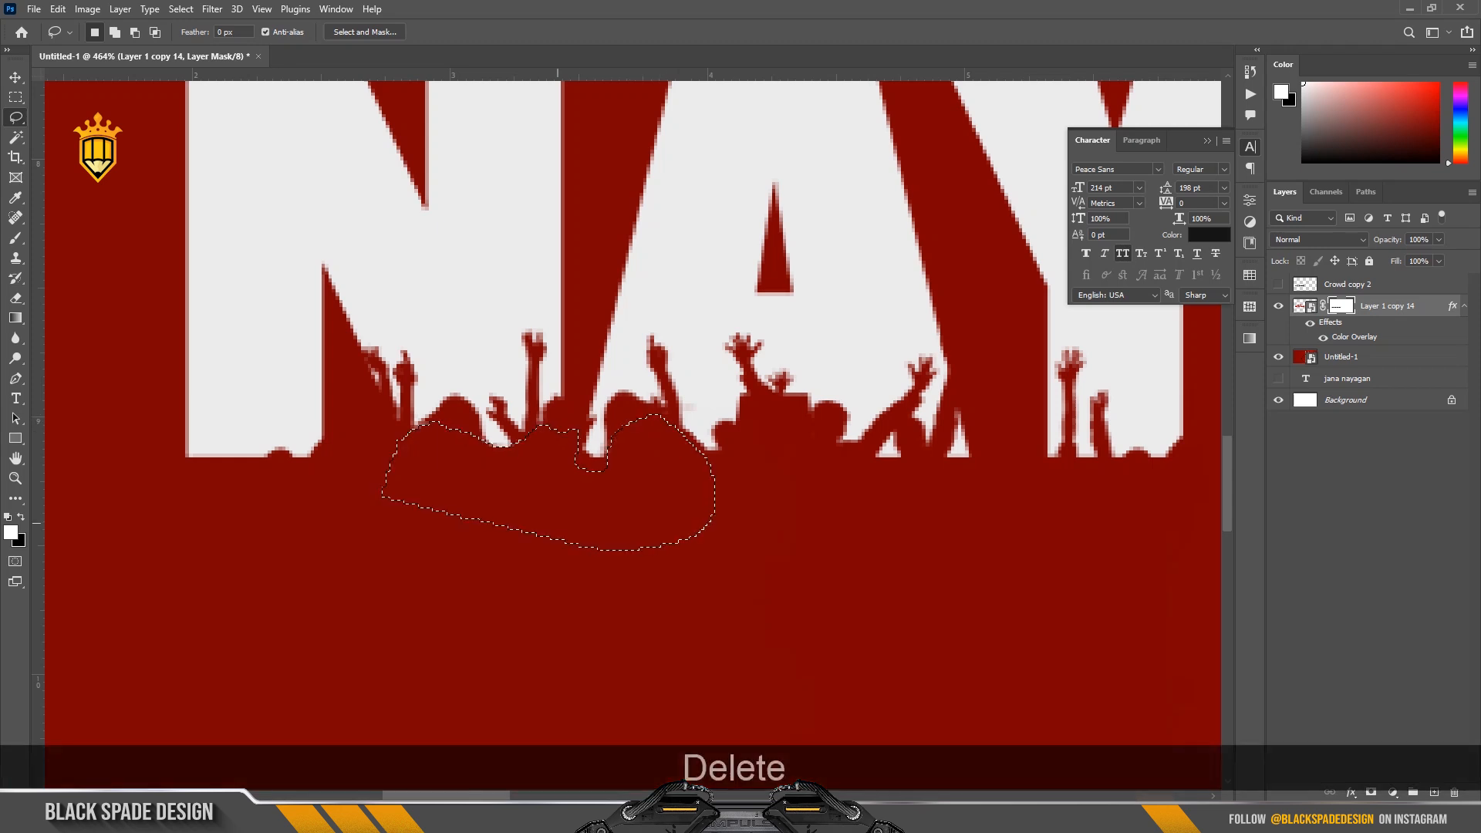
Remove the white fragments below the raised arms at the first A's right leg on the lettering mask.
key("space")
left_click_drag(851, 497, 613, 549)
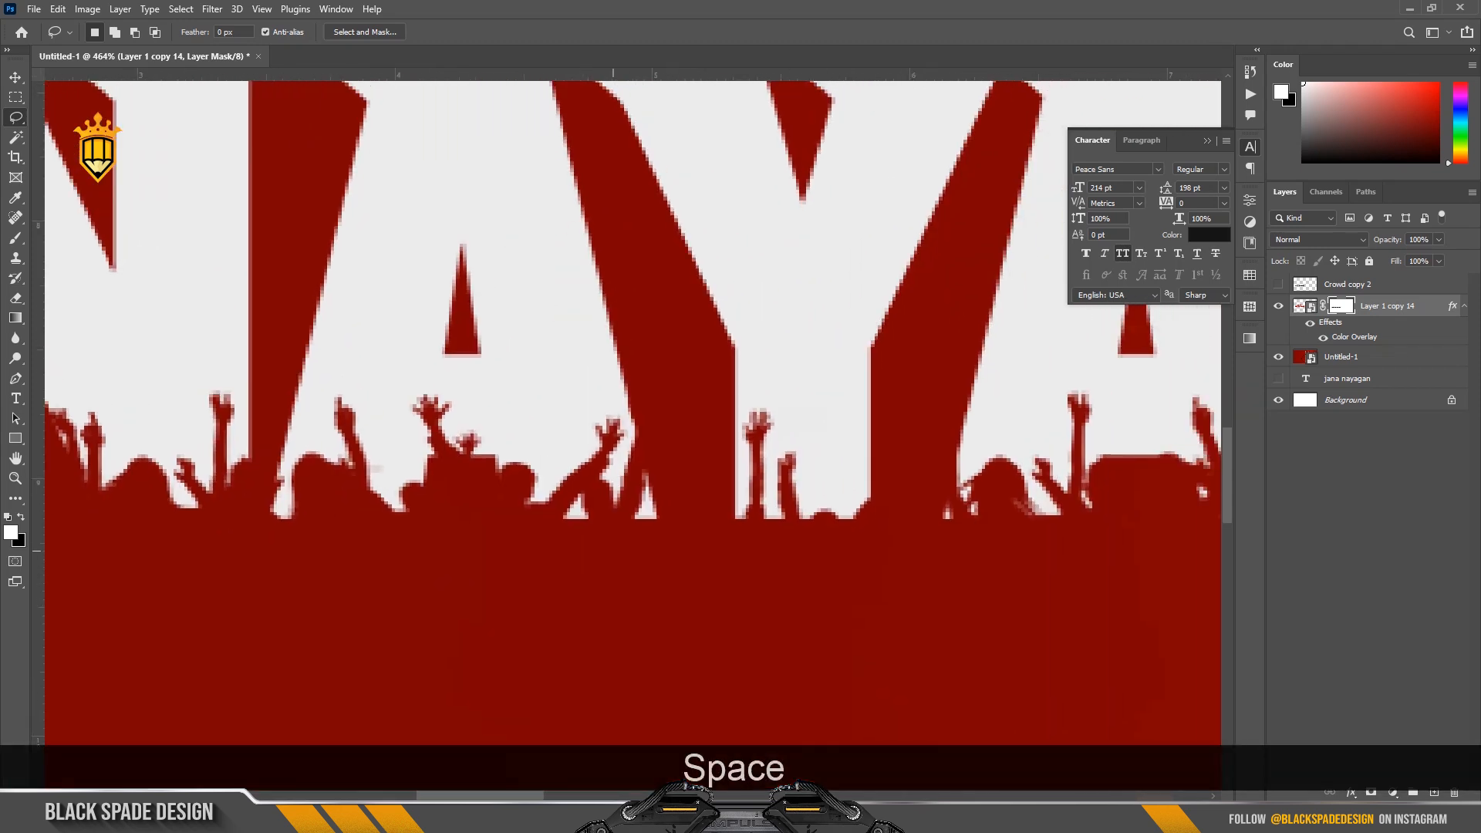
left_click_drag(579, 486, 616, 512)
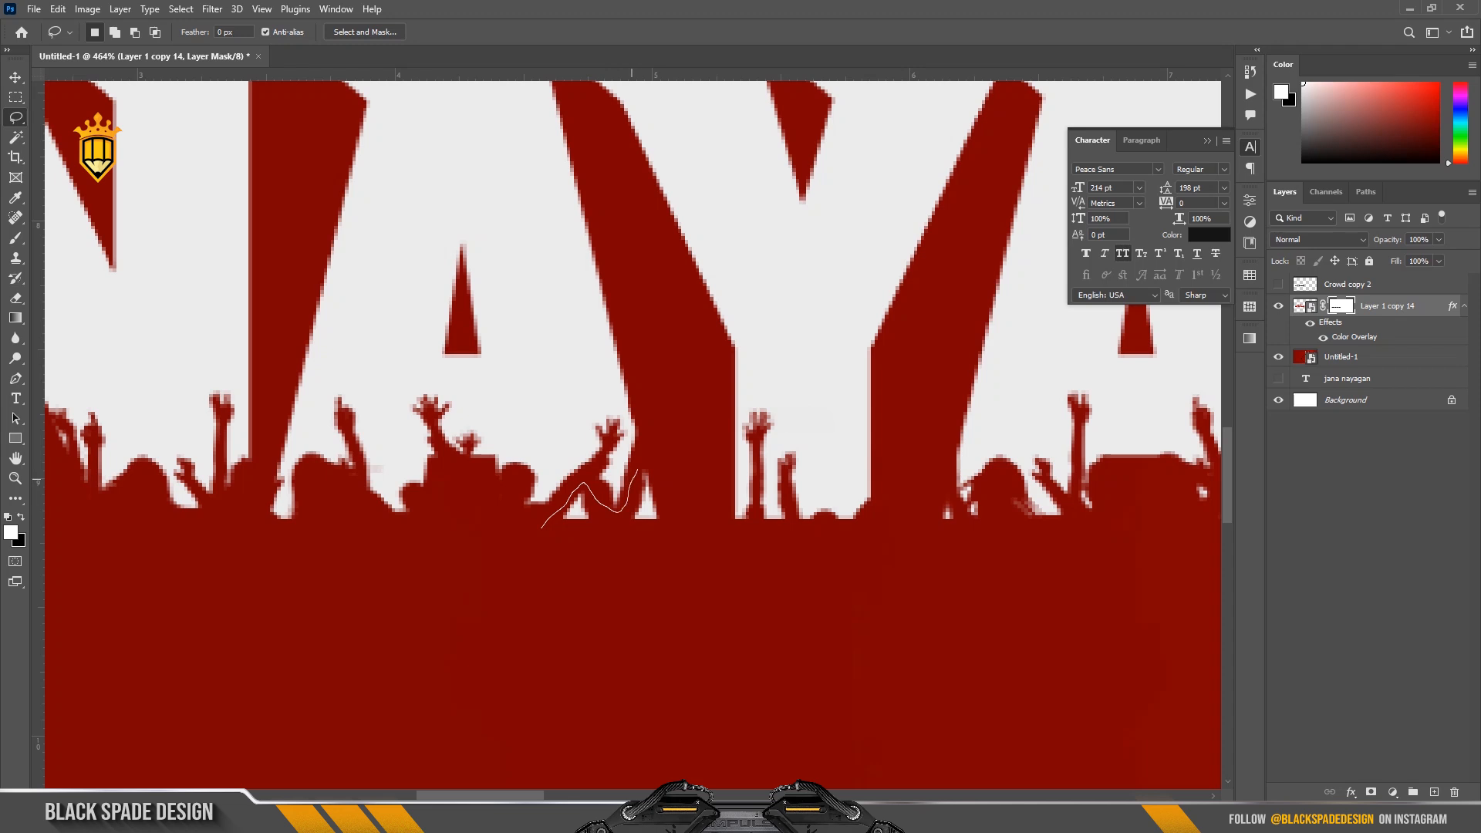
left_click_drag(698, 576, 543, 529)
key("Delete")
left_click(577, 601)
Clear the white remnants beneath the crowd at the base of the A following the Y with the Lasso tool.
scroll(577, 601, "down", 2)
key("space")
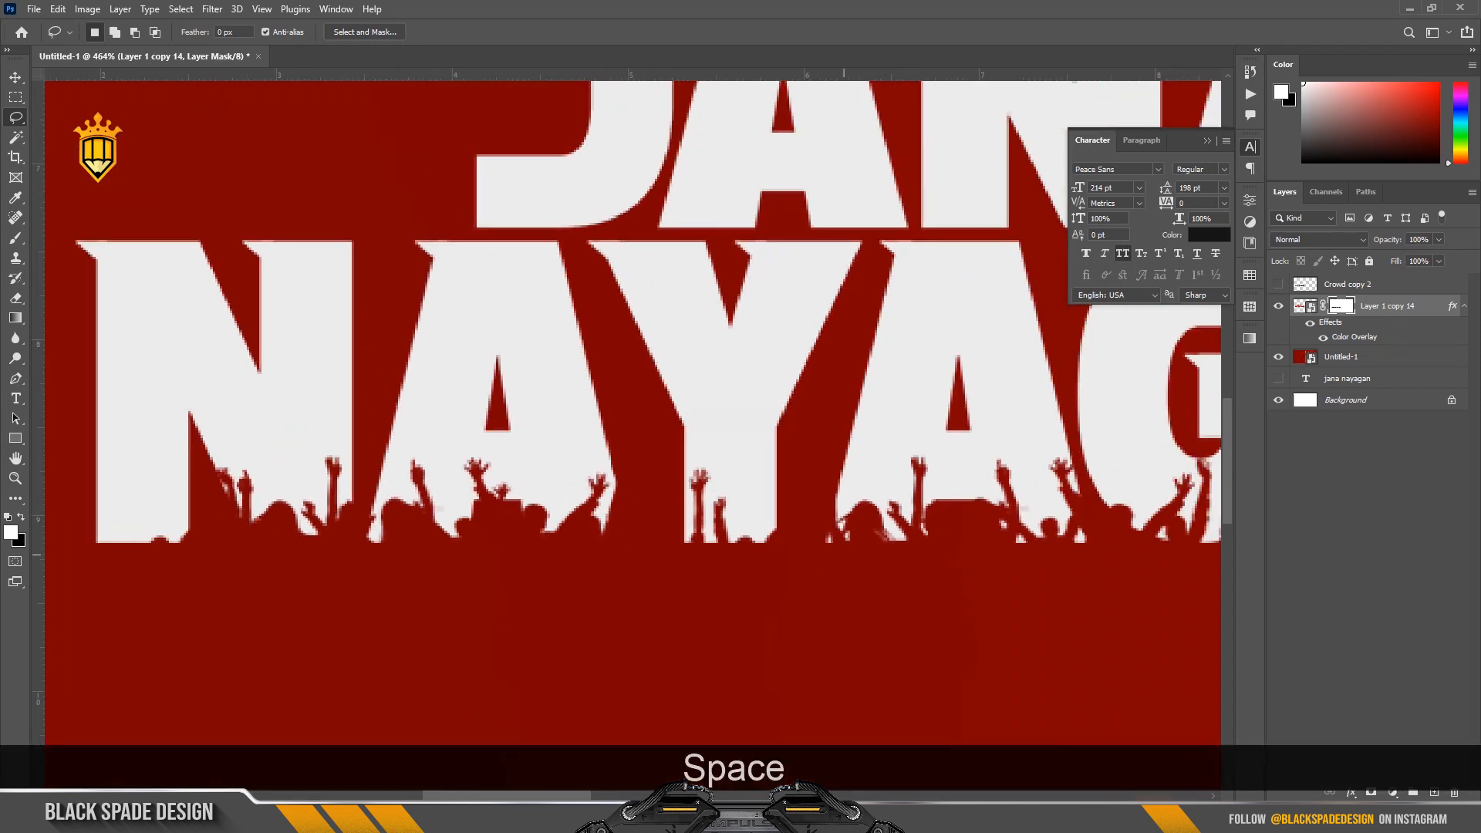
left_click_drag(854, 553, 545, 567)
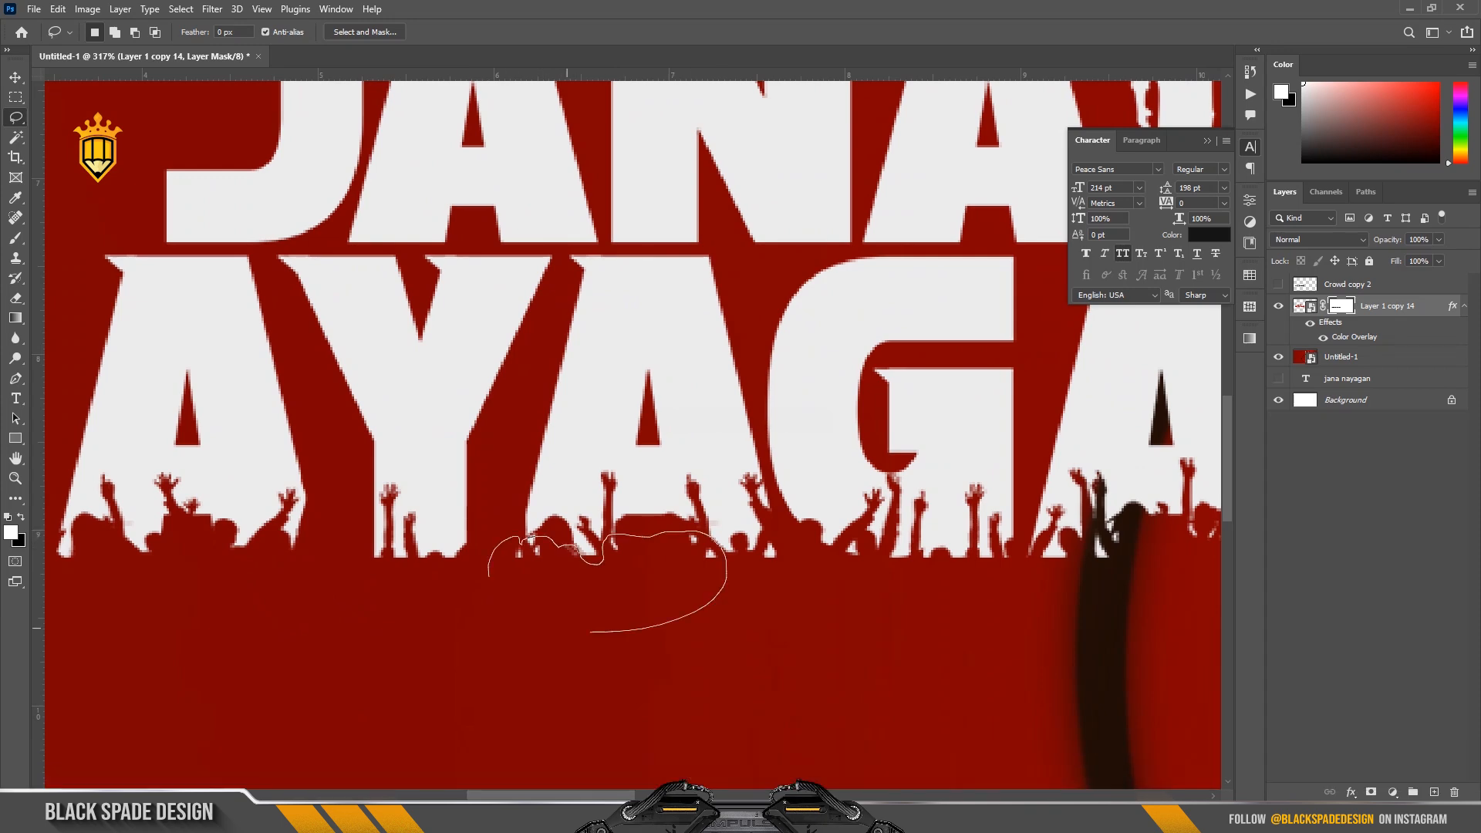
left_click_drag(567, 627, 490, 579)
key("Delete")
left_click(609, 598)
Lasso and remove the white remnants beneath the crowd at the base of the G.
key("space")
left_click_drag(963, 560, 580, 578)
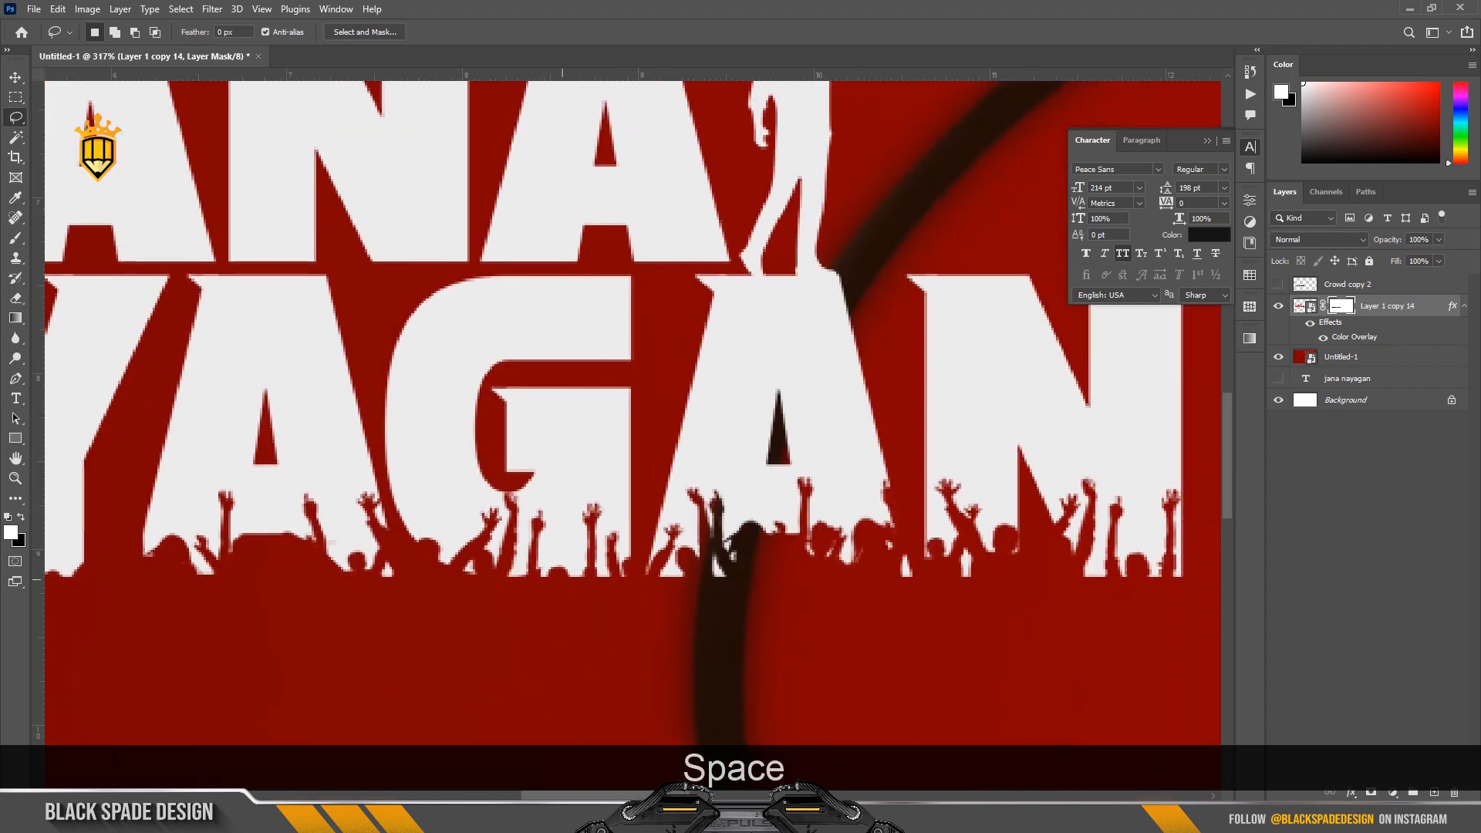
left_click_drag(375, 568, 486, 576)
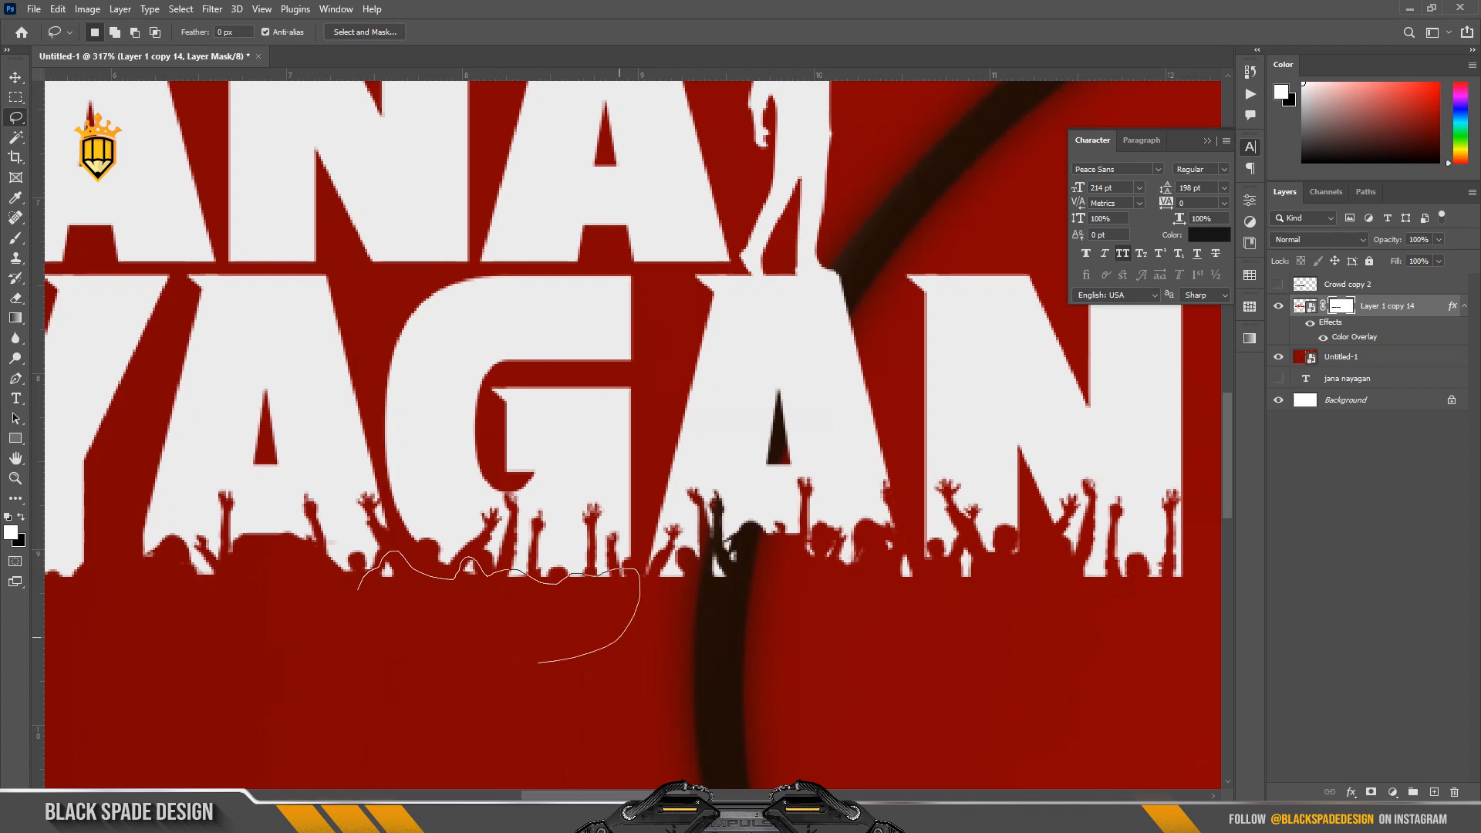
left_click_drag(537, 661, 432, 656)
key("Delete")
Lasso and remove the white remnants beneath the crowd at the base of the last A.
mouse_move(665, 565)
left_mouse_down()
mouse_move(664, 595)
mouse_move(690, 604)
left_mouse_up()
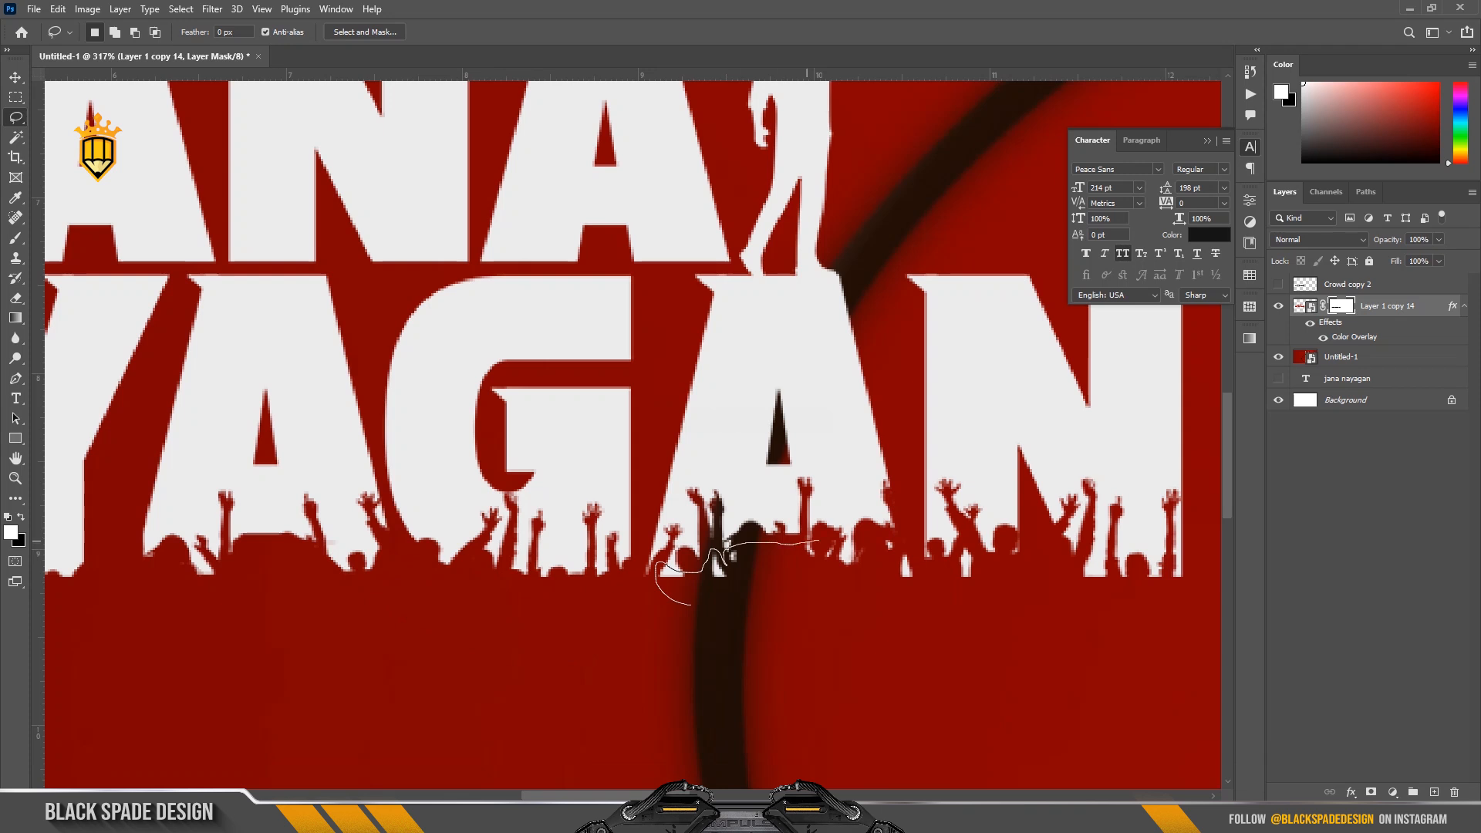
left_click_drag(927, 584, 929, 586)
key("Delete")
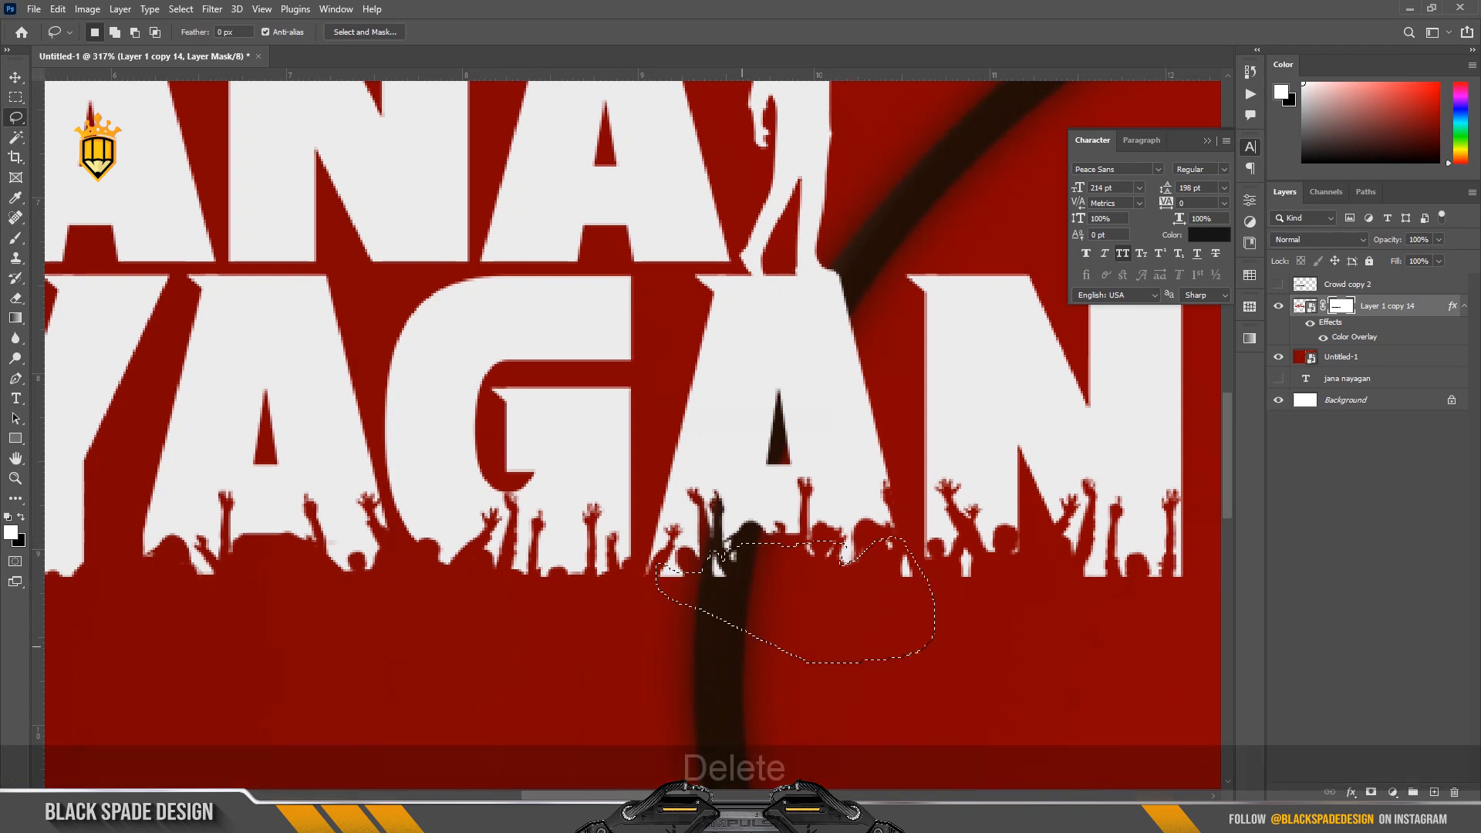
Remove the white remnants along the base and lower outer corner of the last N on the mask, and clear the selection.
left_click_drag(967, 540, 1026, 621)
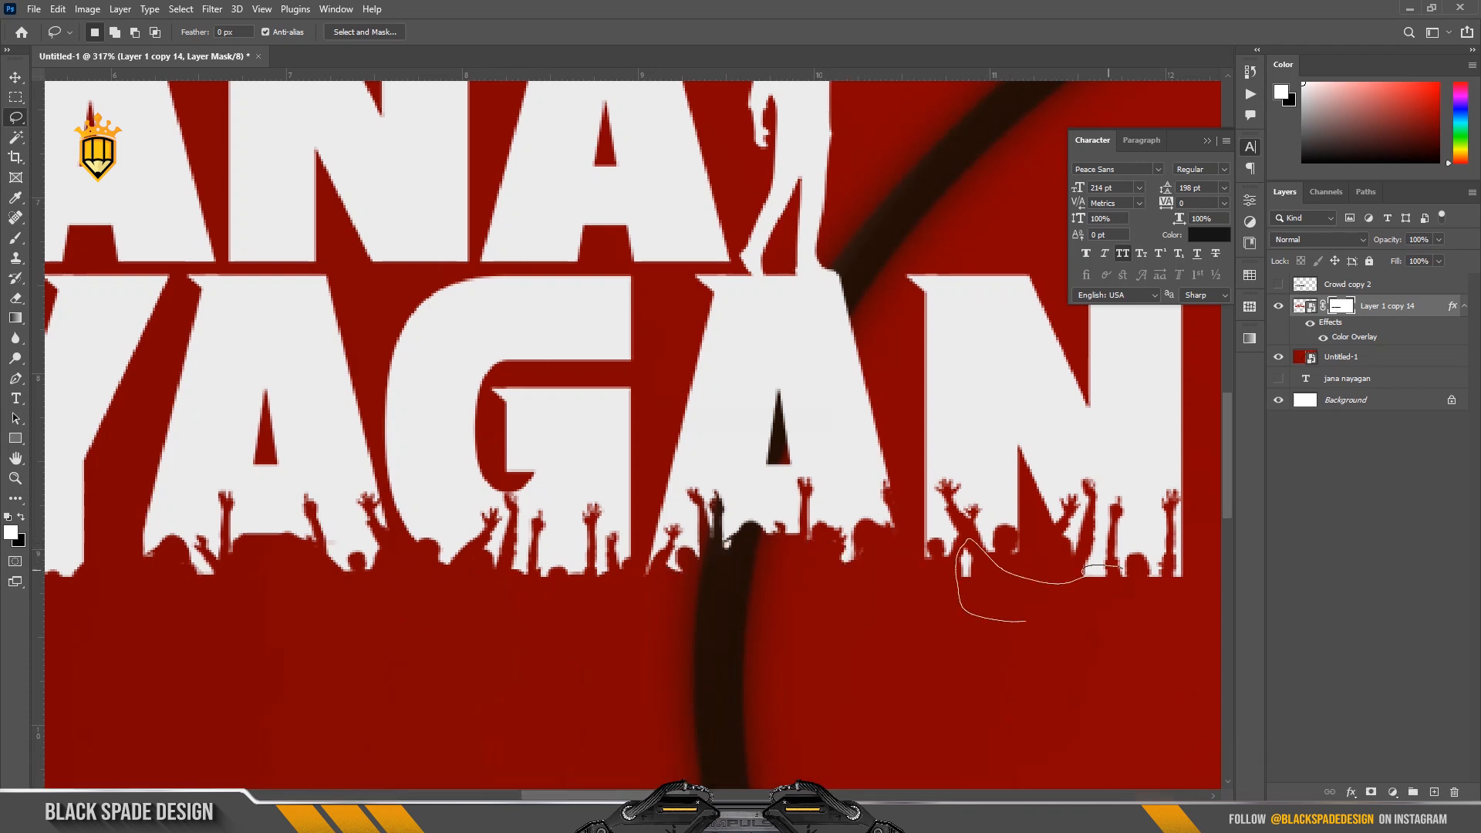
key("Delete")
mouse_move(1084, 572)
left_mouse_down()
mouse_move(1026, 580)
mouse_move(1072, 553)
mouse_move(1037, 531)
left_mouse_up()
key("Delete")
key("Delete")
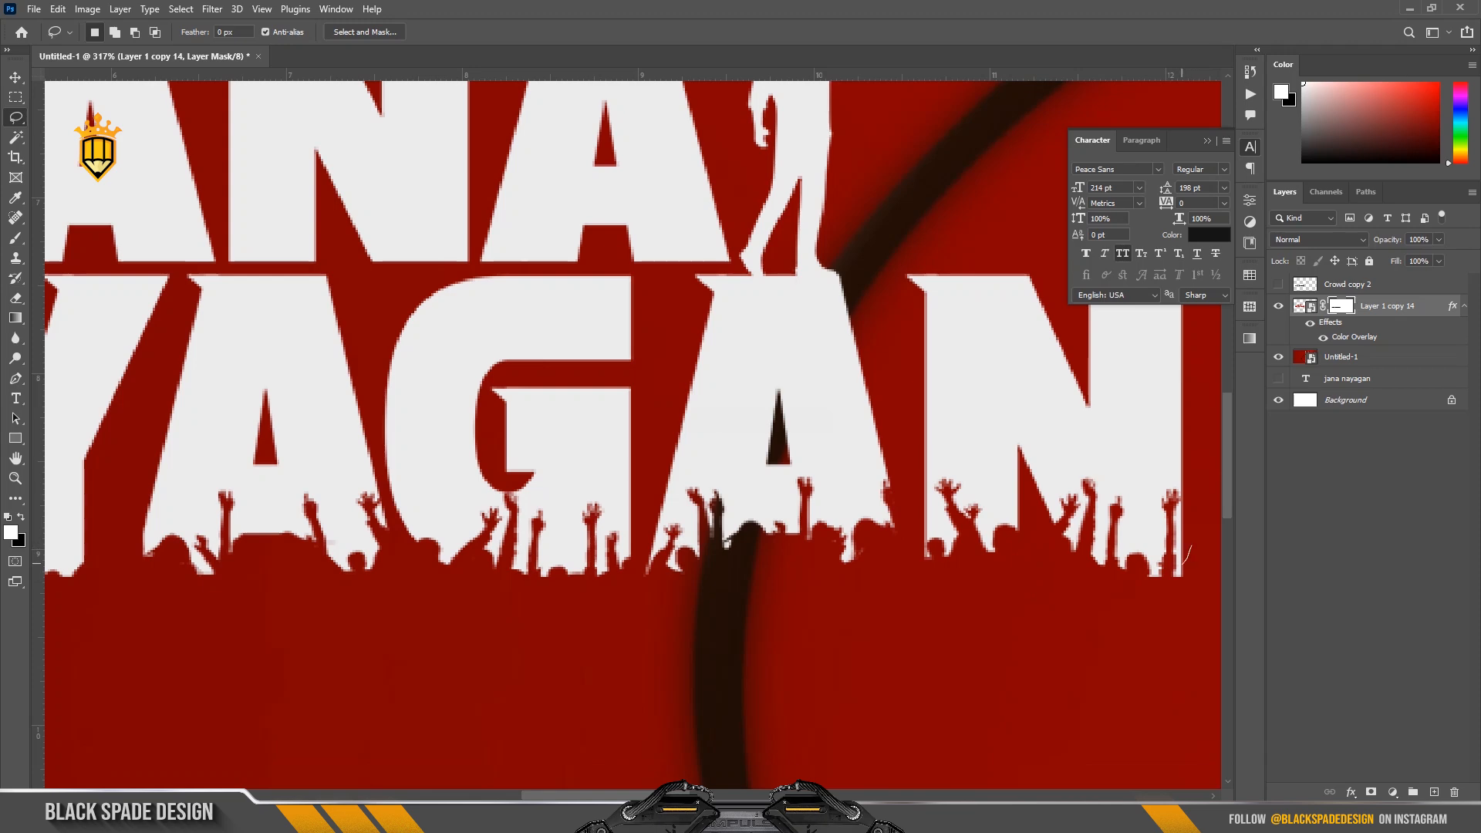
left_click_drag(1190, 603, 1192, 549)
key("Delete")
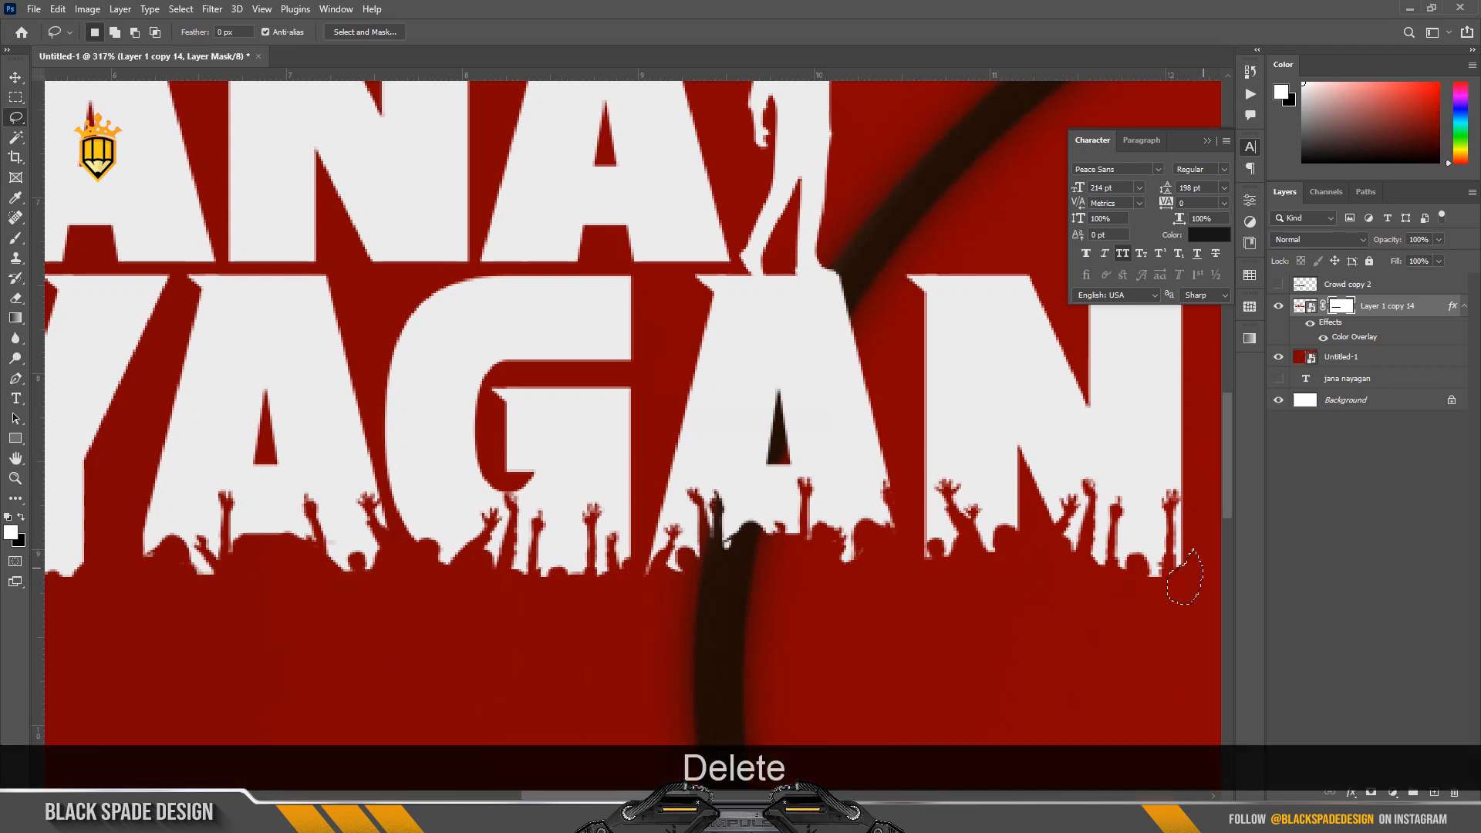
key("ctrl+d")
Shift the finished title slightly to the left on the red area beside the frame.
scroll(1130, 561, "down", 4)
scroll(1134, 560, "down", 4)
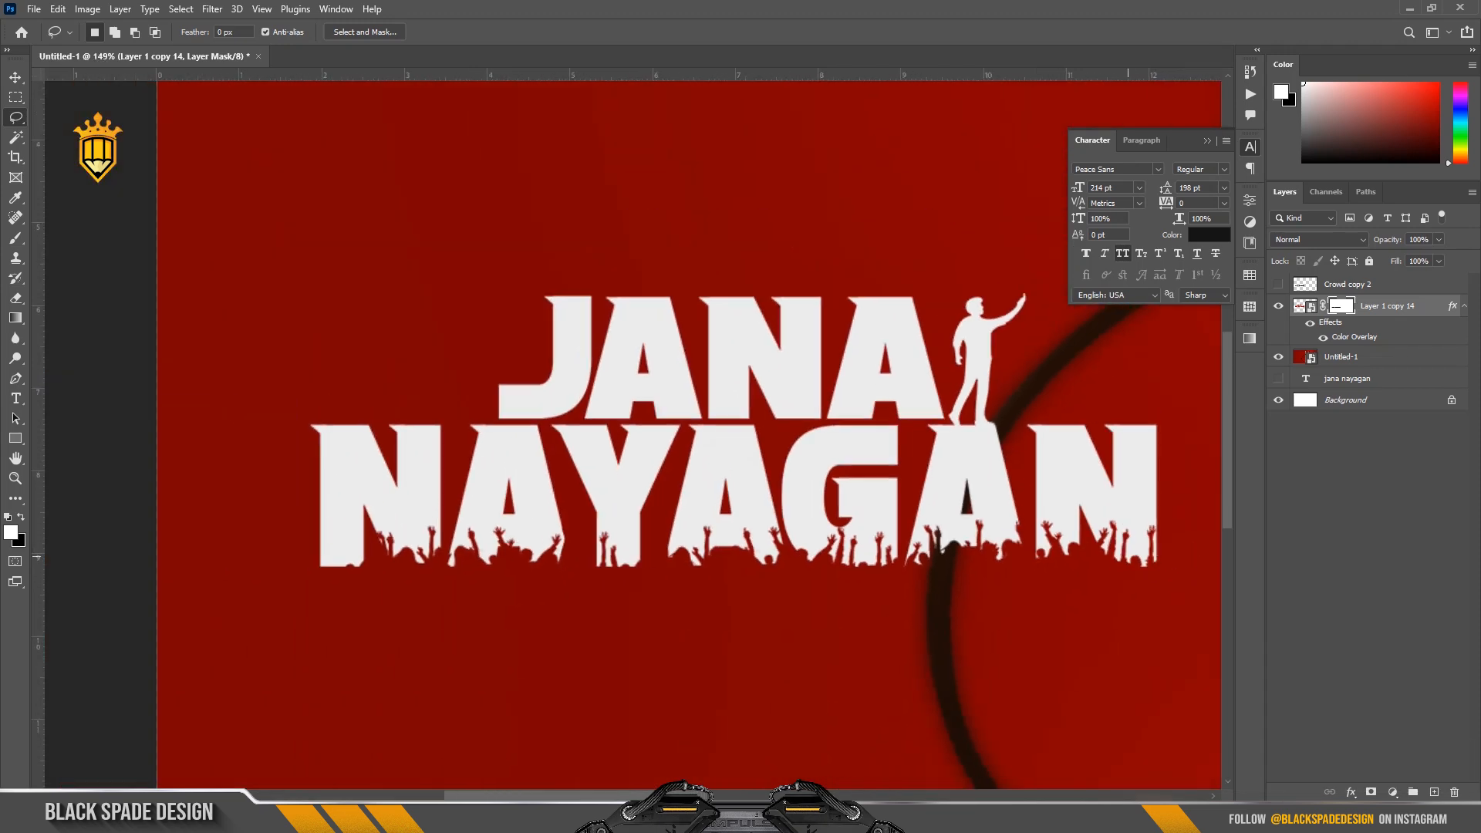
scroll(792, 568, "down", 4)
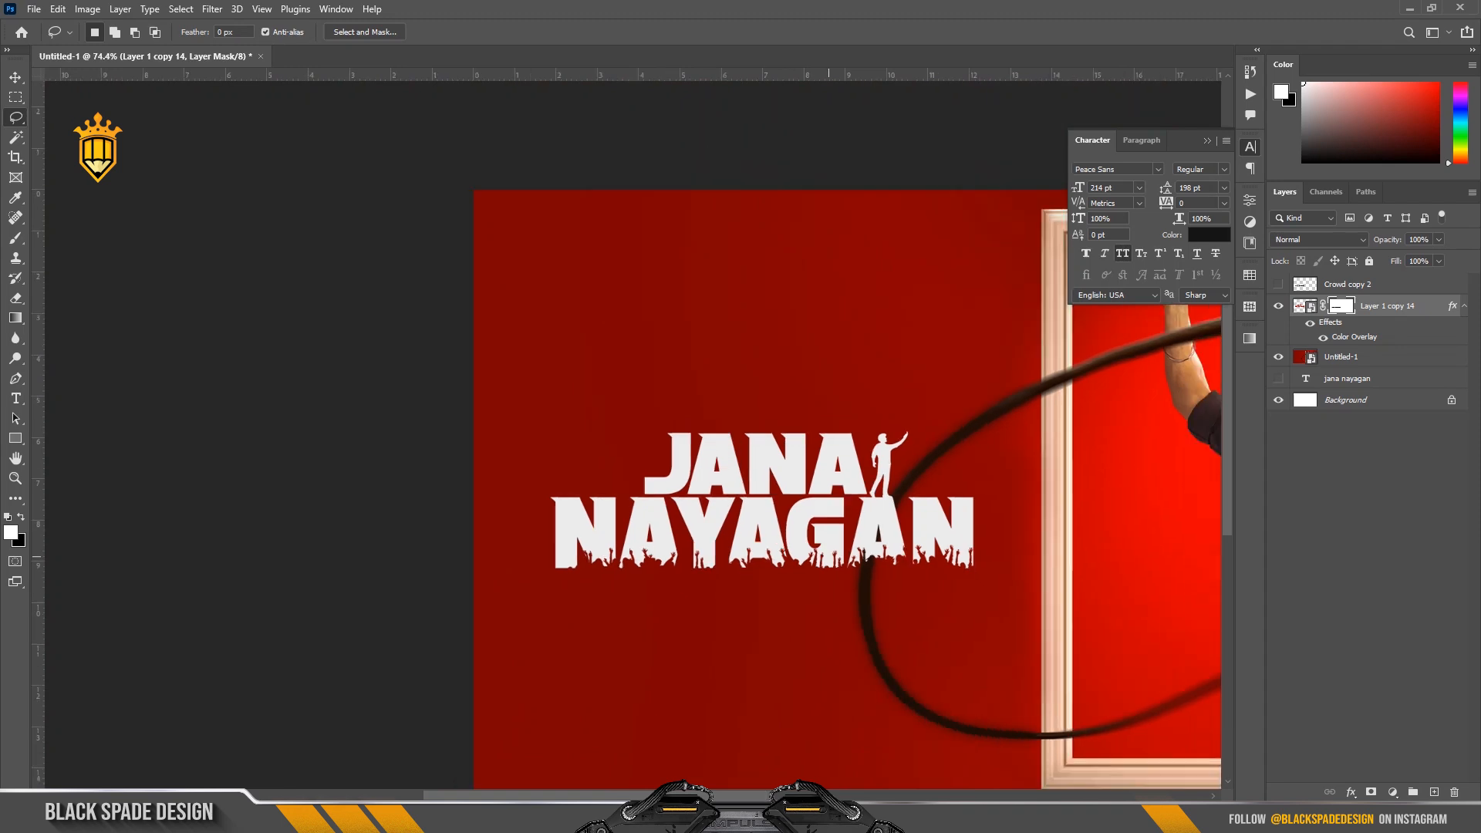
scroll(828, 556, "up", 2)
key("space")
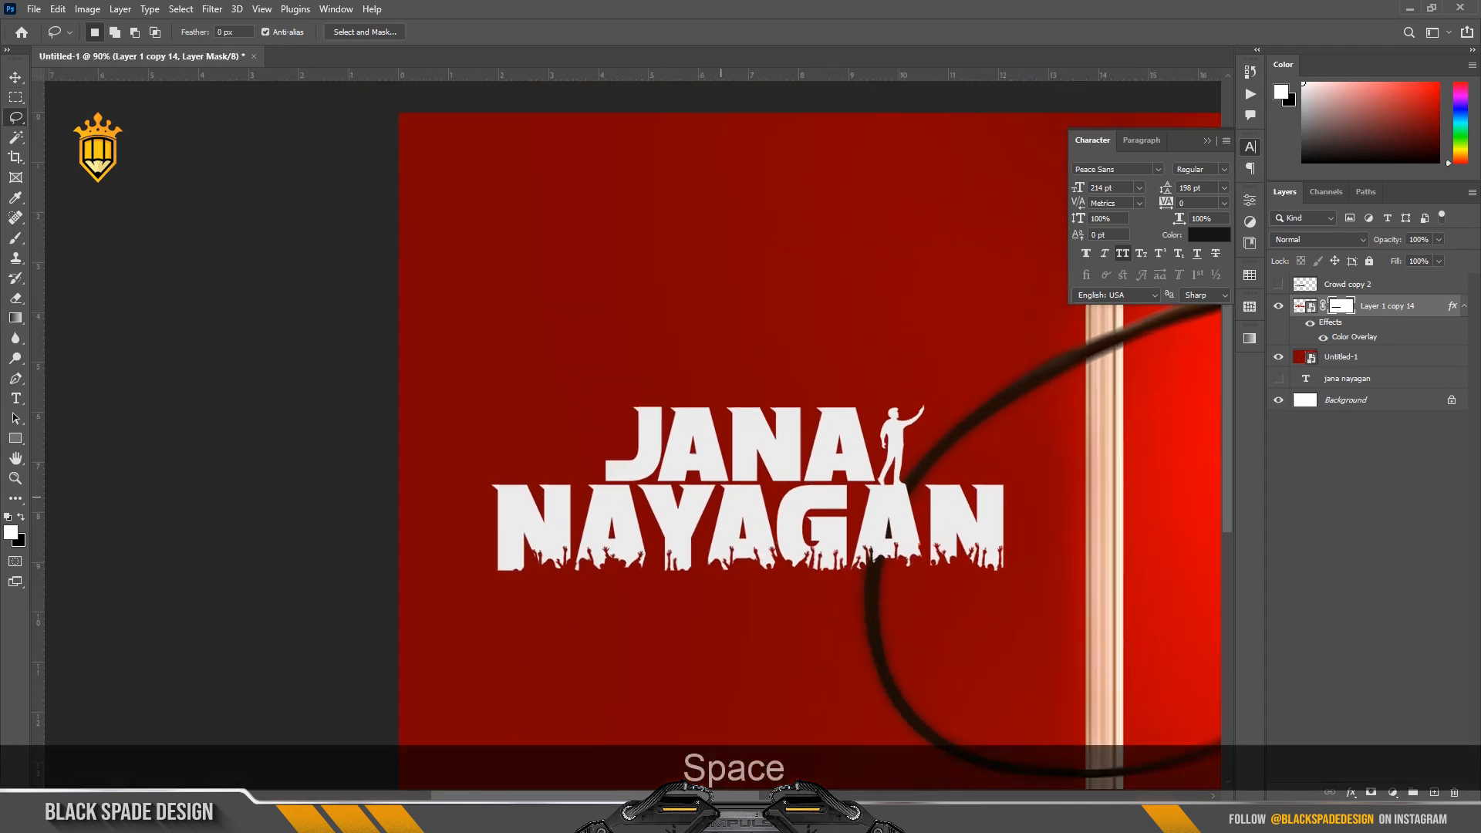
left_click_drag(704, 495, 548, 467)
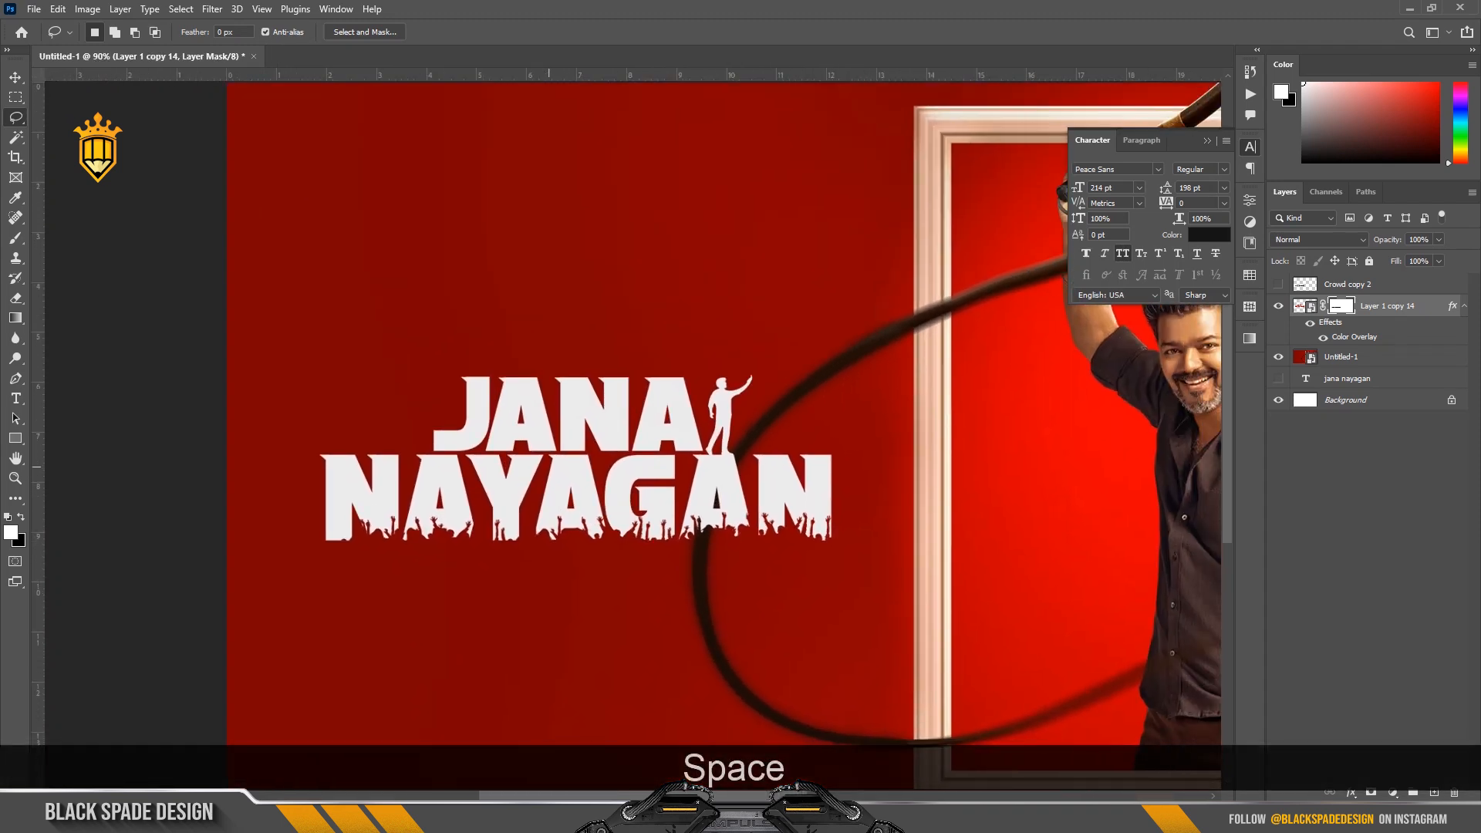
key("v")
scroll(555, 465, "down", 3)
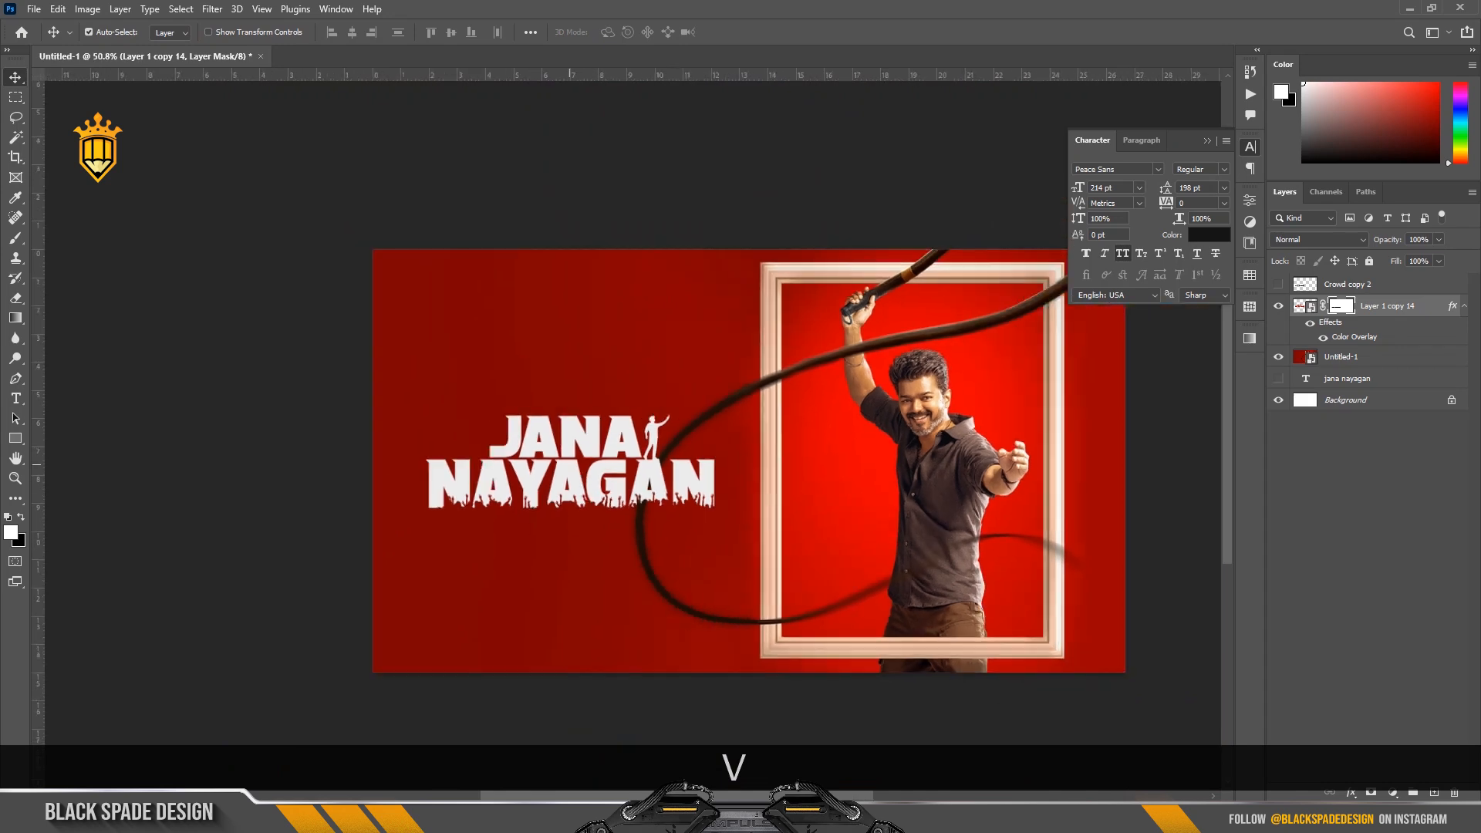
left_click_drag(597, 407, 590, 407)
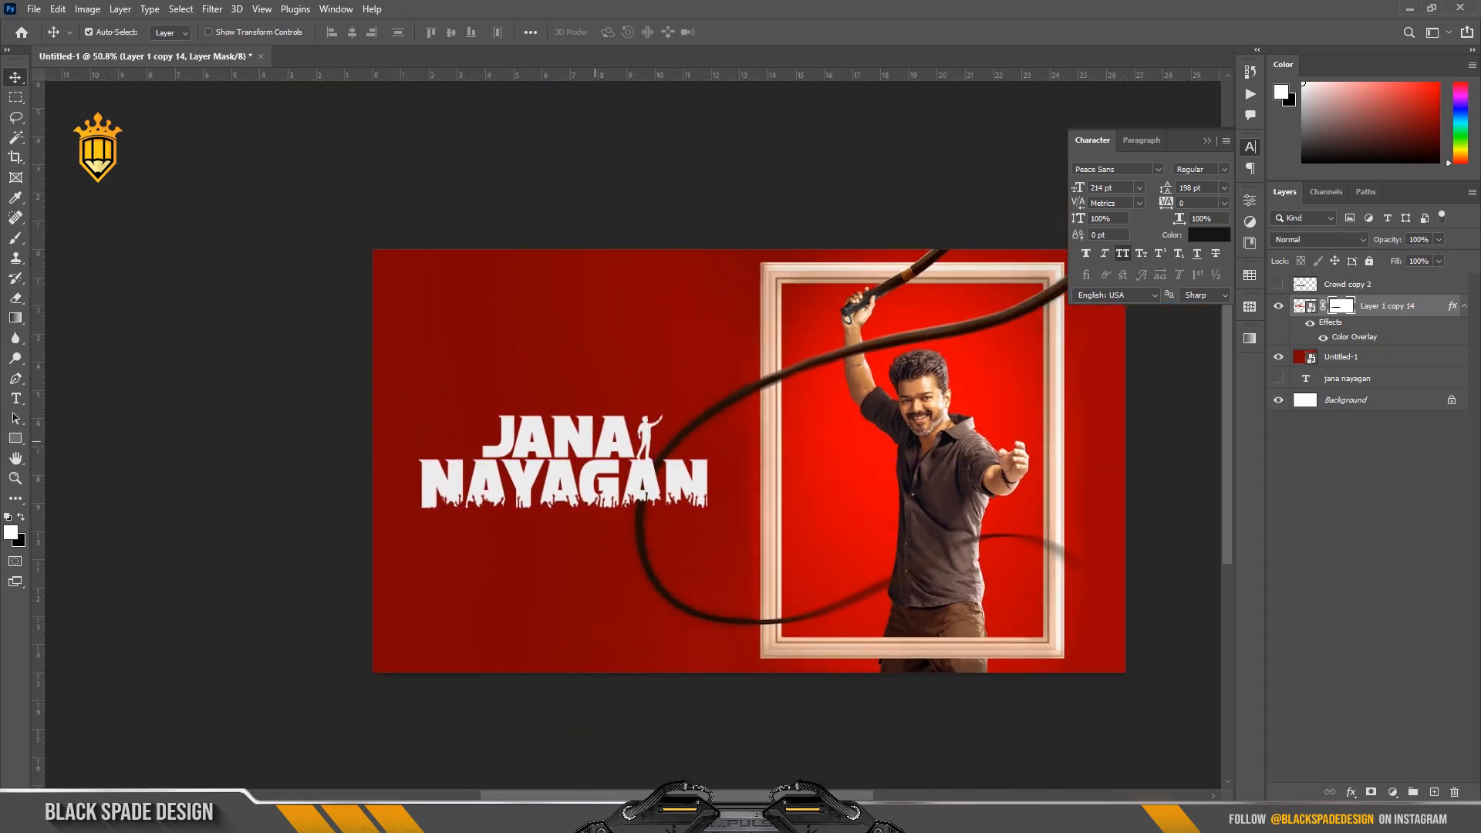
Fit the whole poster in view and collapse the floating character settings to inspect the composition.
key("z")
right_click(592, 430)
left_click(636, 441)
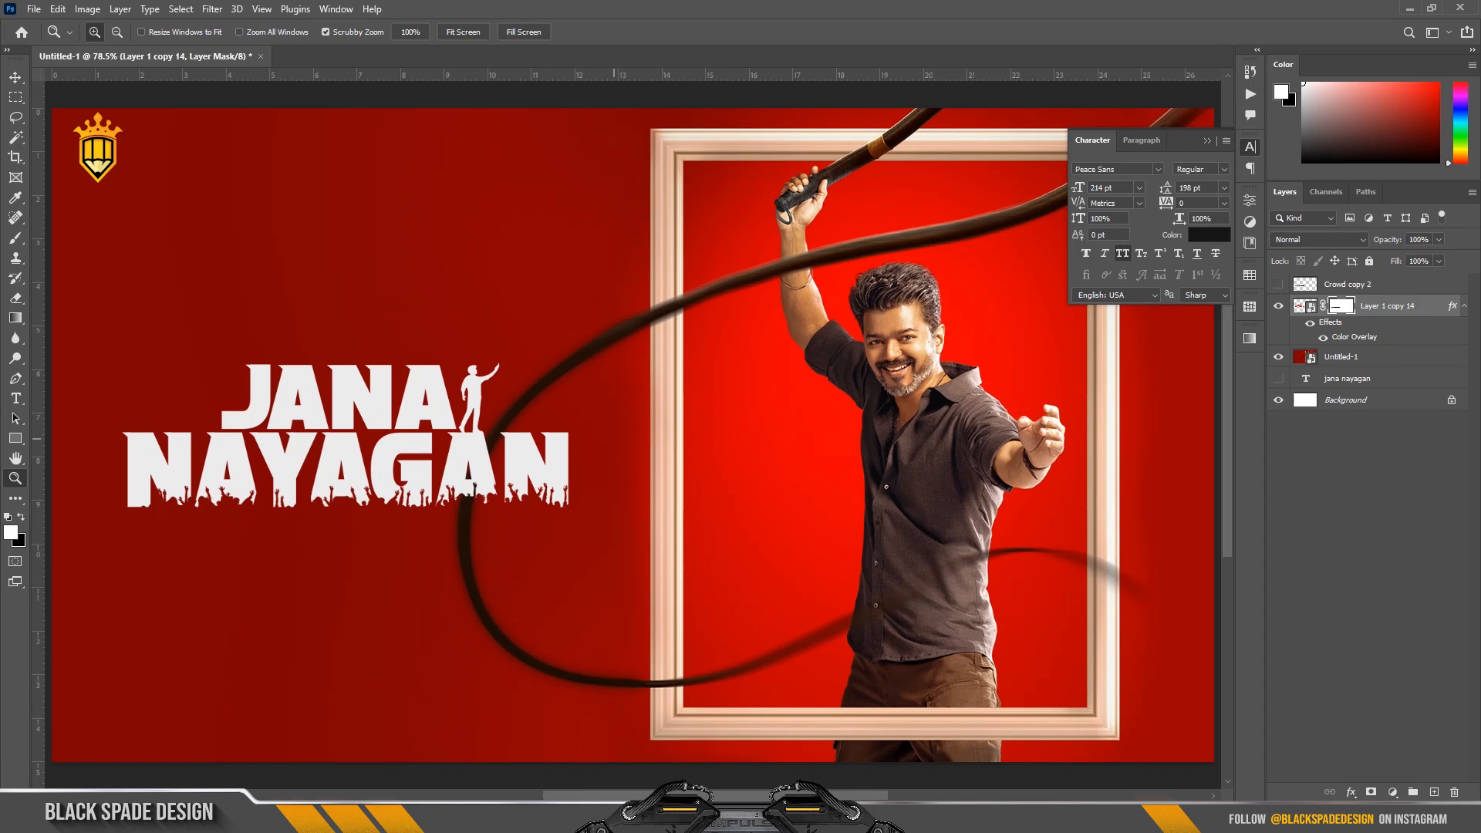
key("v")
left_click(1207, 141)
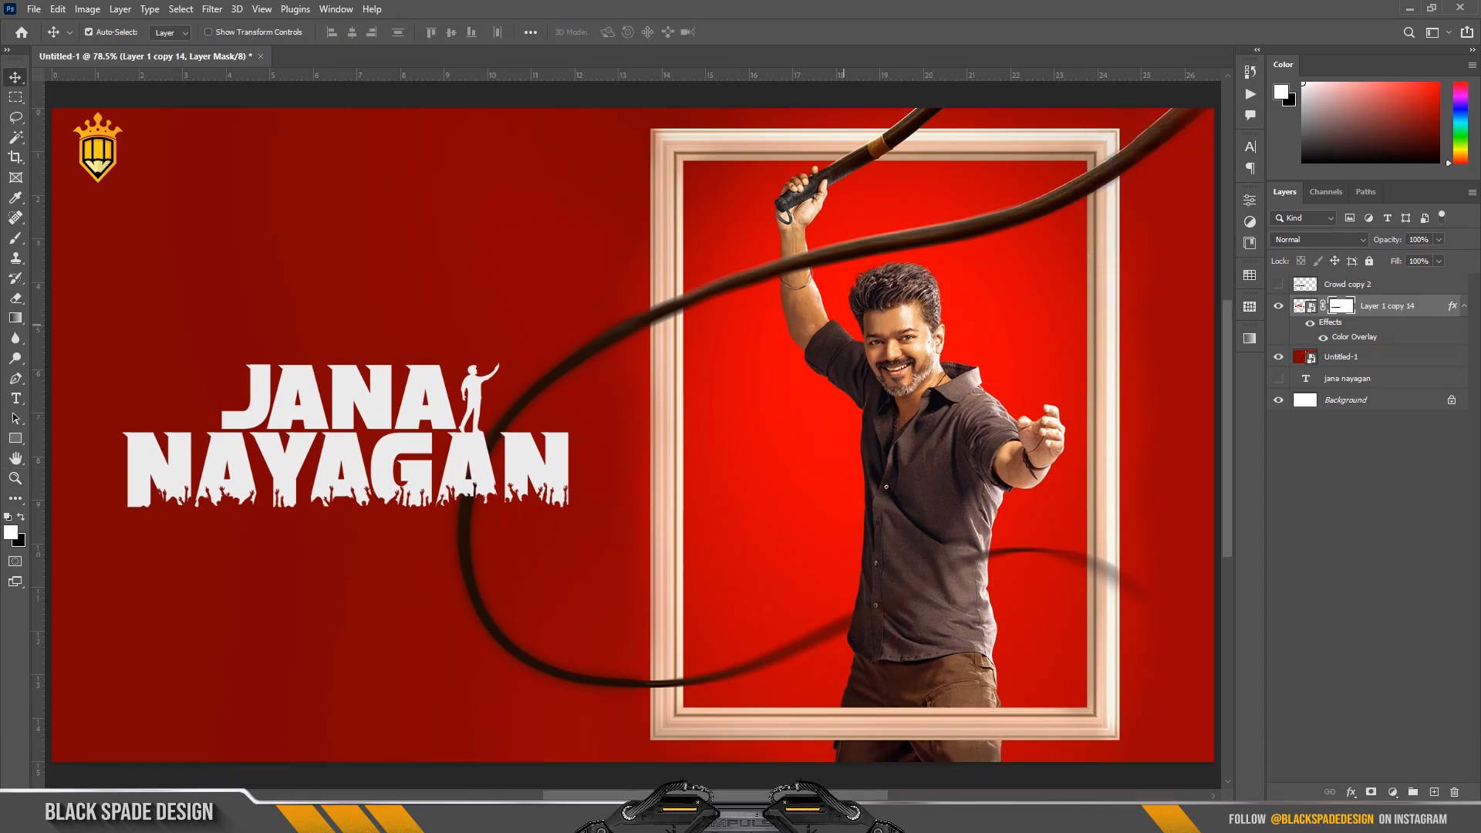